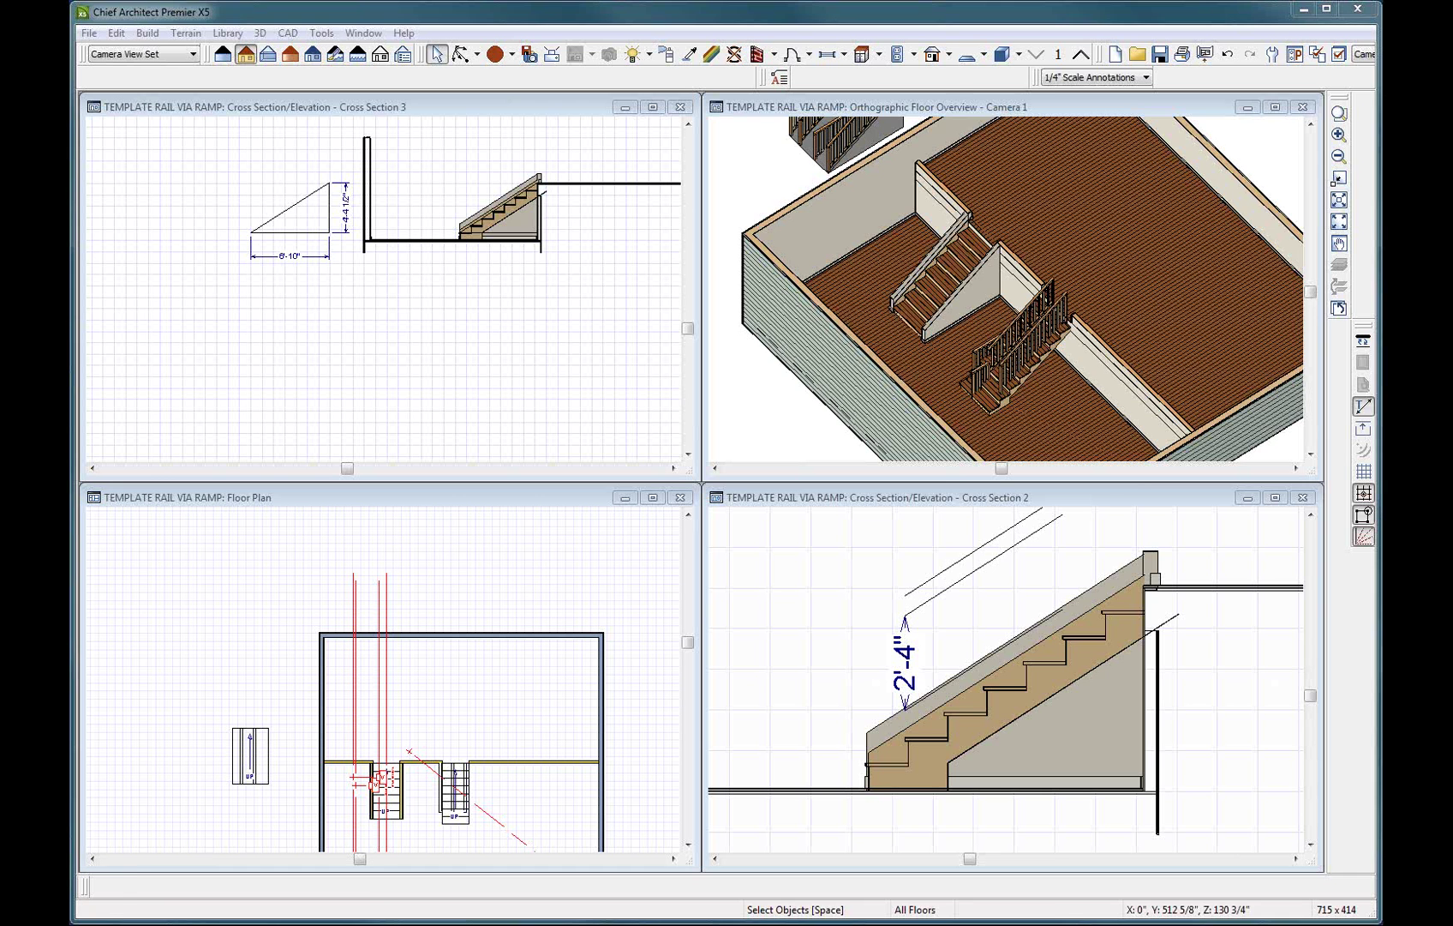
Examine the solid-walled staircase and the neighbouring staircase with balusters in the orthographic floor overview.
{"action": "left_click", "coordinate": [1082, 364]}
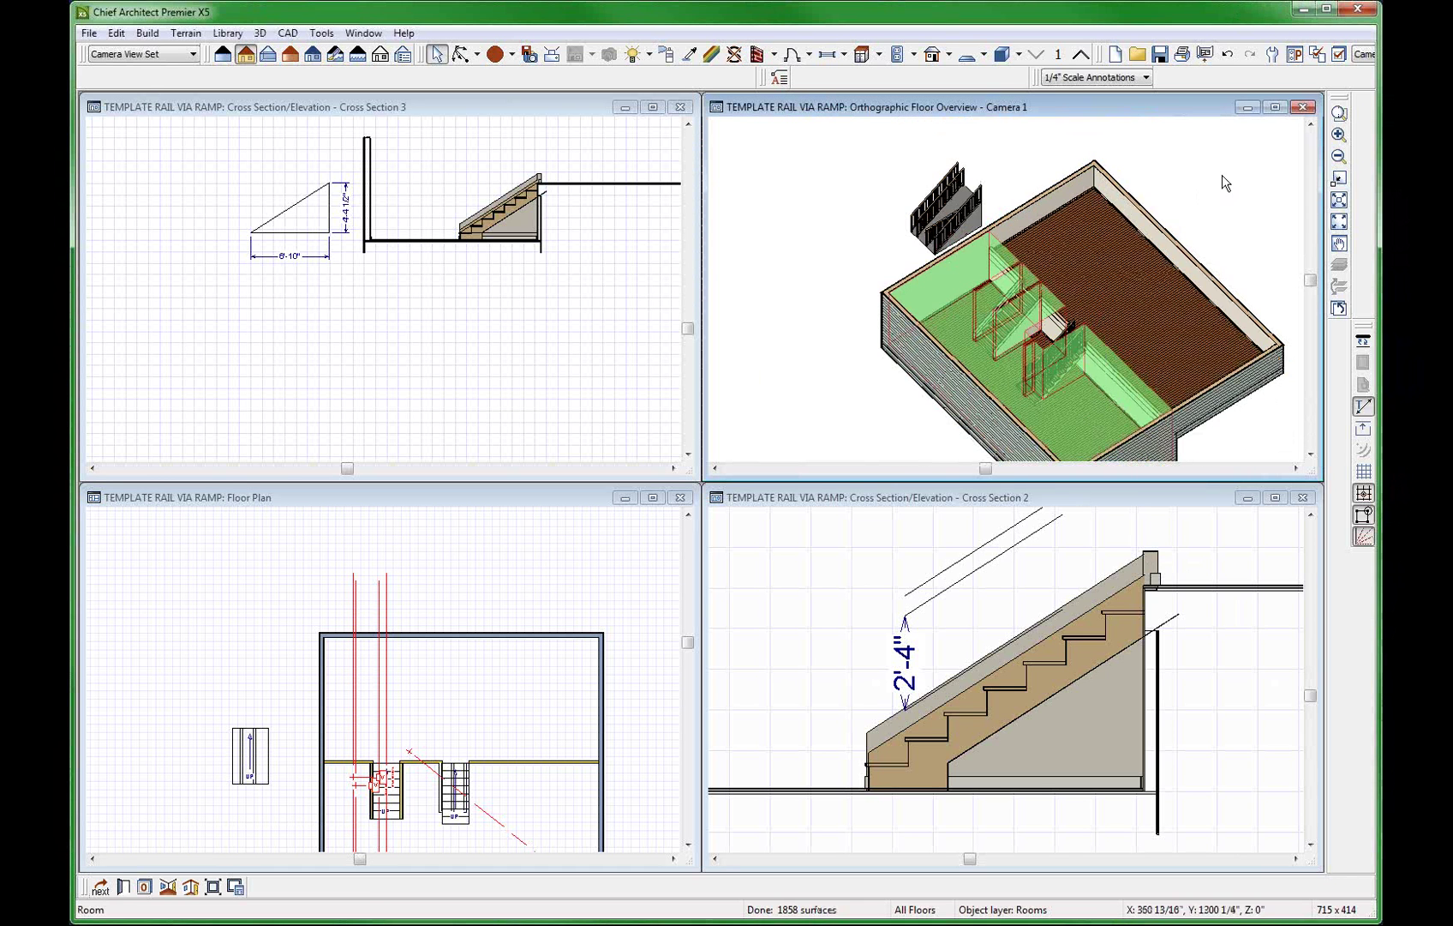
{"action": "scroll", "coordinate": [1047, 314], "scroll_direction": "up", "scroll_amount": 3}
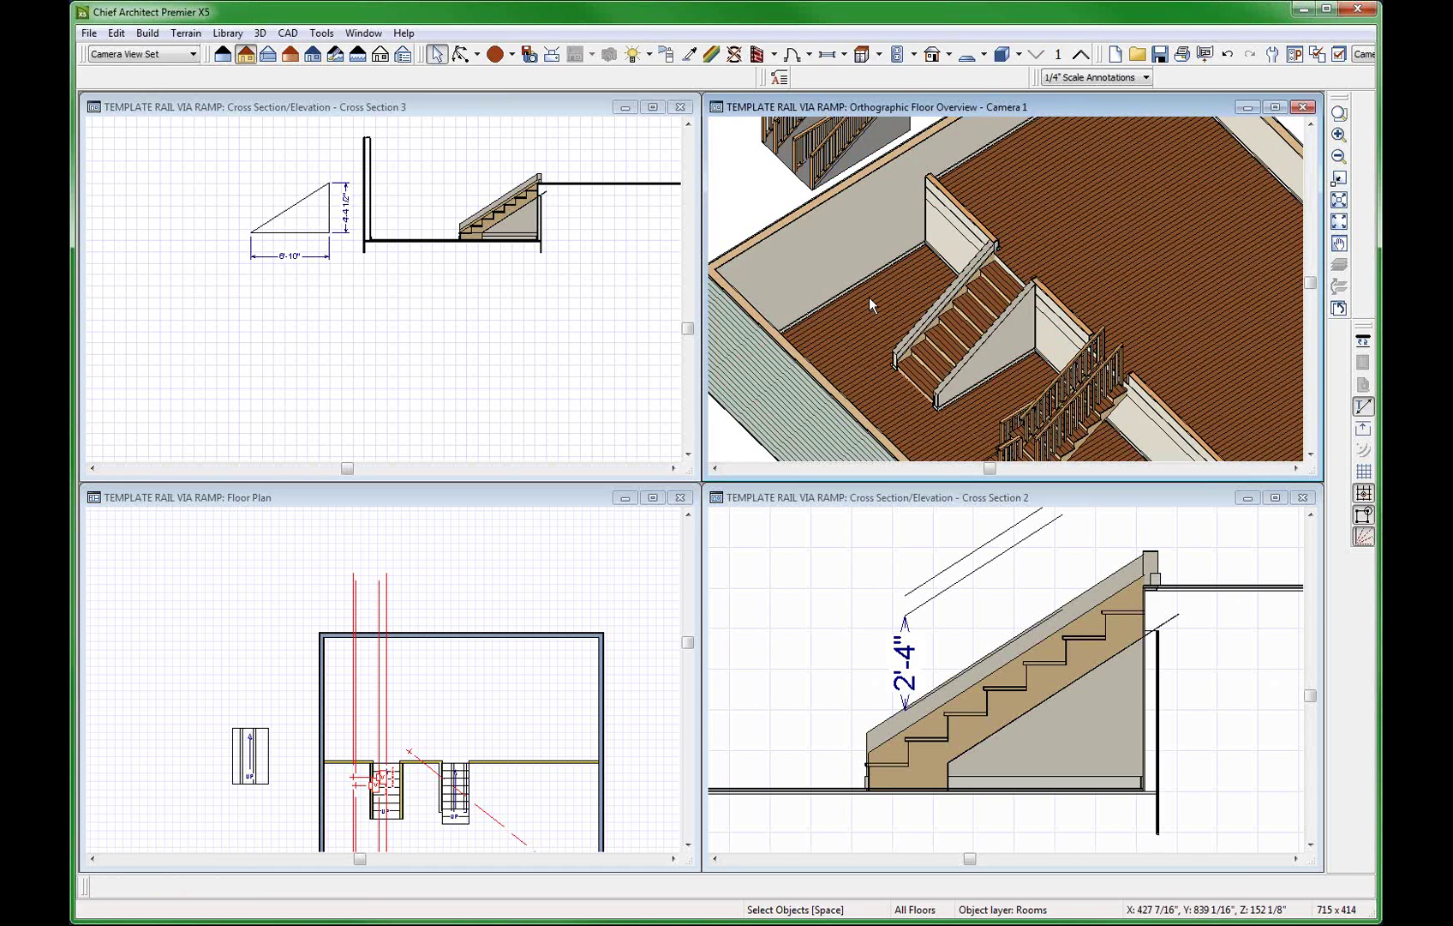
{"action": "left_click", "coordinate": [1125, 233]}
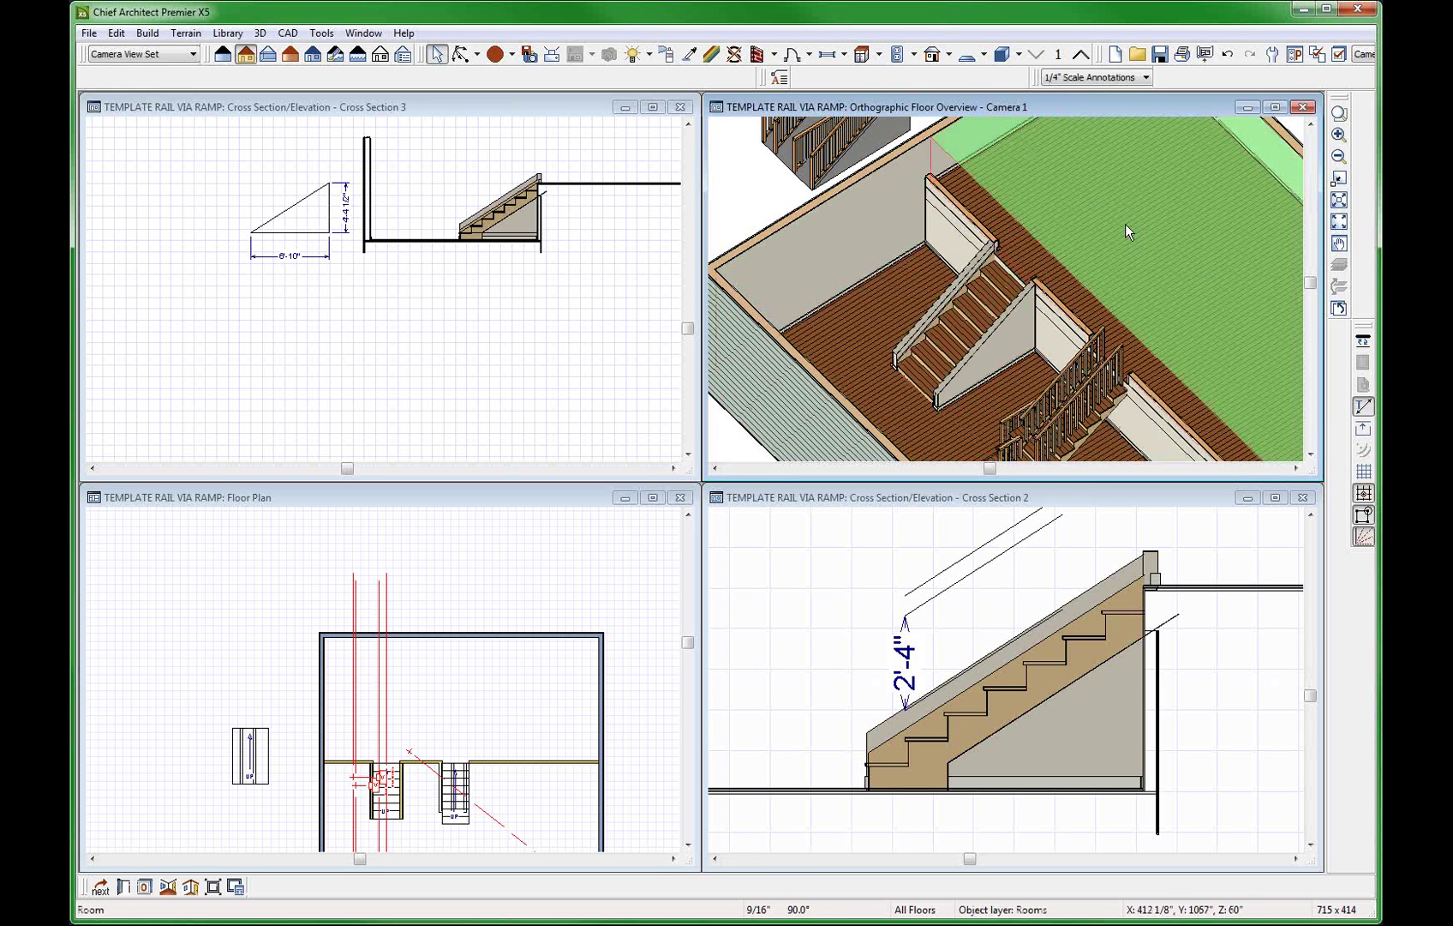
{"action": "scroll", "coordinate": [997, 333], "scroll_direction": "down", "scroll_amount": 2}
{"action": "scroll", "coordinate": [1005, 356], "scroll_direction": "up", "scroll_amount": 2}
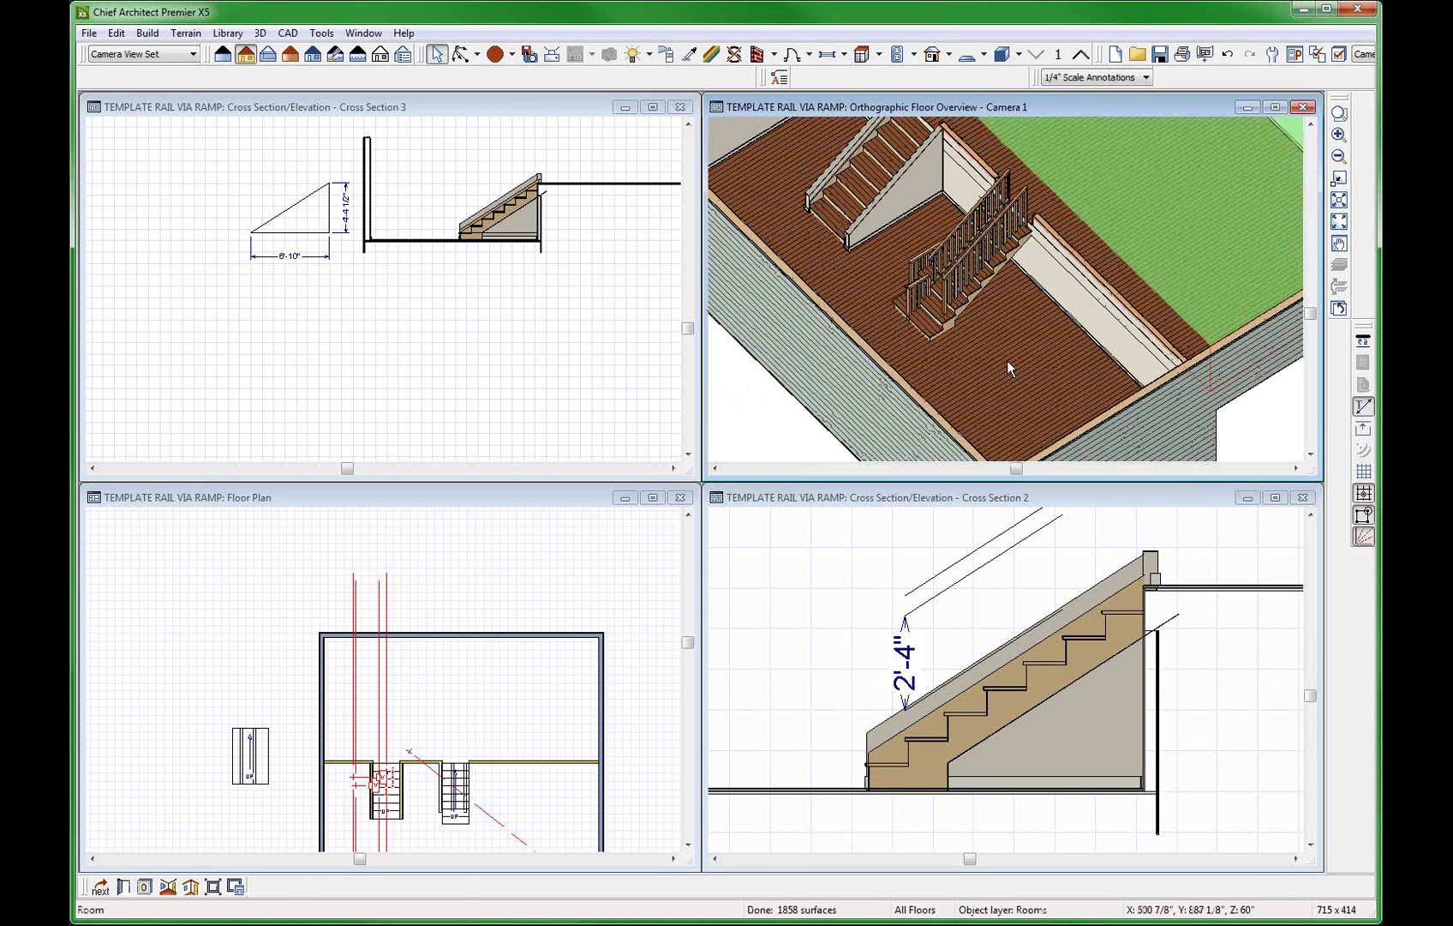
{"action": "left_click", "coordinate": [978, 261]}
{"action": "left_click", "coordinate": [980, 267]}
{"action": "scroll", "coordinate": [960, 249], "scroll_direction": "down", "scroll_amount": 1}
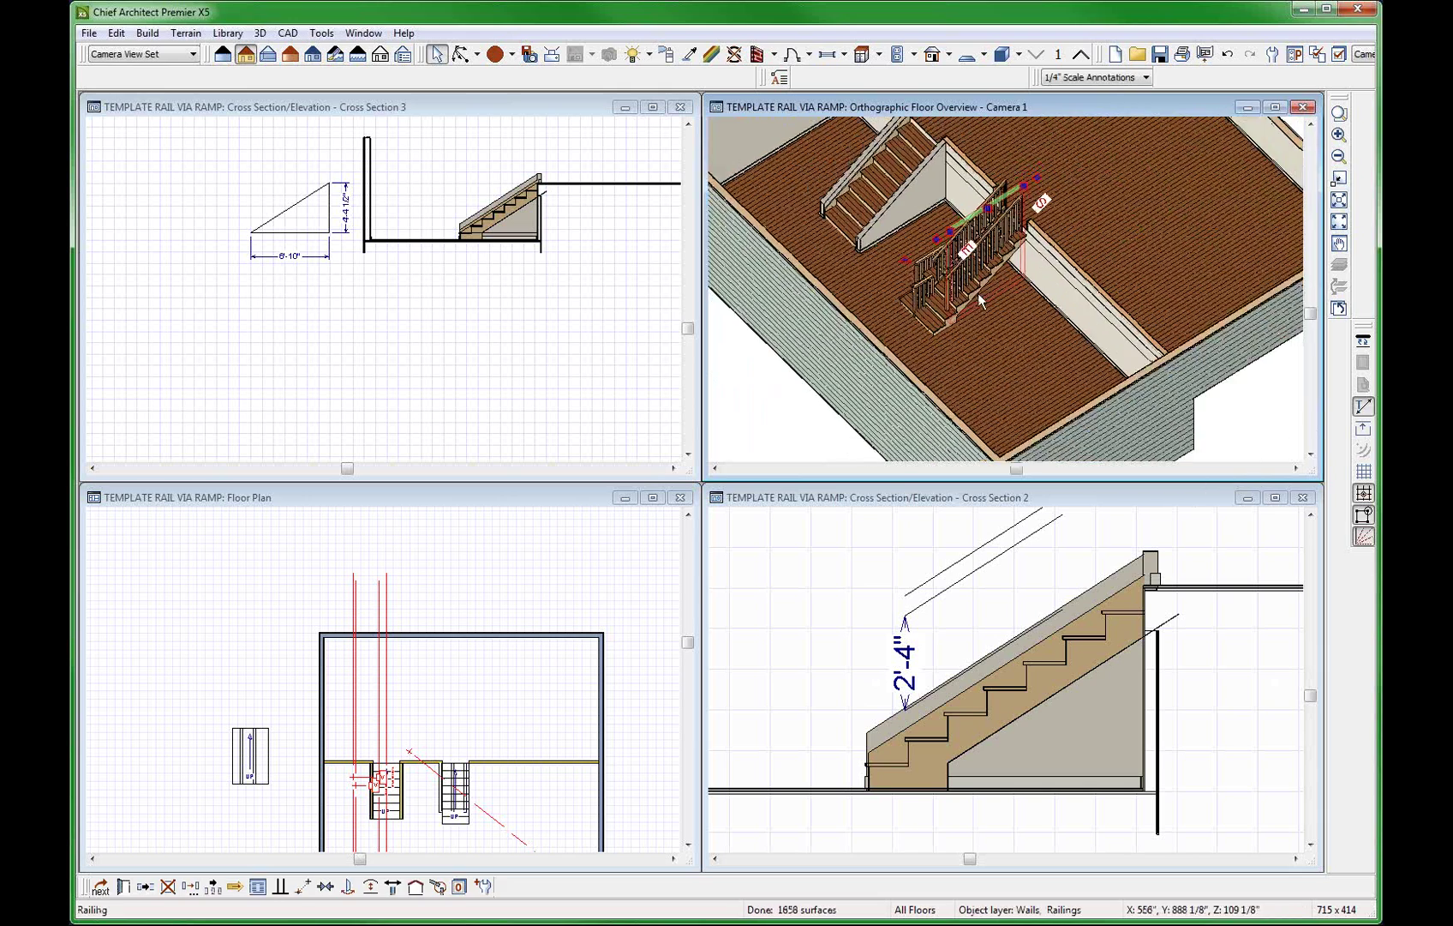
{"action": "scroll", "coordinate": [824, 163], "scroll_direction": "up", "scroll_amount": 2}
{"action": "left_click", "coordinate": [878, 196]}
{"action": "key", "text": "Escape"}
{"action": "scroll", "coordinate": [874, 211], "scroll_direction": "up", "scroll_amount": 4}
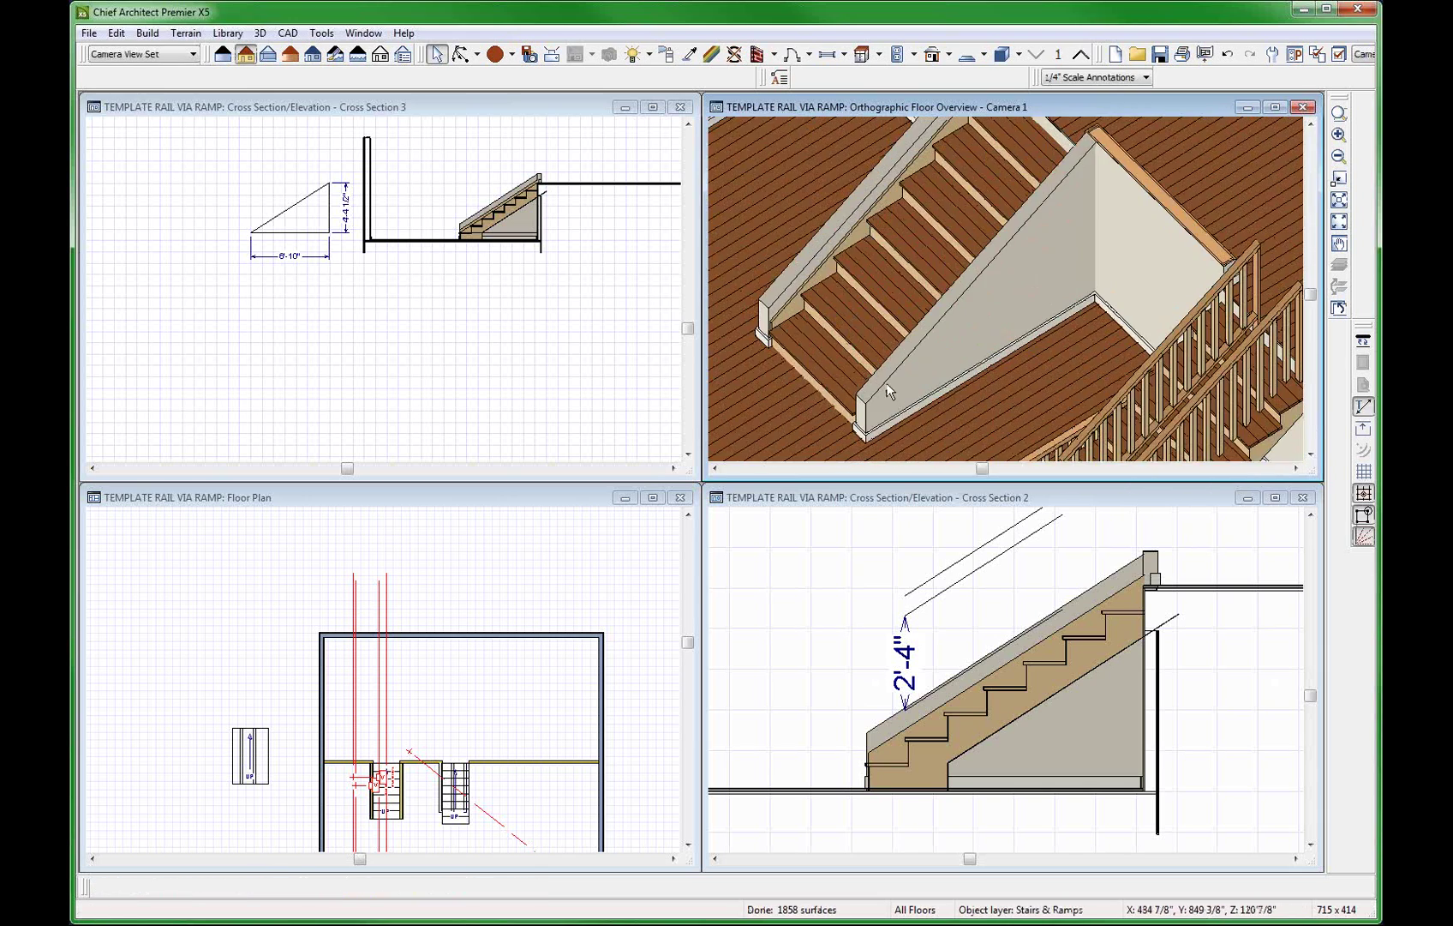
{"action": "scroll", "coordinate": [958, 332], "scroll_direction": "down", "scroll_amount": 1}
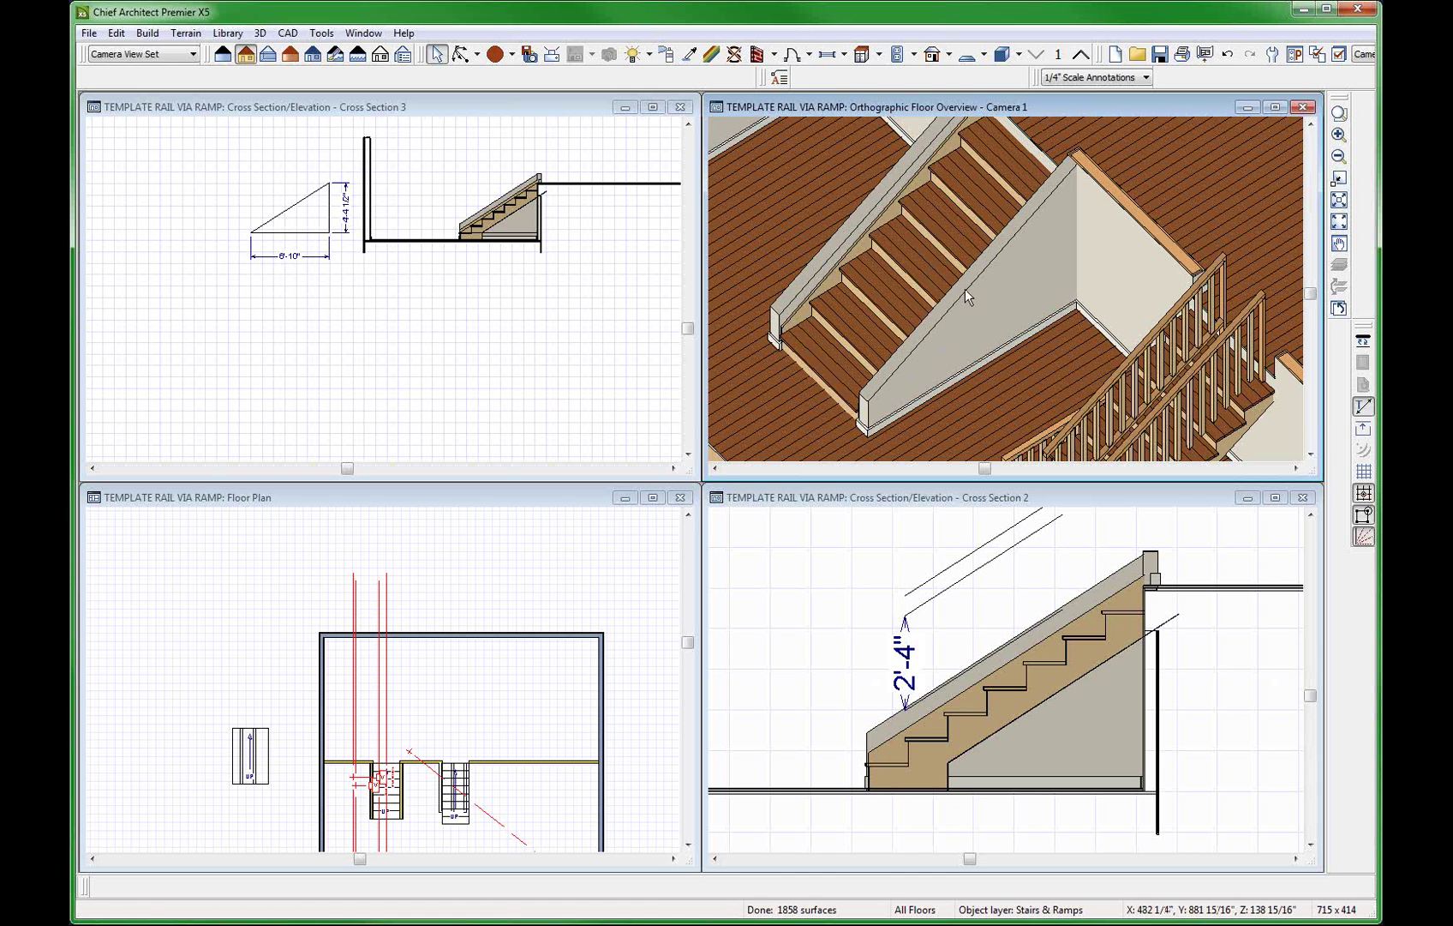
{"action": "scroll", "coordinate": [936, 400], "scroll_direction": "down", "scroll_amount": 1}
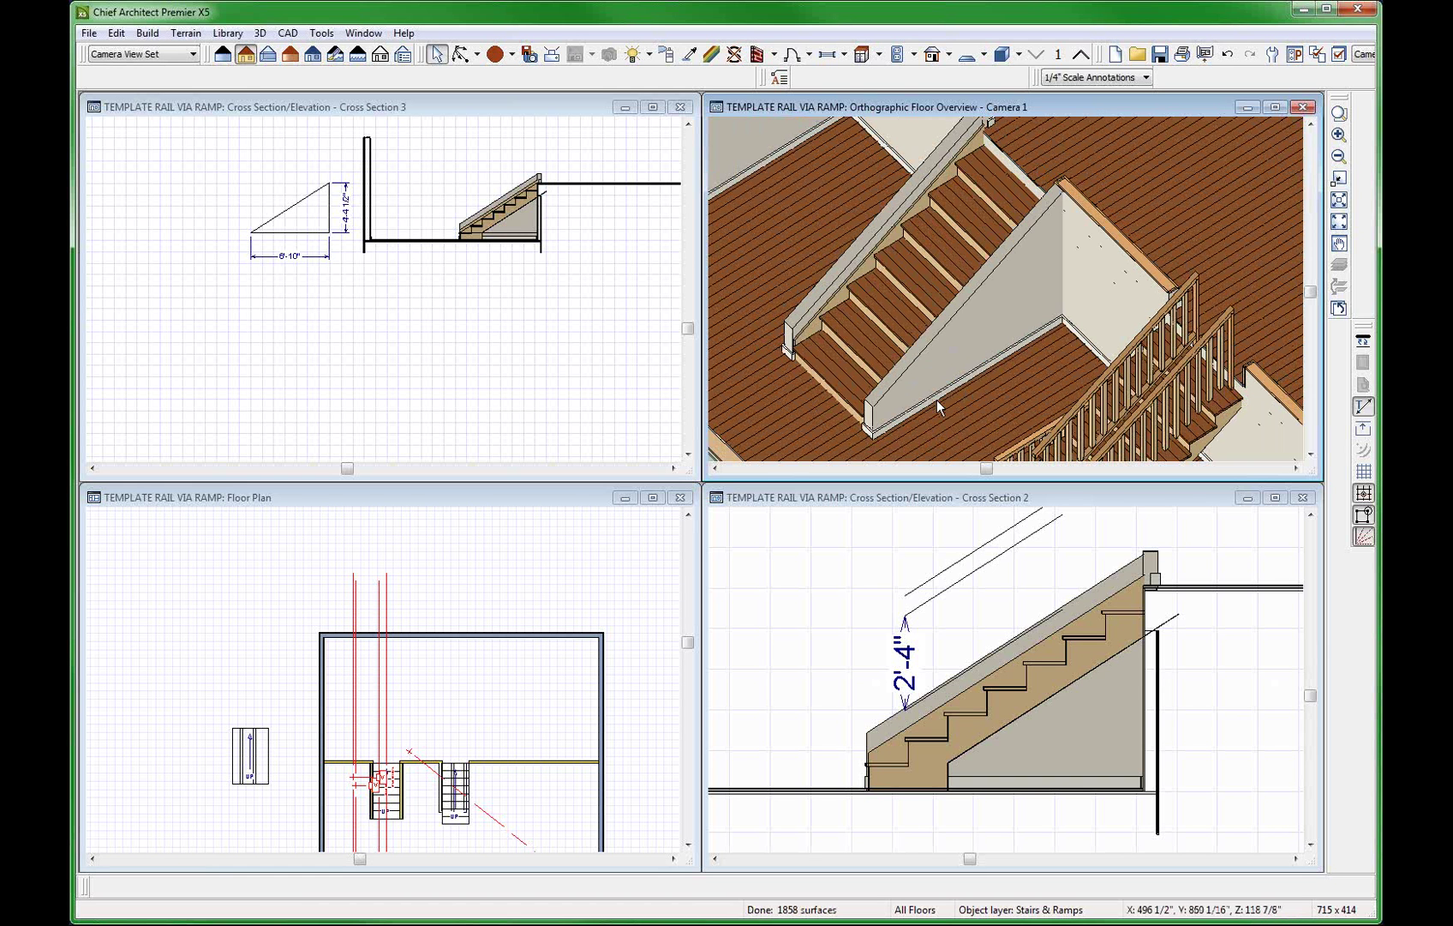
Select the sloped wall beside the solid-walled staircase in the overview and inspect both side walls of these stairs in the floor plan.
{"action": "left_click", "coordinate": [1010, 267]}
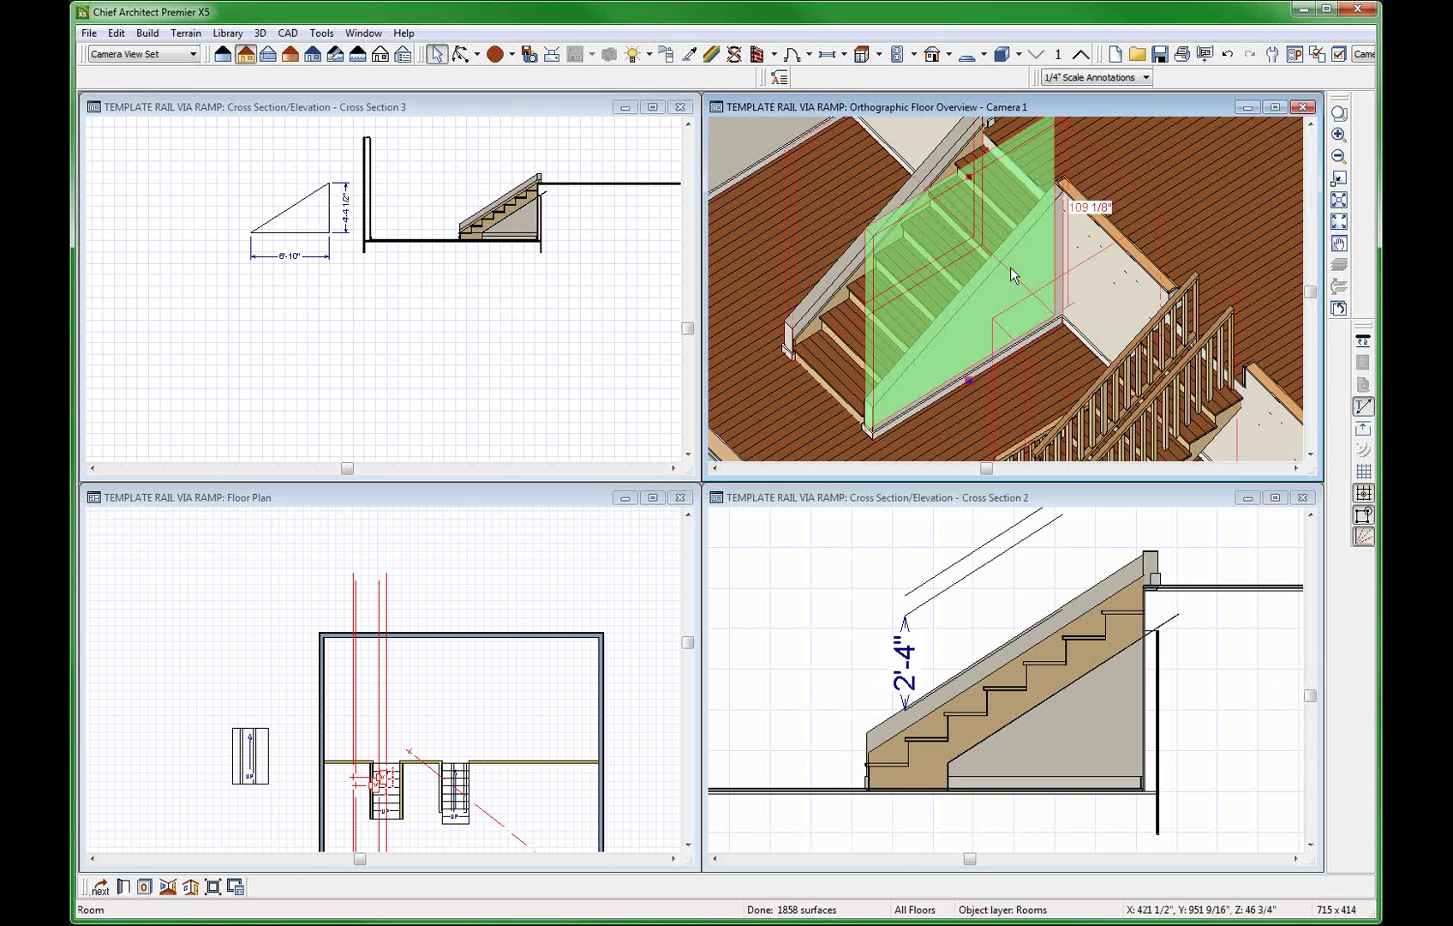
{"action": "left_click", "coordinate": [1011, 267]}
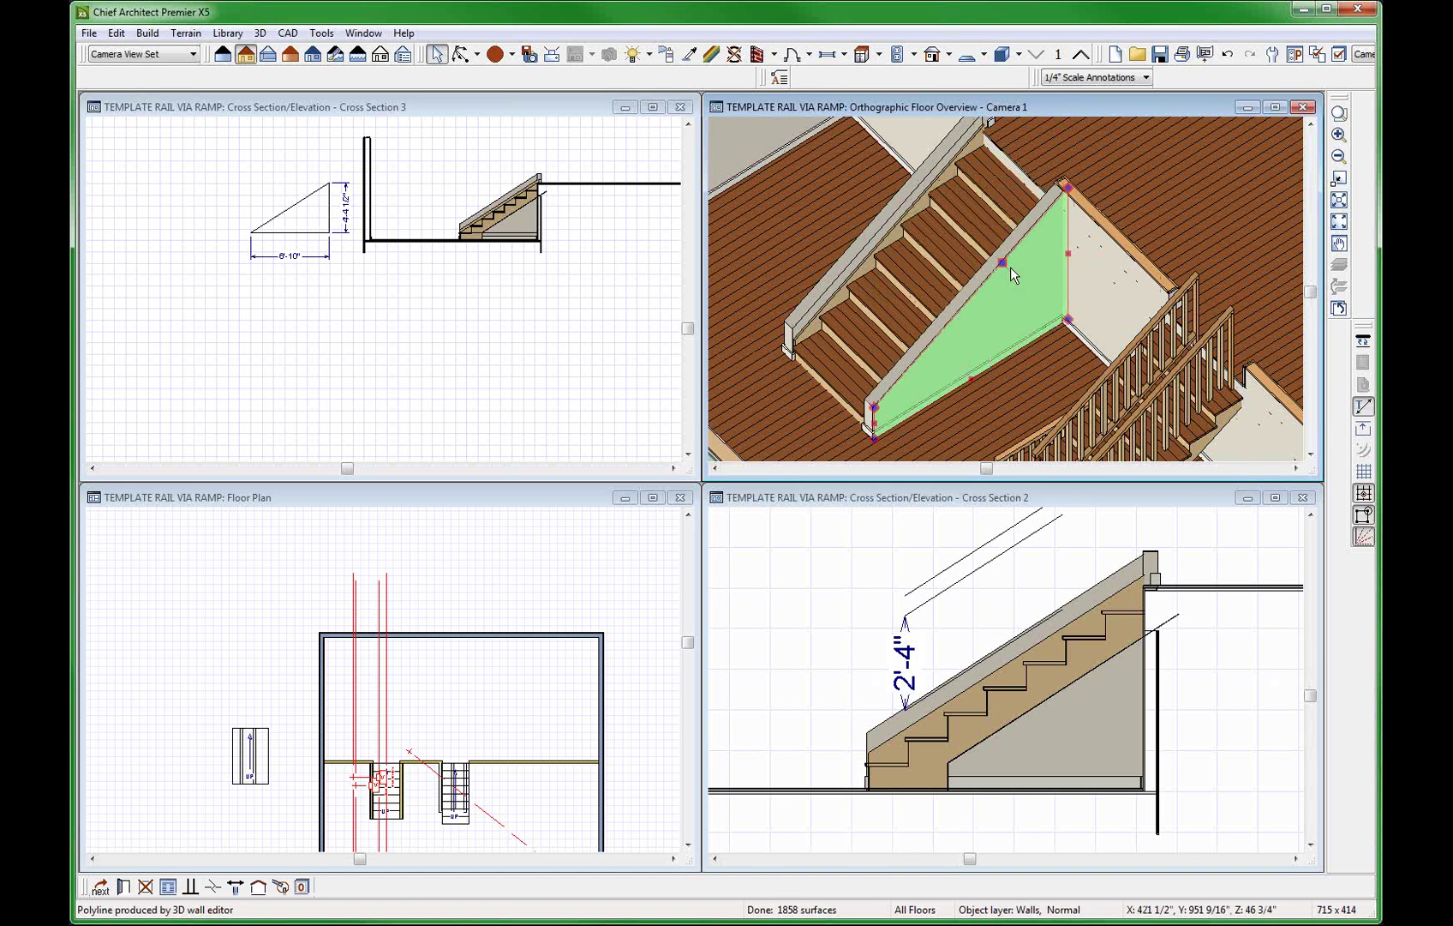
{"action": "left_click", "coordinate": [539, 752]}
{"action": "scroll", "coordinate": [371, 840], "scroll_direction": "up", "scroll_amount": 4}
{"action": "scroll", "coordinate": [392, 776], "scroll_direction": "up", "scroll_amount": 3}
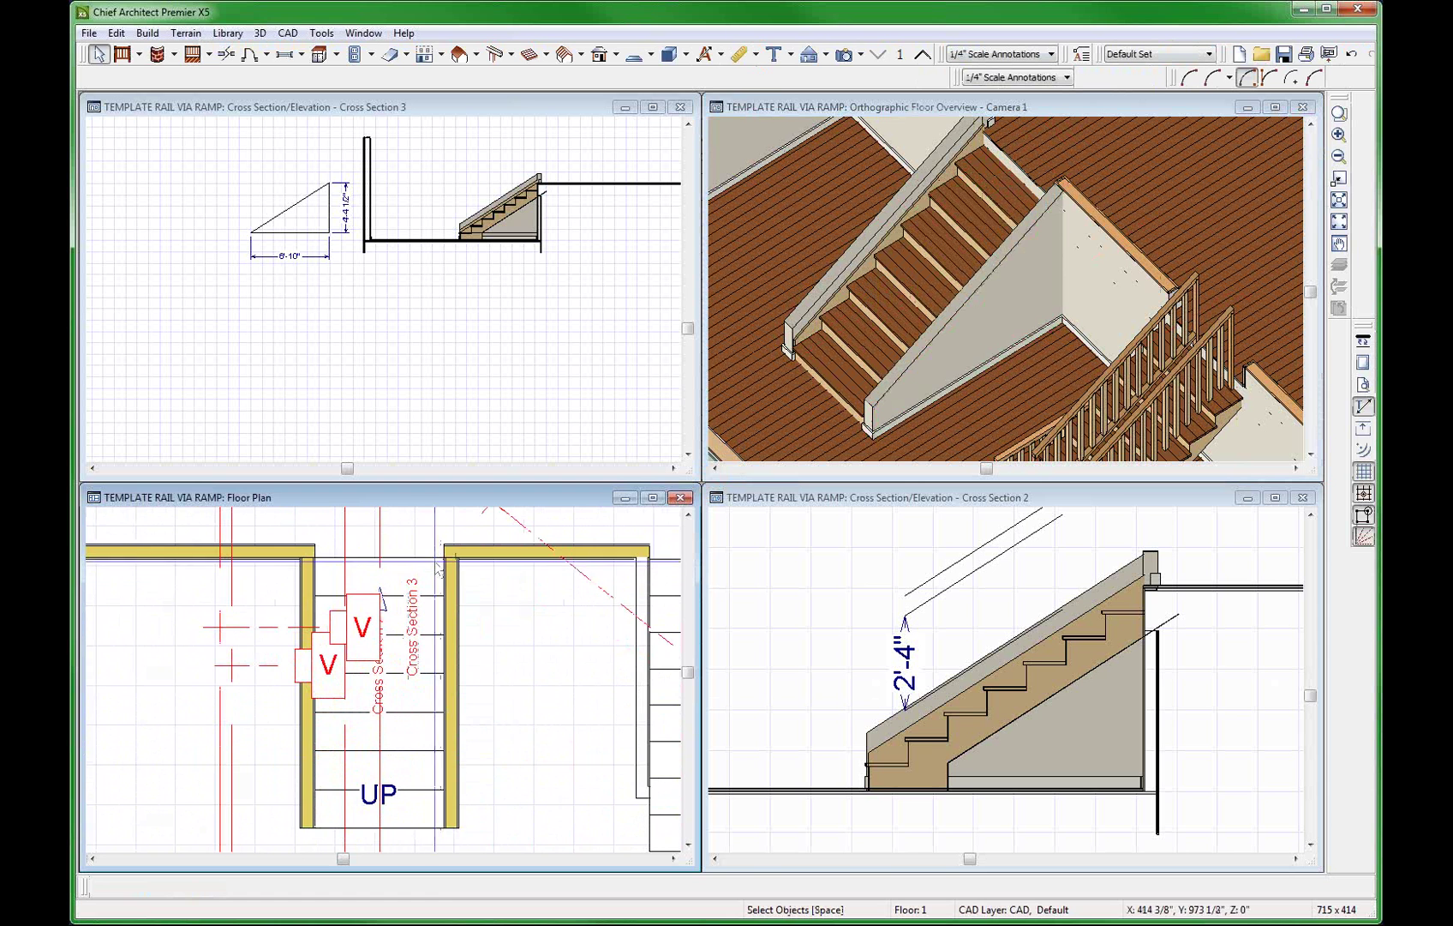
{"action": "scroll", "coordinate": [508, 664], "scroll_direction": "down", "scroll_amount": 3}
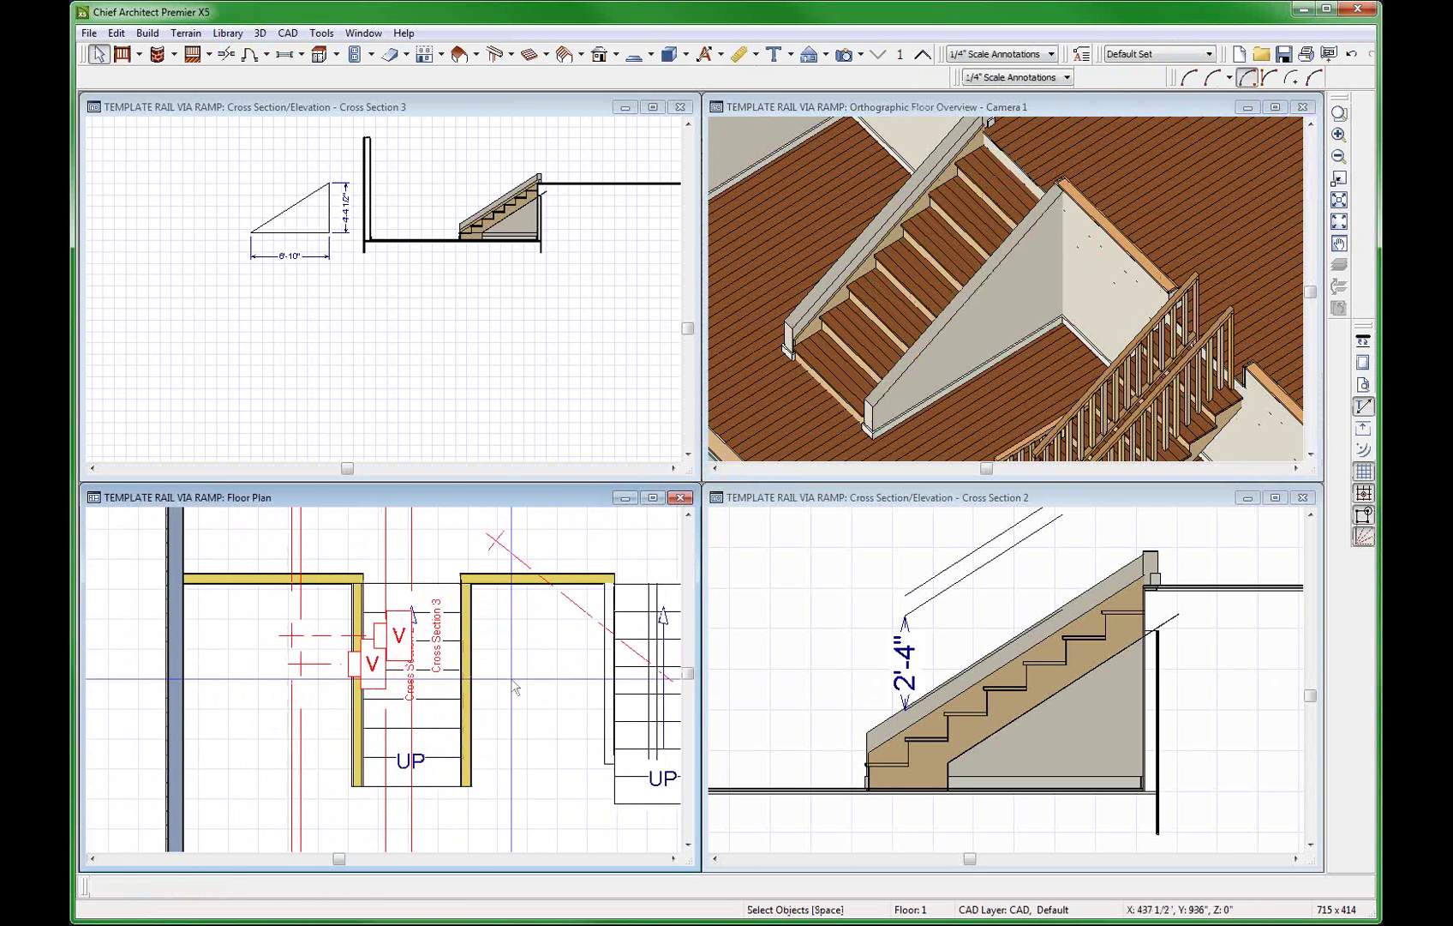
{"action": "scroll", "coordinate": [478, 807], "scroll_direction": "up", "scroll_amount": 3}
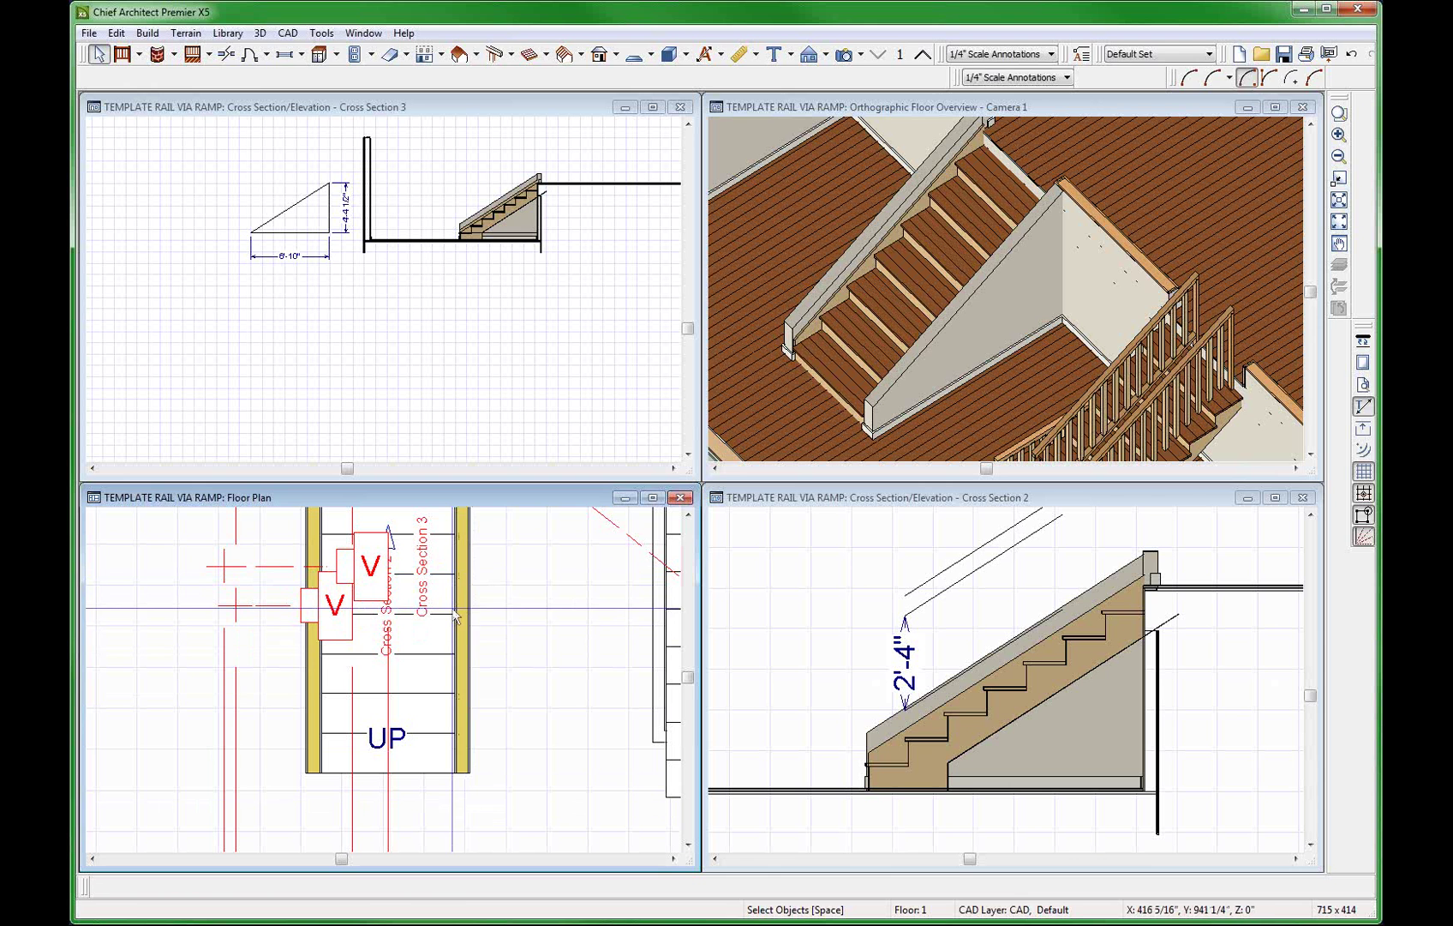
Inspect how the sloped side walls meet the stair section in the overview and in Cross Section 2.
{"action": "left_click", "coordinate": [913, 308]}
{"action": "scroll", "coordinate": [866, 250], "scroll_direction": "up", "scroll_amount": 1}
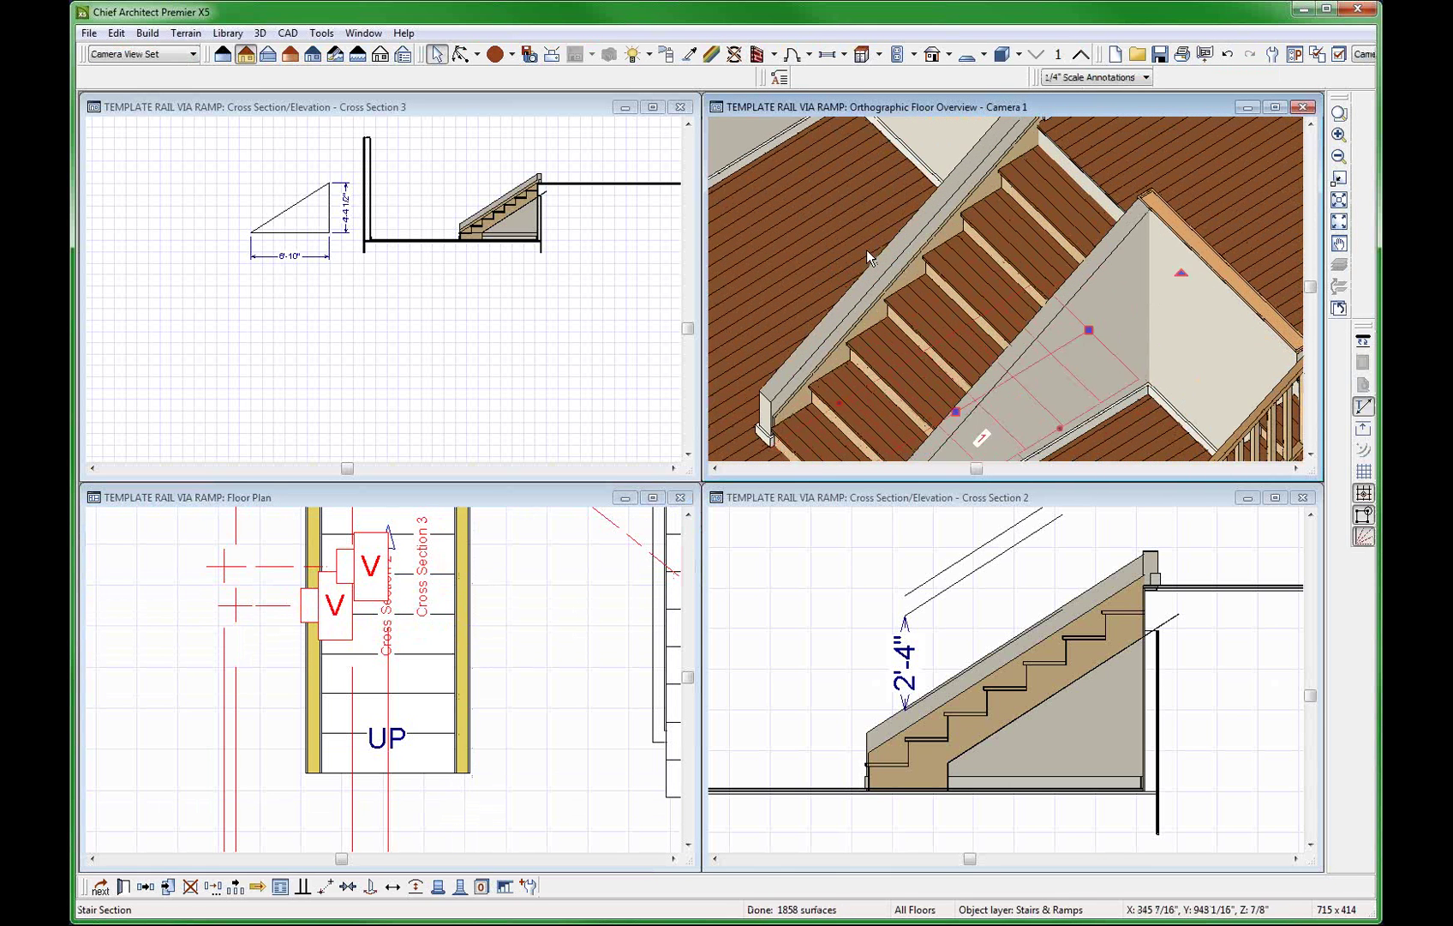
{"action": "key", "text": "Escape"}
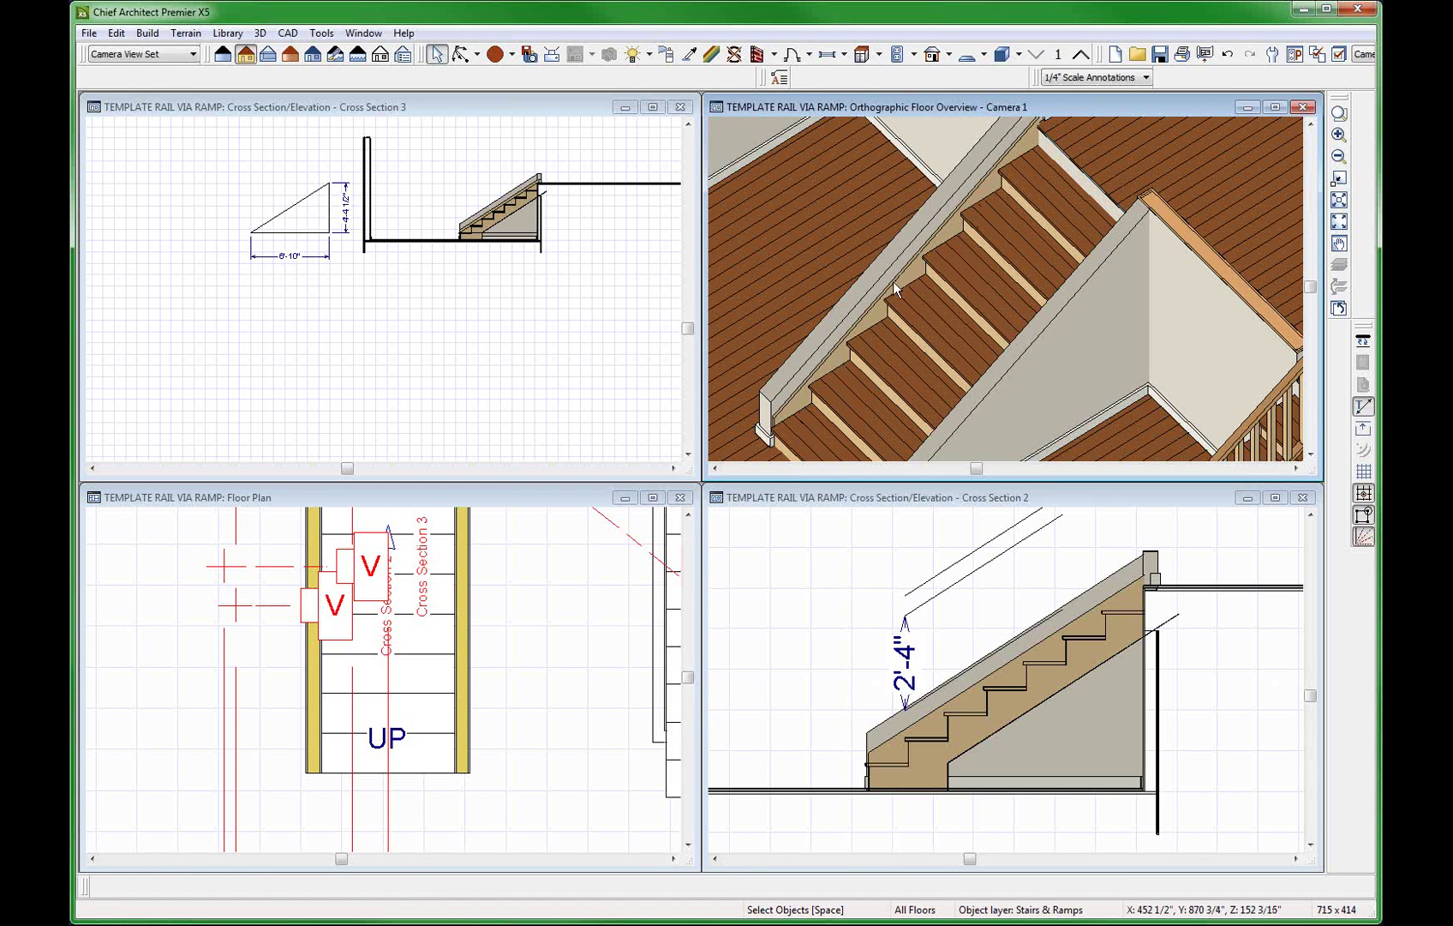
{"action": "left_click", "coordinate": [767, 701]}
{"action": "scroll", "coordinate": [857, 686], "scroll_direction": "down", "scroll_amount": 1}
{"action": "scroll", "coordinate": [918, 684], "scroll_direction": "up", "scroll_amount": 3}
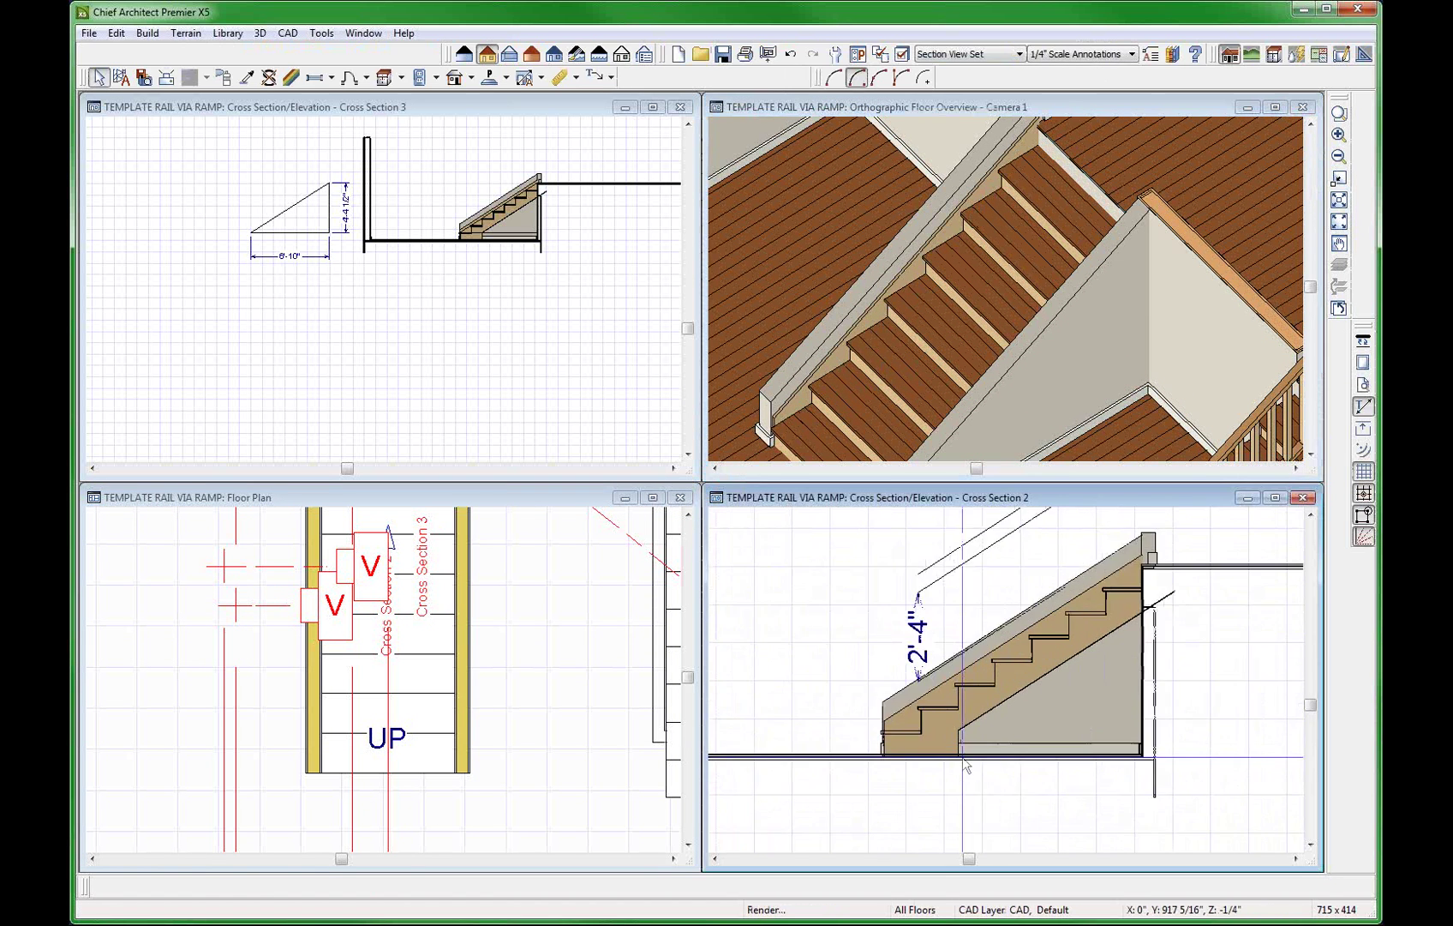
{"action": "left_click", "coordinate": [1051, 712]}
{"action": "scroll", "coordinate": [1024, 802], "scroll_direction": "down", "scroll_amount": 1}
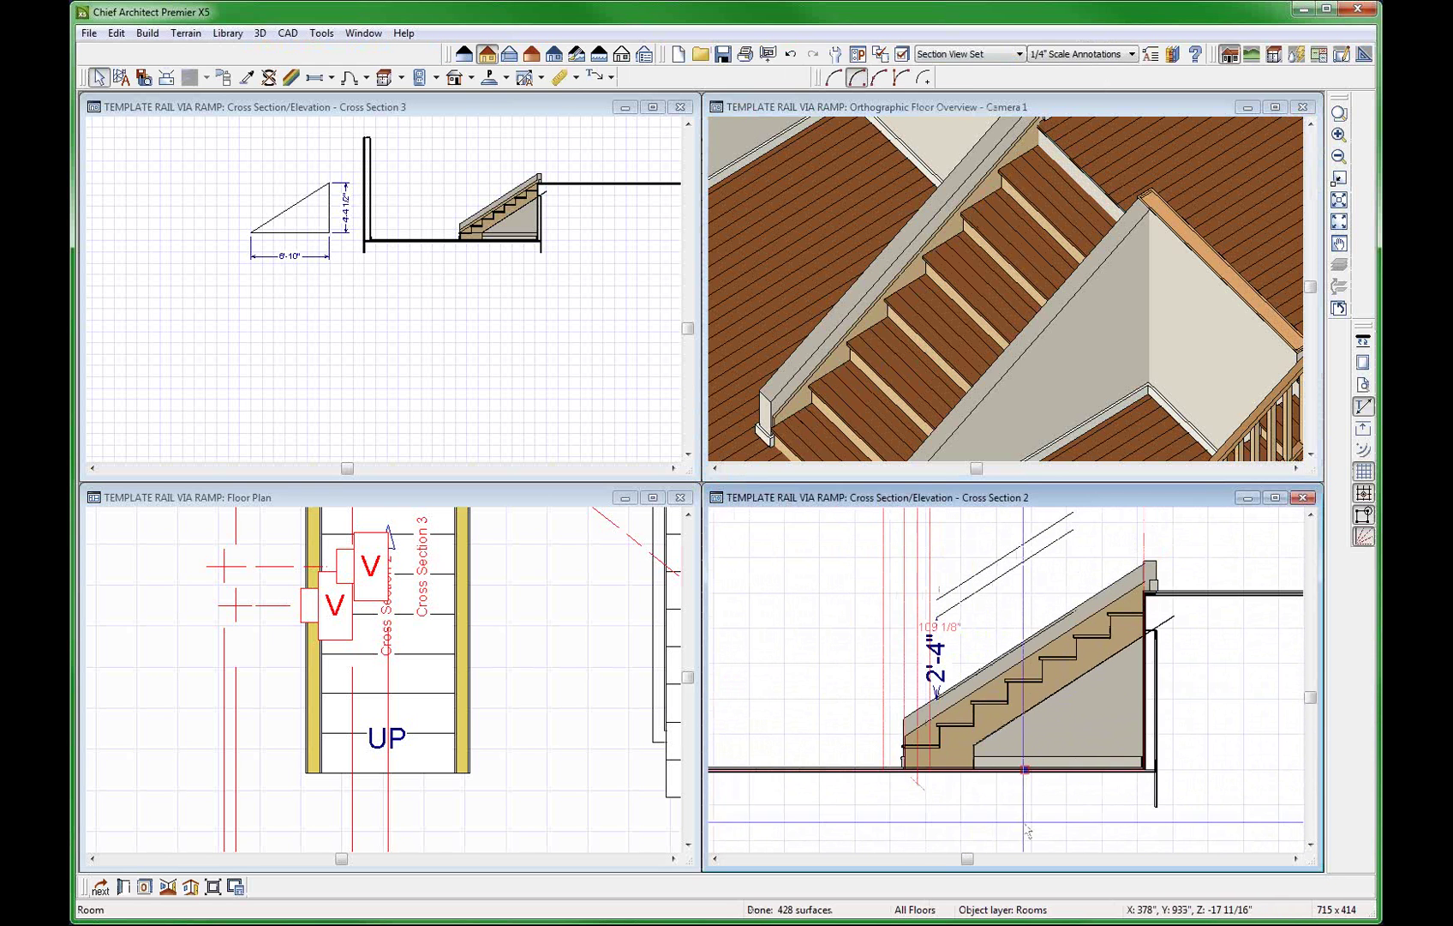
Try enabling Default Wall Top Height for the sloped stair side wall, and revert that change.
{"action": "left_click", "coordinate": [1031, 355]}
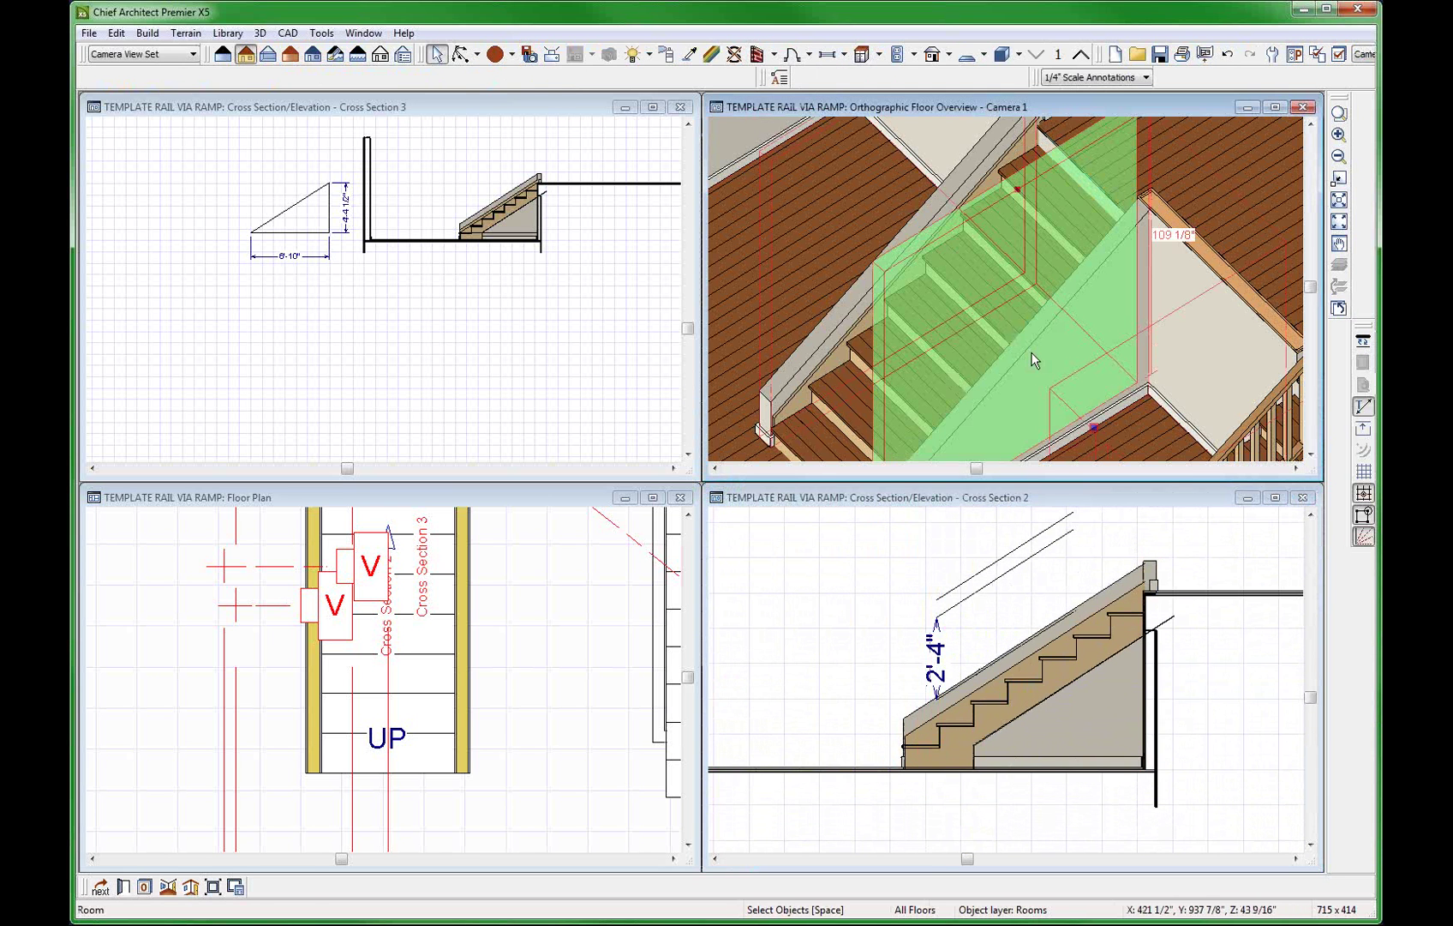
{"action": "left_click", "coordinate": [1031, 352]}
{"action": "double_click", "coordinate": [1089, 305]}
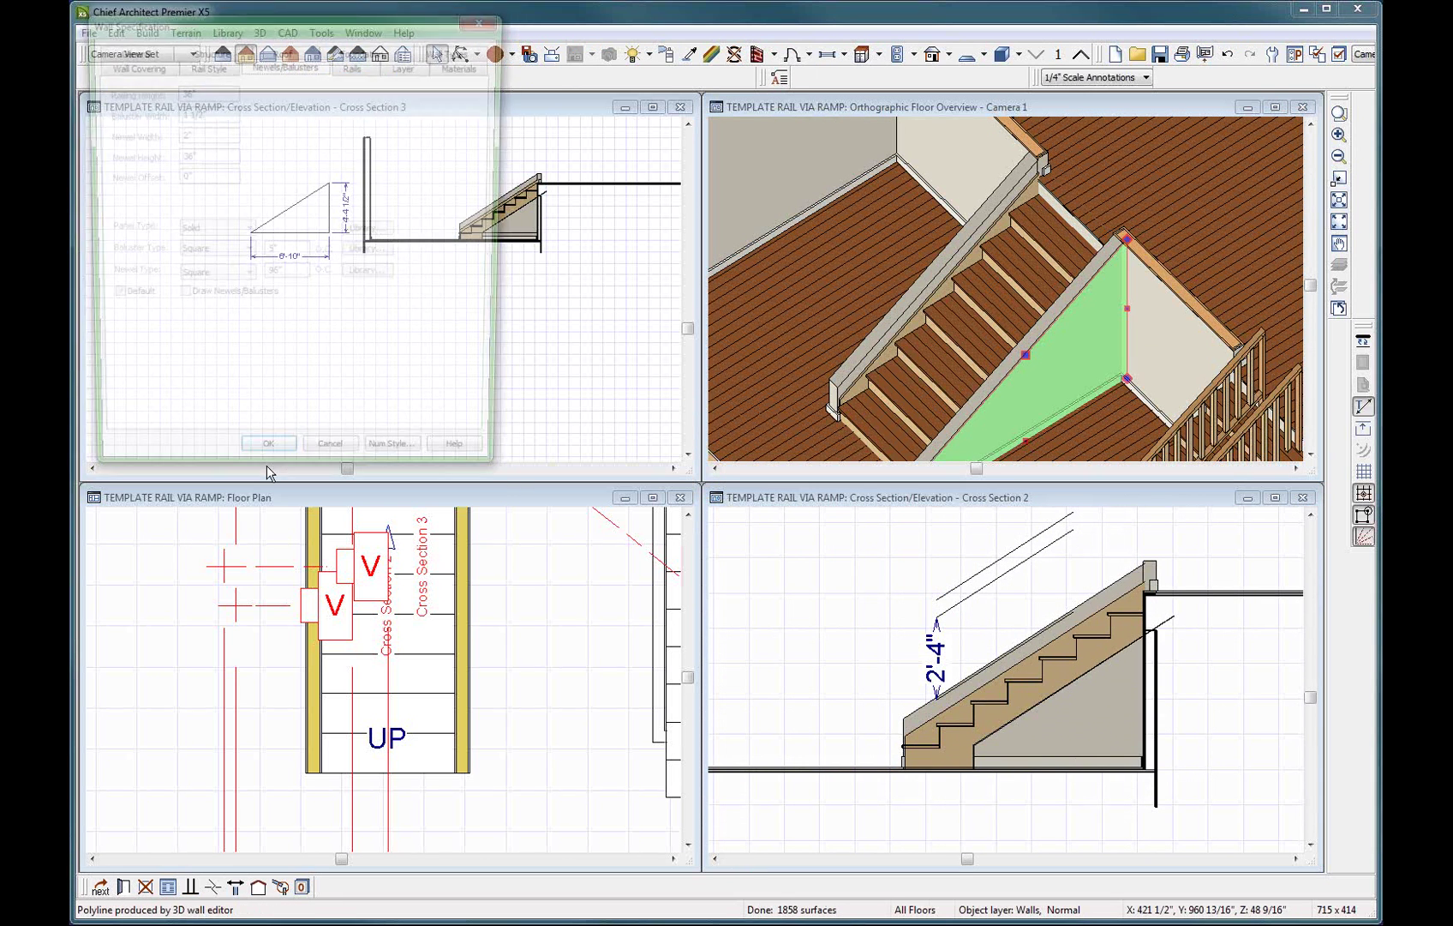
{"action": "left_click", "coordinate": [224, 51]}
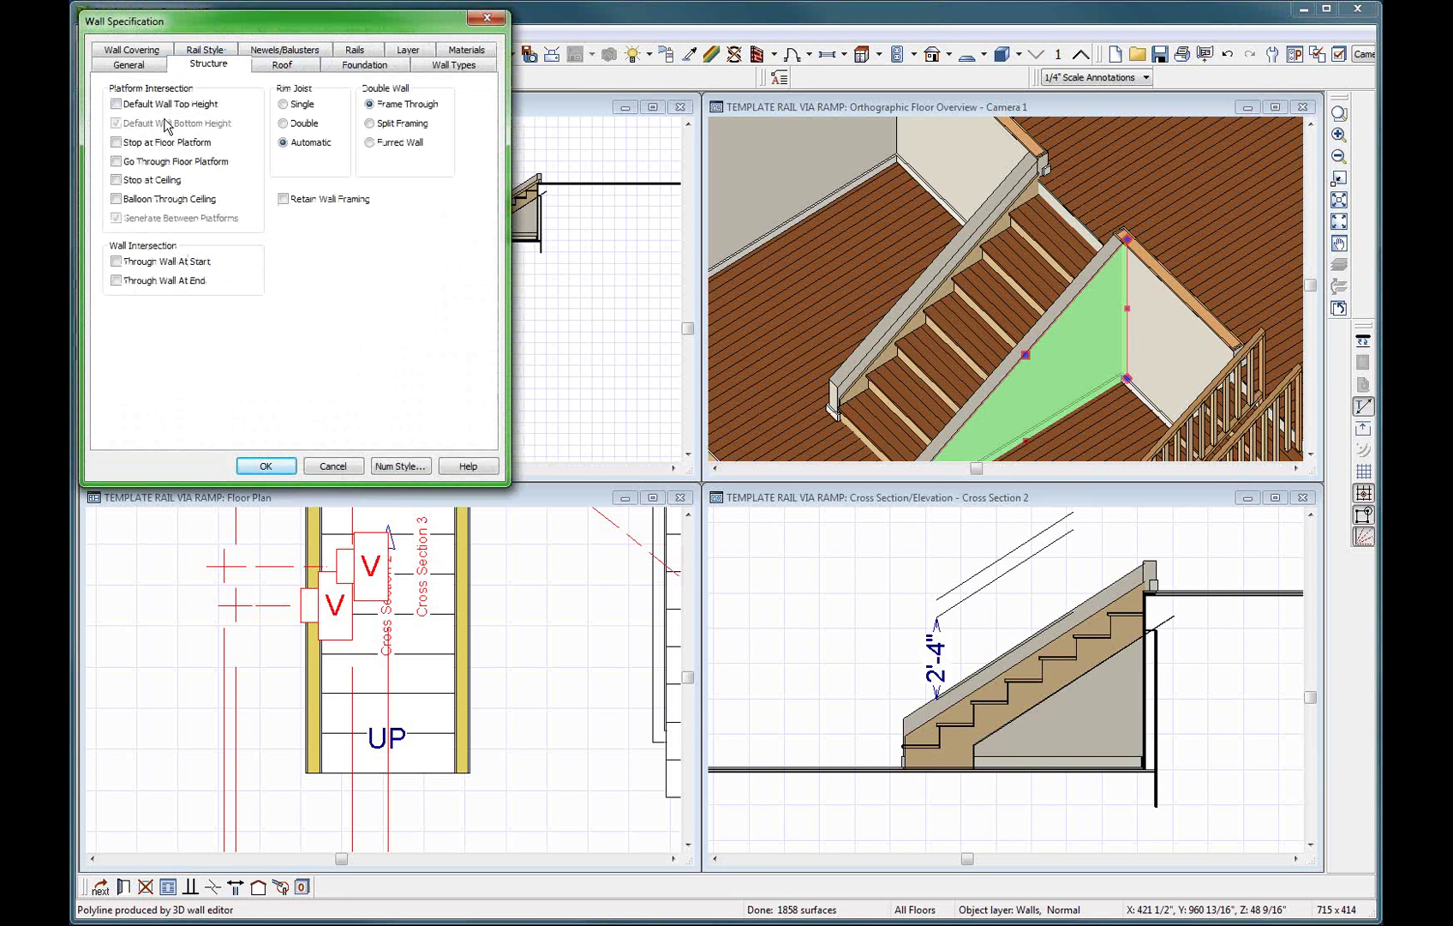
{"action": "key", "text": "Return"}
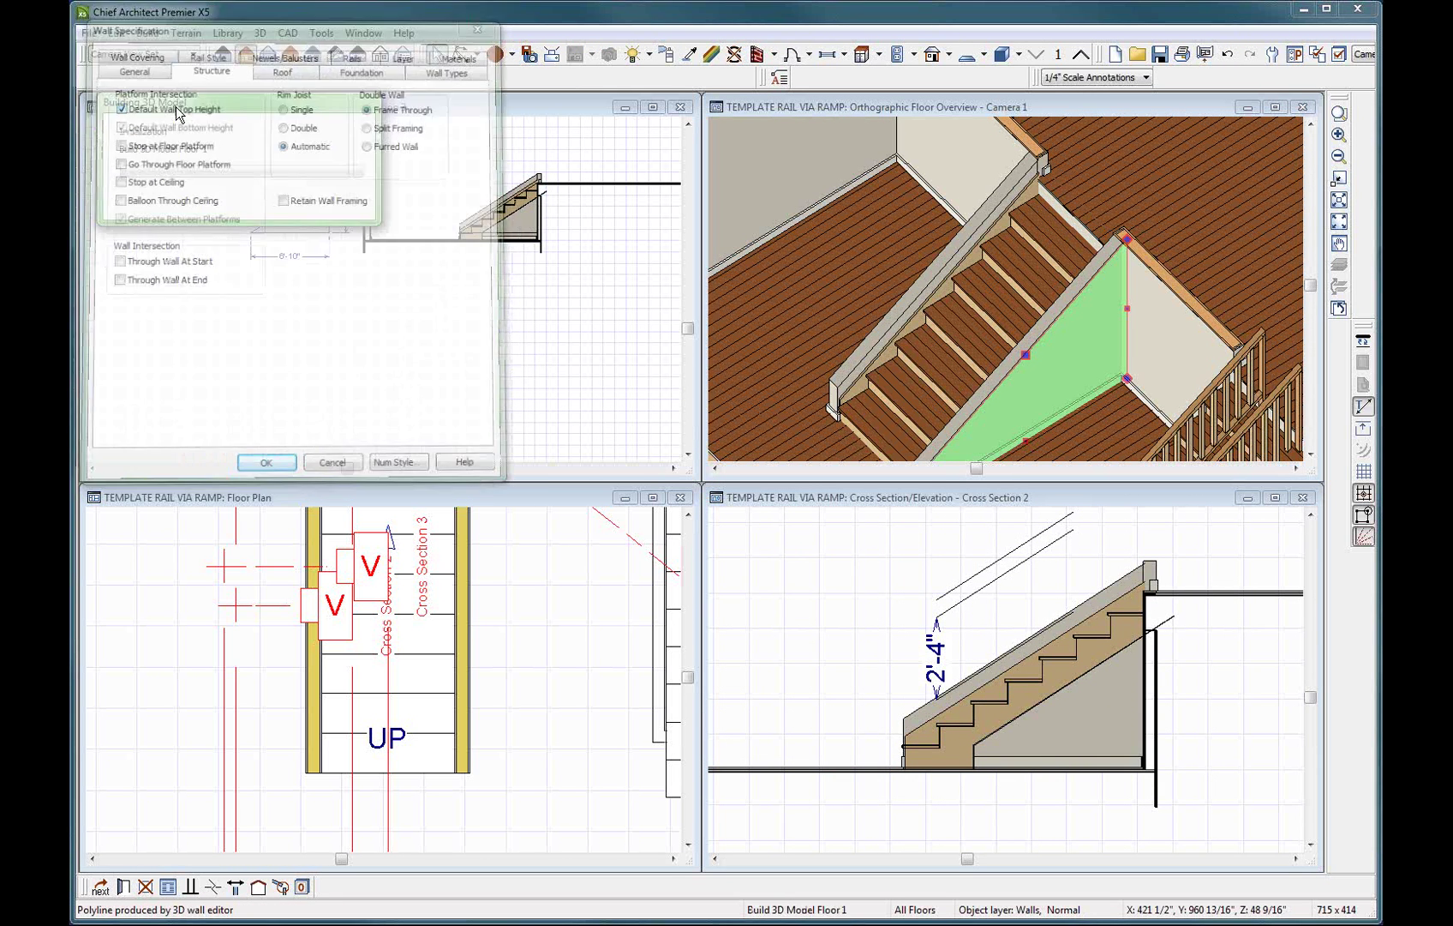
{"action": "key", "text": "Delete"}
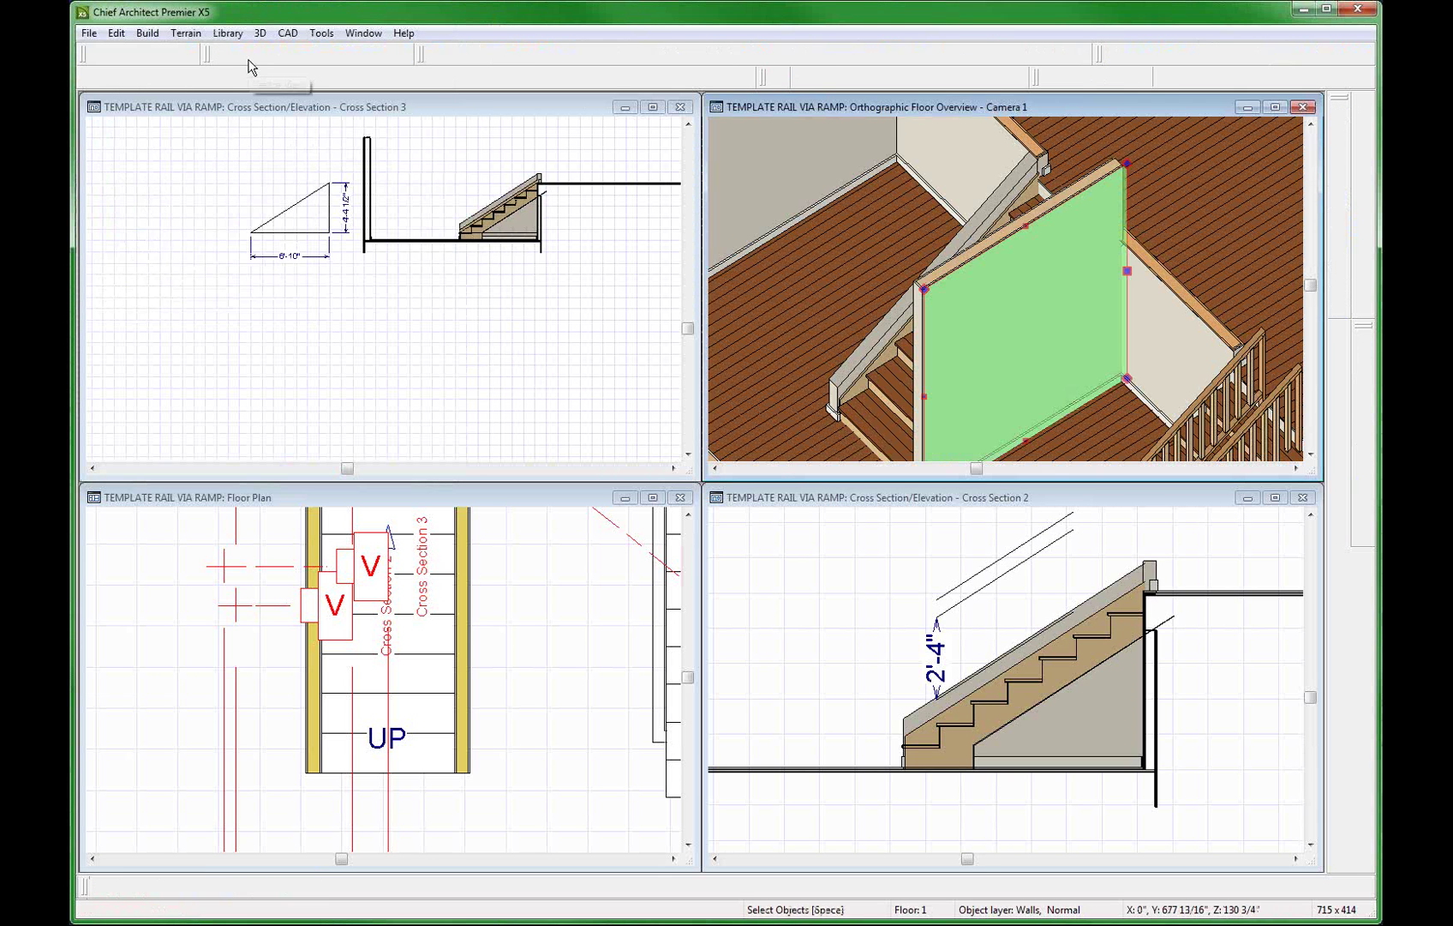
Examine the sloped wall's outline and the two parallel reference lines above the stairs in Cross Section 2.
{"action": "left_click", "coordinate": [914, 473]}
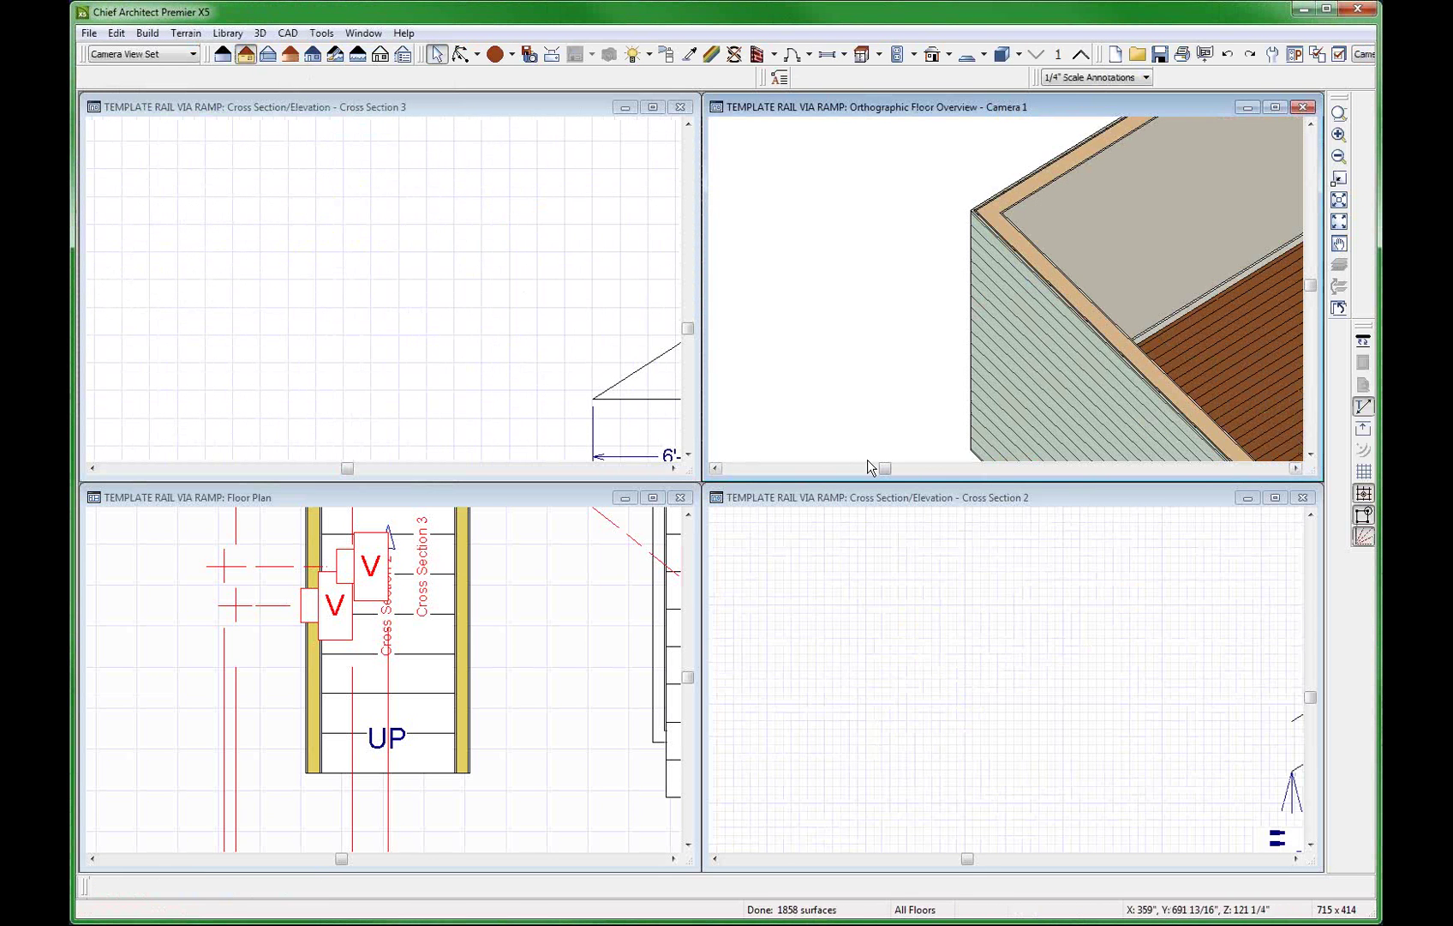
{"action": "scroll", "coordinate": [730, 157], "scroll_direction": "down", "scroll_amount": 5}
{"action": "left_click", "coordinate": [940, 659]}
{"action": "scroll", "coordinate": [833, 521], "scroll_direction": "down", "scroll_amount": 4}
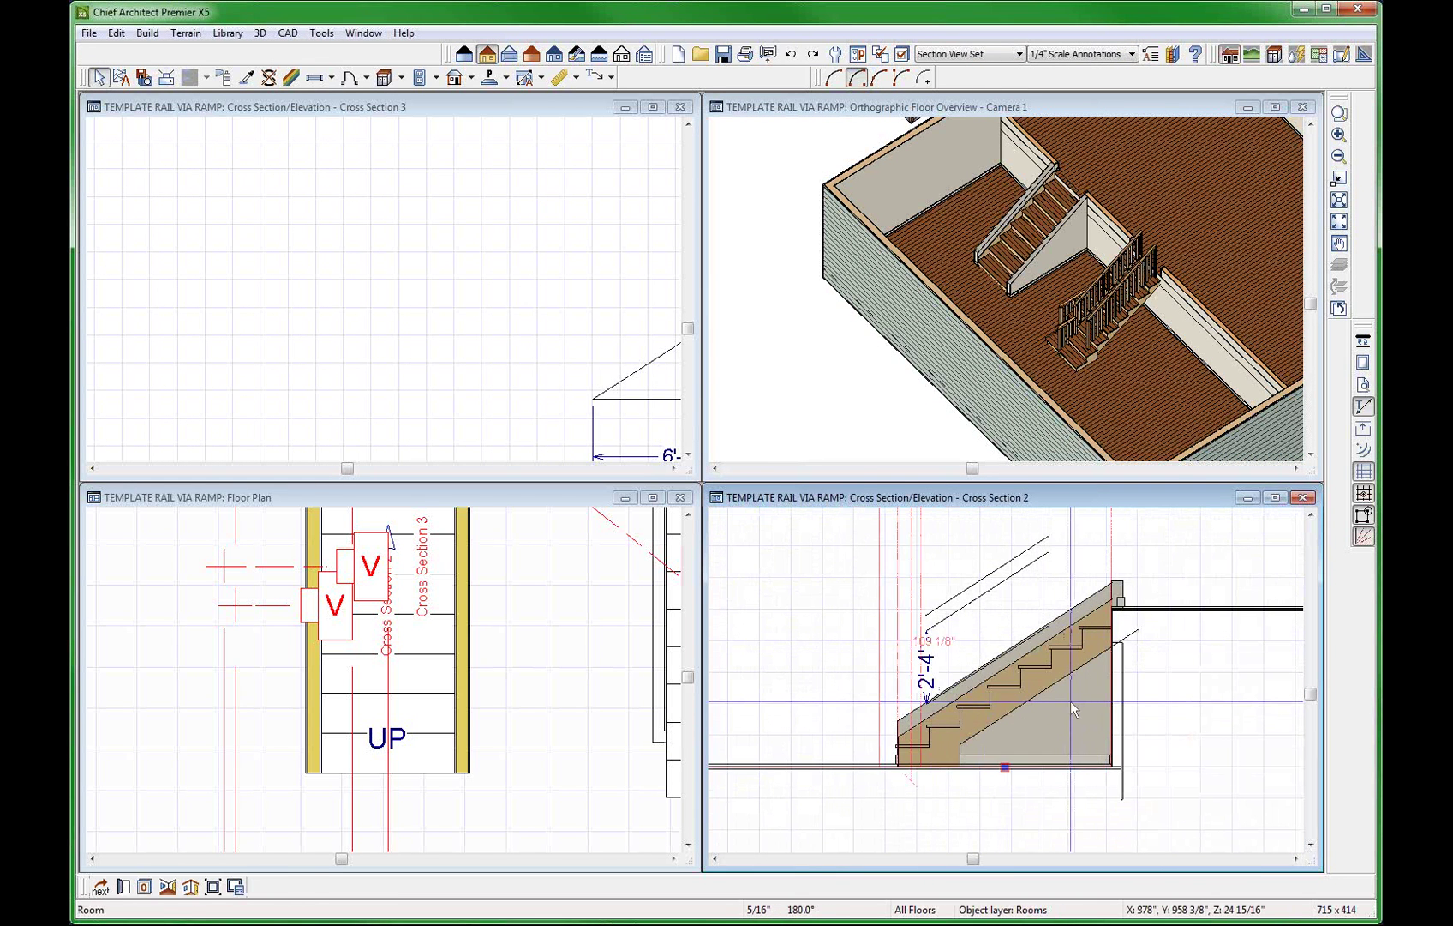
{"action": "left_click", "coordinate": [1070, 701]}
{"action": "scroll", "coordinate": [1023, 705], "scroll_direction": "up", "scroll_amount": 2}
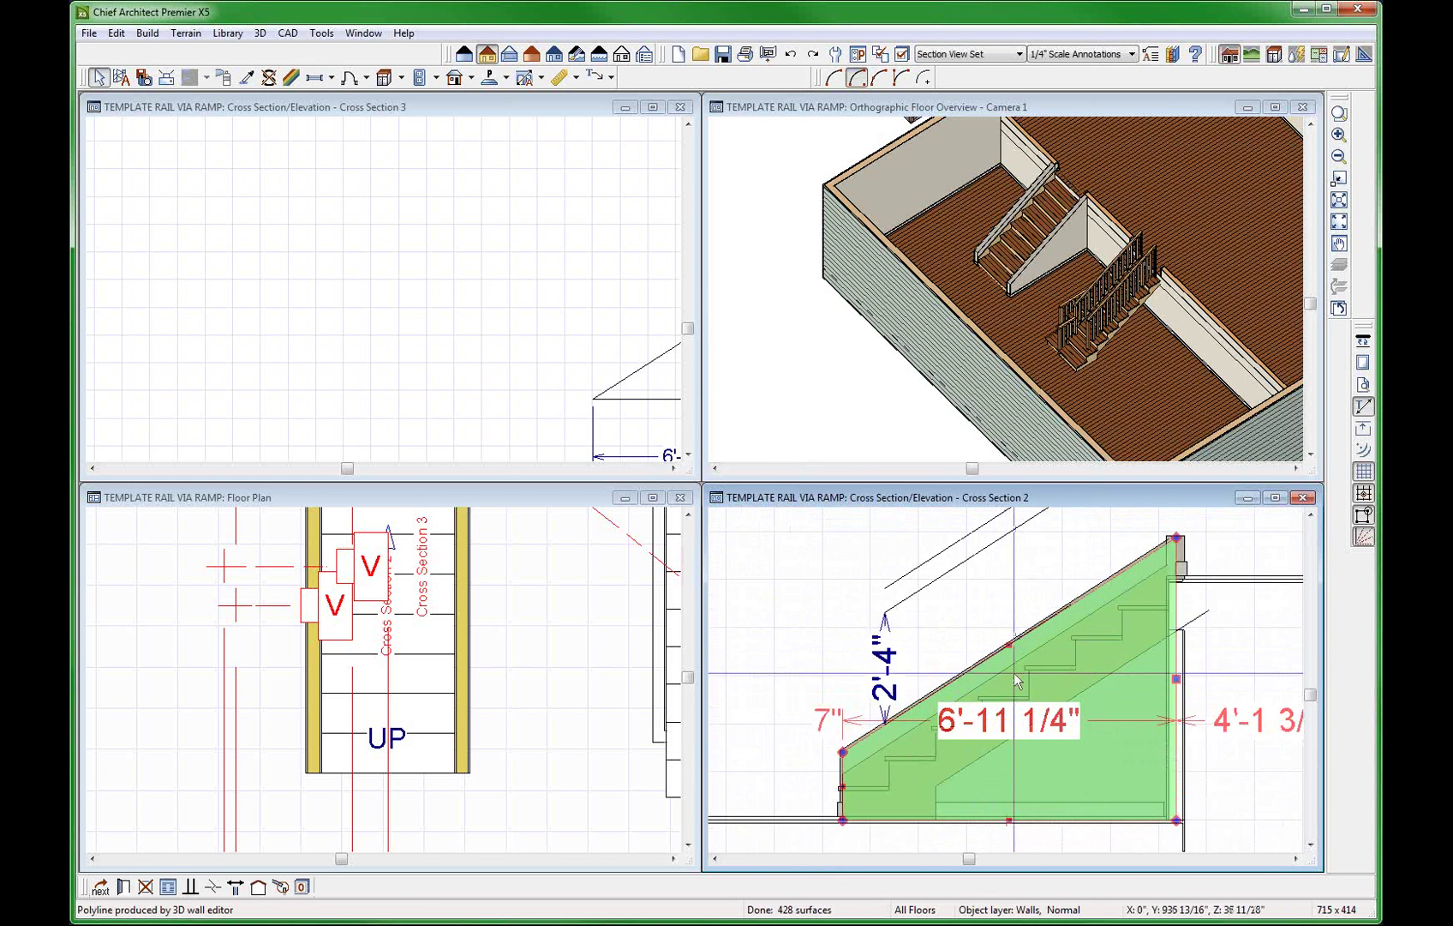
{"action": "key", "text": "Escape"}
{"action": "scroll", "coordinate": [1017, 672], "scroll_direction": "down", "scroll_amount": 1}
{"action": "scroll", "coordinate": [977, 729], "scroll_direction": "up", "scroll_amount": 2}
{"action": "left_click", "coordinate": [932, 553]}
{"action": "left_click", "coordinate": [919, 532]}
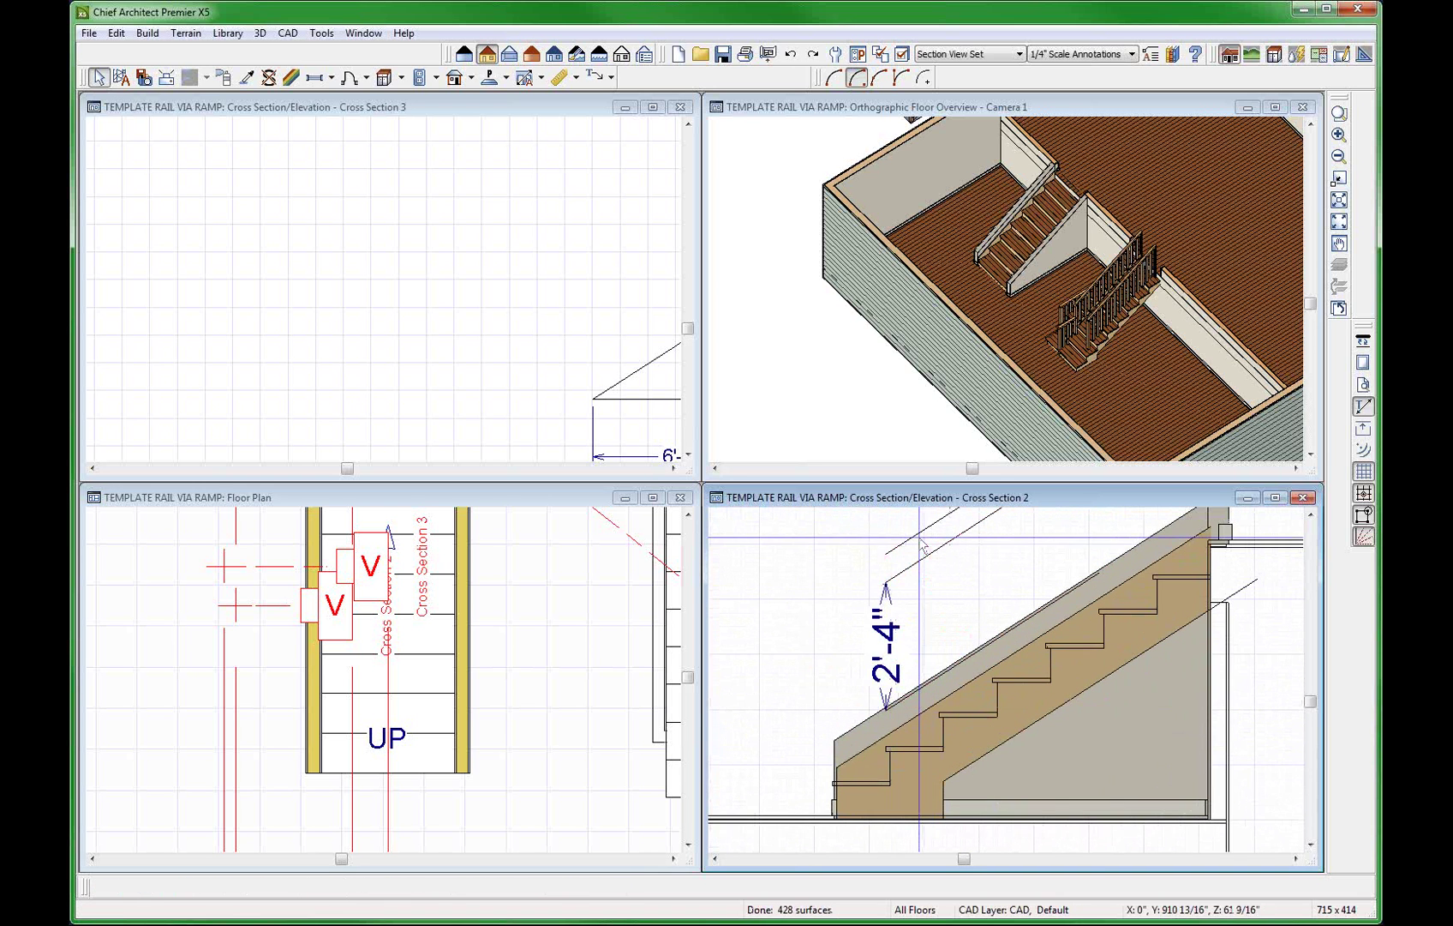
Rebuild the 3D information of the plan with Cross Section 2 active.
{"action": "key", "text": "space"}
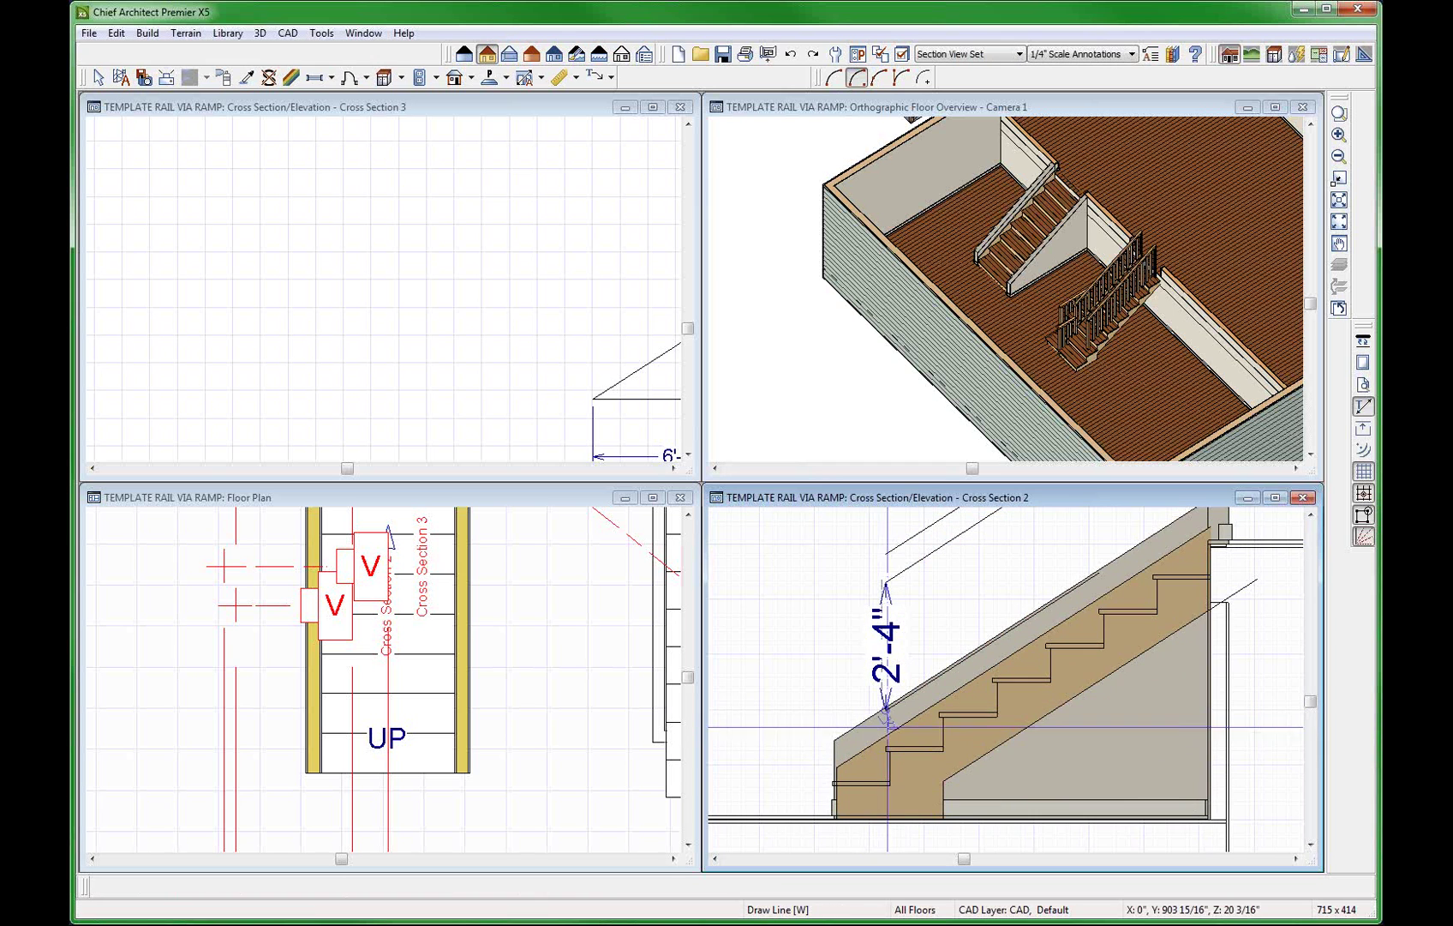
{"action": "scroll", "coordinate": [867, 736], "scroll_direction": "up", "scroll_amount": 2}
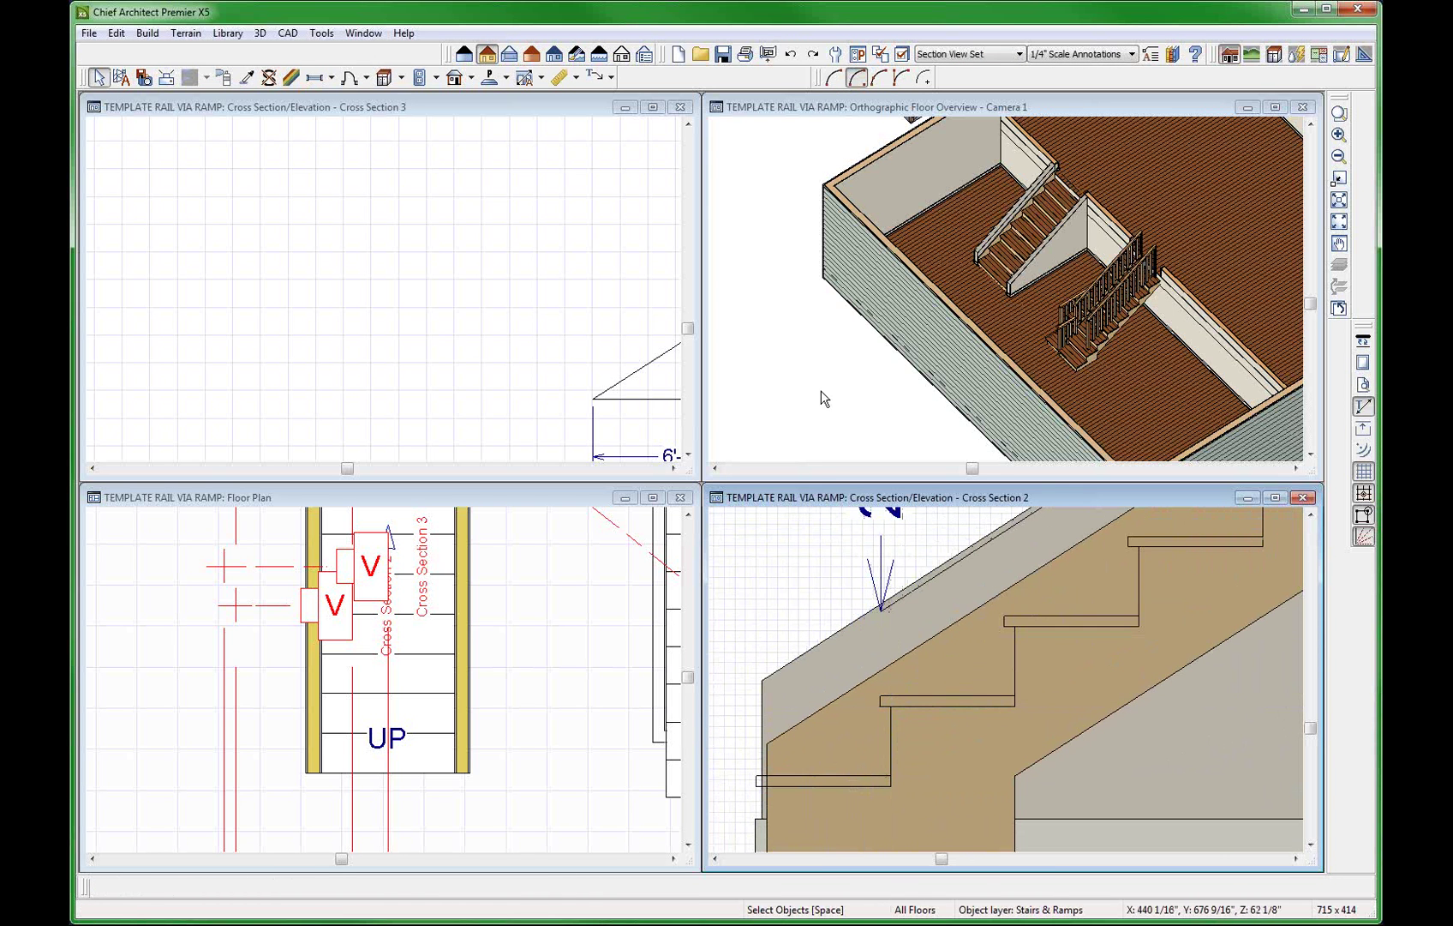
{"action": "key", "text": "w"}
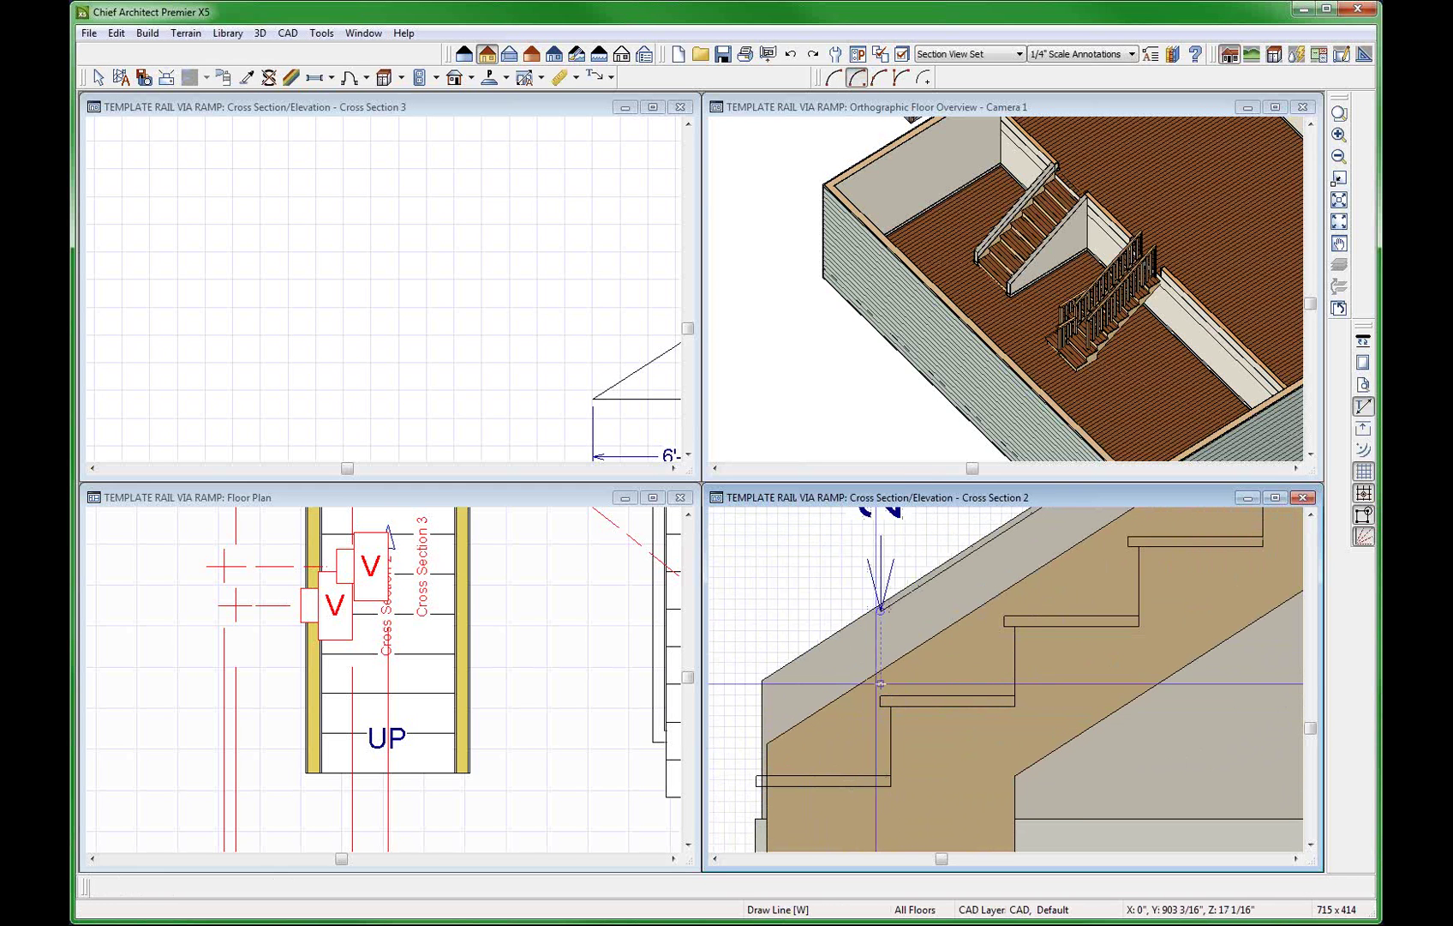
{"action": "left_click", "coordinate": [259, 34]}
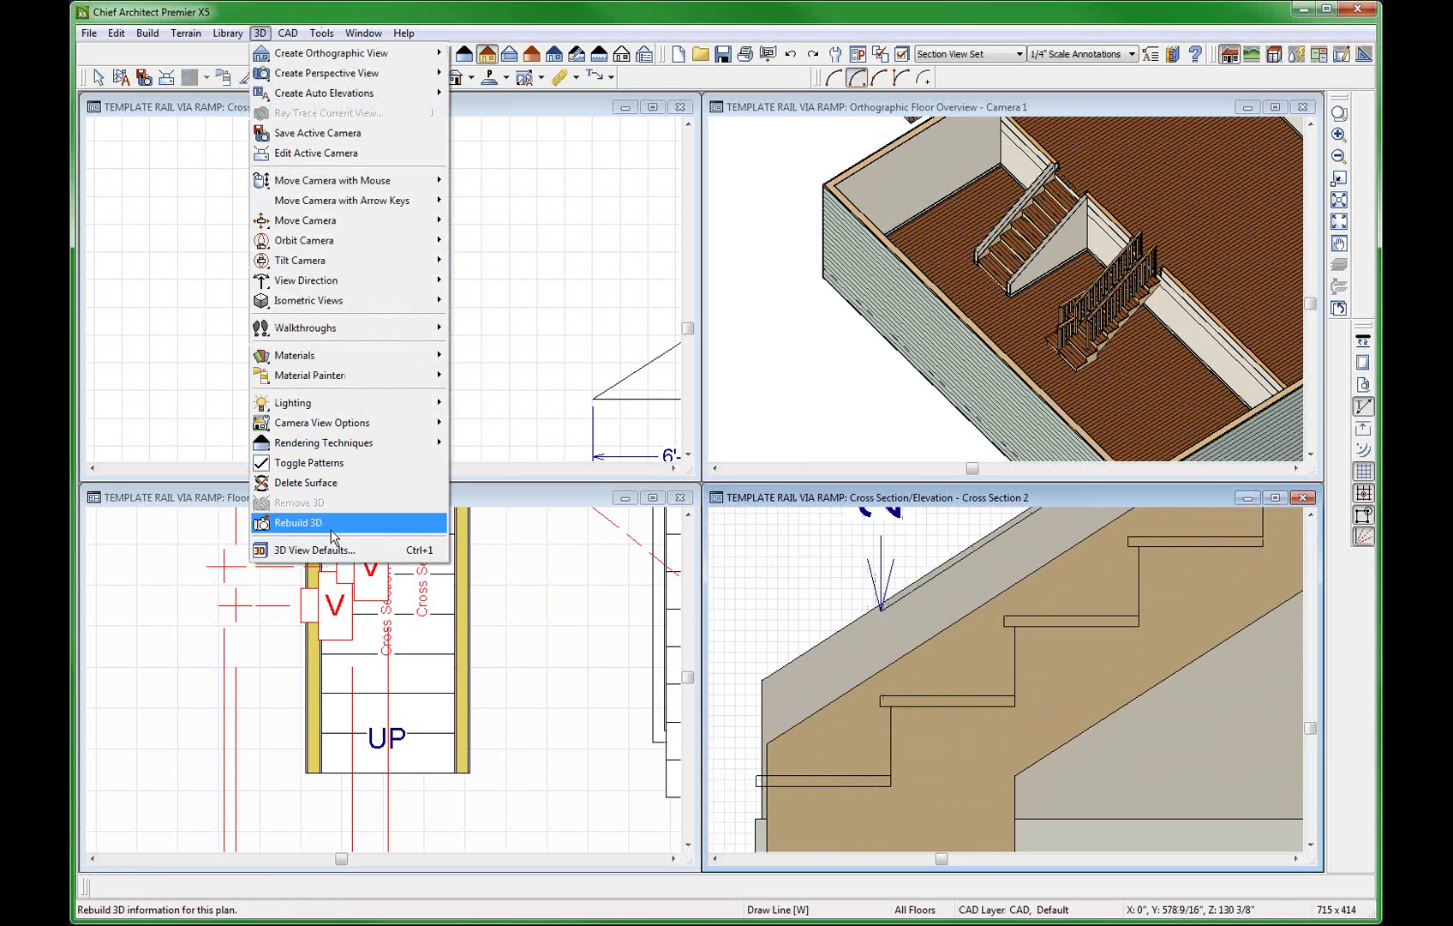
{"action": "left_click", "coordinate": [291, 523]}
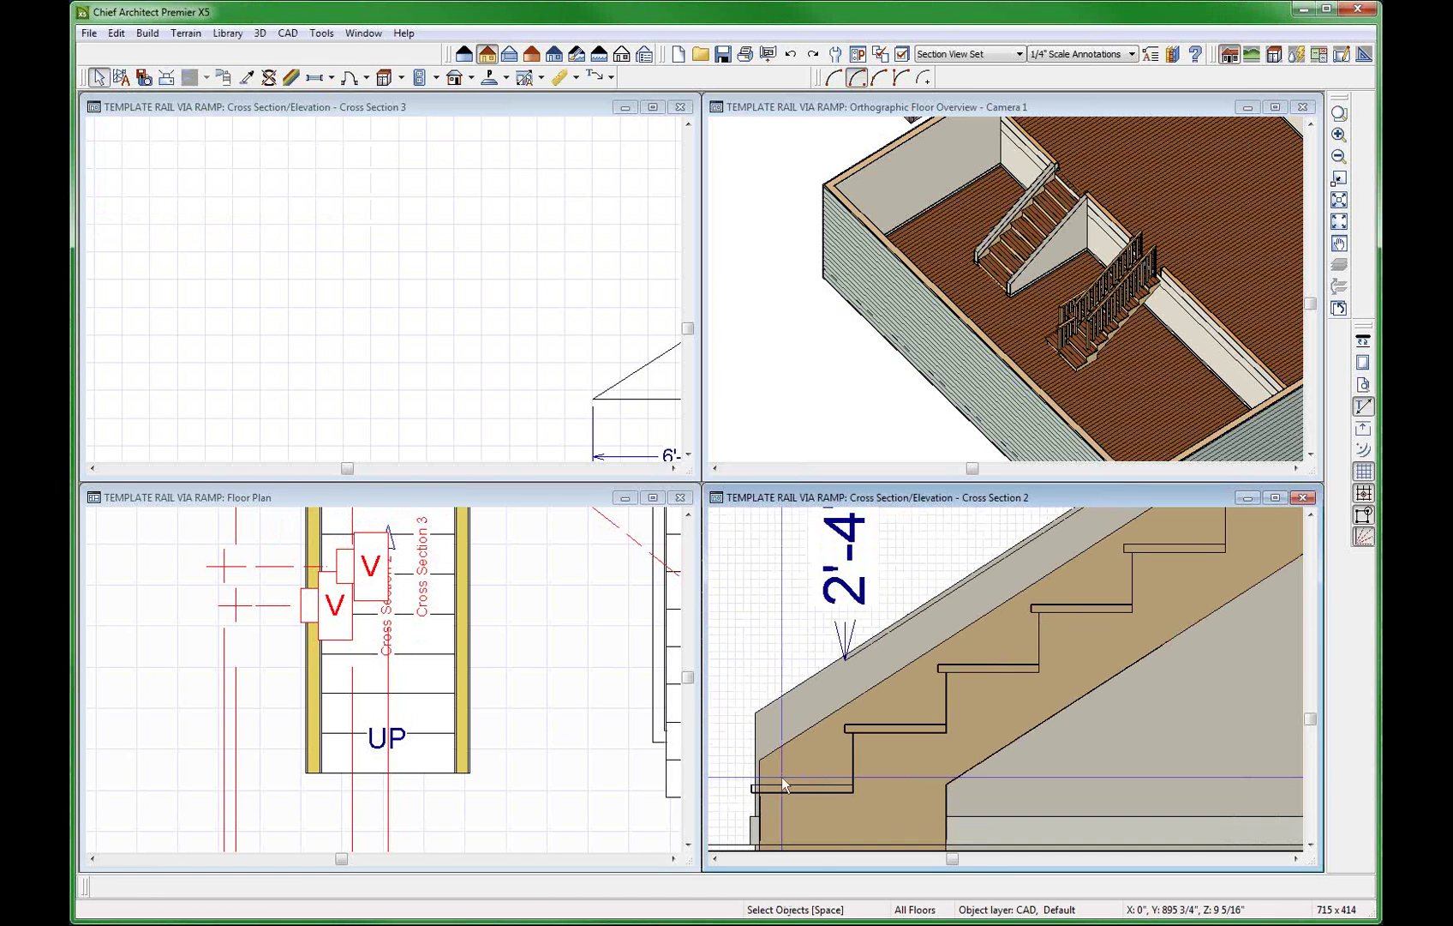
Draw a CAD line along the stair slope in Cross Section 2, from the second tread's nosing to the fourth tread's nosing.
{"action": "left_click", "coordinate": [840, 714]}
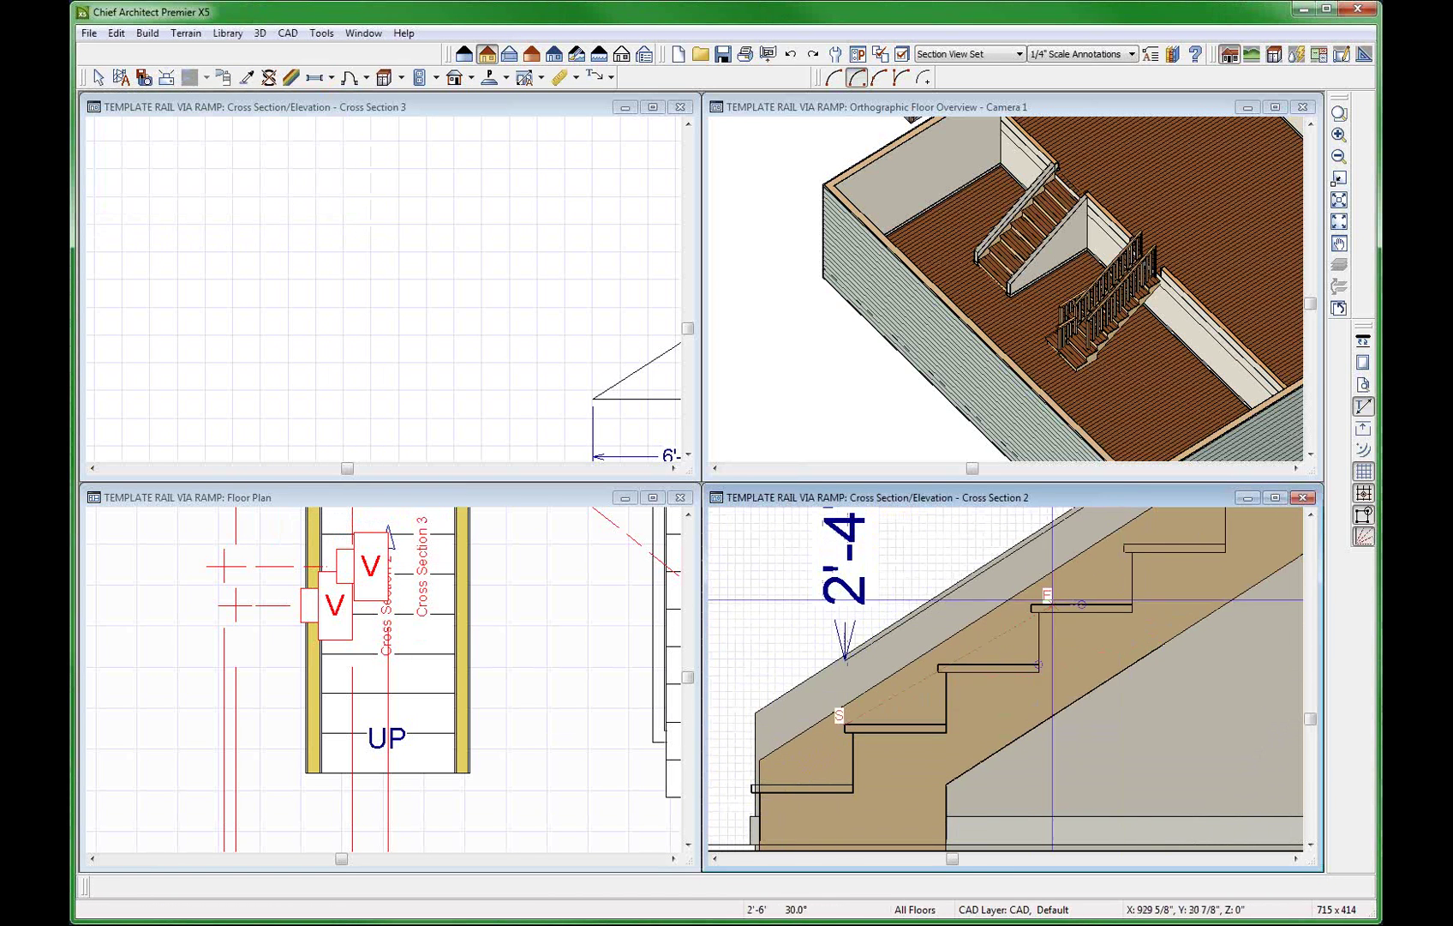
{"action": "left_click_drag", "start_coordinate": [1040, 613], "coordinate": [1033, 605]}
{"action": "scroll", "coordinate": [1056, 827], "scroll_direction": "down", "scroll_amount": 1}
{"action": "key", "text": "space"}
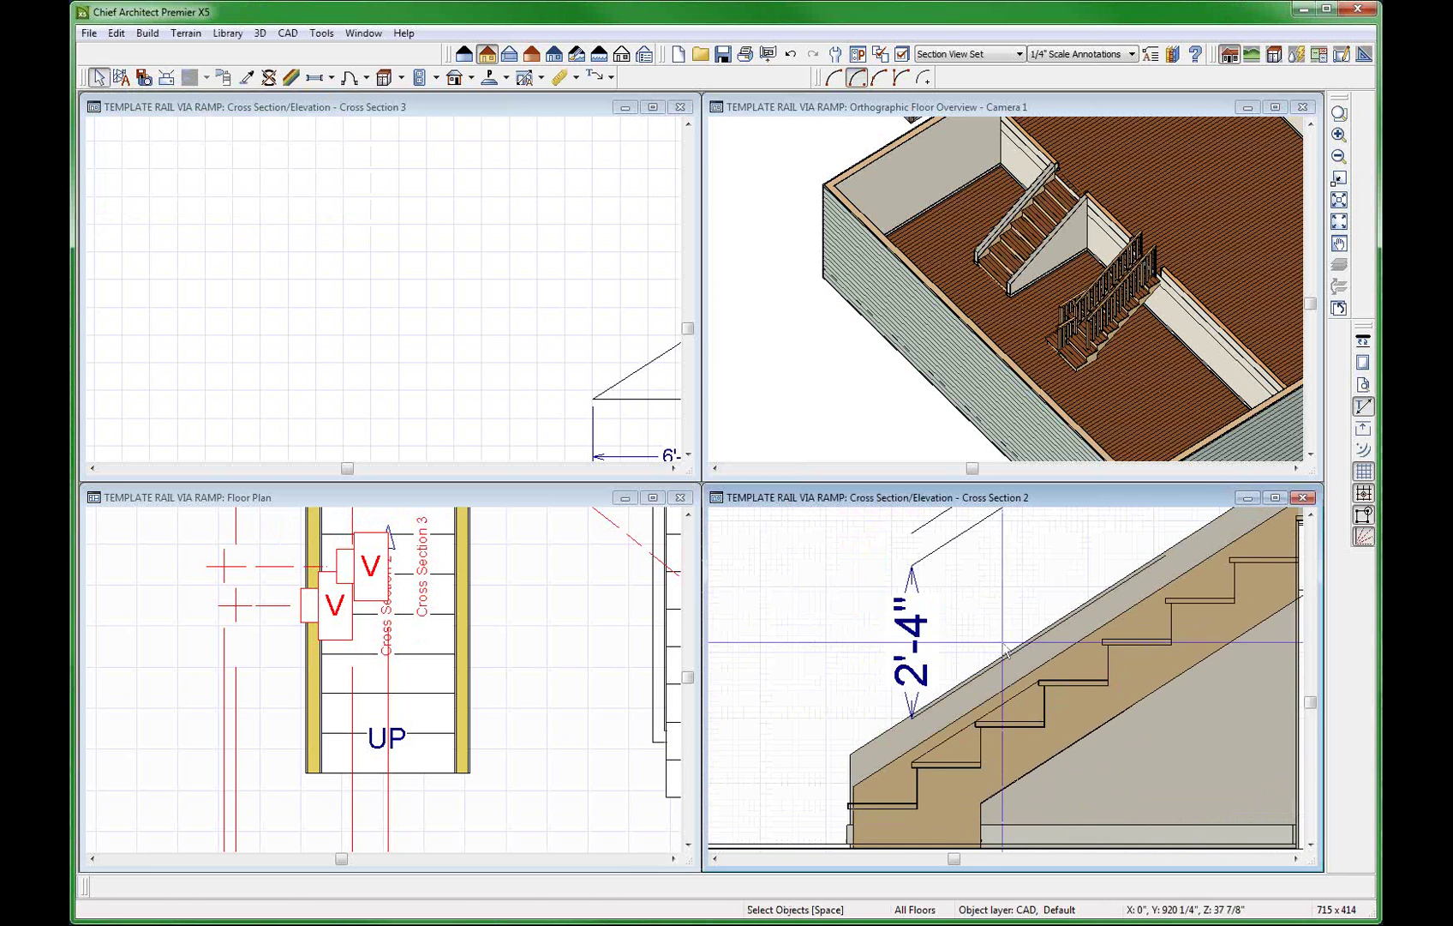
Move the new CAD line along the stair slope straight up with a Z Delta of 6' relative to itself.
{"action": "left_click", "coordinate": [1020, 690]}
{"action": "scroll", "coordinate": [1029, 866], "scroll_direction": "down", "scroll_amount": 2}
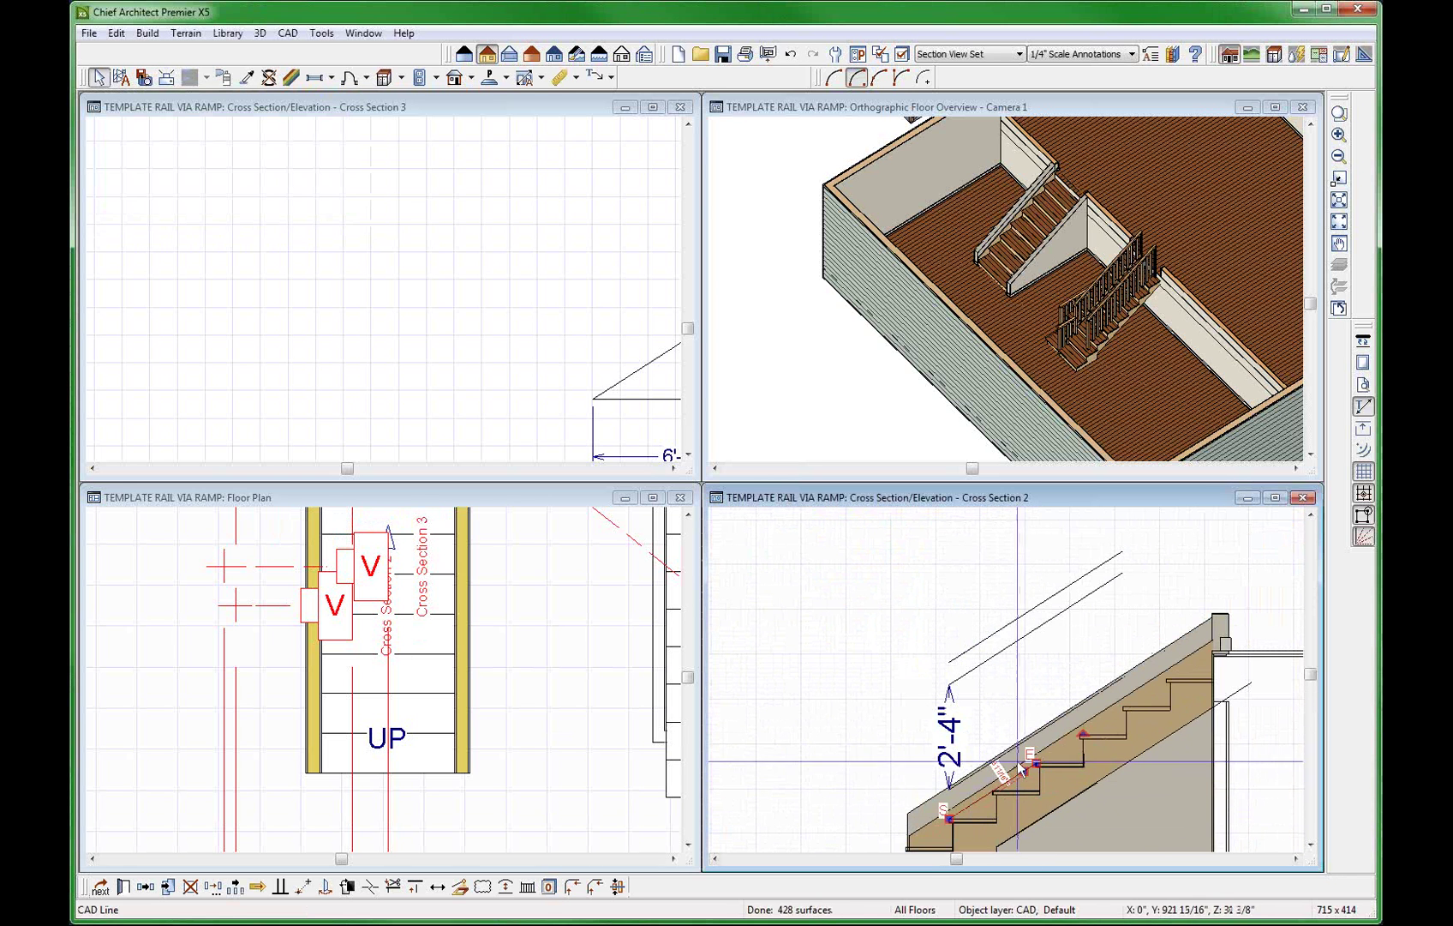
{"action": "left_click_drag", "start_coordinate": [1025, 770], "coordinate": [1018, 548]}
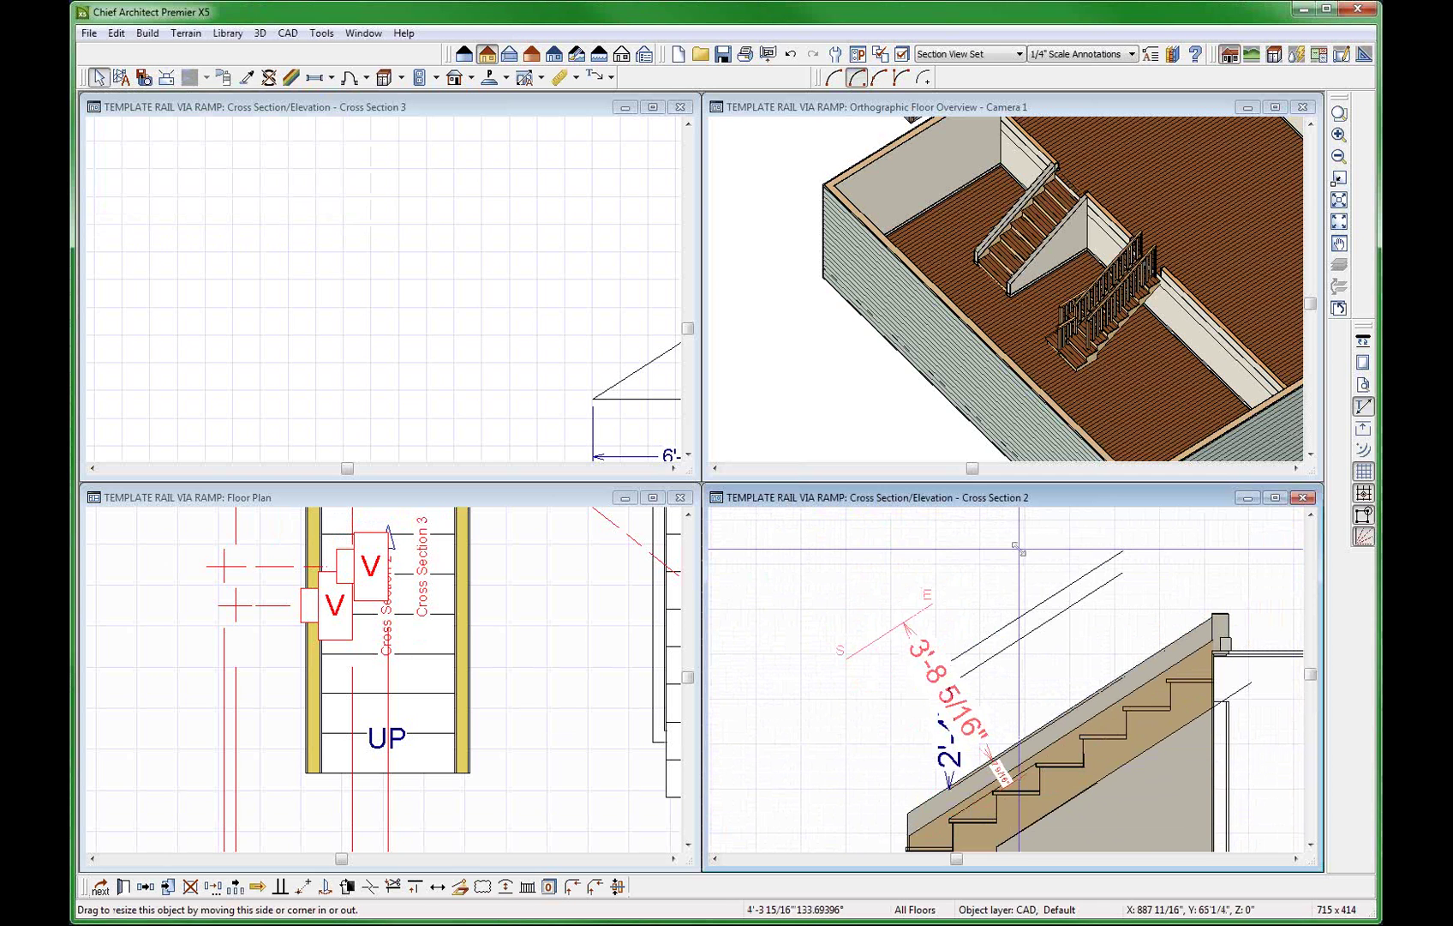
{"action": "key", "text": "Escape"}
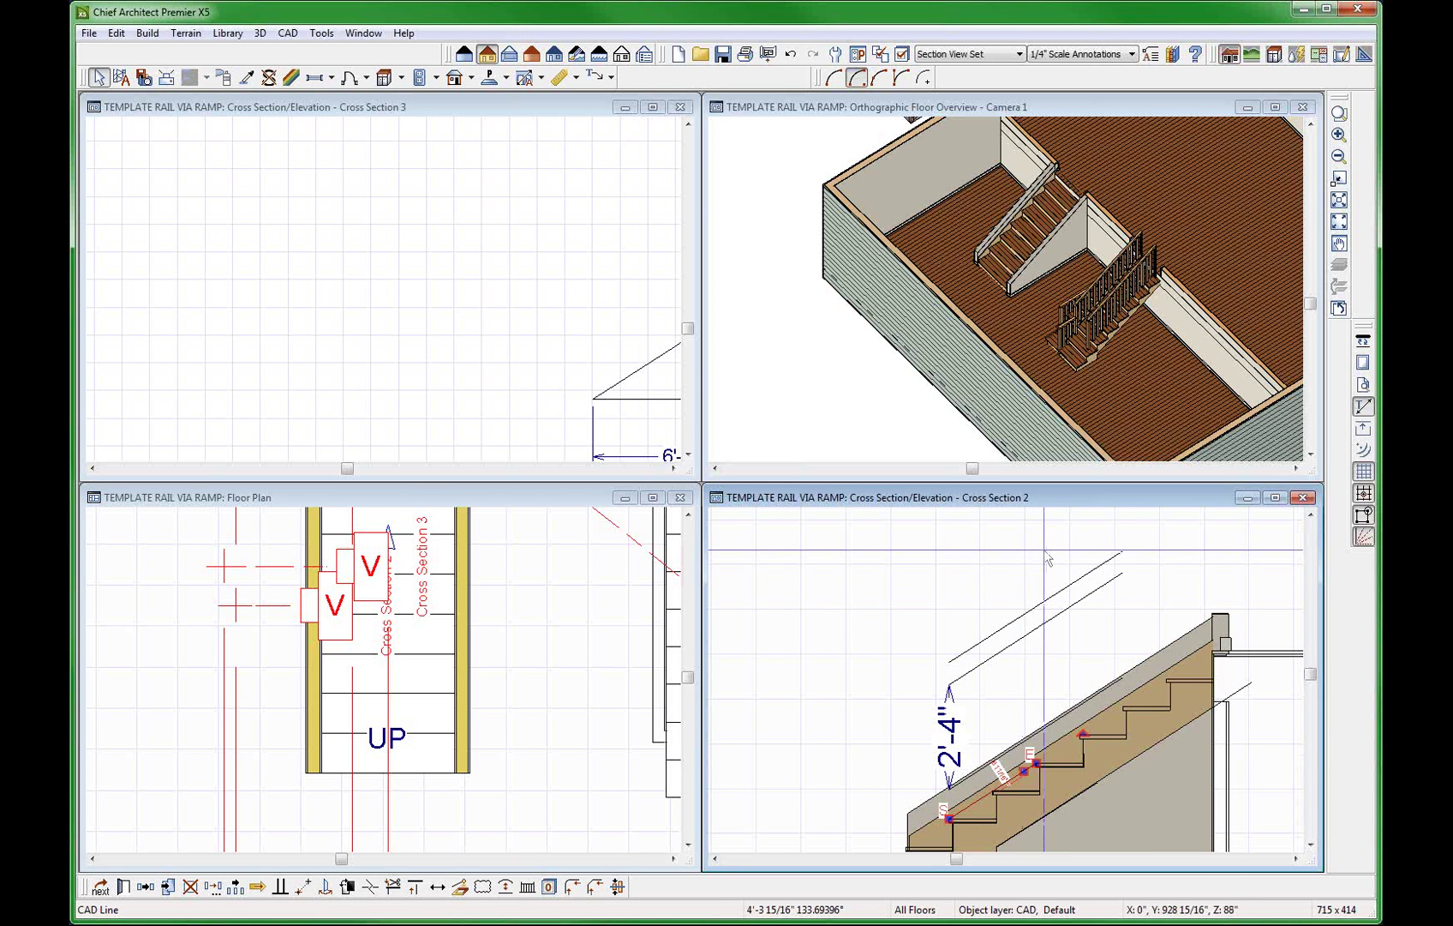
{"action": "key", "text": "t"}
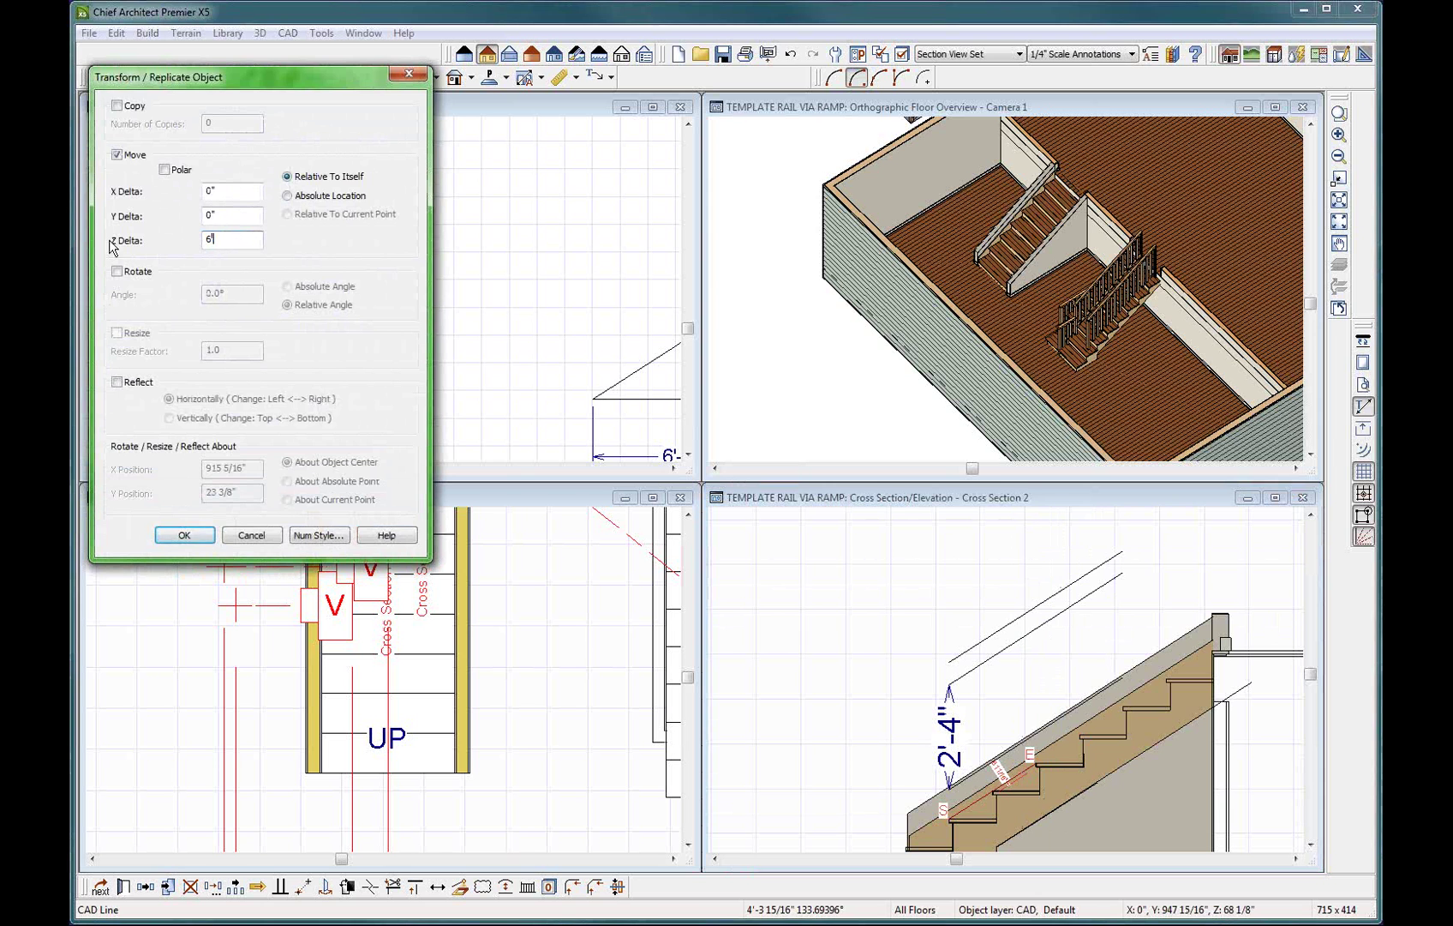
{"action": "key", "text": "Return"}
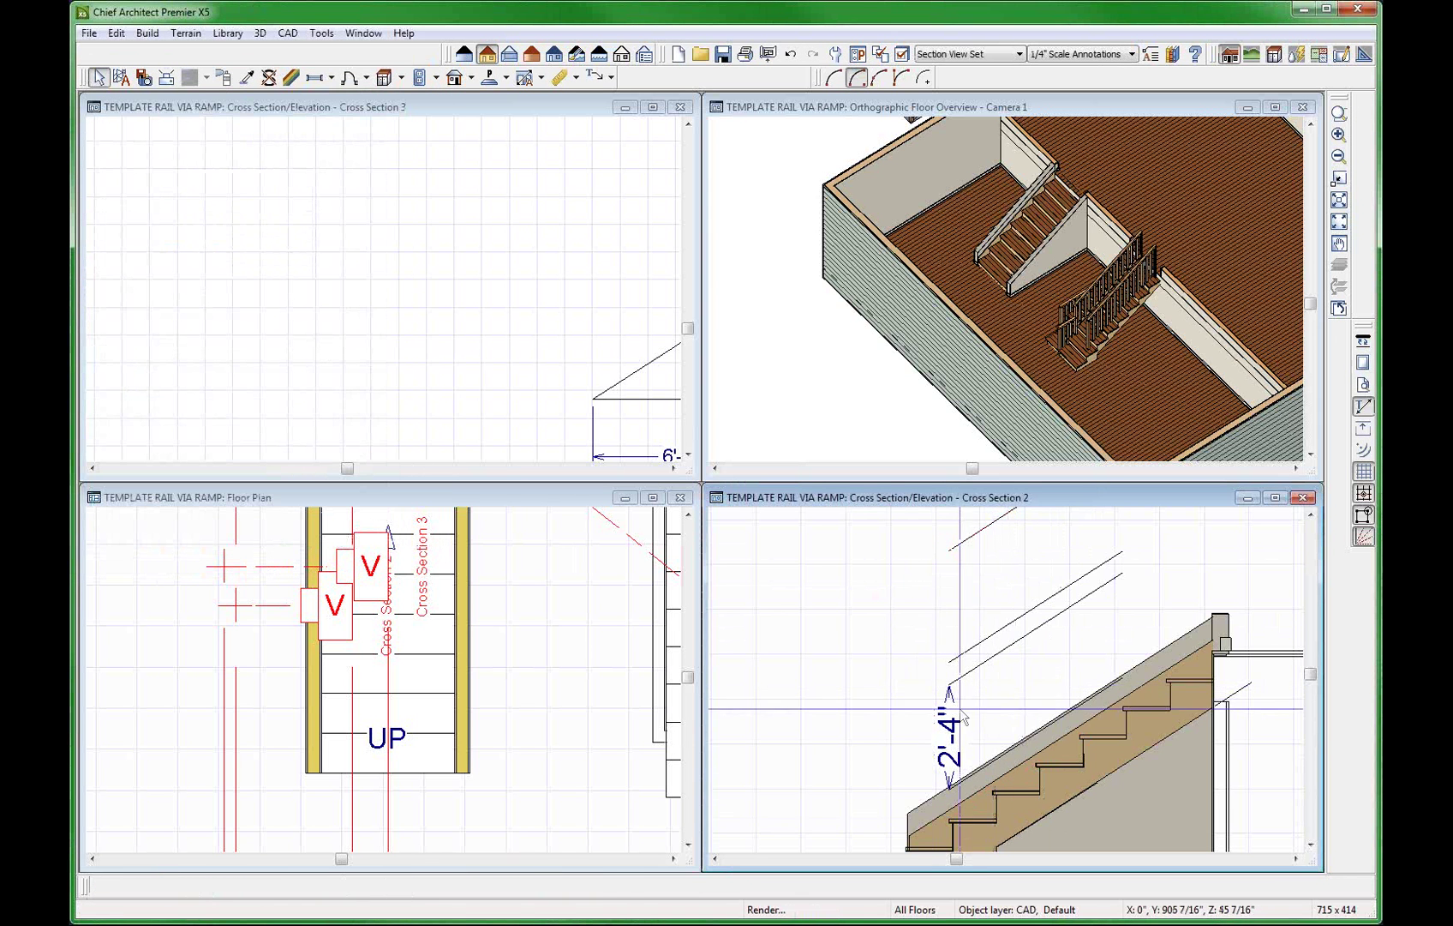
Examine the line along the sloped wall's top edge and the parallel reference line above it in Cross Section 2.
{"action": "scroll", "coordinate": [933, 707], "scroll_direction": "up", "scroll_amount": 5}
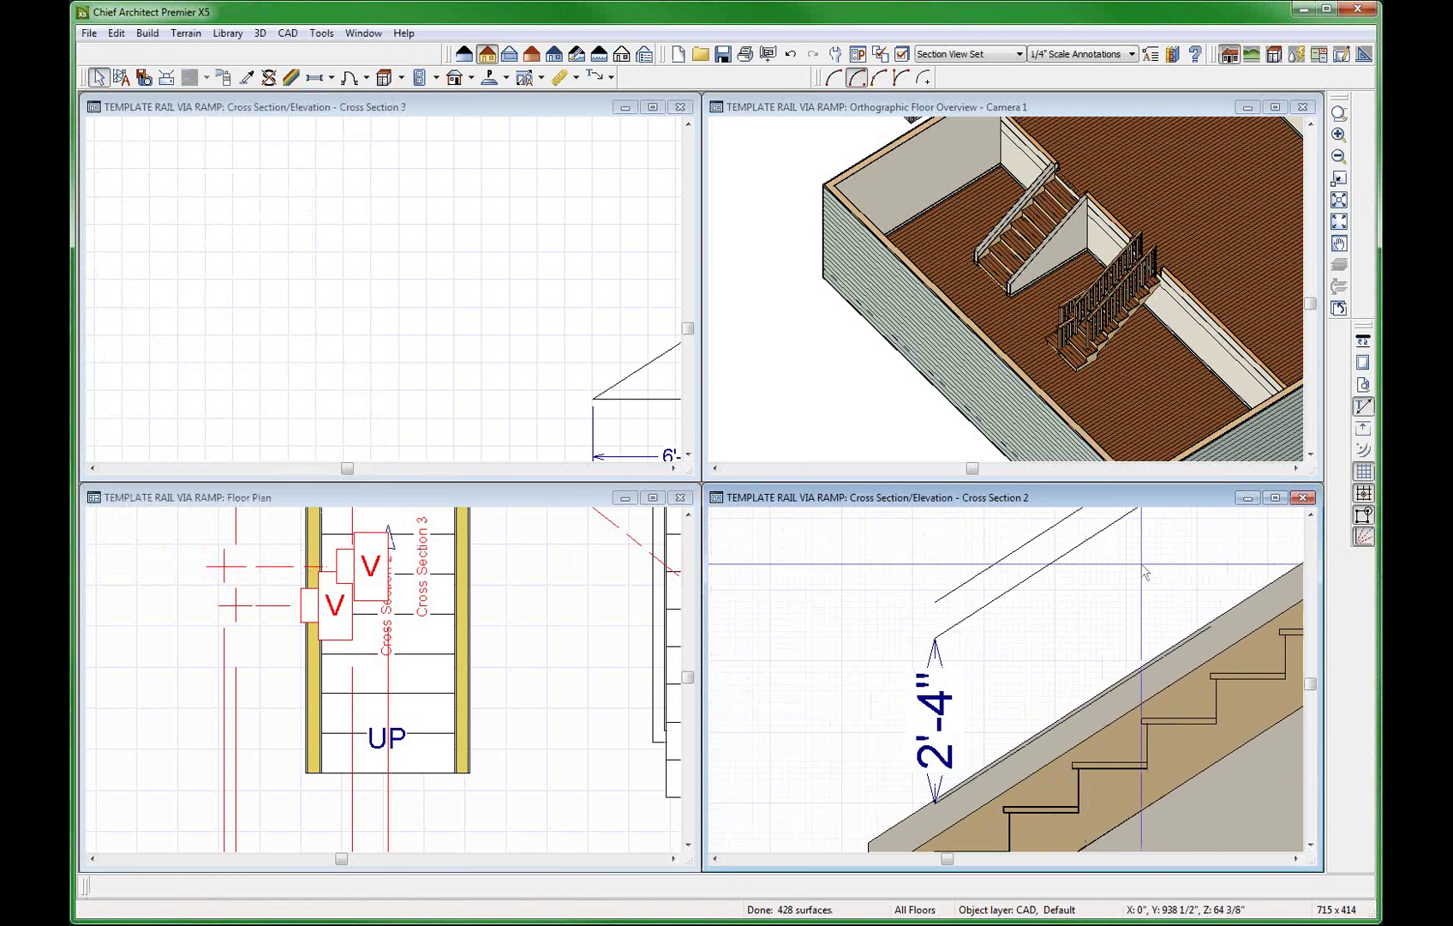
{"action": "left_click", "coordinate": [936, 591]}
{"action": "scroll", "coordinate": [979, 454], "scroll_direction": "down", "scroll_amount": 1}
{"action": "left_click", "coordinate": [1058, 815]}
{"action": "key", "text": "l"}
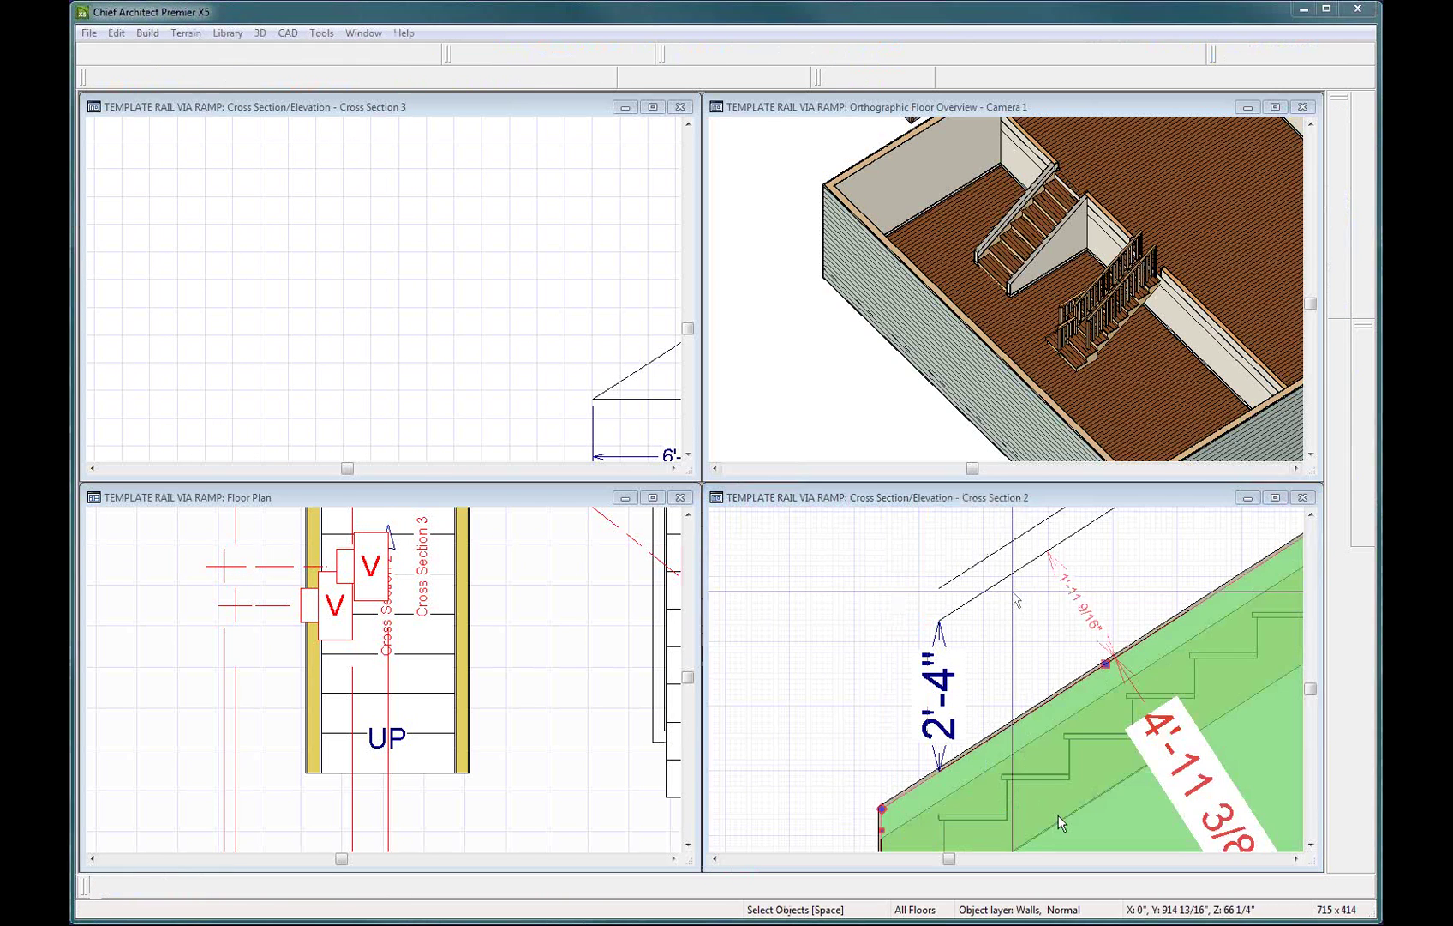
{"action": "left_click", "coordinate": [1125, 815]}
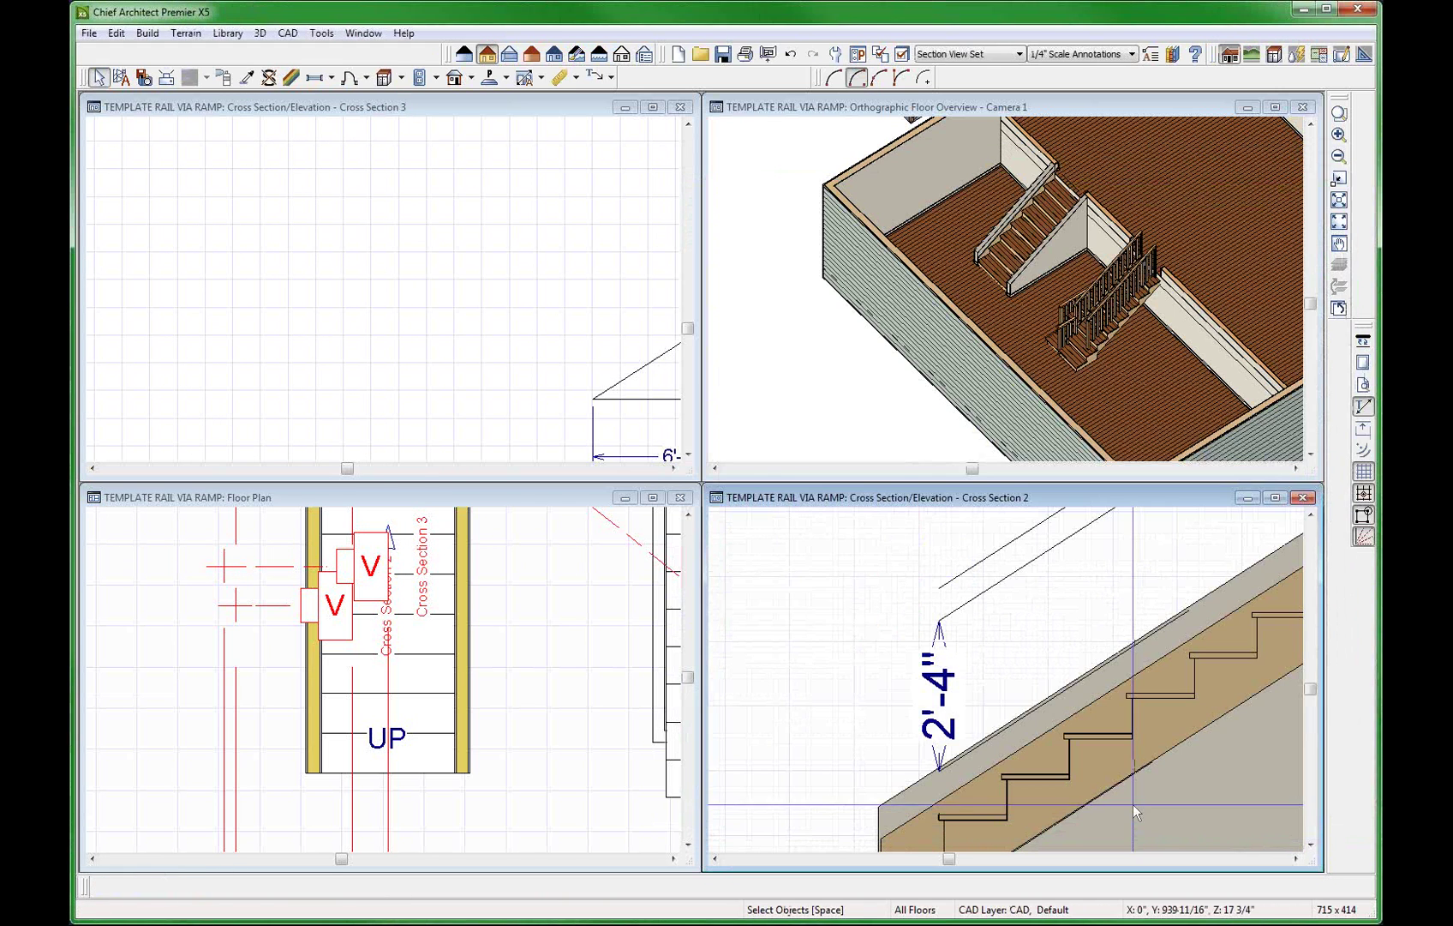
{"action": "left_click", "coordinate": [1078, 677]}
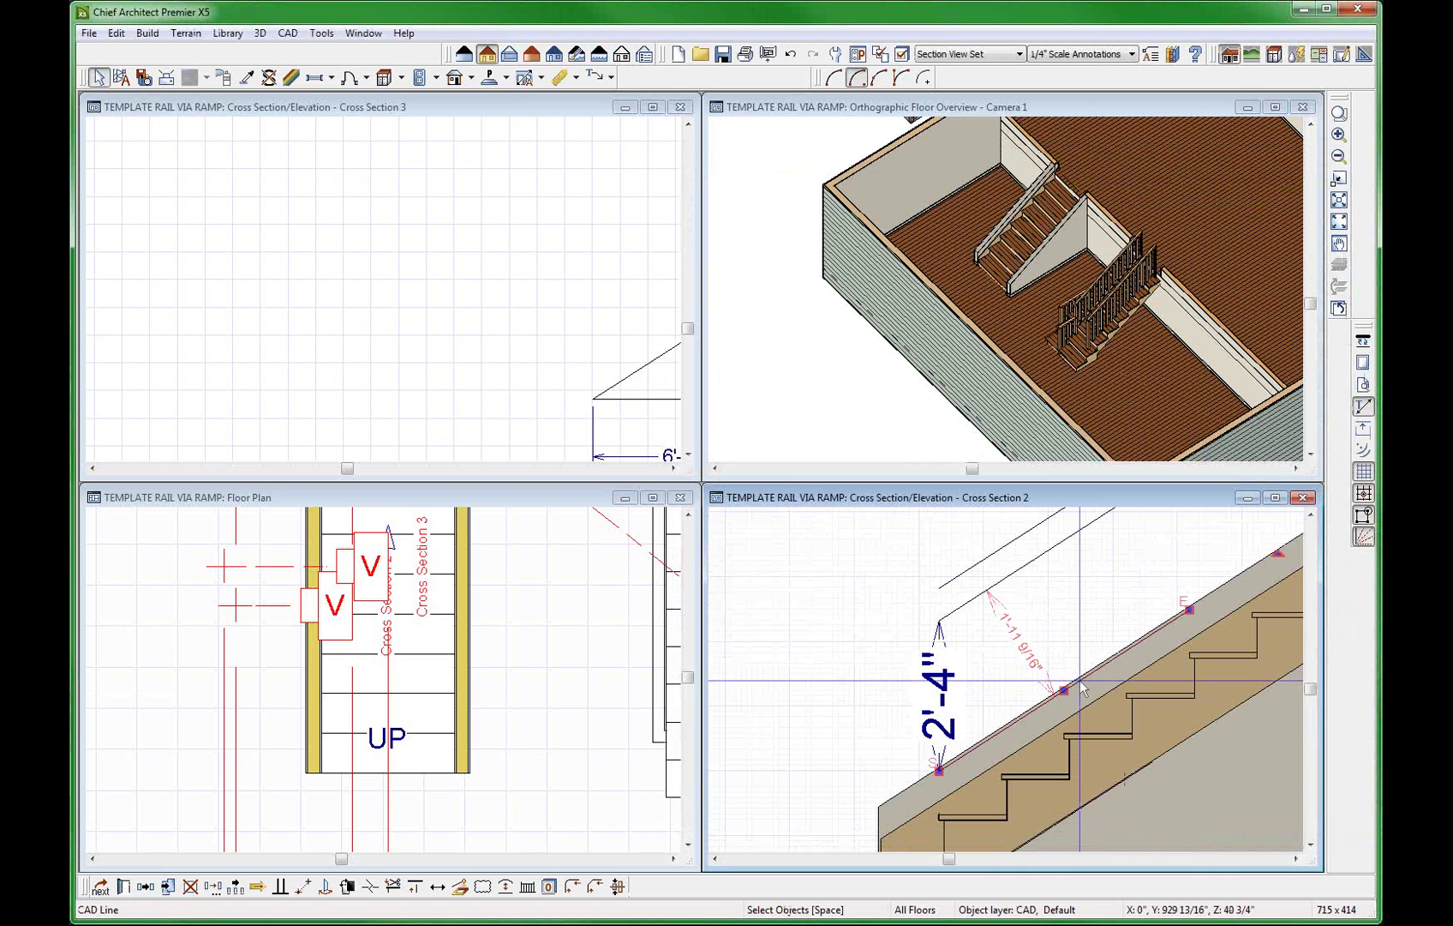
{"action": "left_click_drag", "start_coordinate": [1080, 681], "coordinate": [1028, 566]}
{"action": "scroll", "coordinate": [898, 763], "scroll_direction": "down", "scroll_amount": 2}
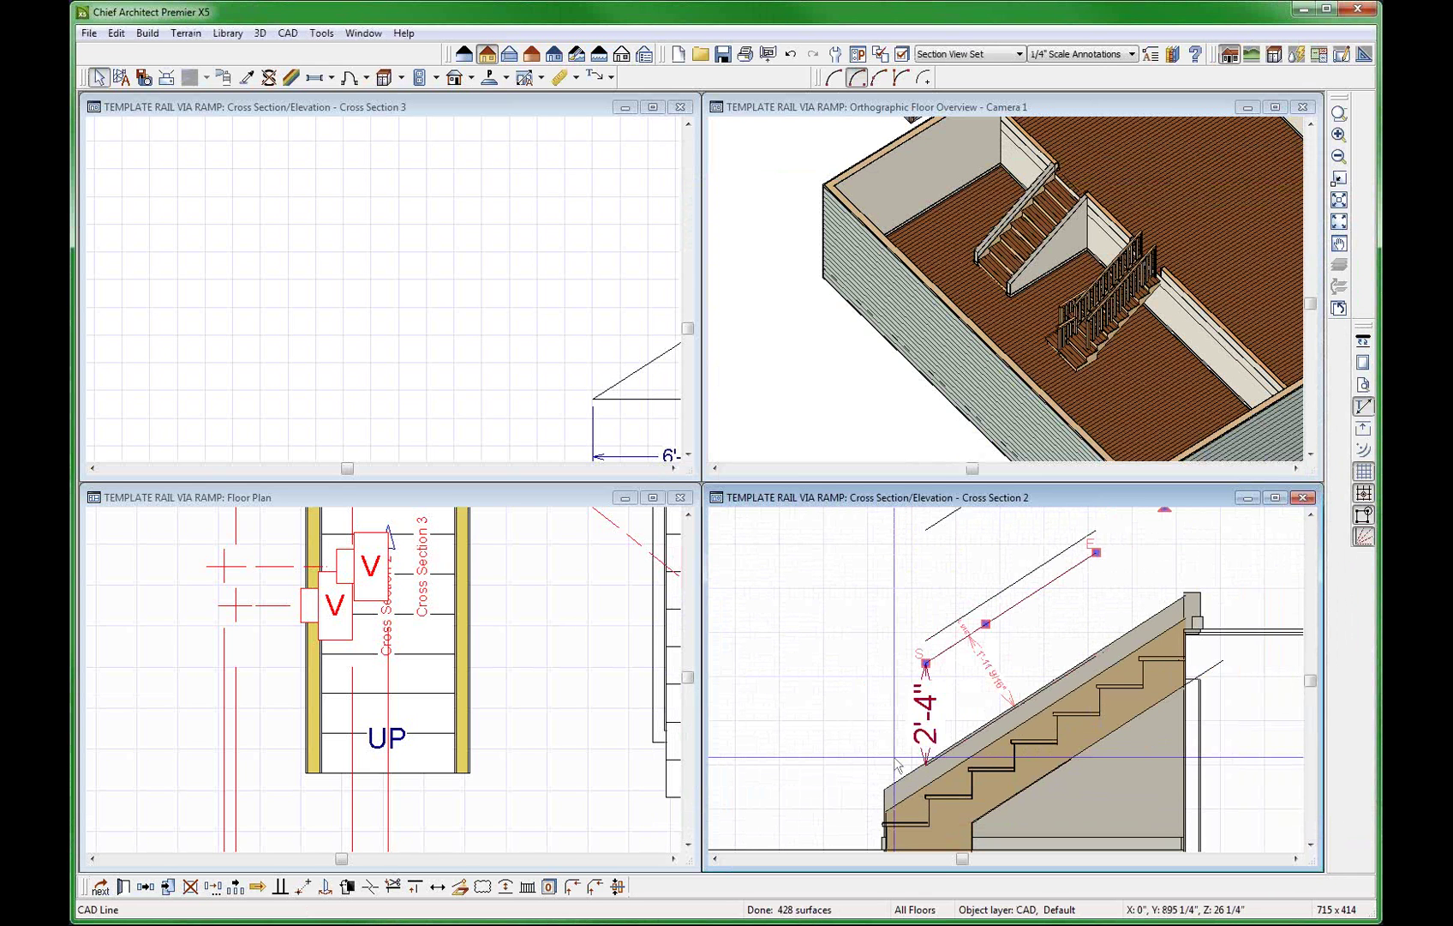
{"action": "key", "text": "Escape"}
{"action": "scroll", "coordinate": [1045, 659], "scroll_direction": "down", "scroll_amount": 1}
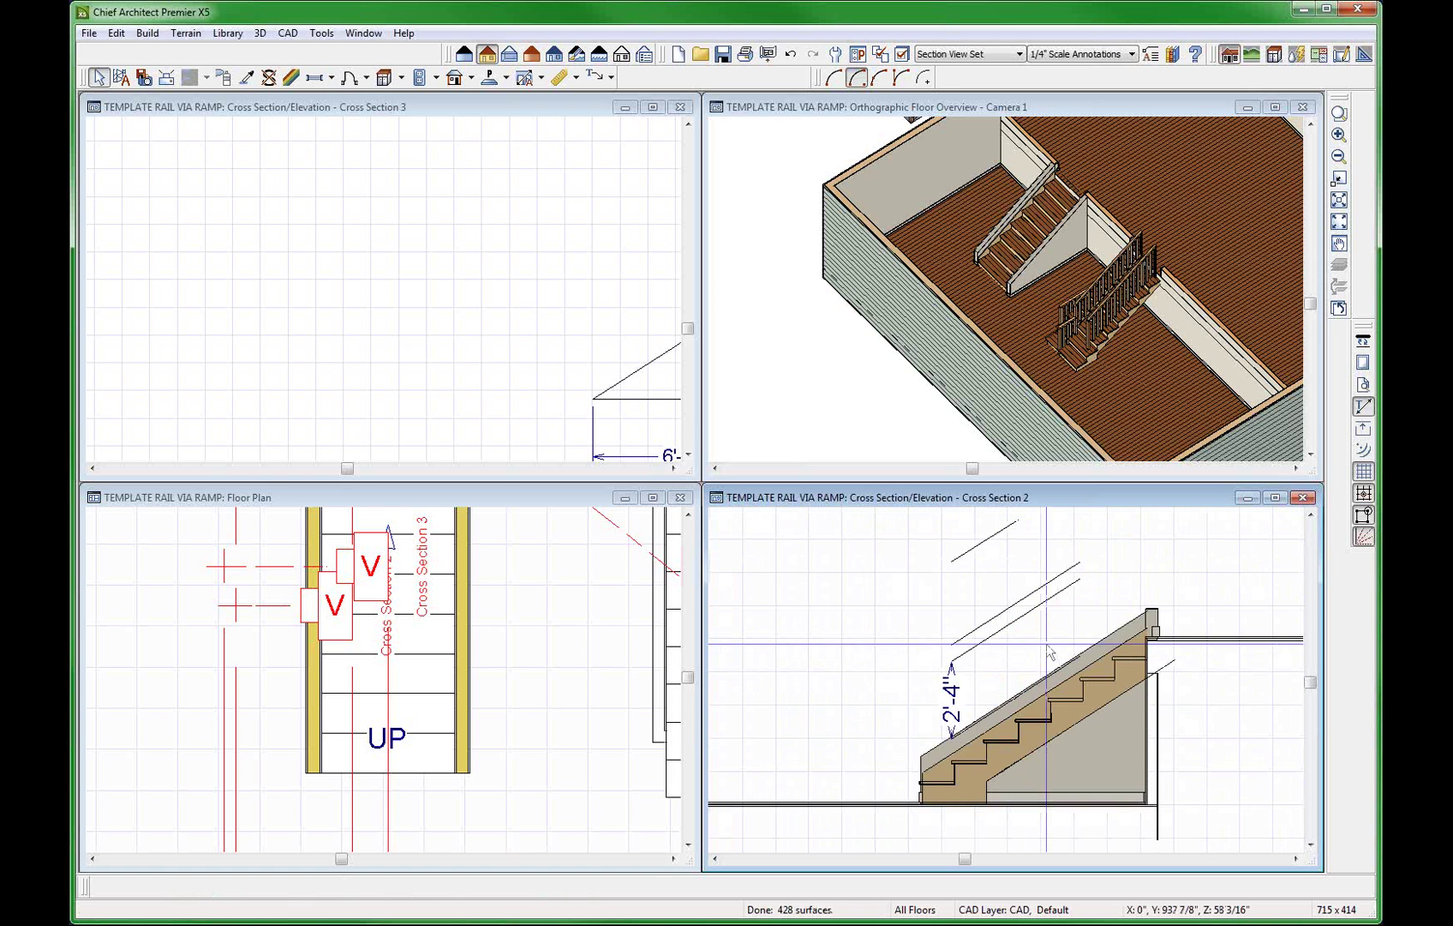
{"action": "scroll", "coordinate": [1034, 650], "scroll_direction": "up", "scroll_amount": 1}
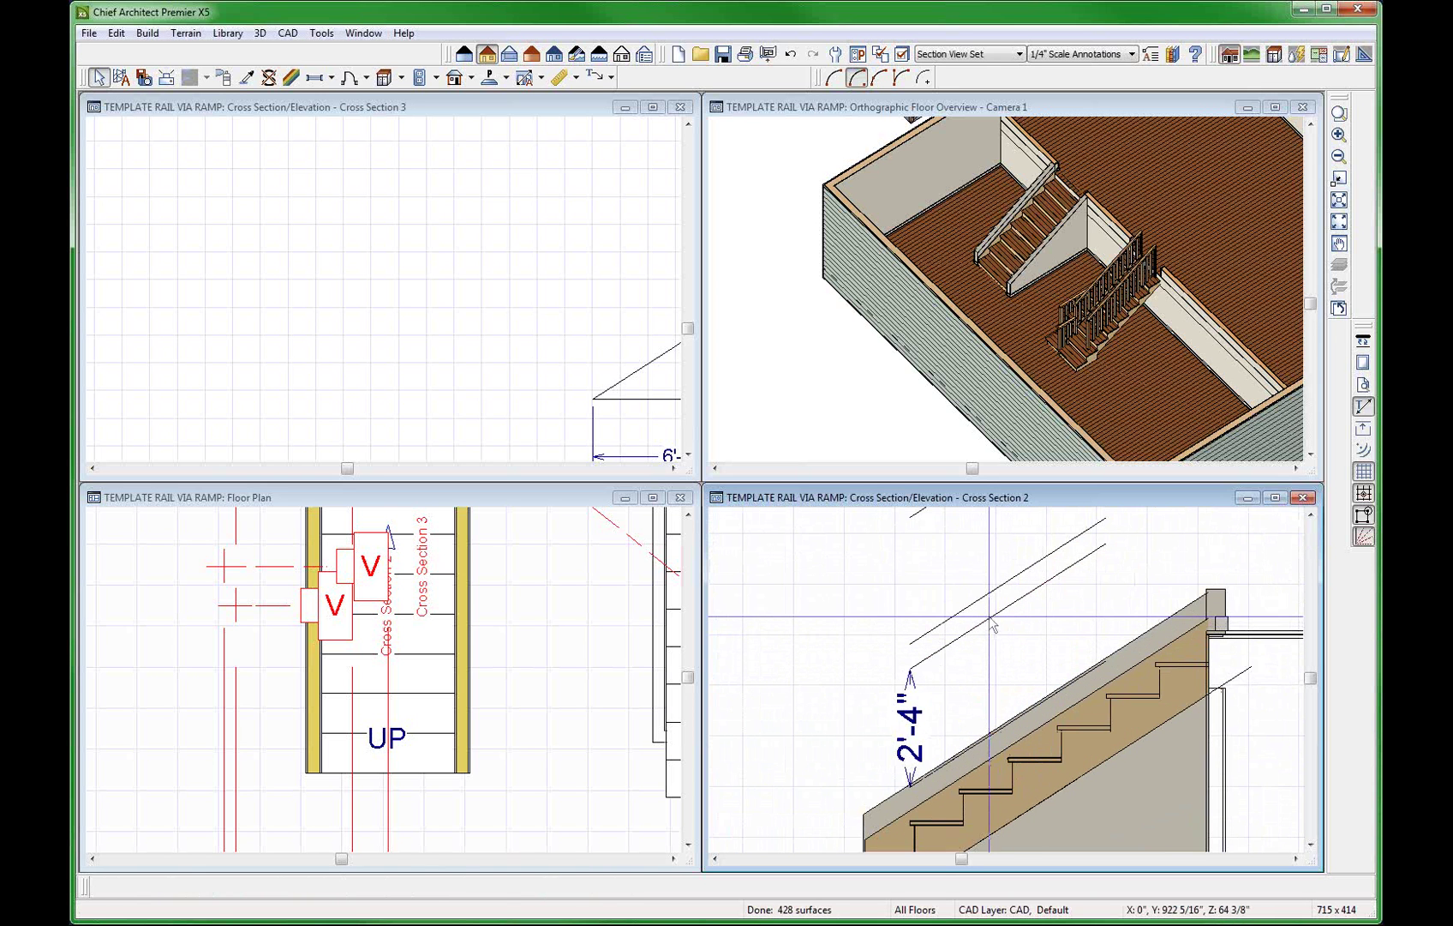
{"action": "left_click", "coordinate": [992, 624]}
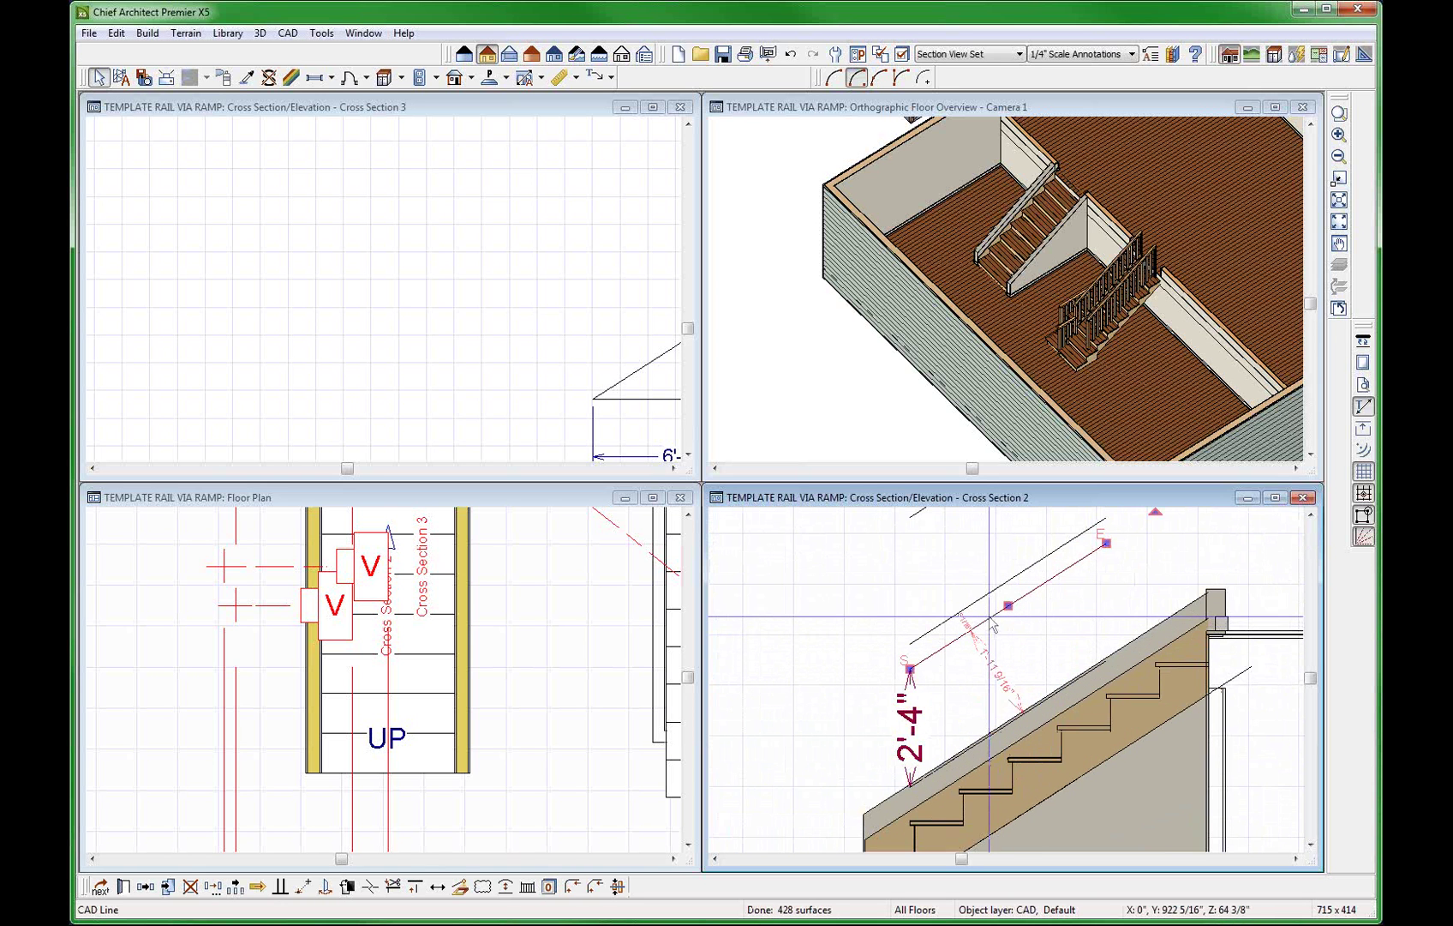
{"action": "key", "text": "Escape"}
{"action": "left_click", "coordinate": [959, 755]}
{"action": "scroll", "coordinate": [951, 763], "scroll_direction": "up", "scroll_amount": 2}
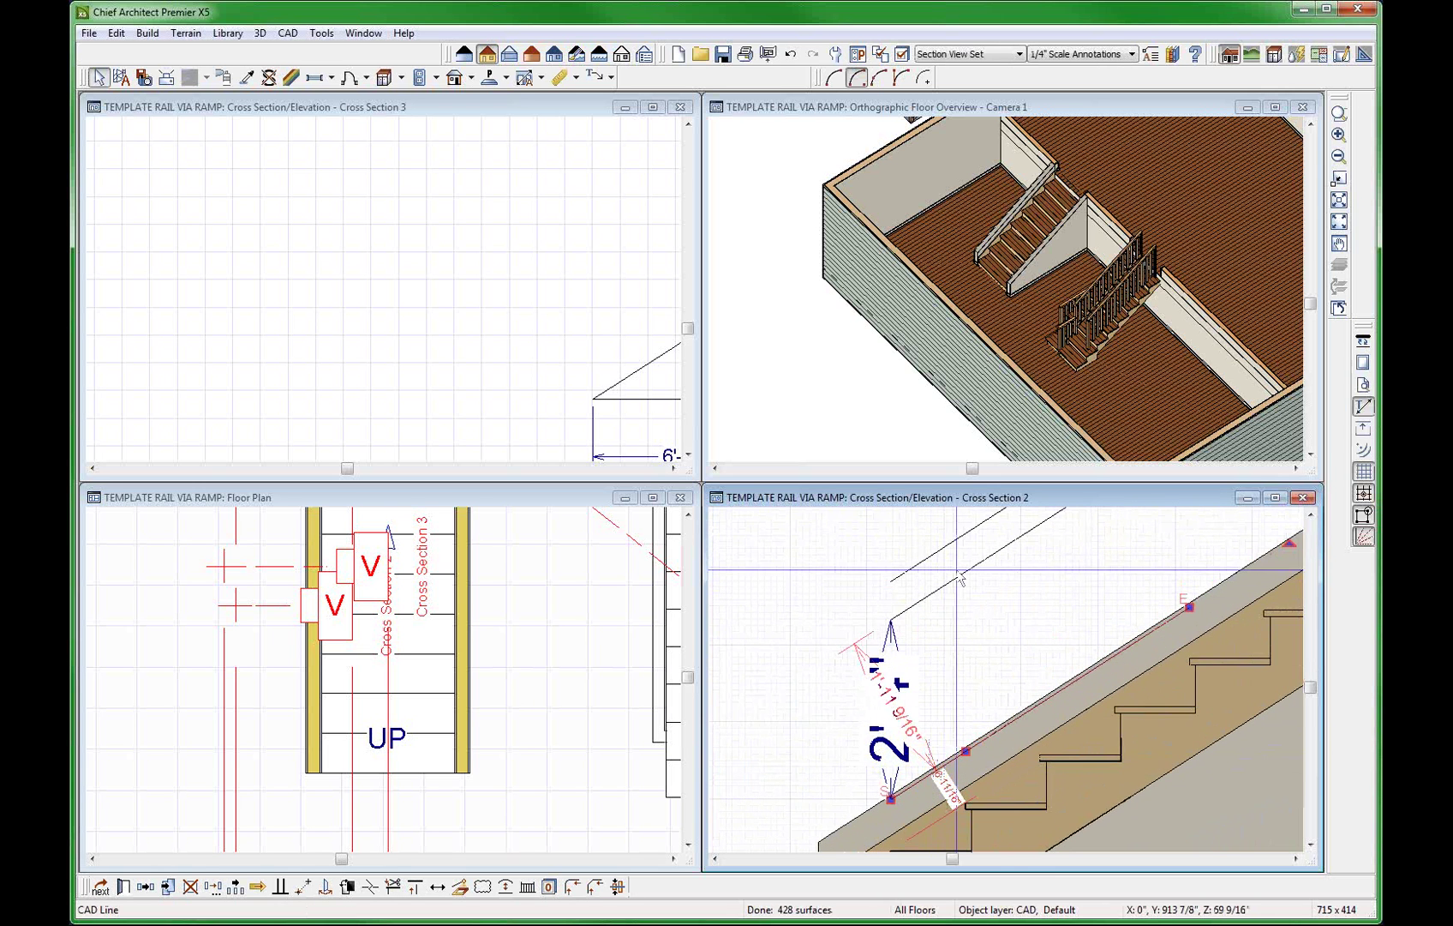
{"action": "left_click", "coordinate": [958, 576]}
{"action": "scroll", "coordinate": [1043, 709], "scroll_direction": "down", "scroll_amount": 1}
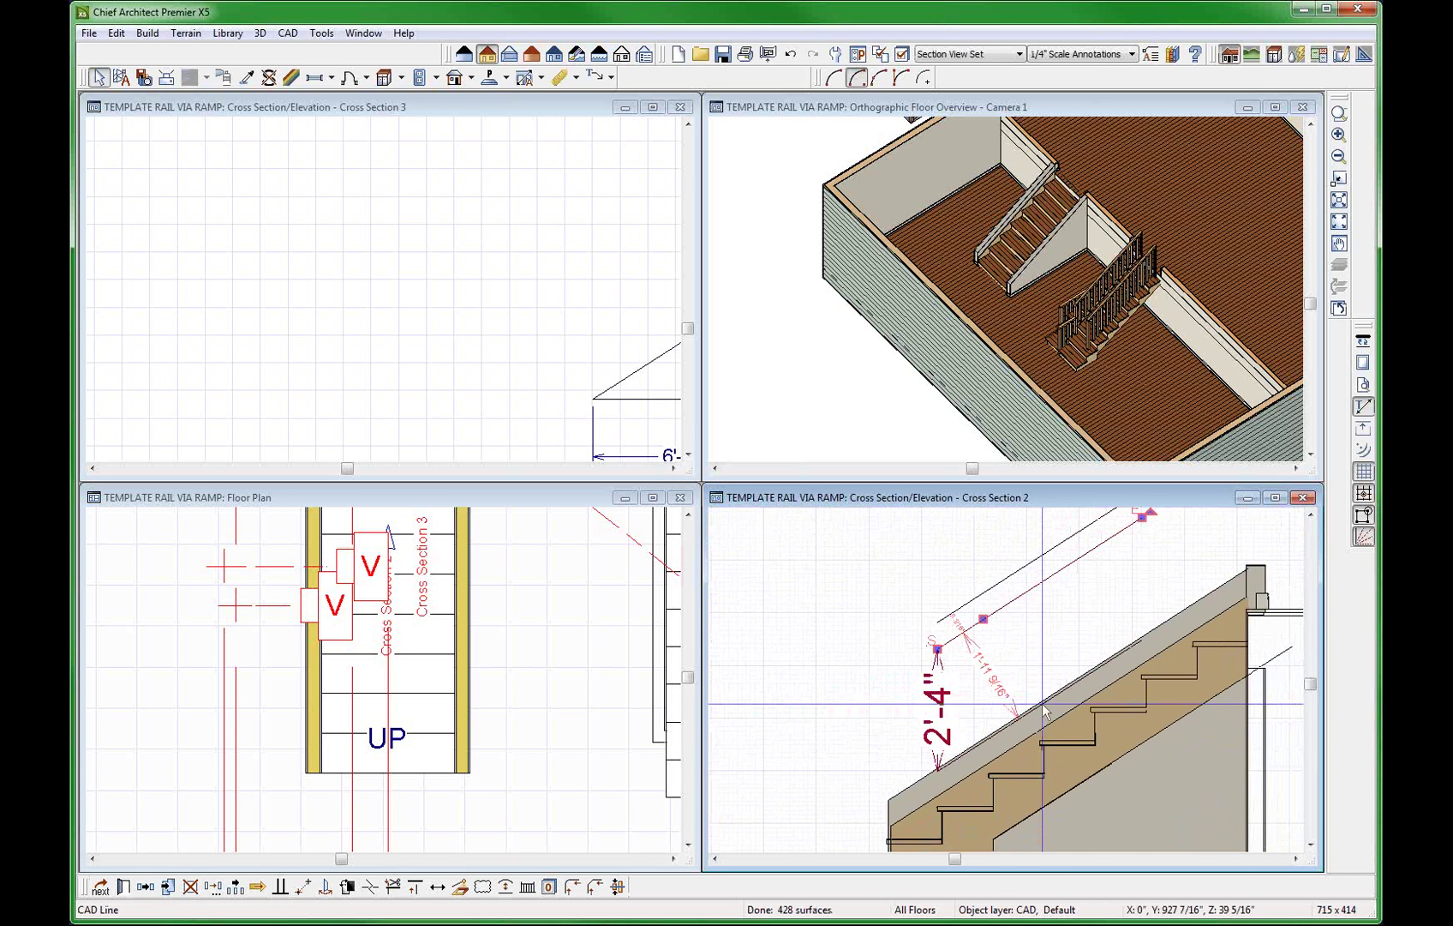
Turn off the built-in left and right railings of the ramp outside the building.
{"action": "left_click", "coordinate": [401, 309]}
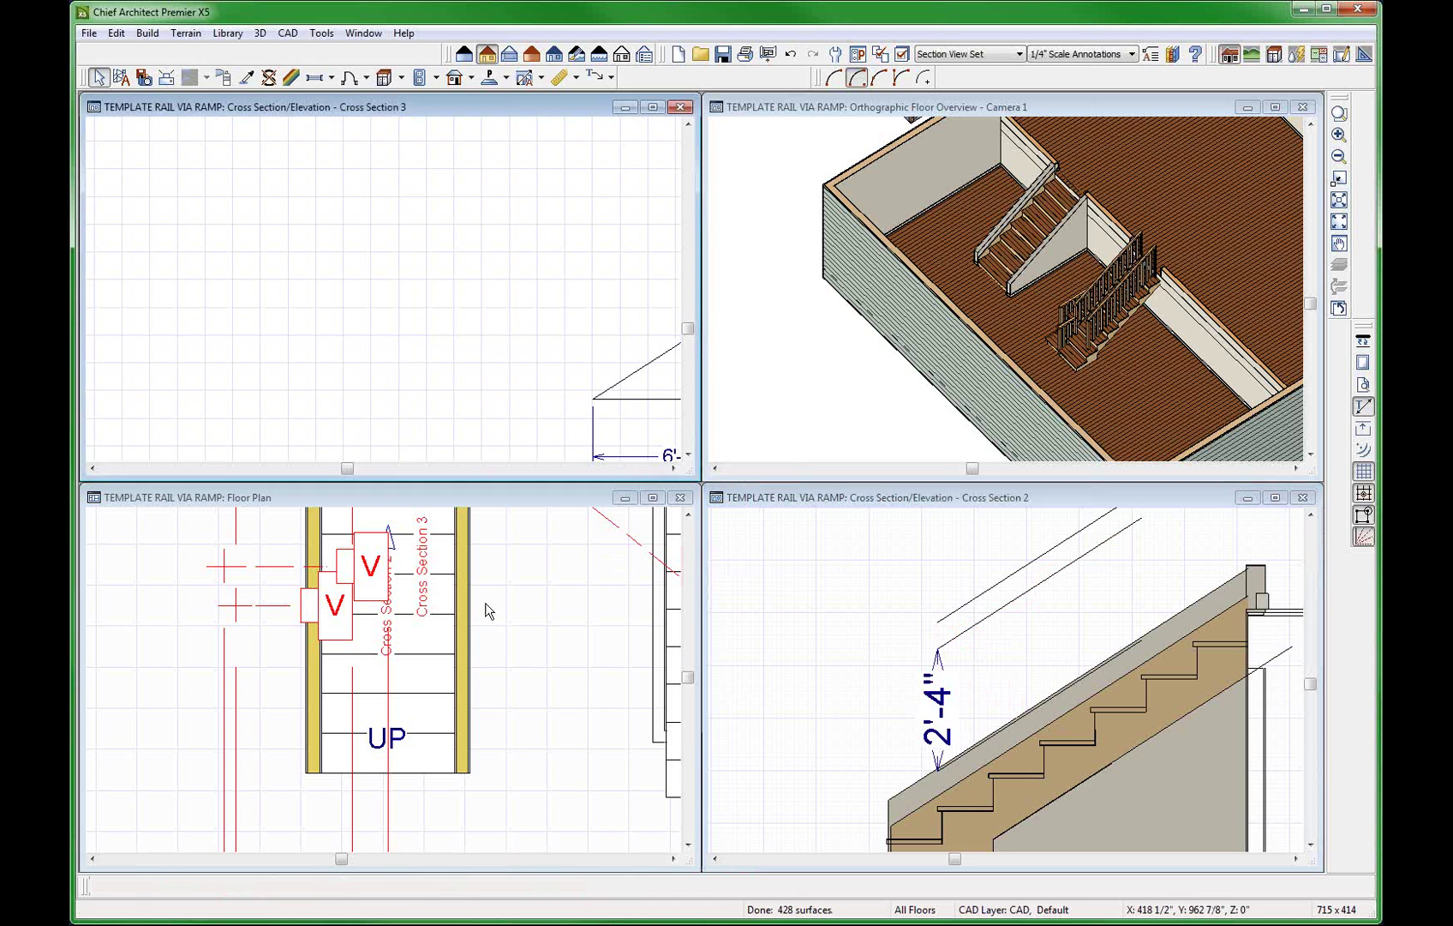
{"action": "left_click", "coordinate": [591, 652]}
{"action": "scroll", "coordinate": [591, 652], "scroll_direction": "down", "scroll_amount": 3}
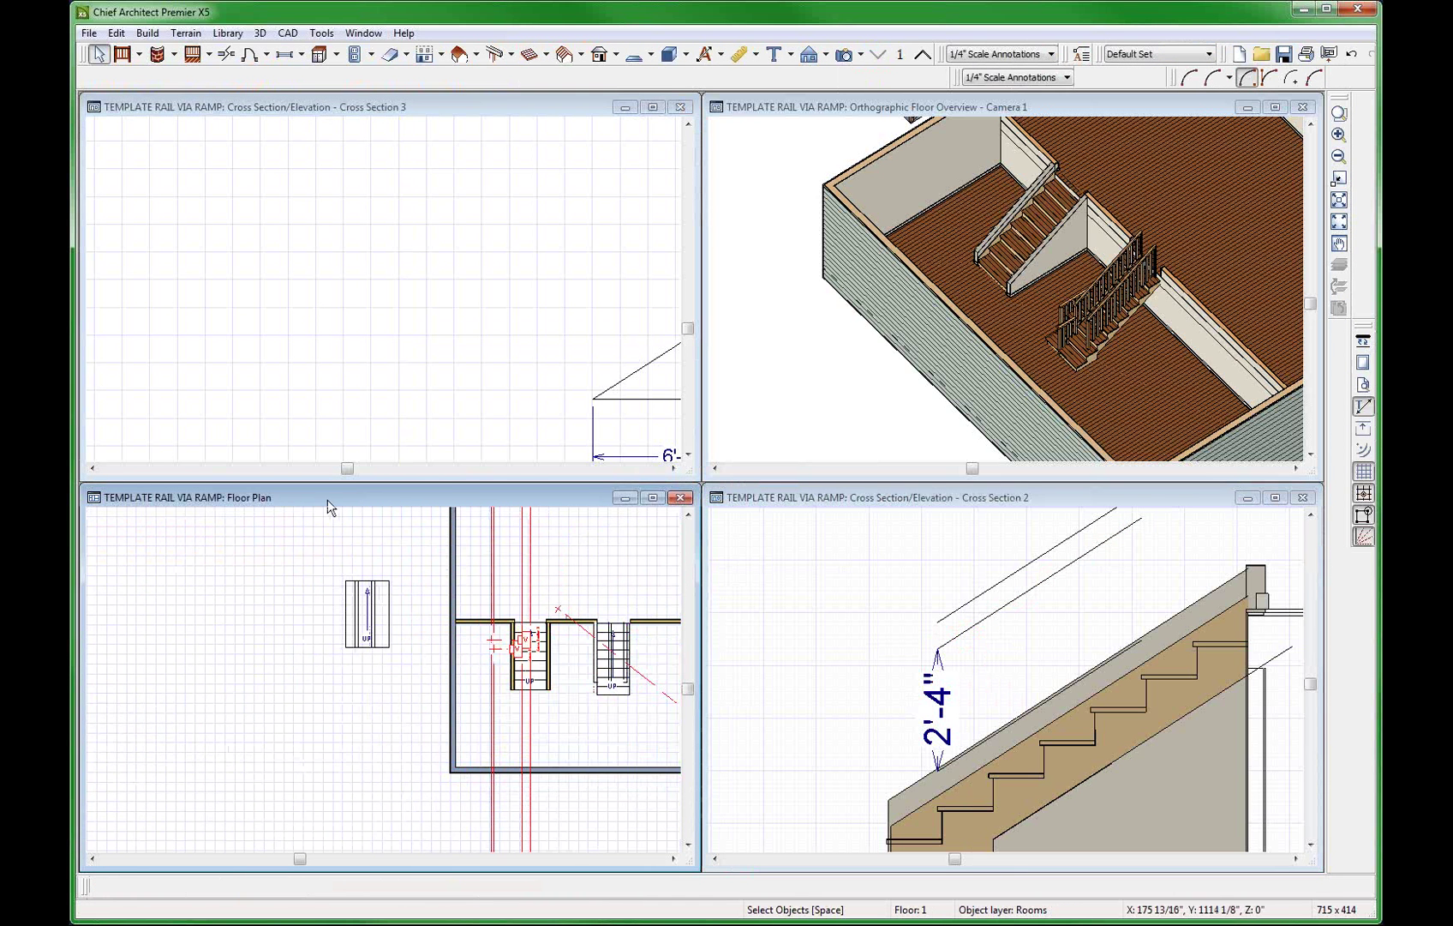
{"action": "left_click", "coordinate": [801, 331]}
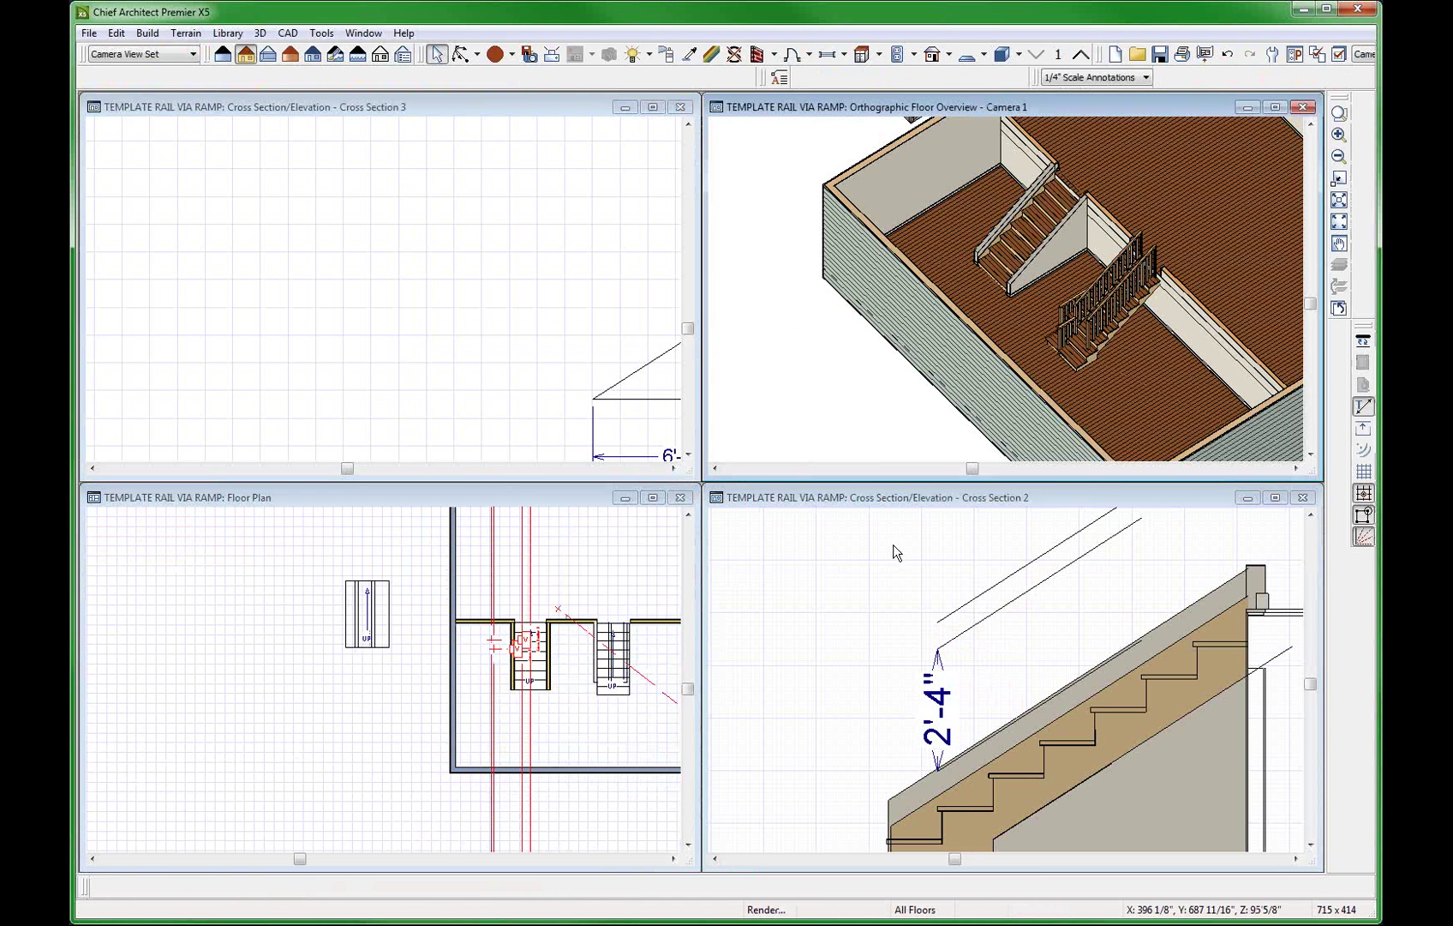
{"action": "scroll", "coordinate": [943, 333], "scroll_direction": "up", "scroll_amount": 3}
{"action": "left_click", "coordinate": [1014, 285]}
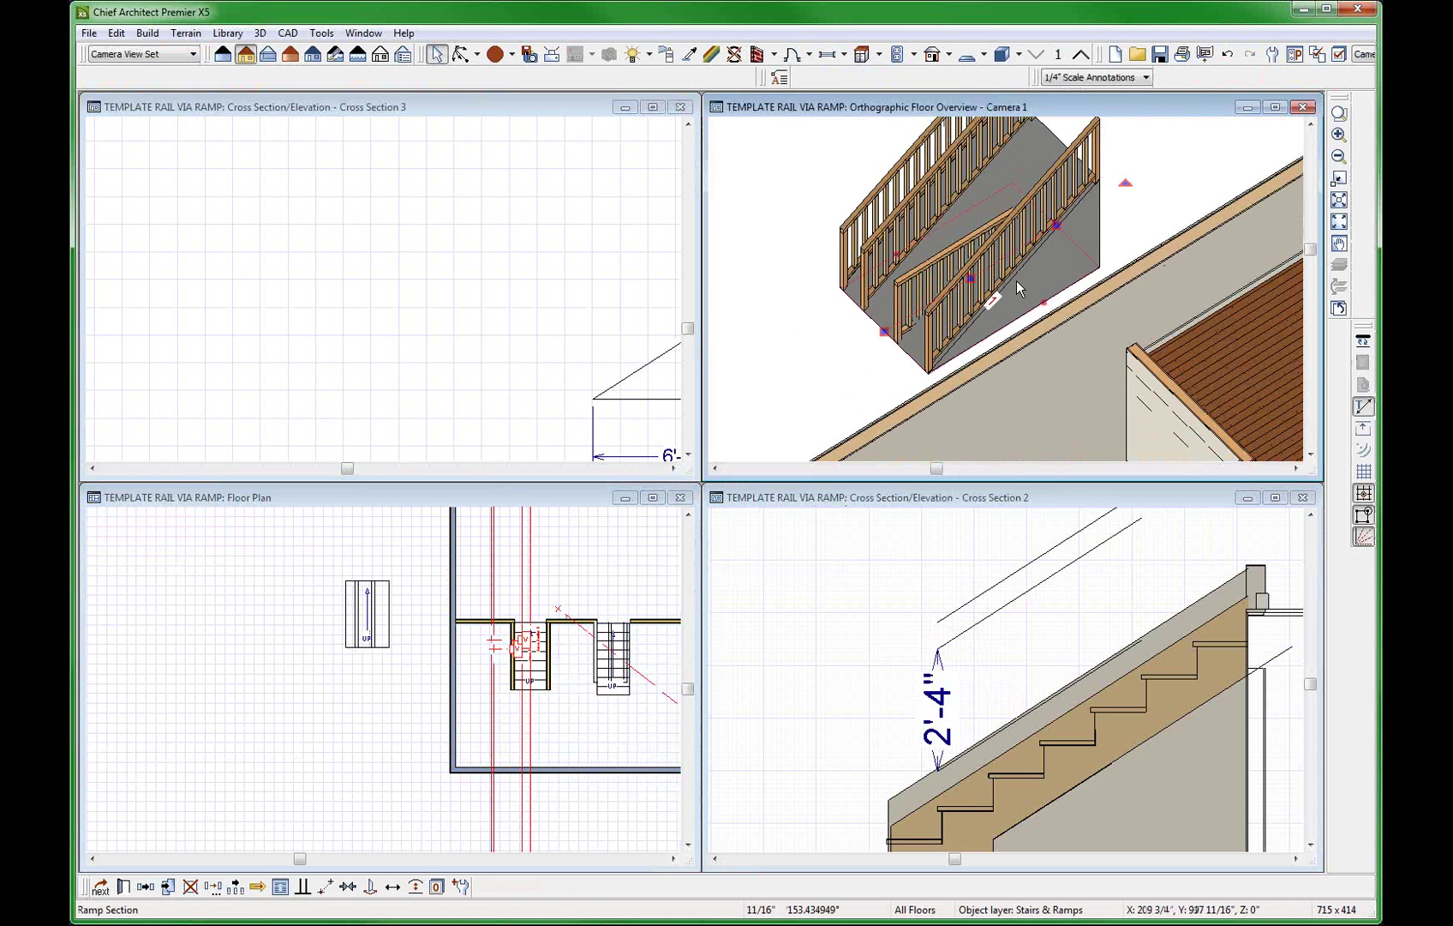
{"action": "scroll", "coordinate": [970, 452], "scroll_direction": "down", "scroll_amount": 1}
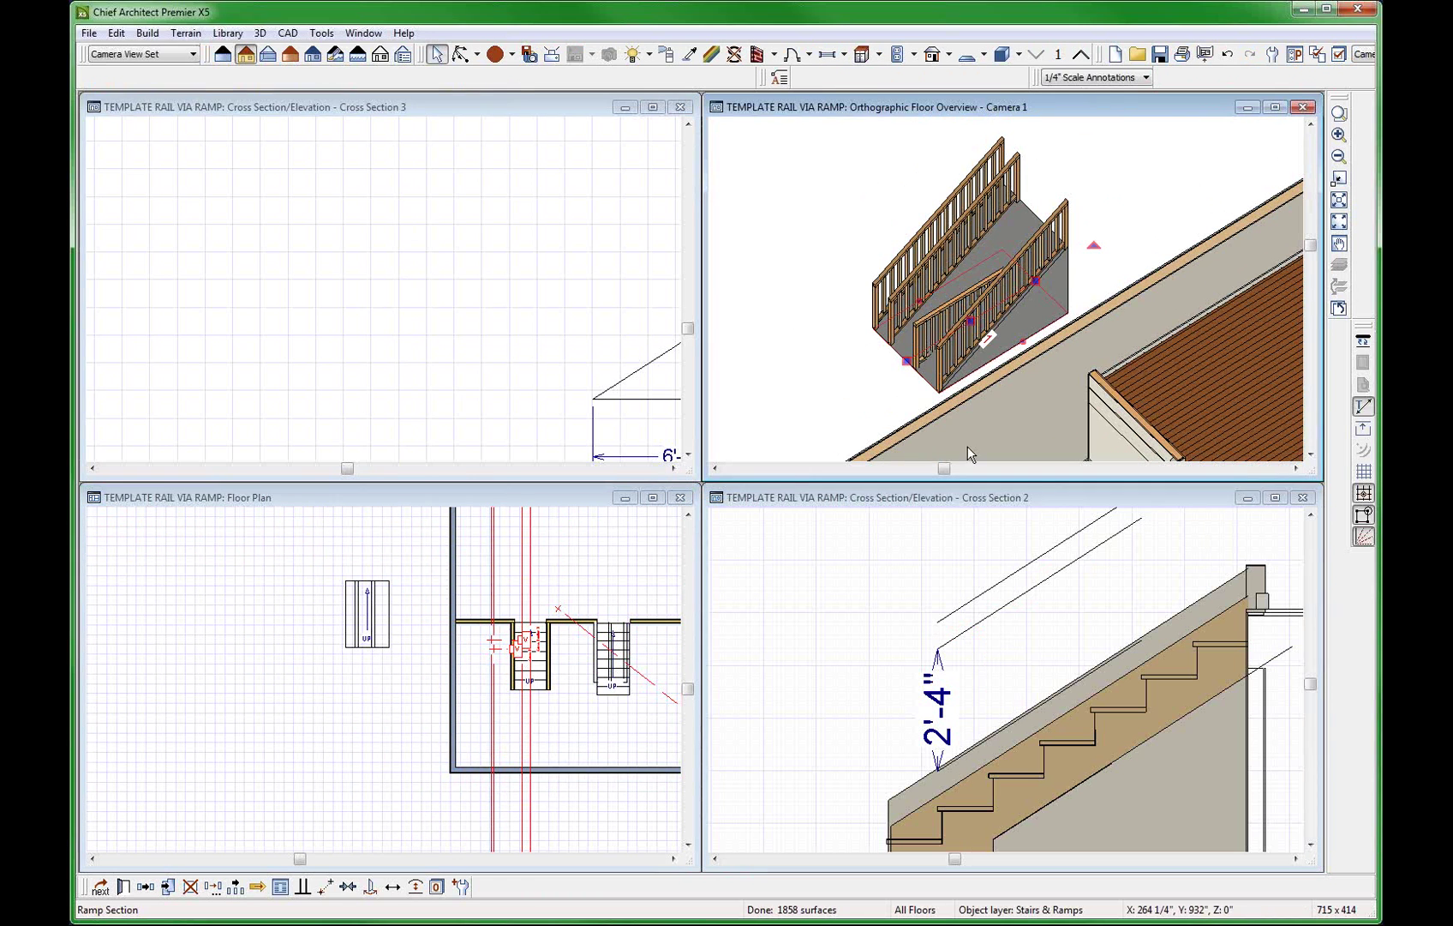
{"action": "key", "text": "ctrl+e"}
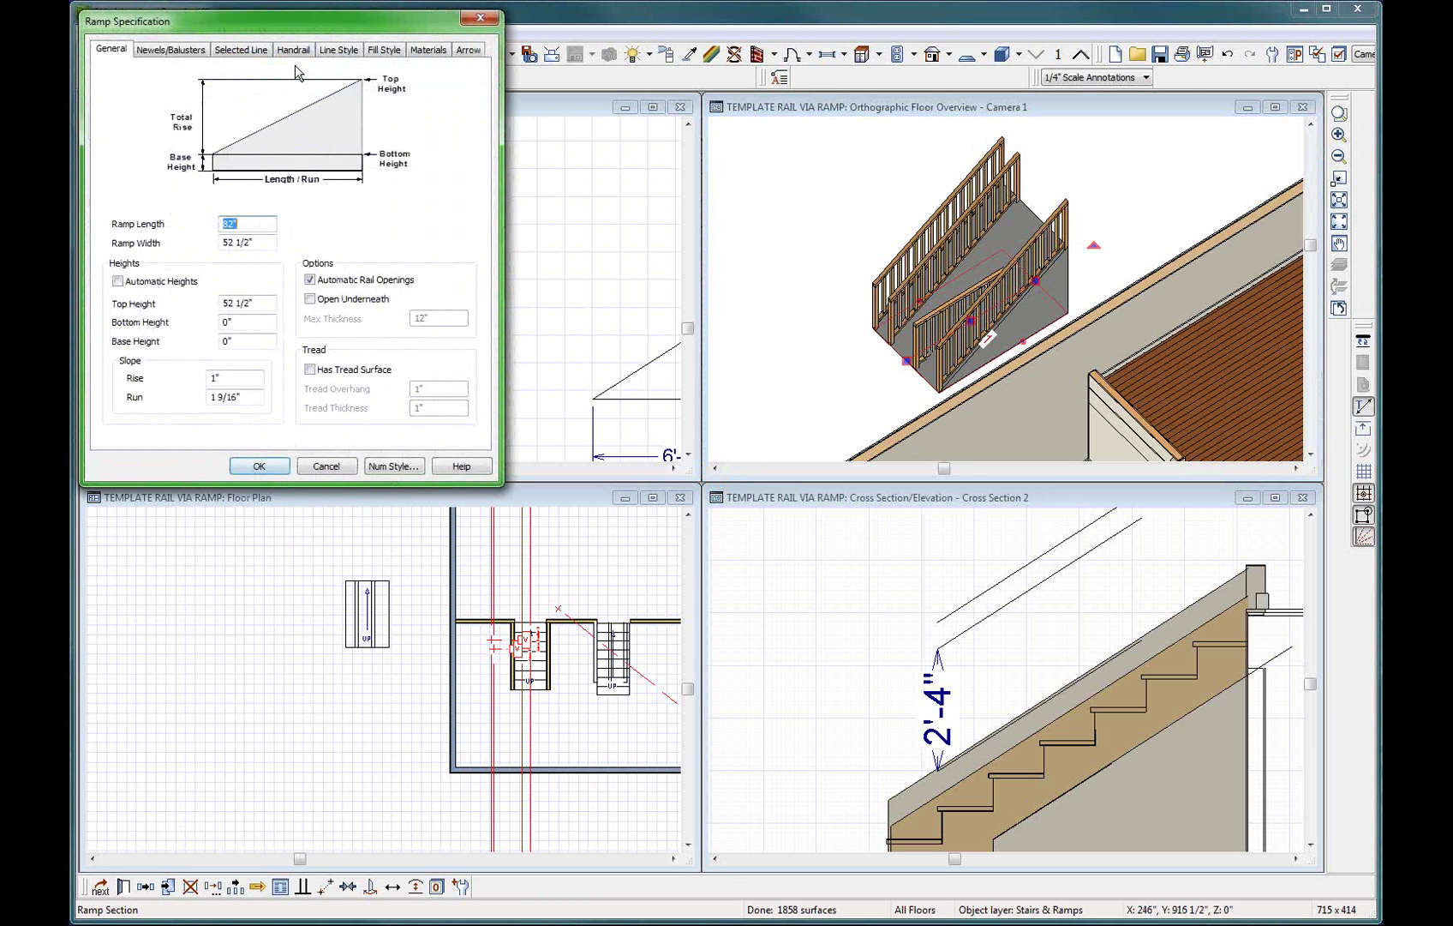
{"action": "left_click", "coordinate": [172, 50]}
{"action": "left_click", "coordinate": [423, 76]}
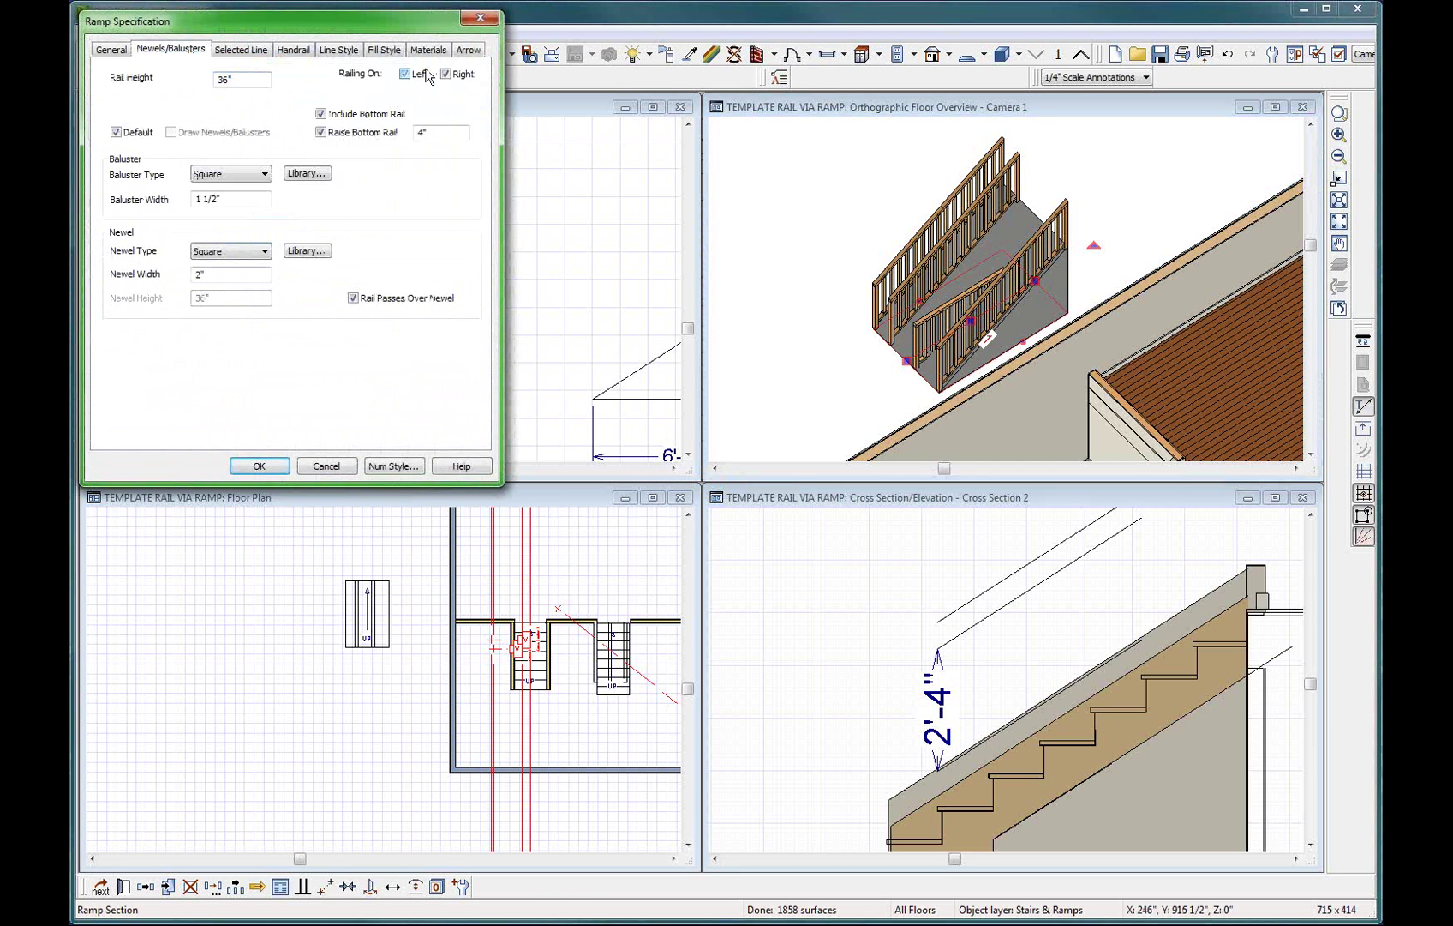
{"action": "key", "text": "Return"}
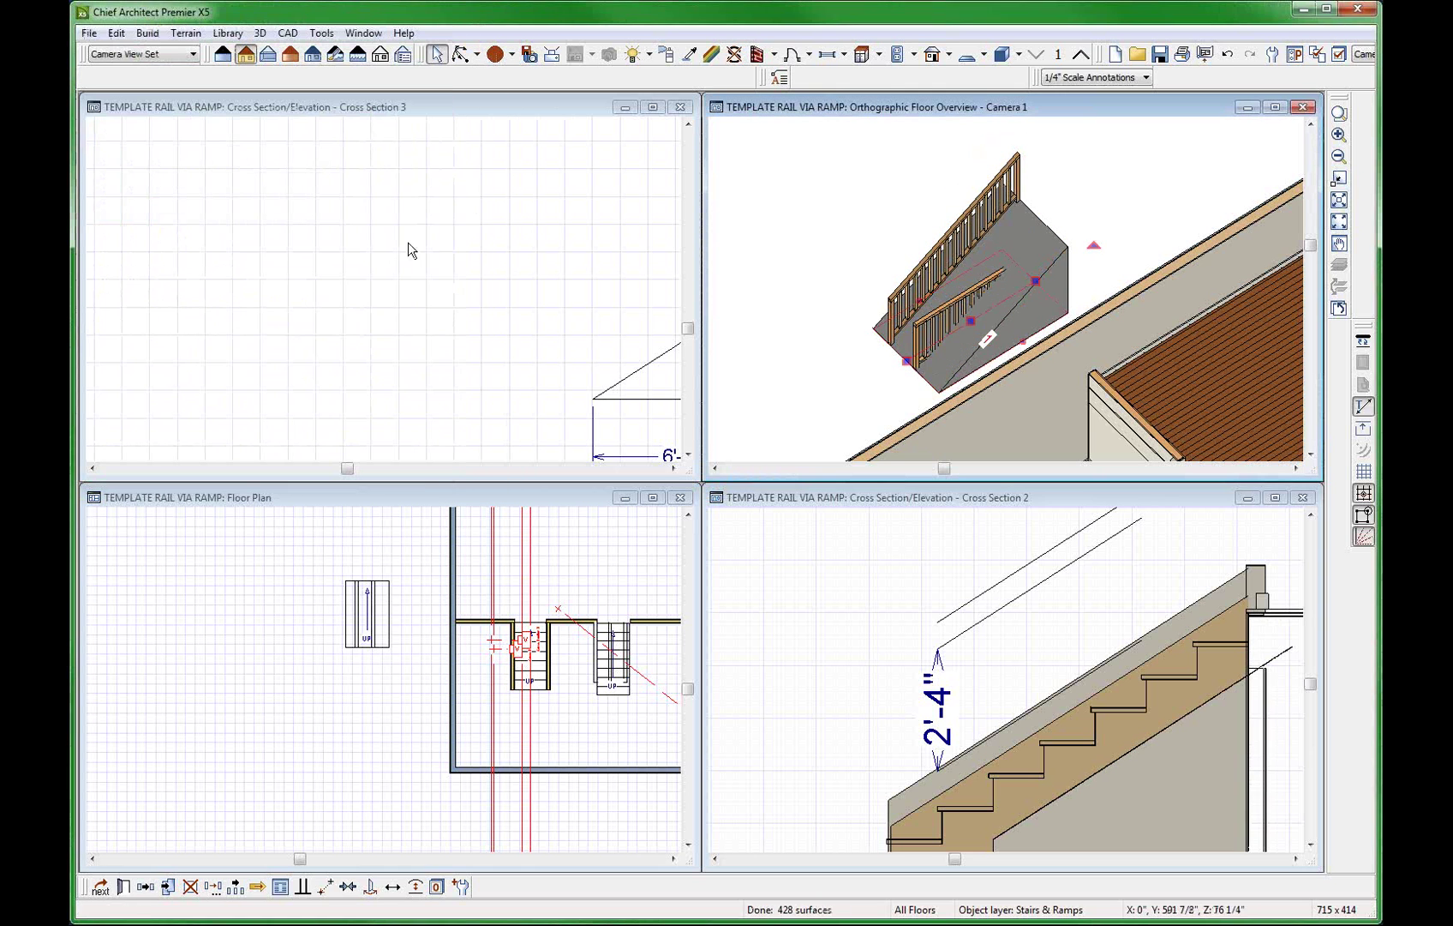
{"action": "left_click", "coordinate": [945, 315]}
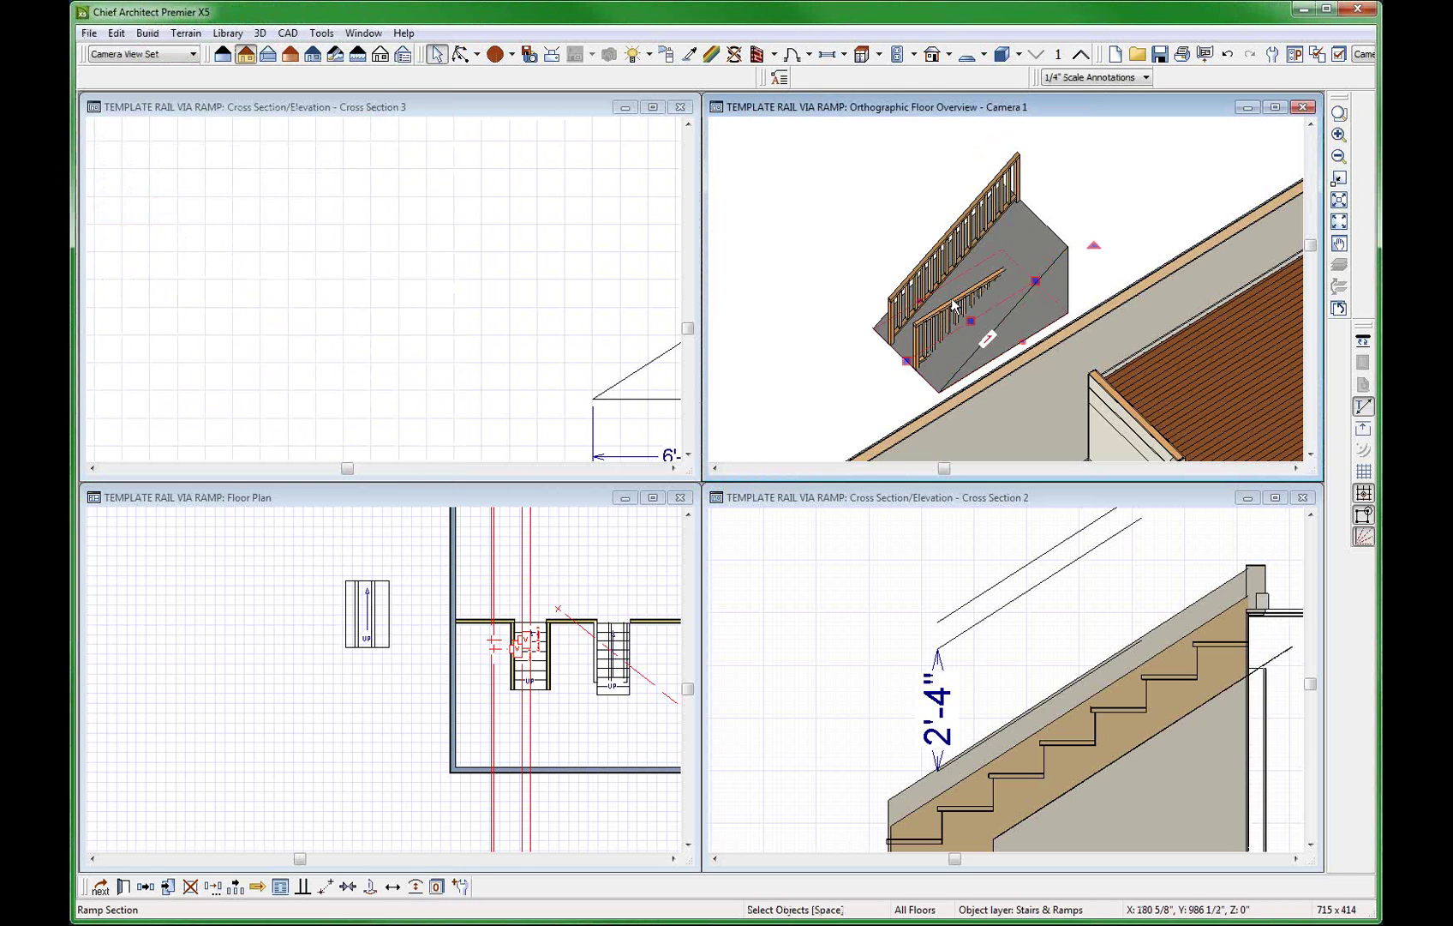
{"action": "key", "text": "Delete"}
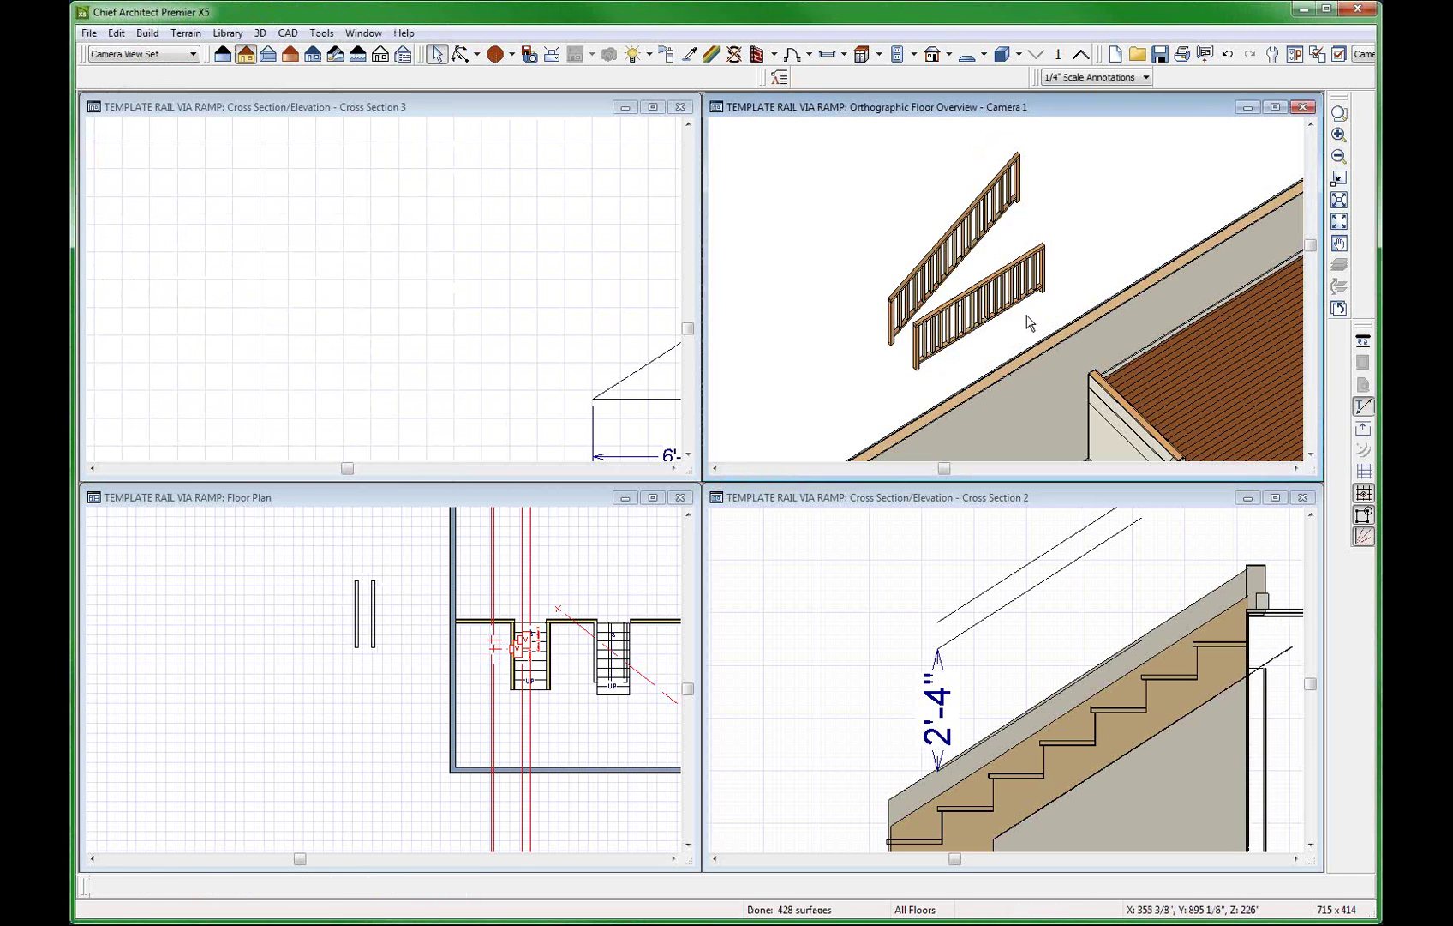
{"action": "key", "text": "ctrl+z"}
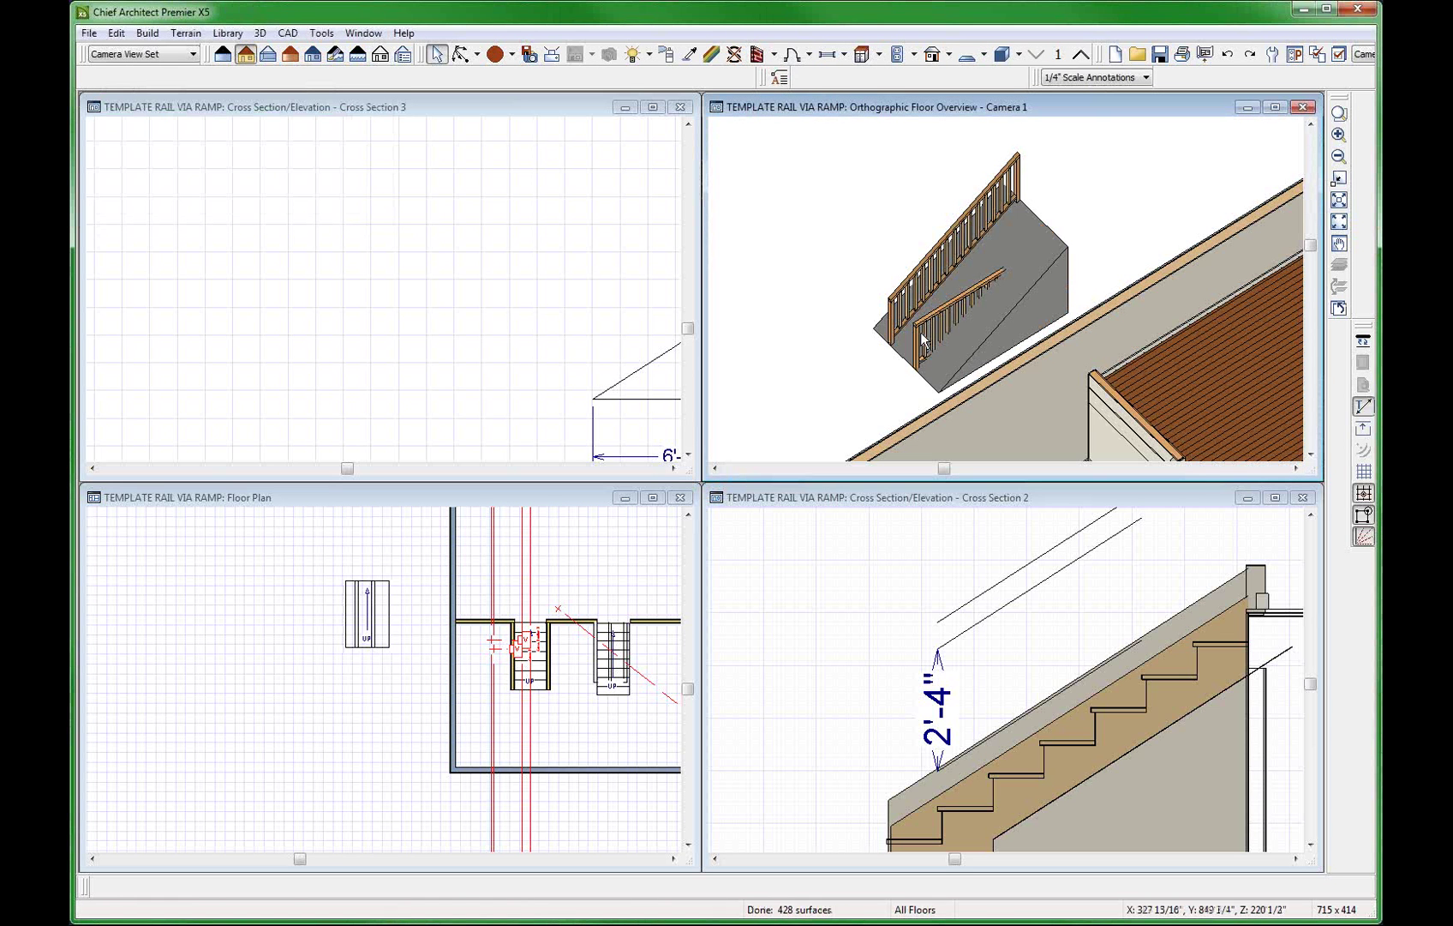
Delete the level railing on the ramp's right side and draw a new one about 82" long over the ramp's full length in plan.
{"action": "left_click", "coordinate": [954, 312]}
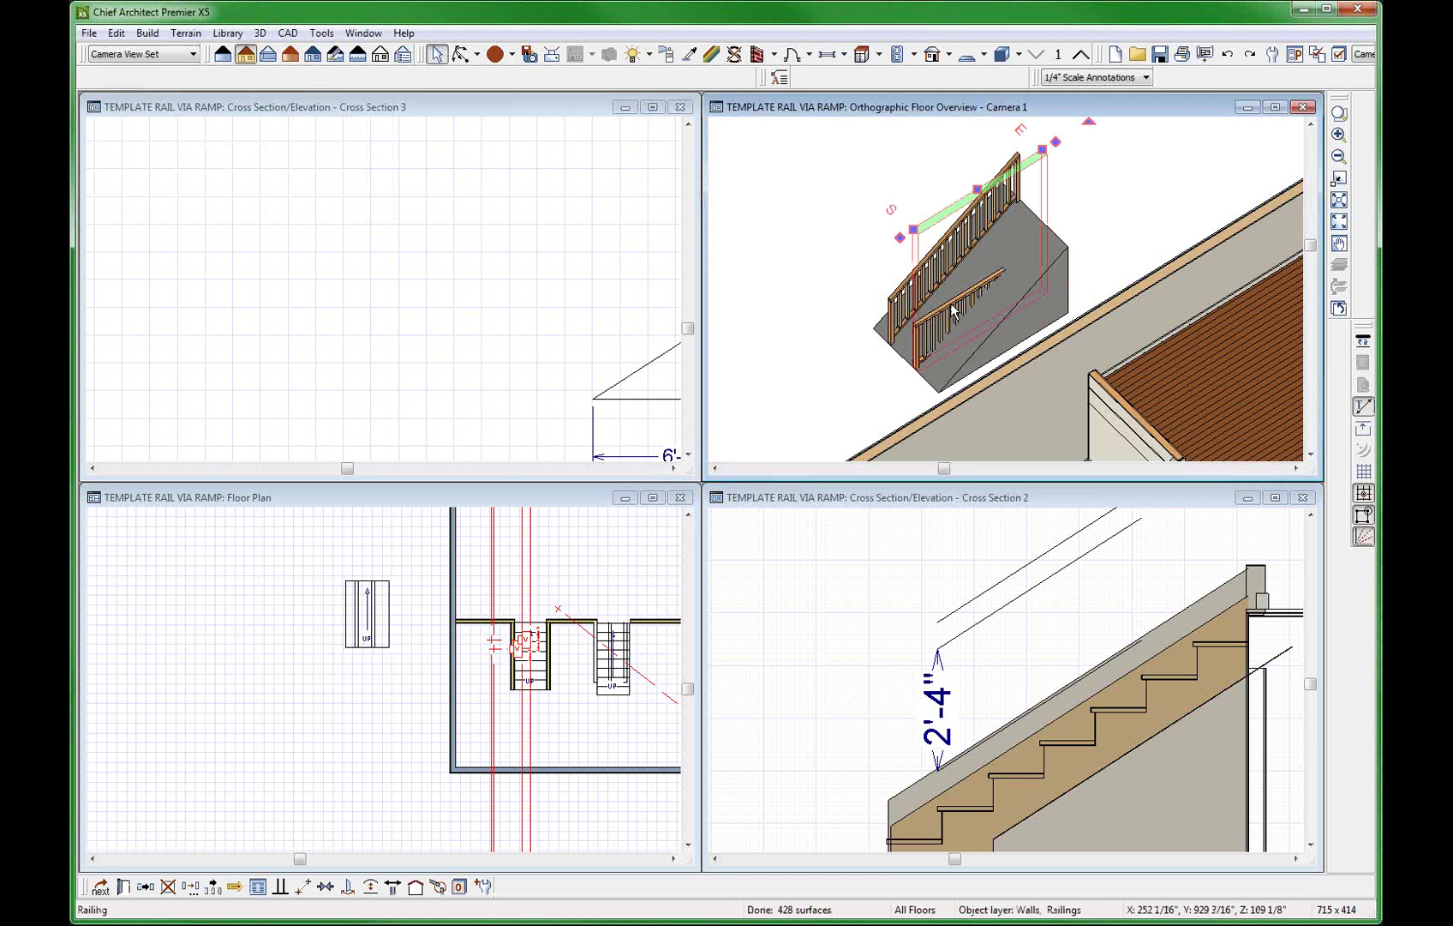
{"action": "key", "text": "Delete"}
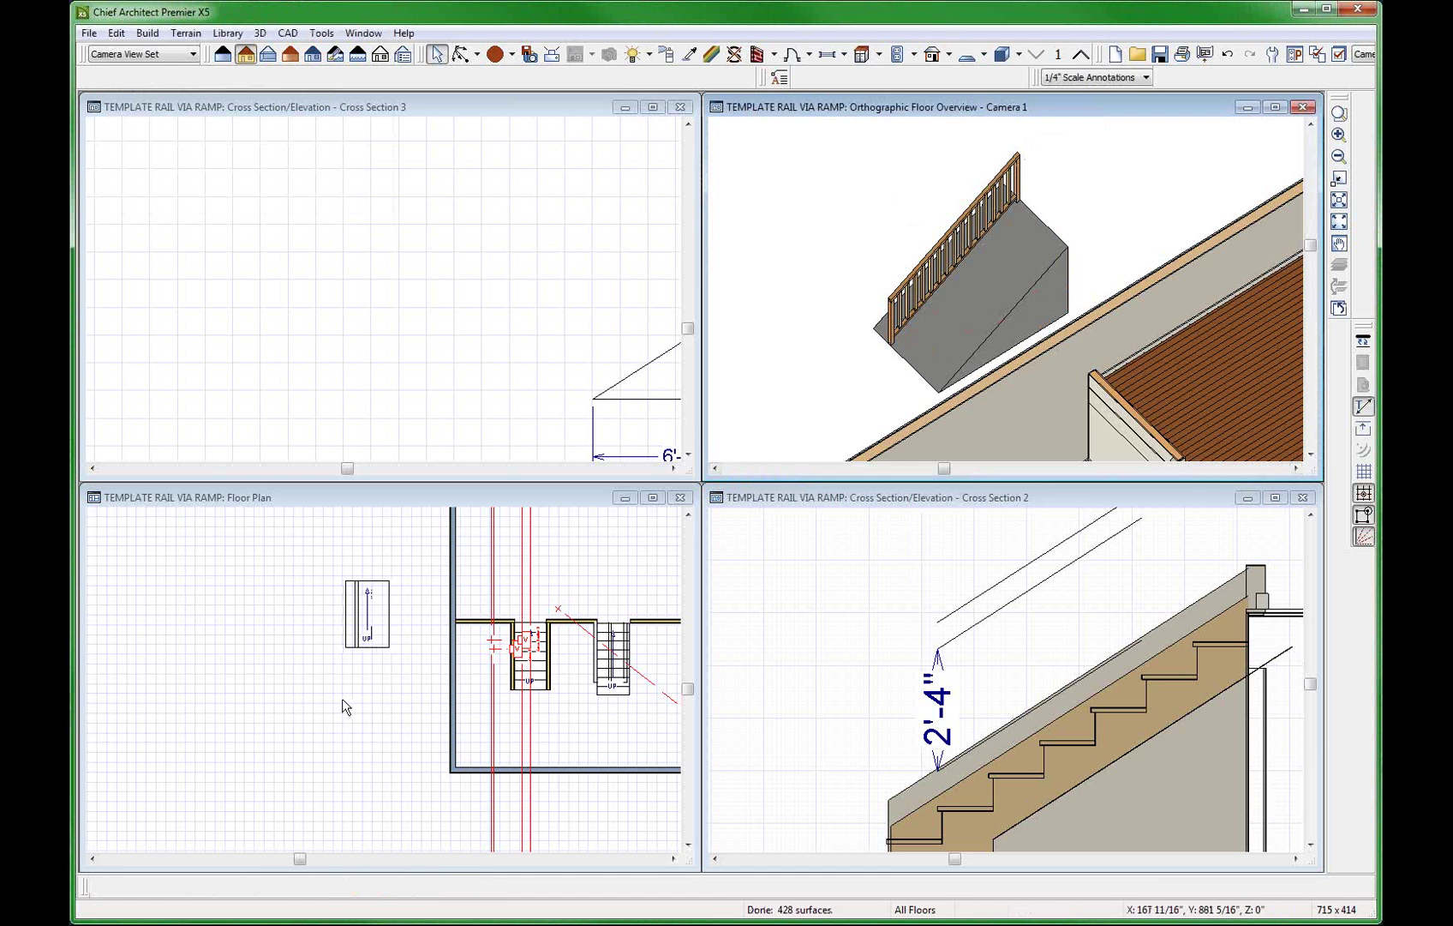
{"action": "left_click", "coordinate": [343, 704]}
{"action": "scroll", "coordinate": [466, 527], "scroll_direction": "up", "scroll_amount": 3}
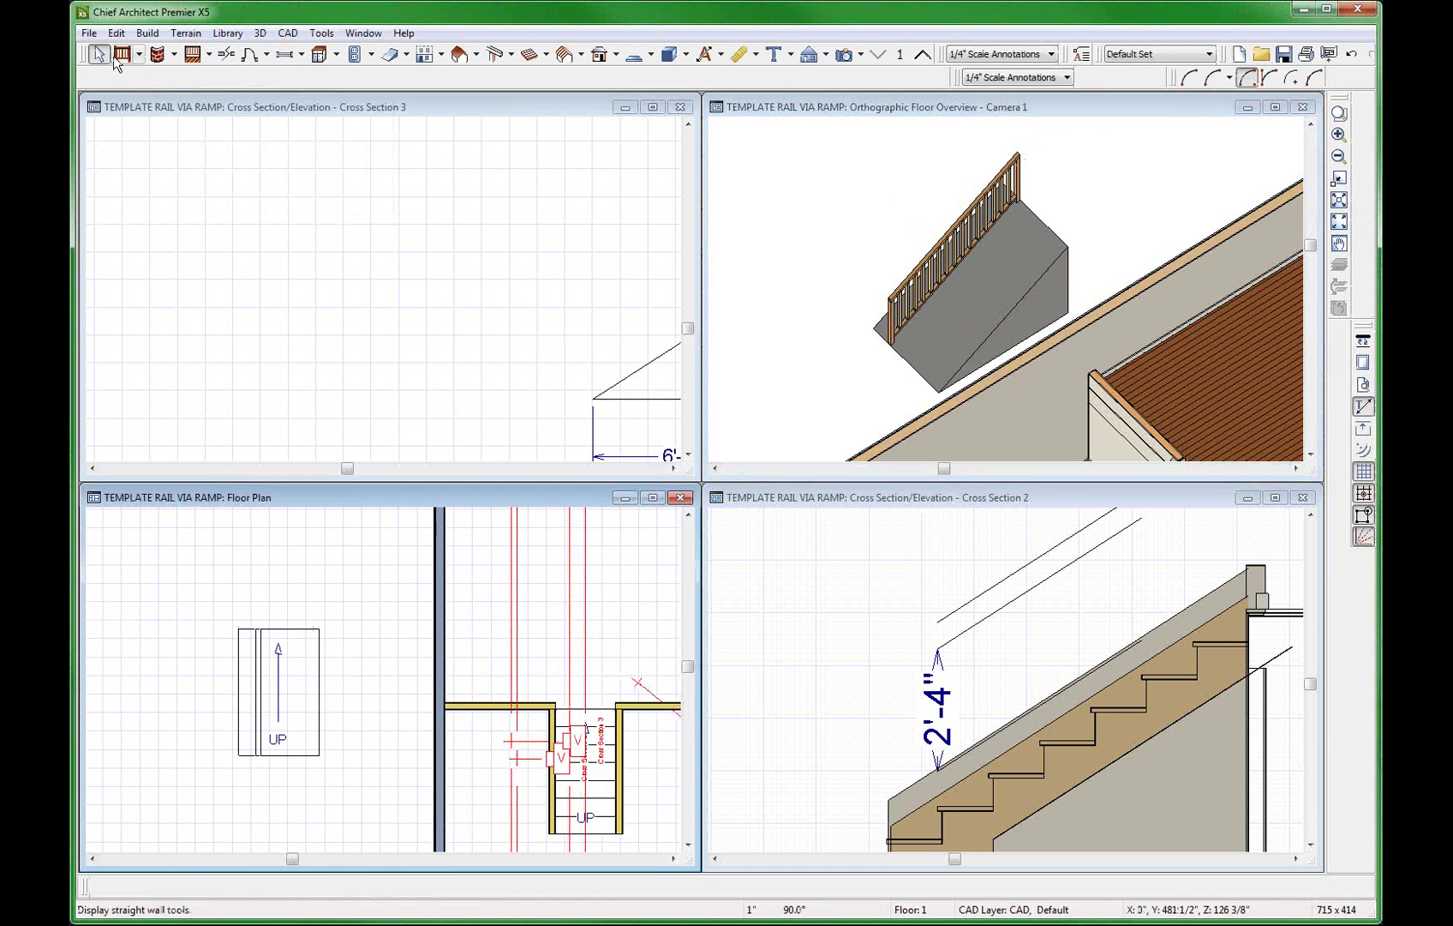
{"action": "left_click", "coordinate": [123, 53]}
{"action": "left_click_drag", "start_coordinate": [304, 754], "coordinate": [304, 629]}
{"action": "key", "text": "space"}
Make the newly drawn railing on the ramp's right side follow the stairs in its rail style.
{"action": "left_click", "coordinate": [297, 696]}
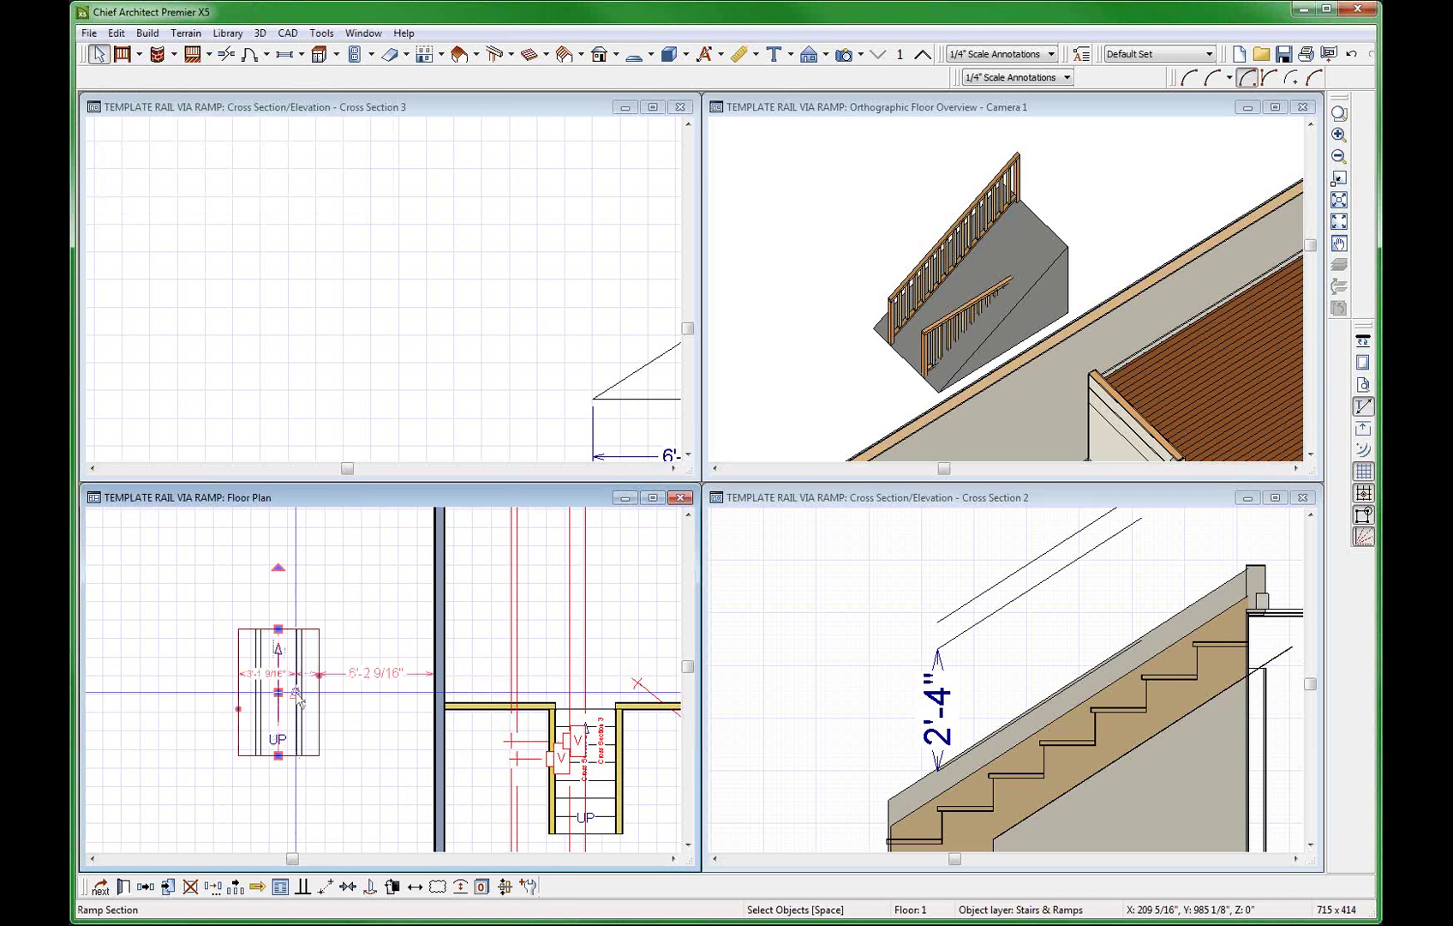
{"action": "left_click", "coordinate": [298, 696]}
{"action": "double_click", "coordinate": [297, 696]}
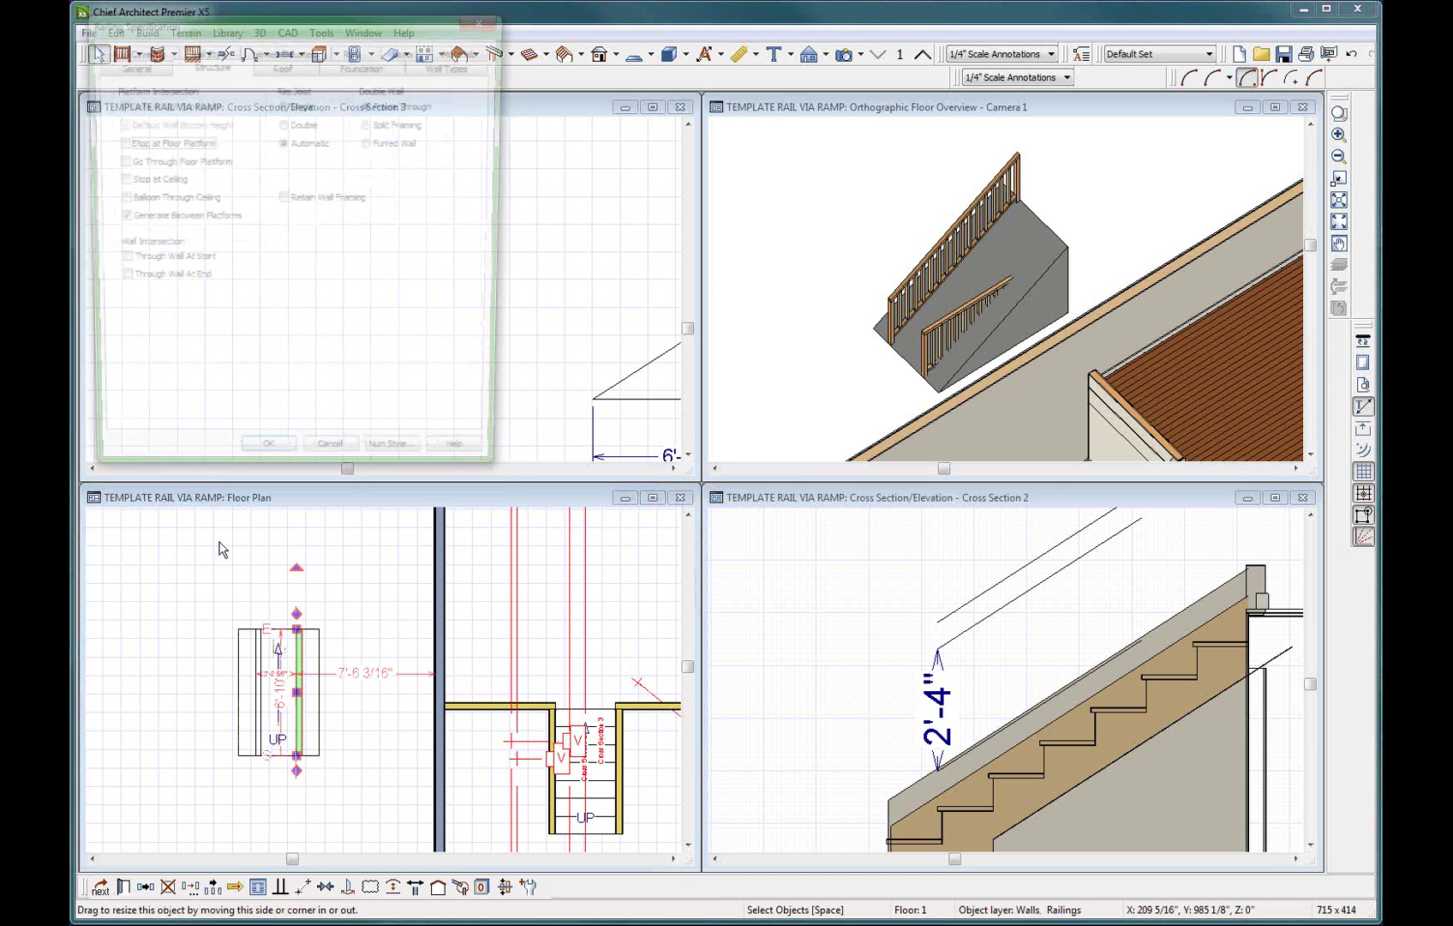
{"action": "left_click", "coordinate": [151, 60]}
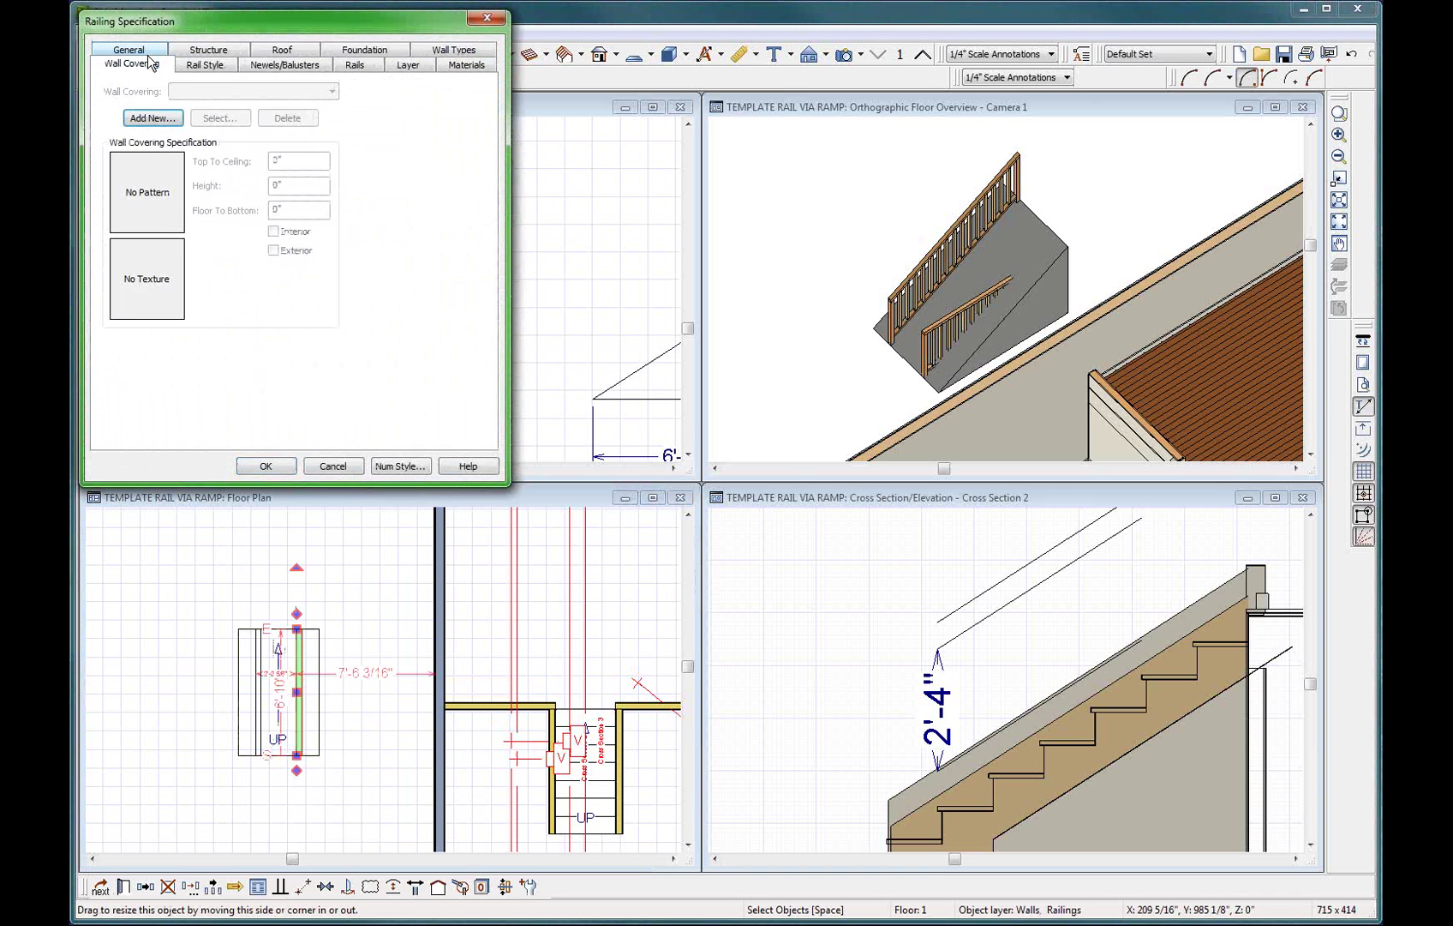
{"action": "left_click", "coordinate": [140, 52]}
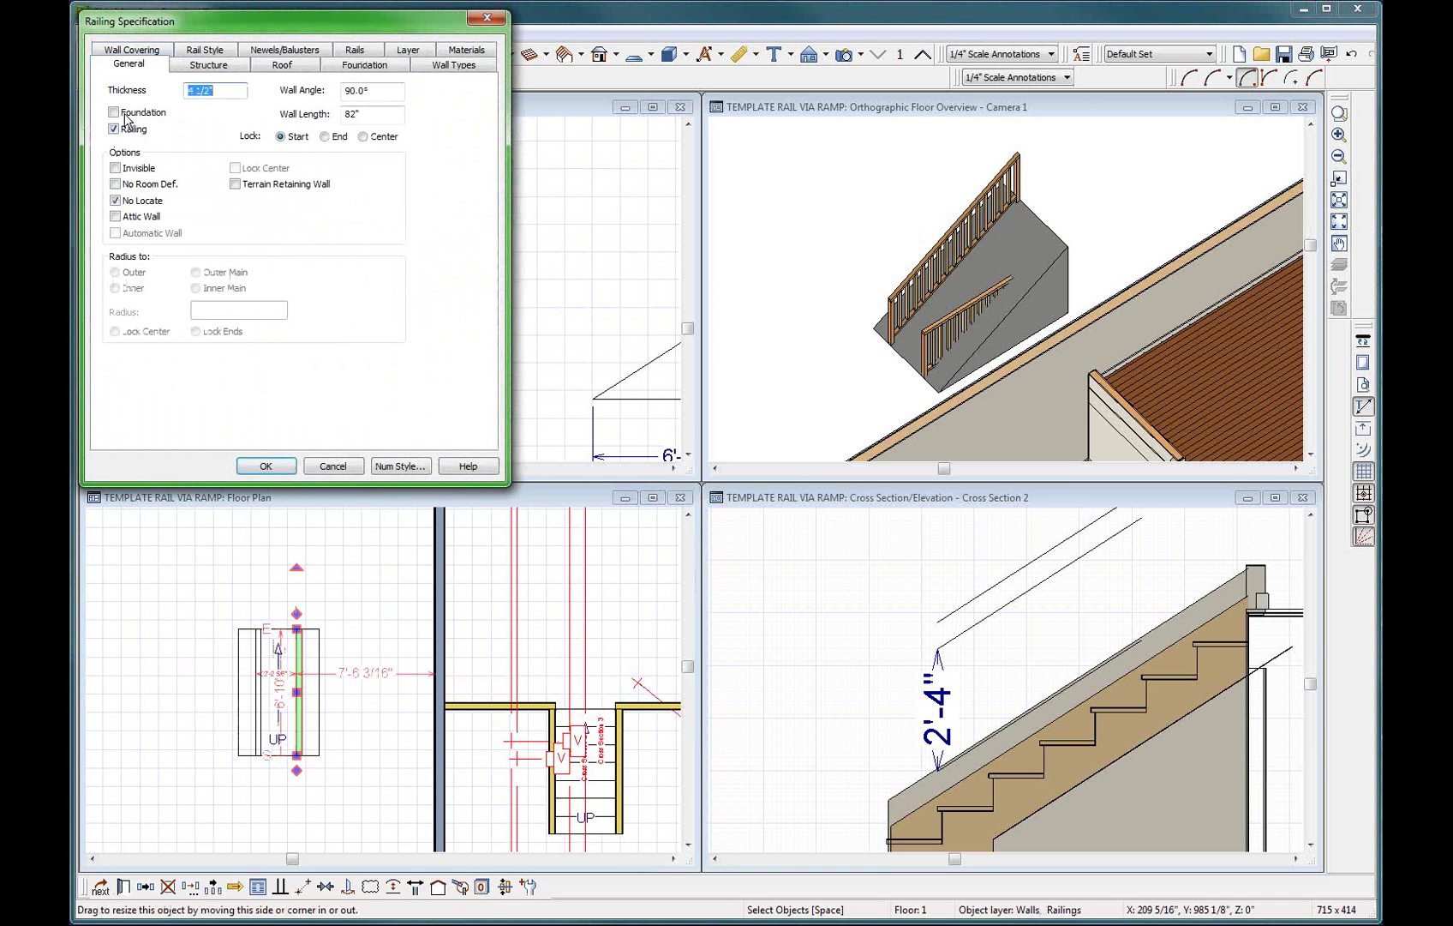
{"action": "left_click", "coordinate": [353, 52]}
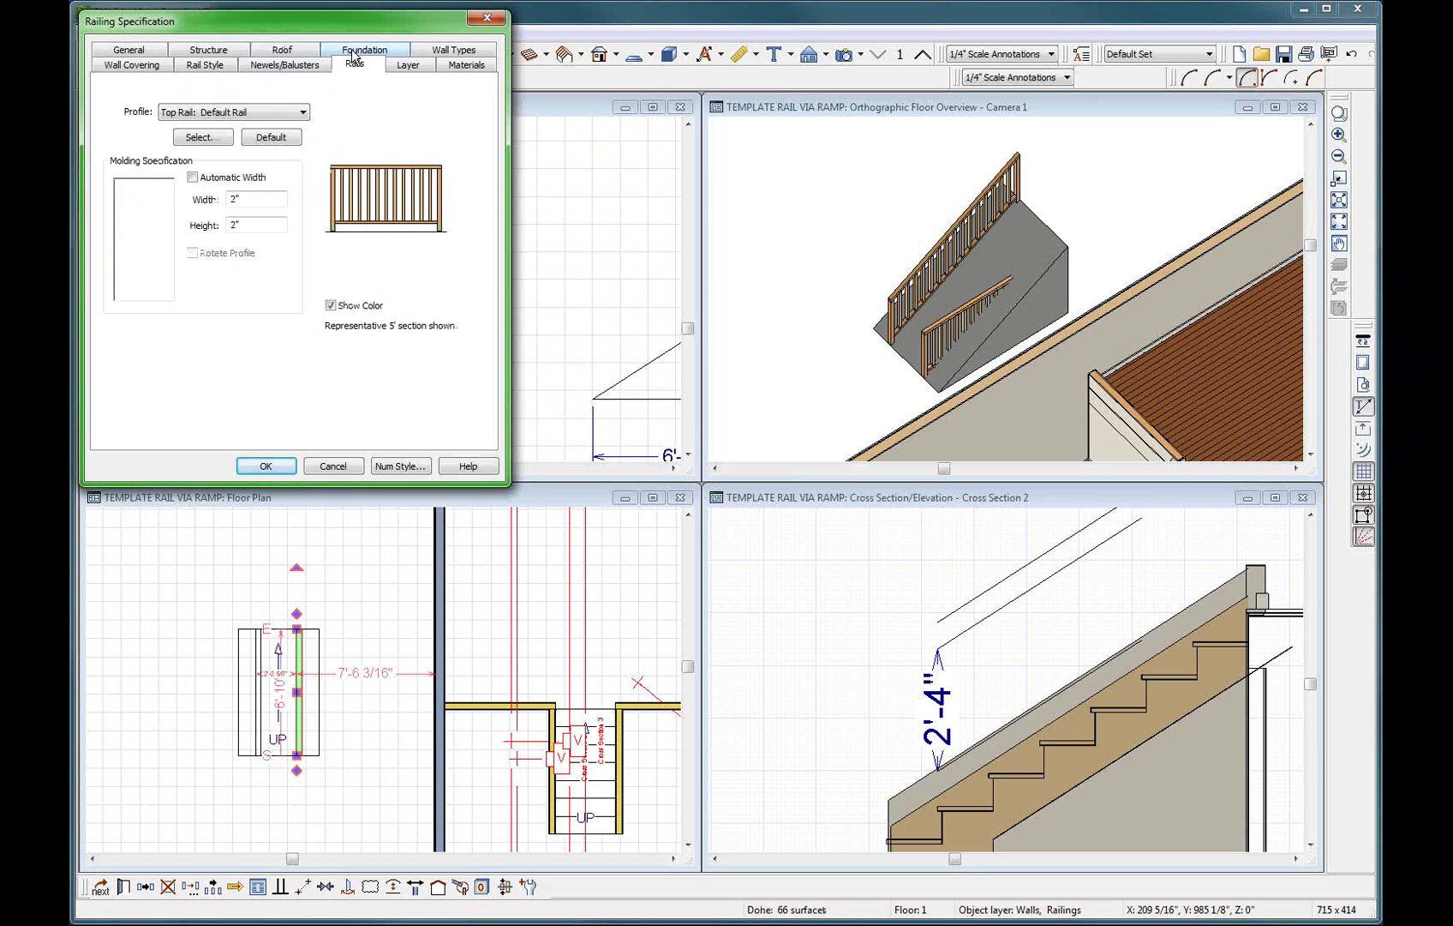
{"action": "left_click", "coordinate": [277, 69]}
{"action": "left_click", "coordinate": [206, 66]}
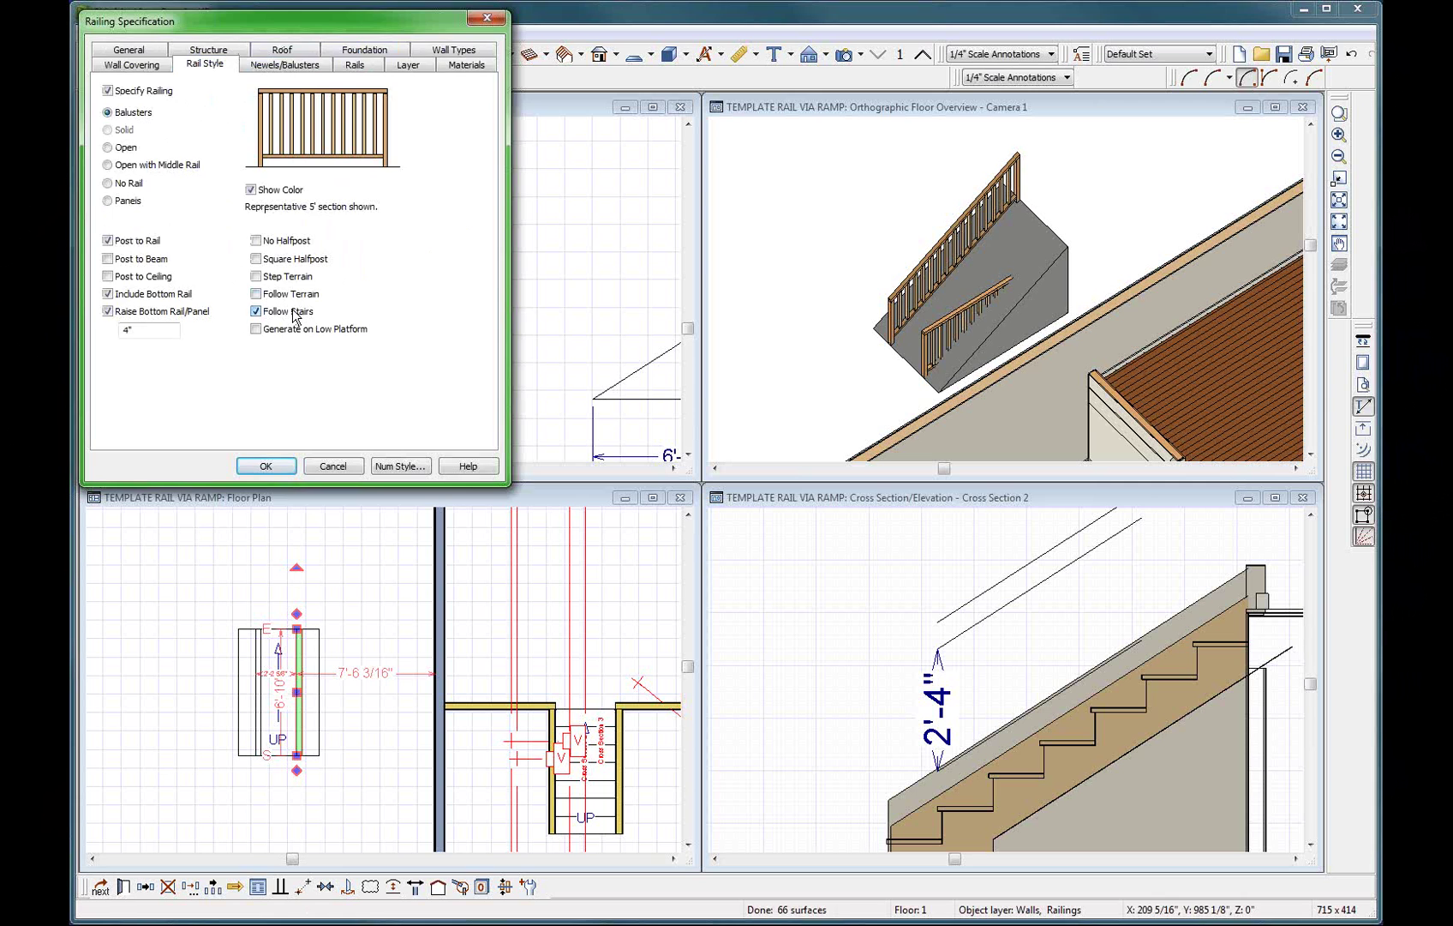
{"action": "key", "text": "Return"}
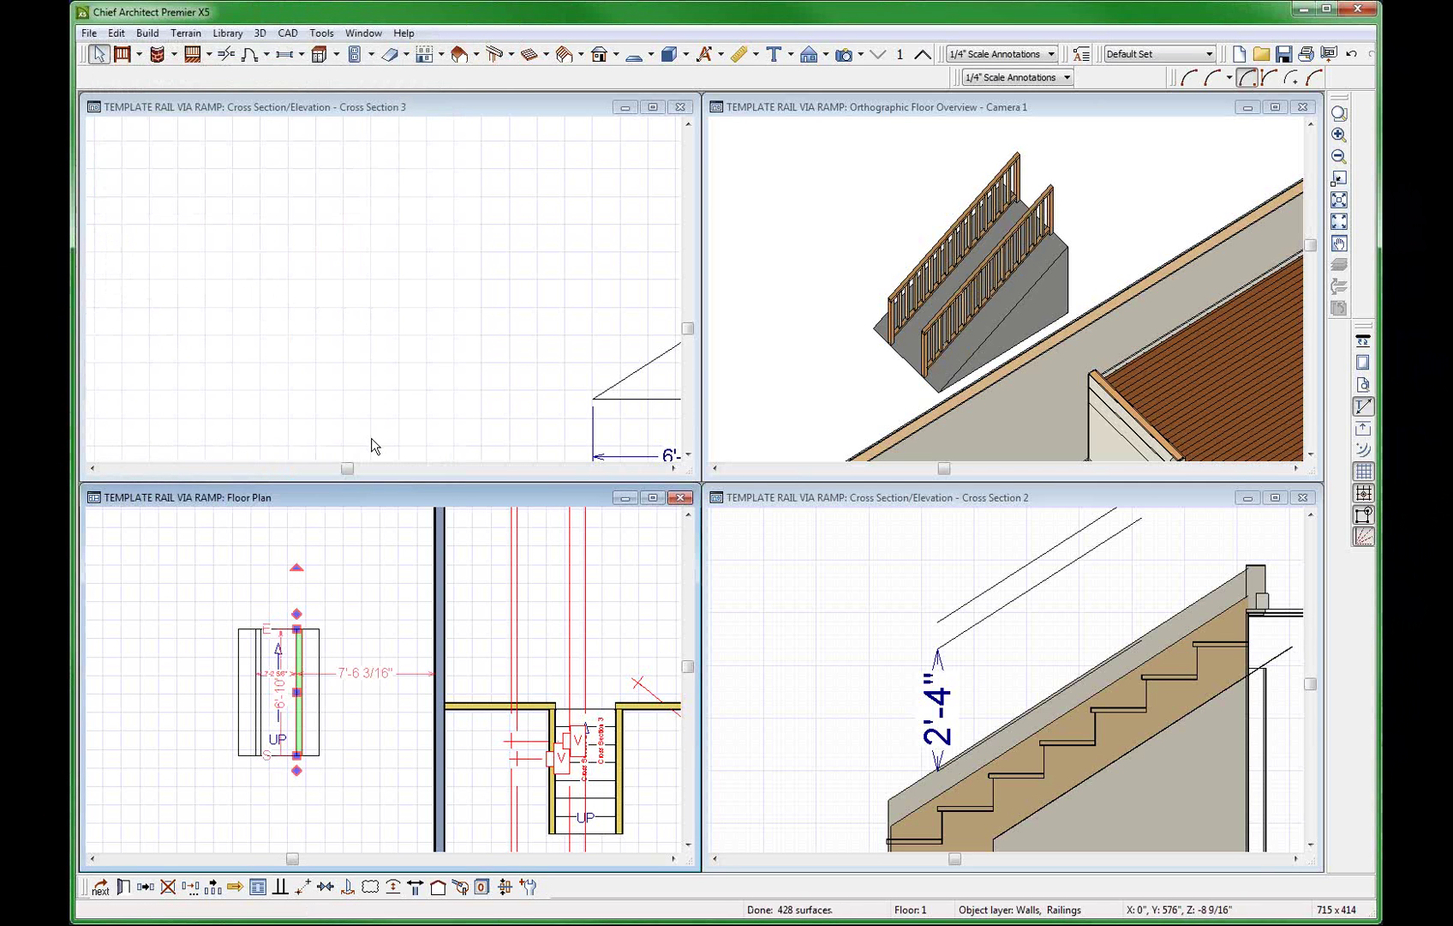
{"action": "left_click", "coordinate": [94, 598]}
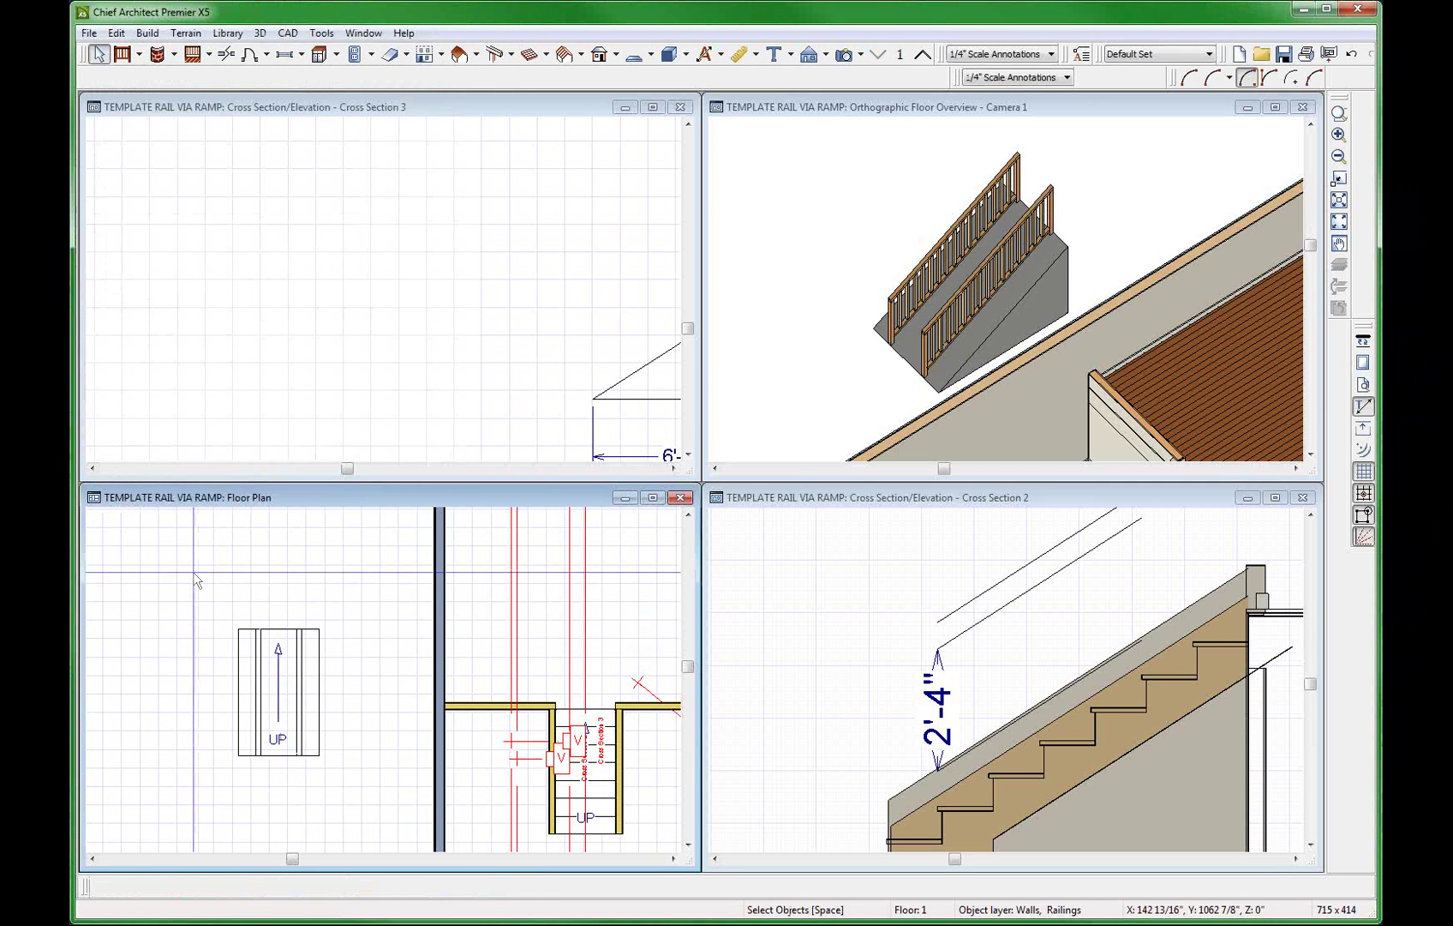
Copy the ramp together with its two railings into a new blank plan and maximize that plan.
{"action": "left_click_drag", "start_coordinate": [193, 571], "coordinate": [332, 767]}
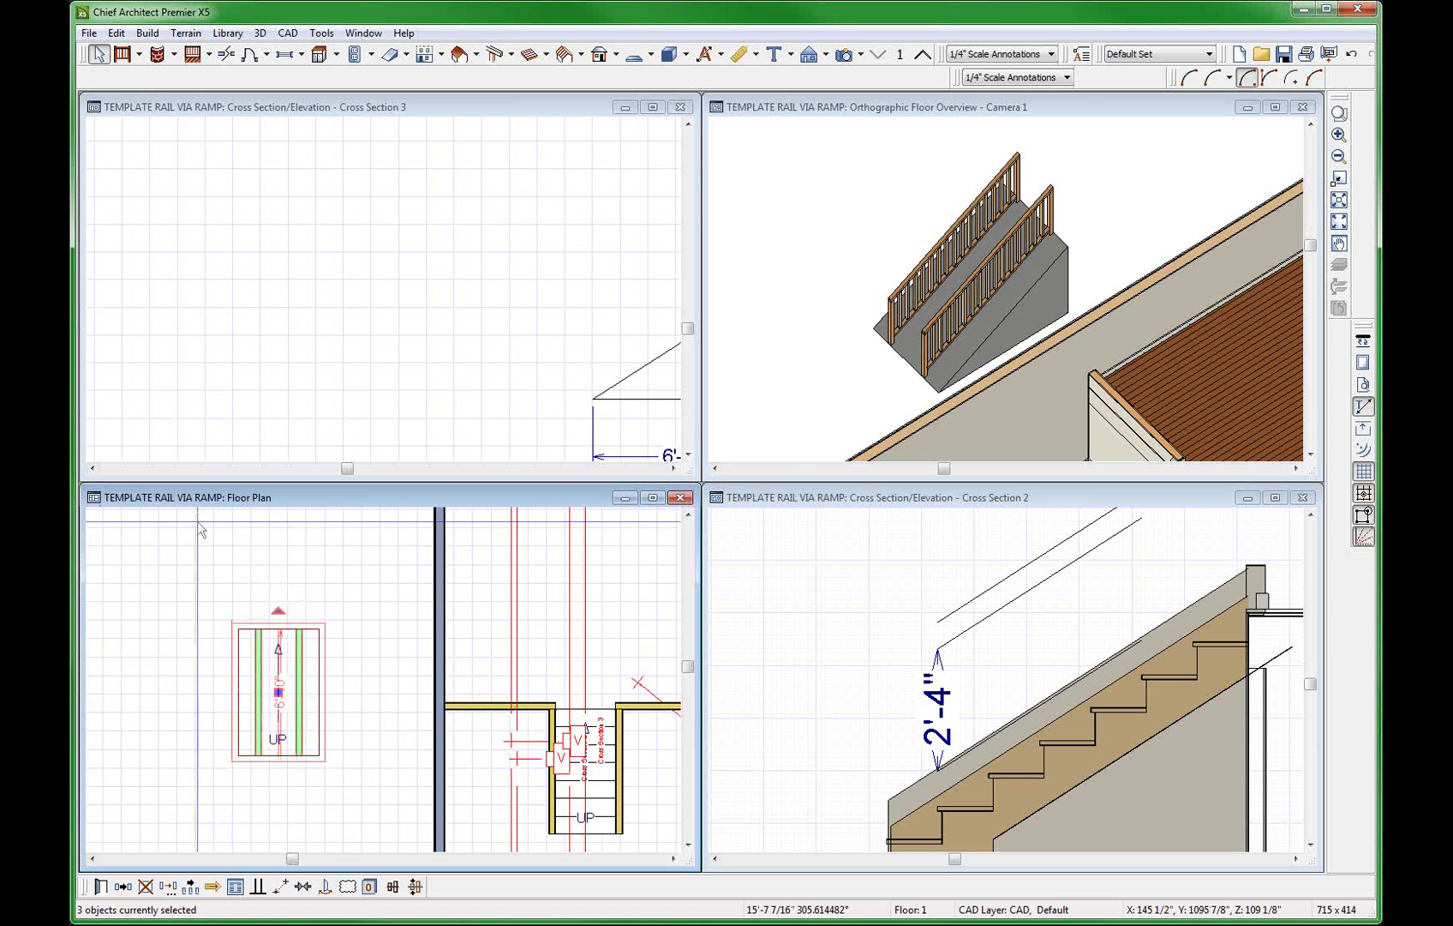
{"action": "key", "text": "ctrl+n"}
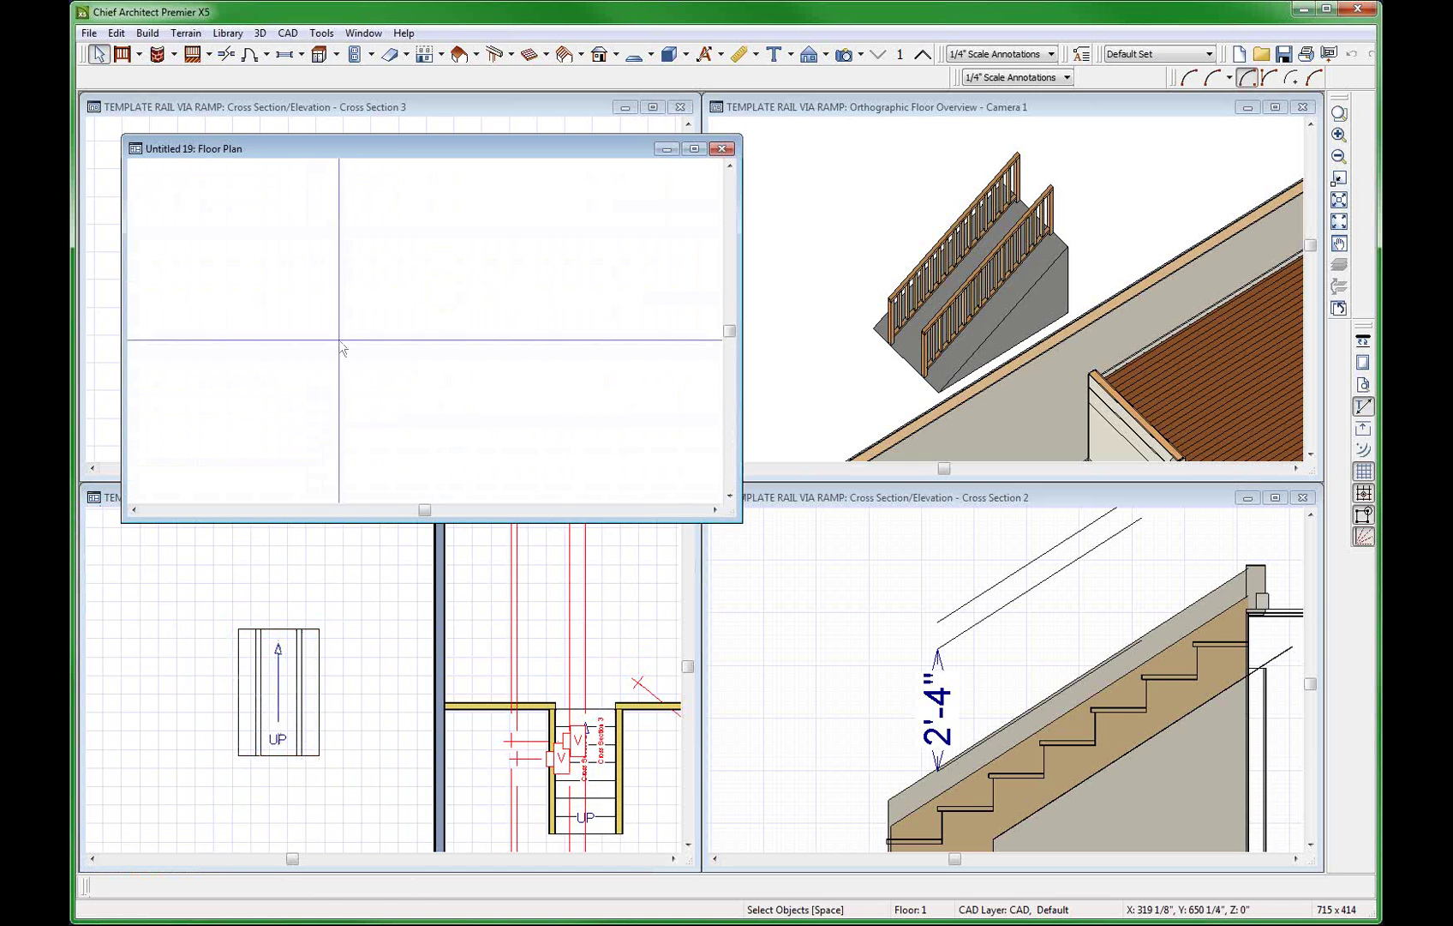
{"action": "key", "text": "ctrl+v"}
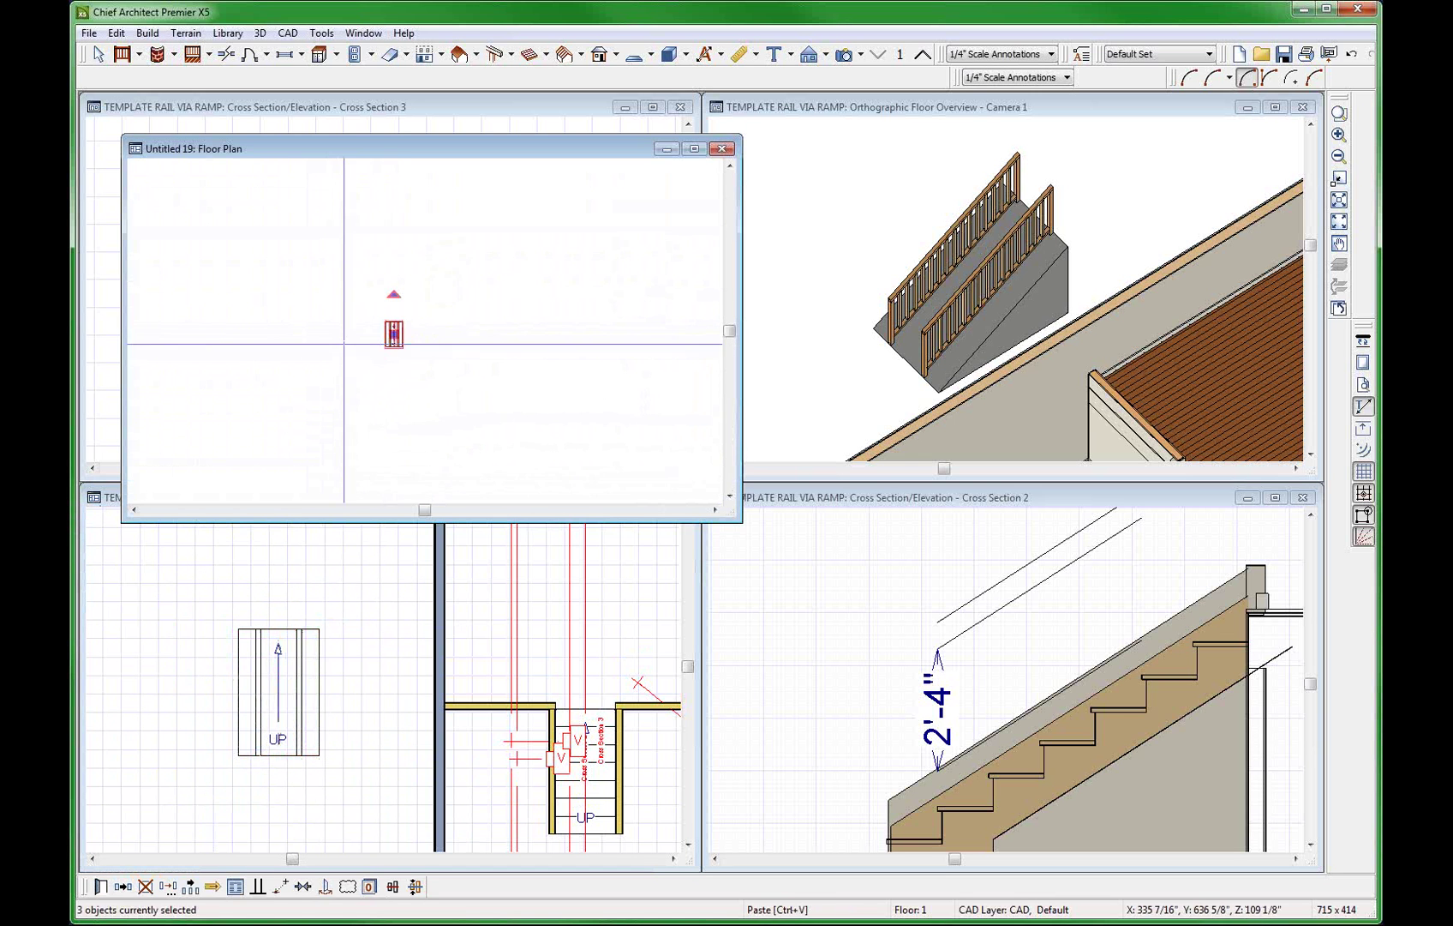
{"action": "left_click", "coordinate": [696, 150]}
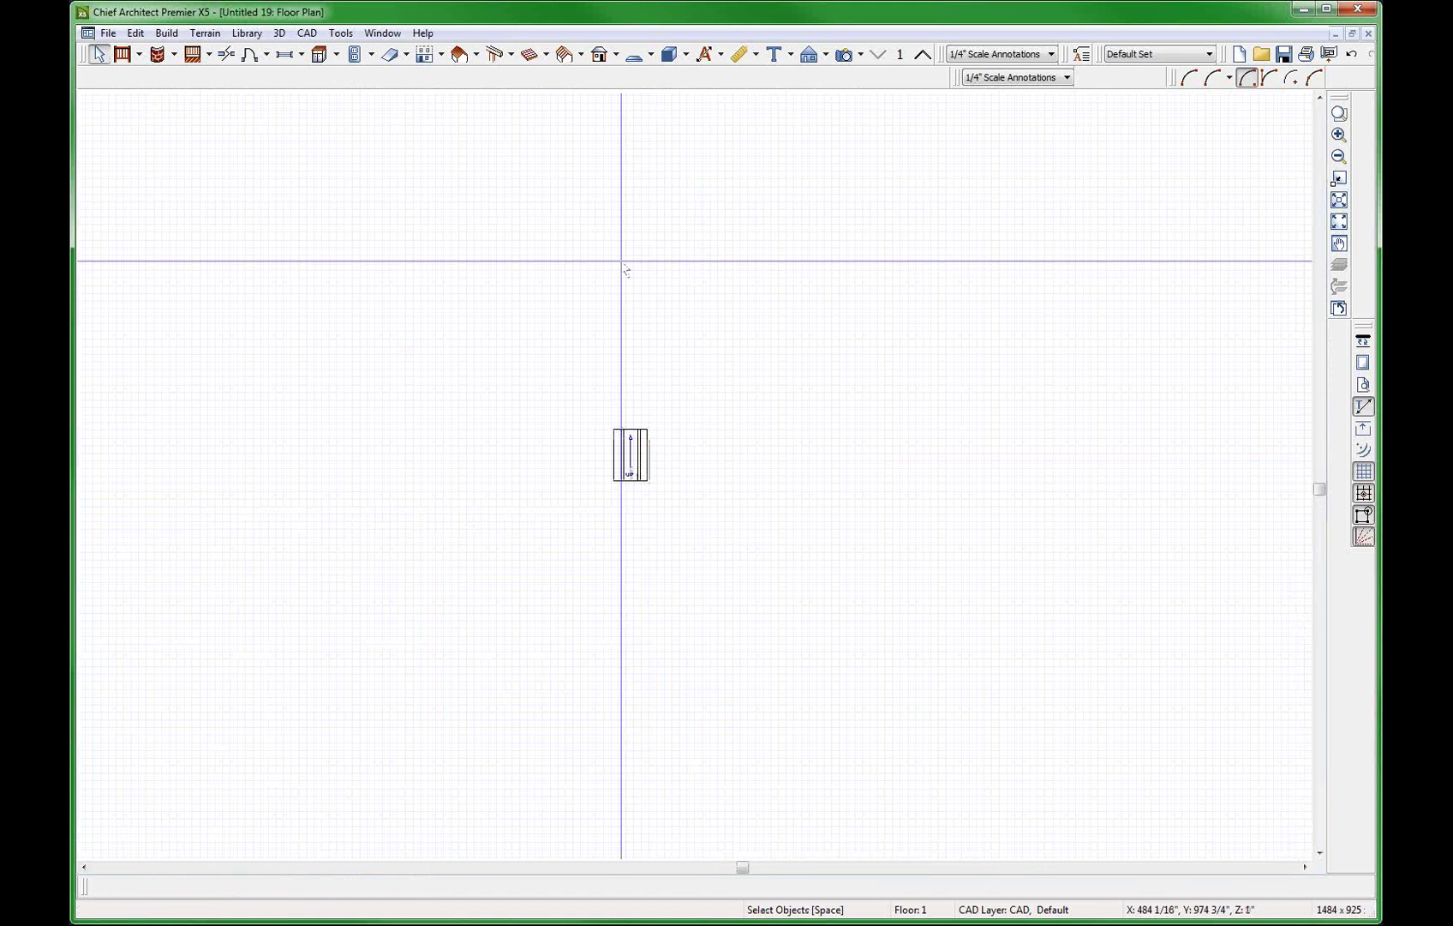
Create an orthographic full overview of the copied ramp and railings in the new plan.
{"action": "scroll", "coordinate": [739, 493], "scroll_direction": "up", "scroll_amount": 1}
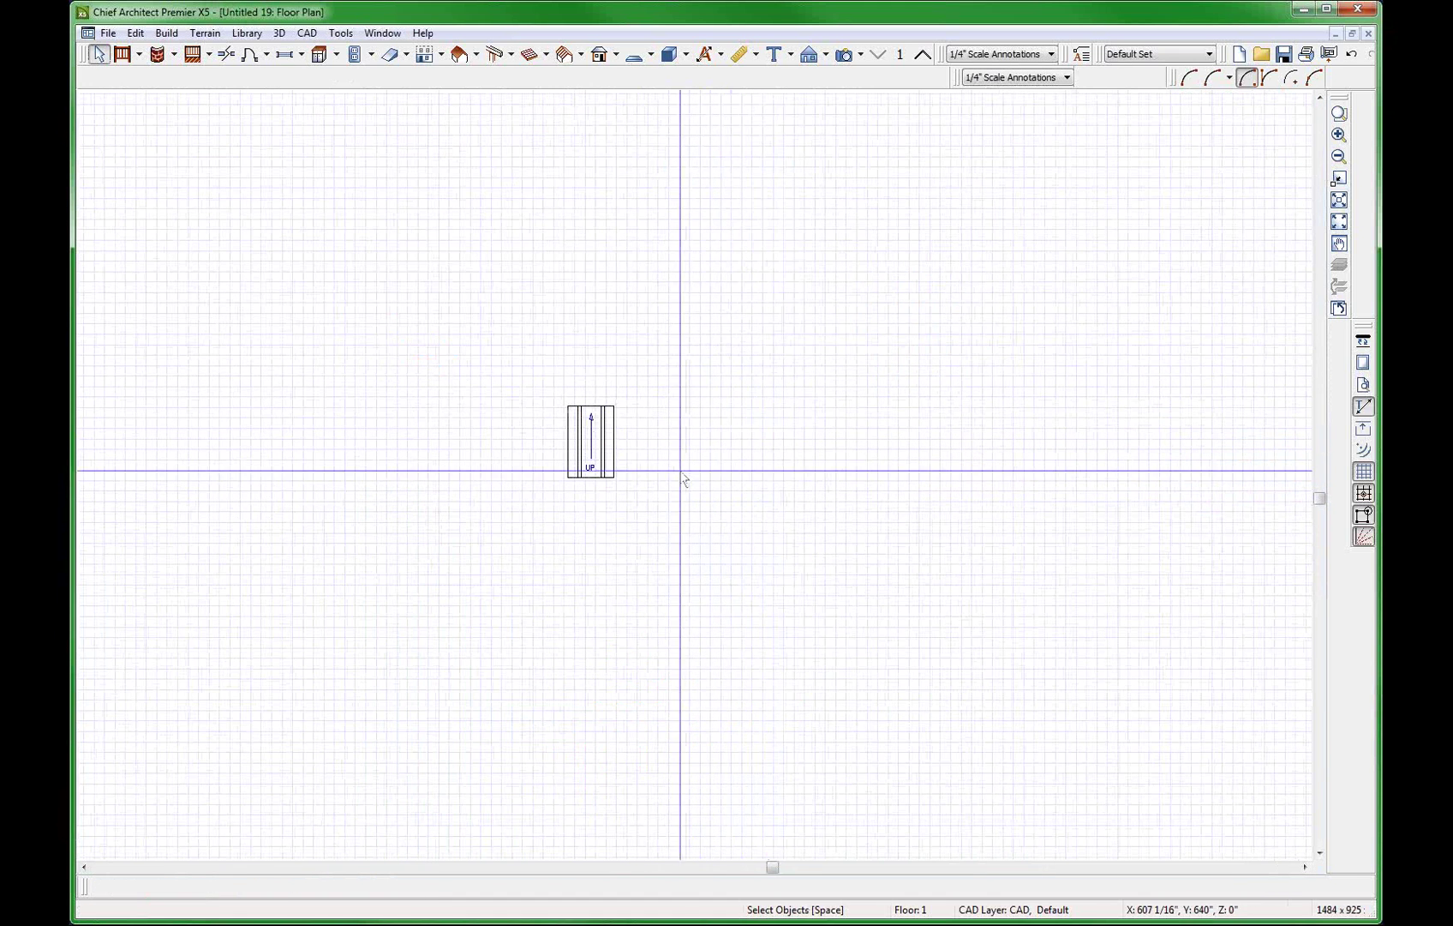
{"action": "key", "text": "shift+o"}
{"action": "scroll", "coordinate": [627, 228], "scroll_direction": "down", "scroll_amount": 1}
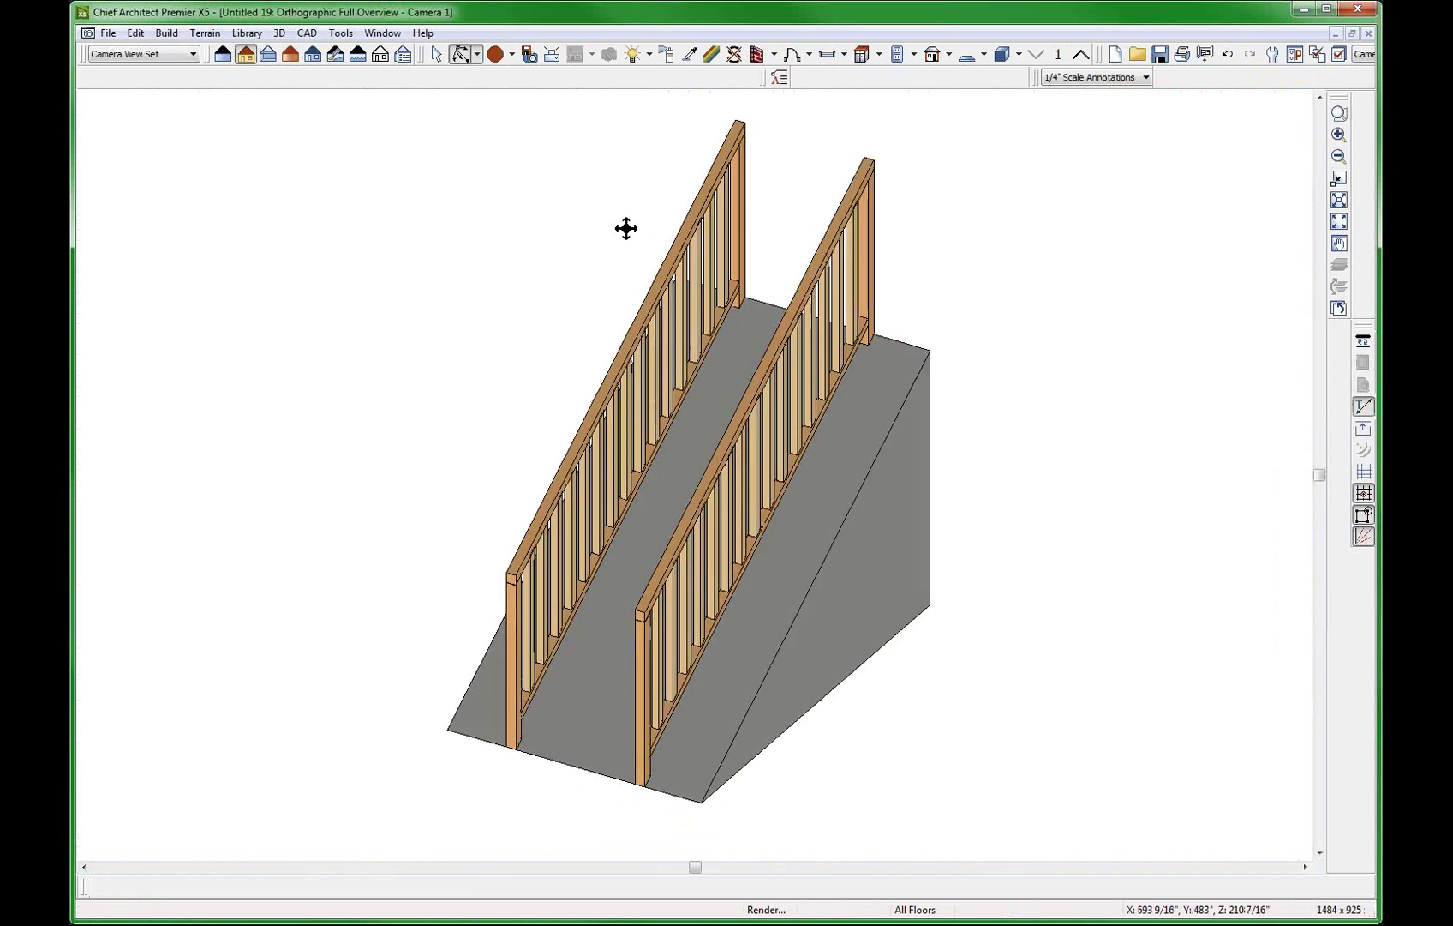
Try to lower the railings by setting the copied ramp's own rail height to 28".
{"action": "left_click", "coordinate": [689, 258]}
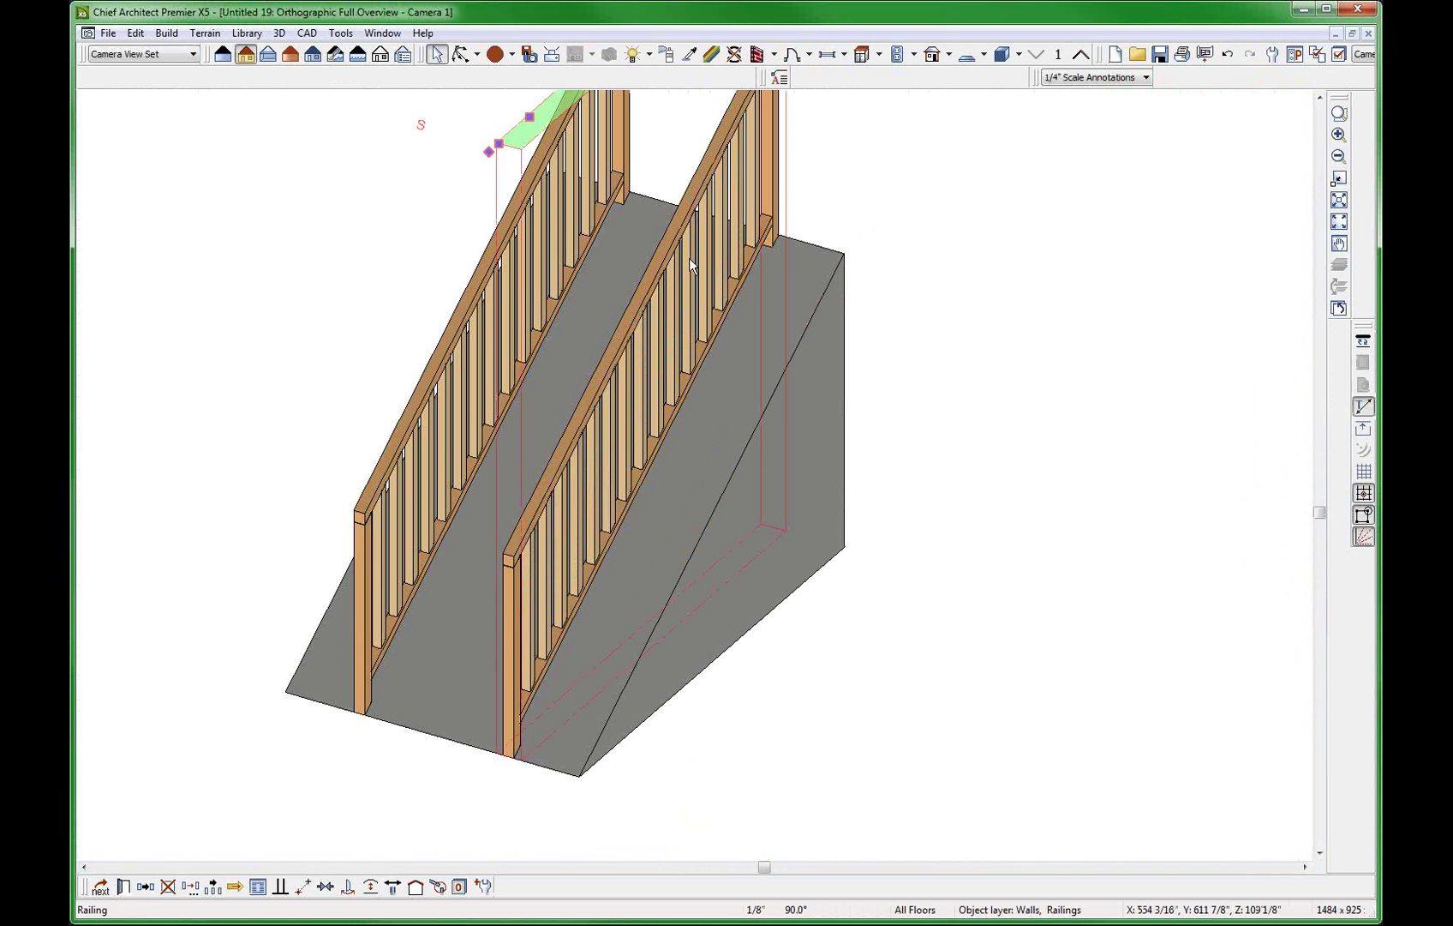
{"action": "key", "text": "Tab"}
{"action": "key", "text": "ctrl+e"}
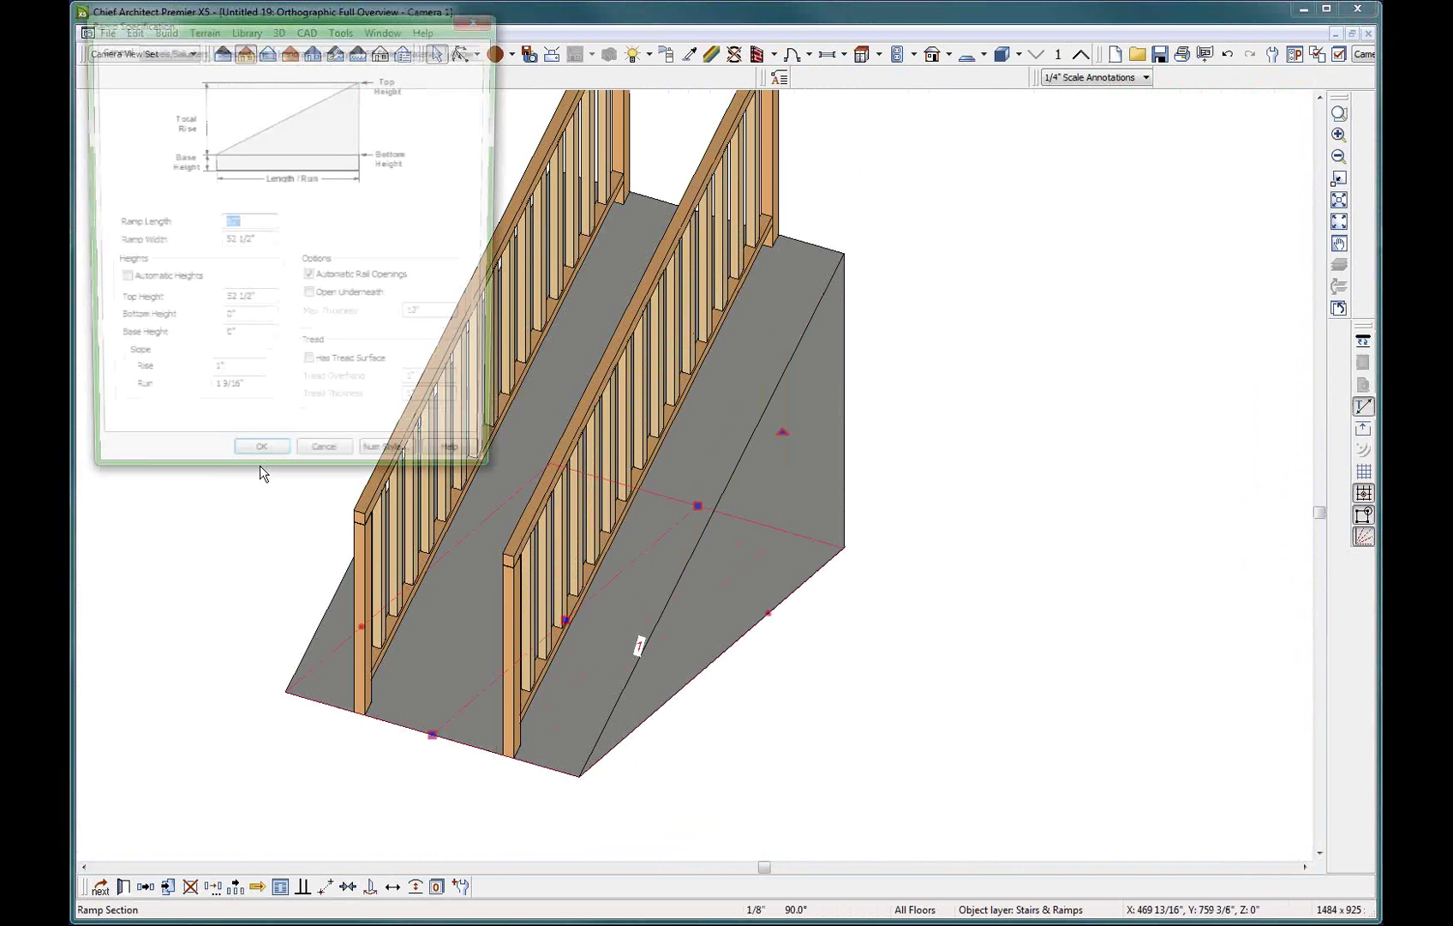
{"action": "left_click", "coordinate": [186, 53]}
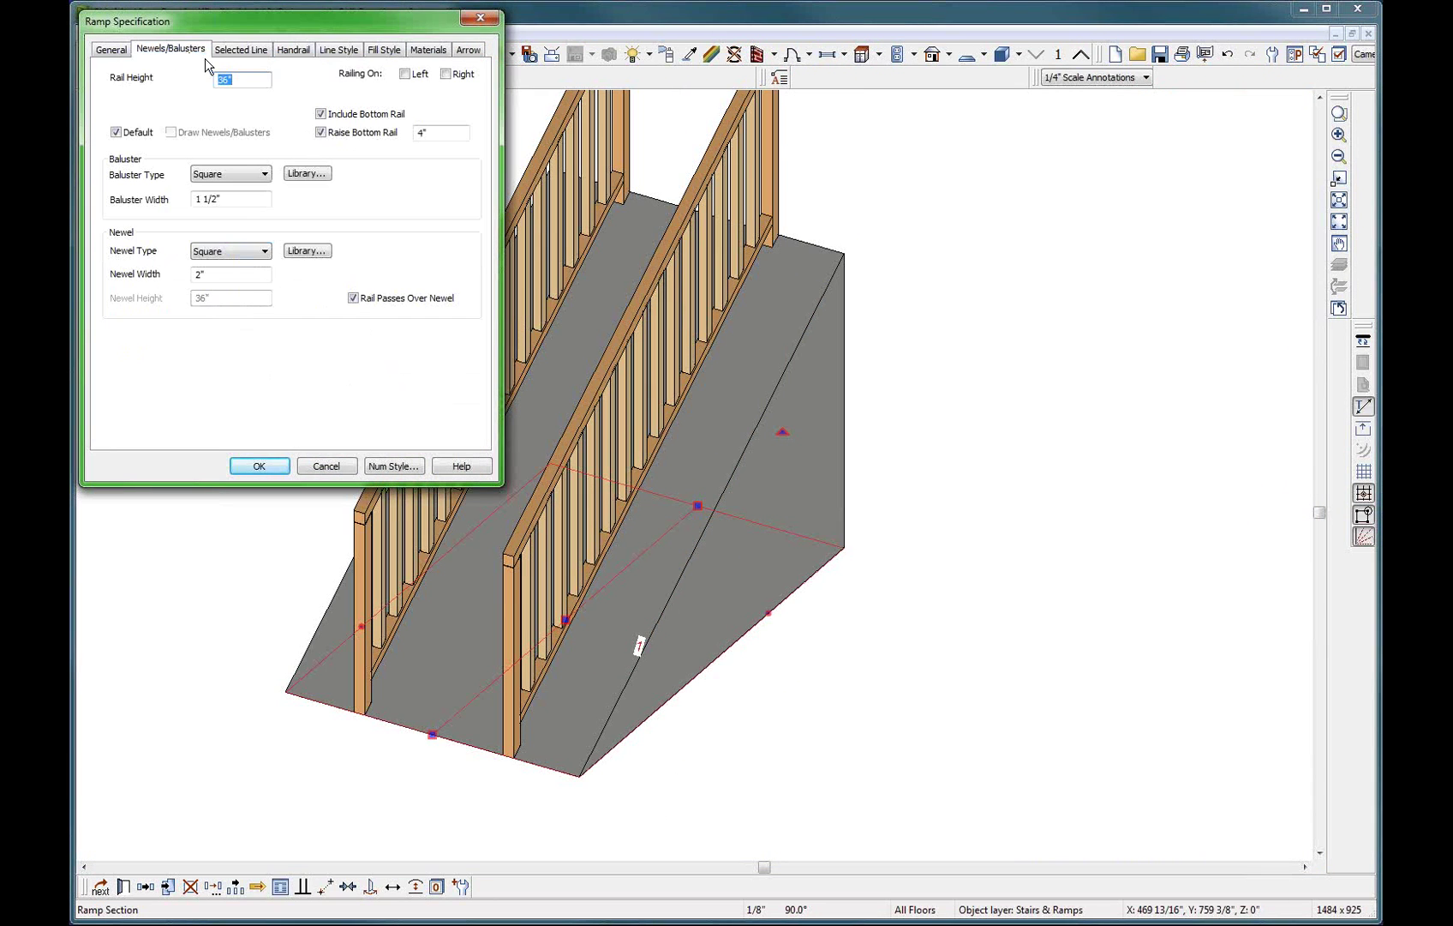
{"action": "type", "text": "28"}
{"action": "key", "text": "Return"}
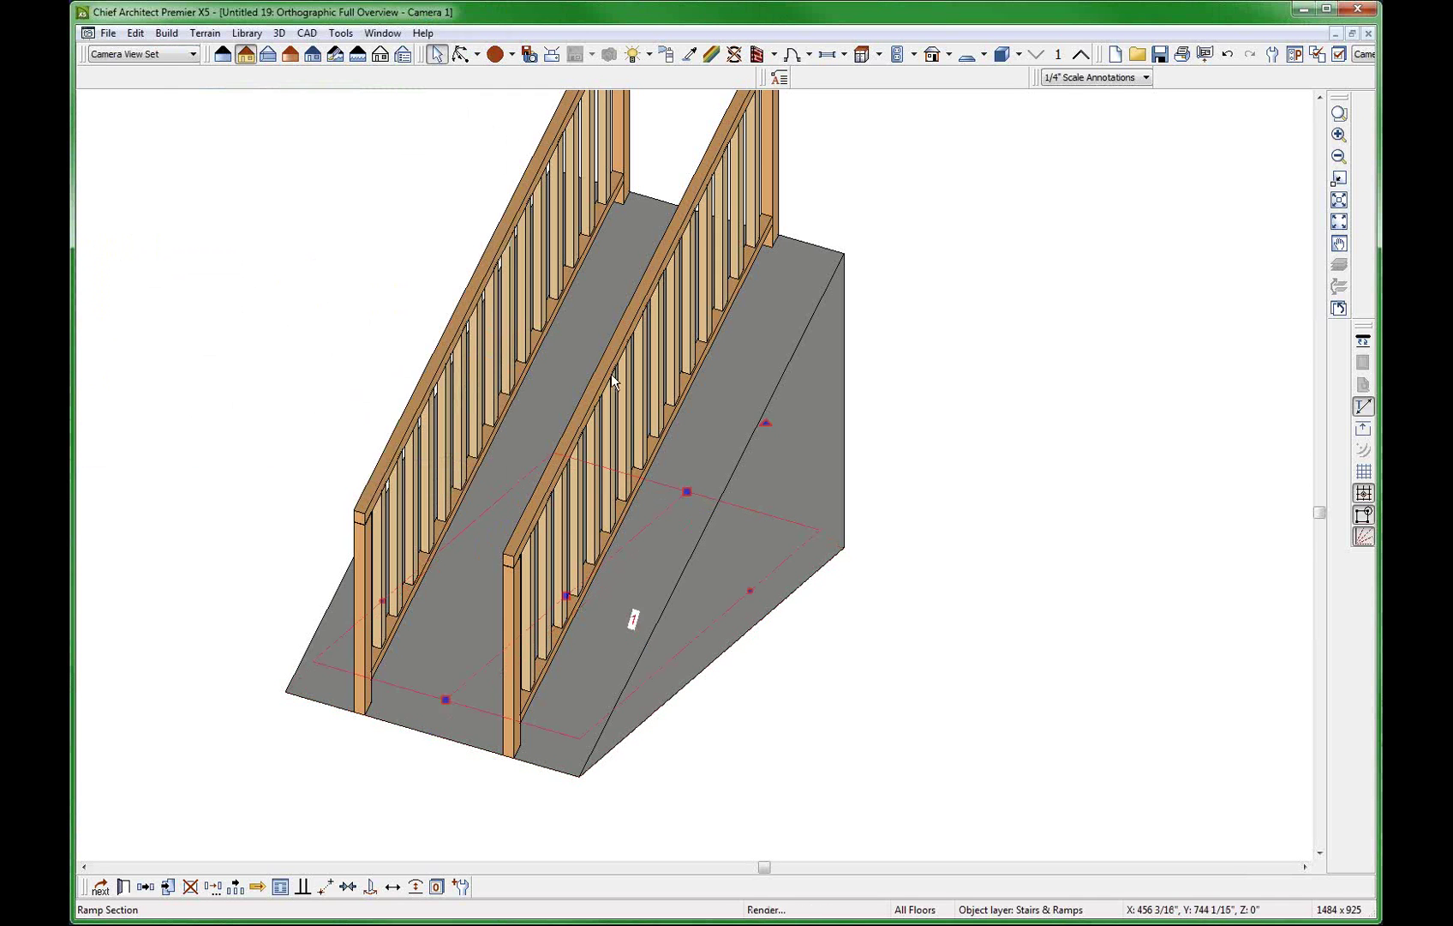
Try a height of 32" on the ramp's right railing, then set its railing height to 28".
{"action": "scroll", "coordinate": [612, 373], "scroll_direction": "down", "scroll_amount": 3}
{"action": "key", "text": "space"}
{"action": "middle_click_drag", "start_coordinate": [699, 393], "coordinate": [632, 325]}
{"action": "left_click", "coordinate": [624, 314]}
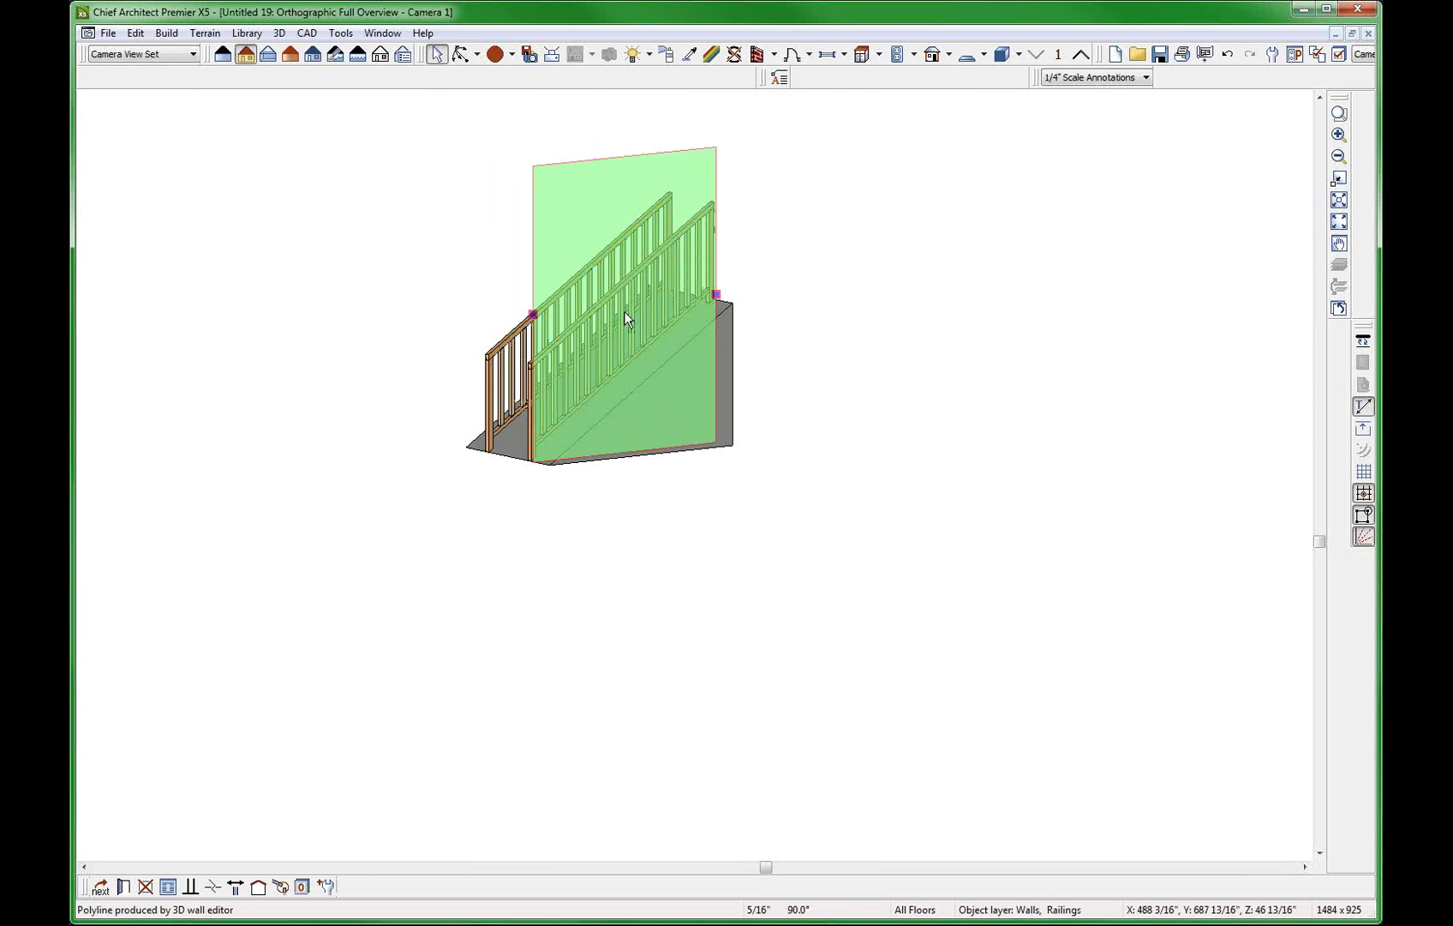
{"action": "double_click", "coordinate": [625, 319]}
{"action": "left_click", "coordinate": [255, 68]}
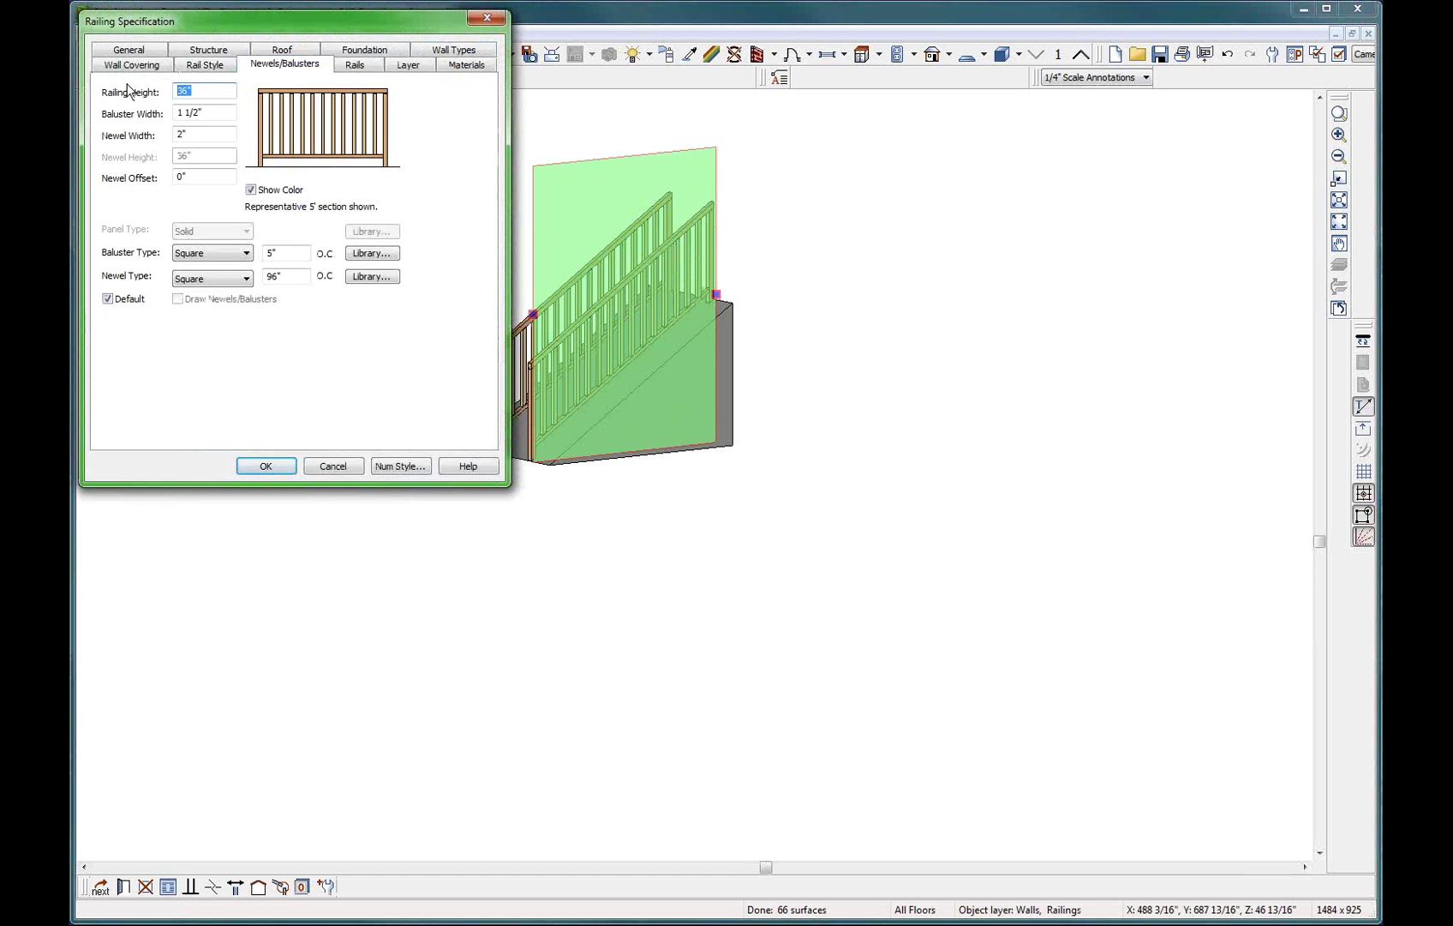
{"action": "type", "text": "32"}
{"action": "key", "text": "Tab"}
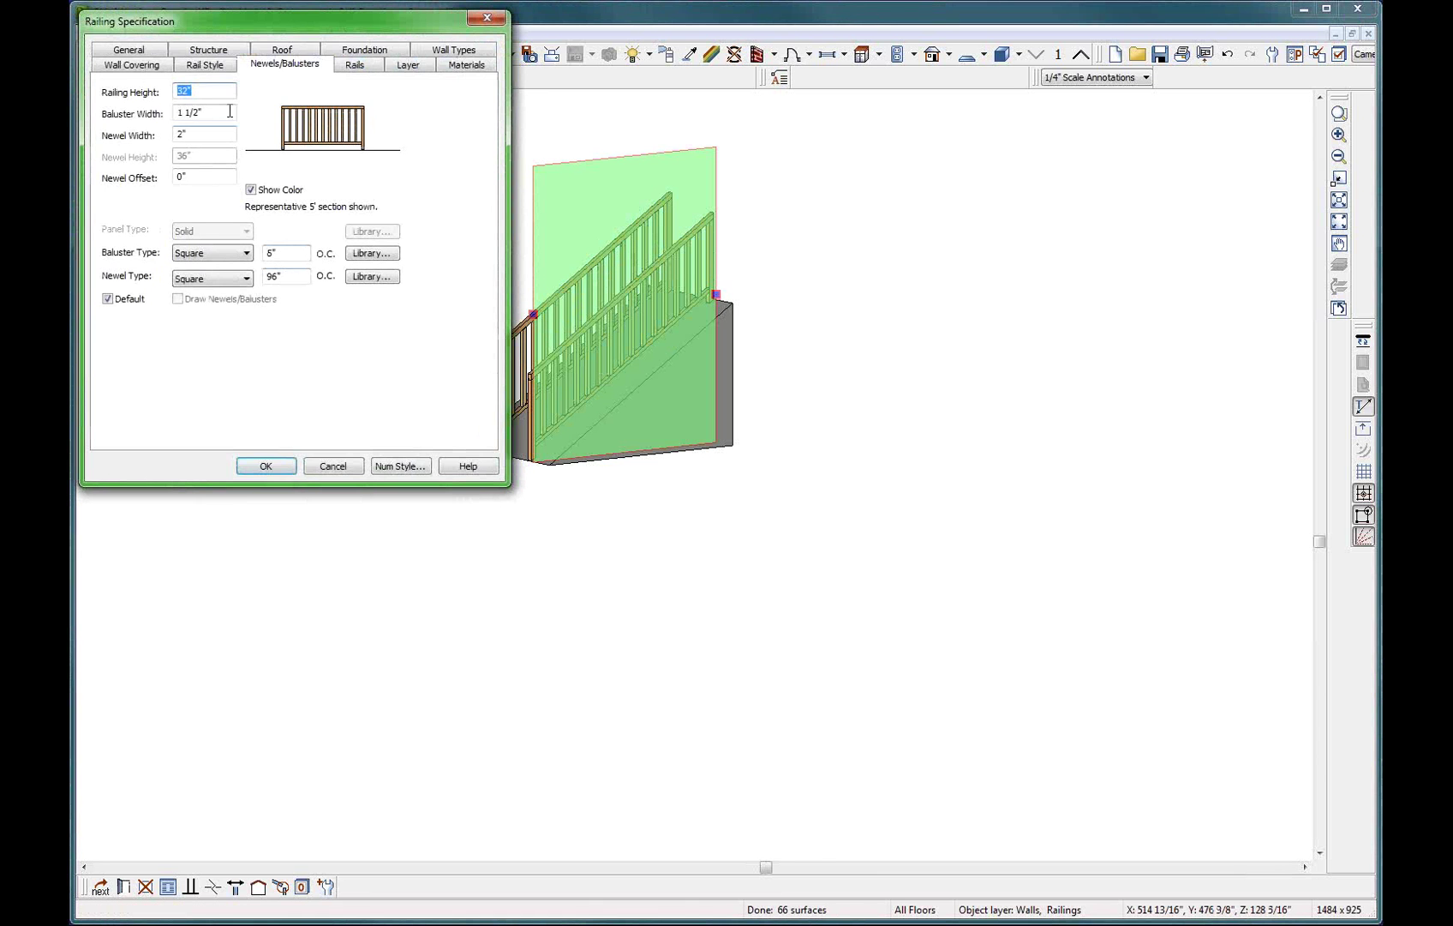
{"action": "left_click_drag", "start_coordinate": [224, 88], "coordinate": [113, 87]}
{"action": "type", "text": "28"}
{"action": "key", "text": "Return"}
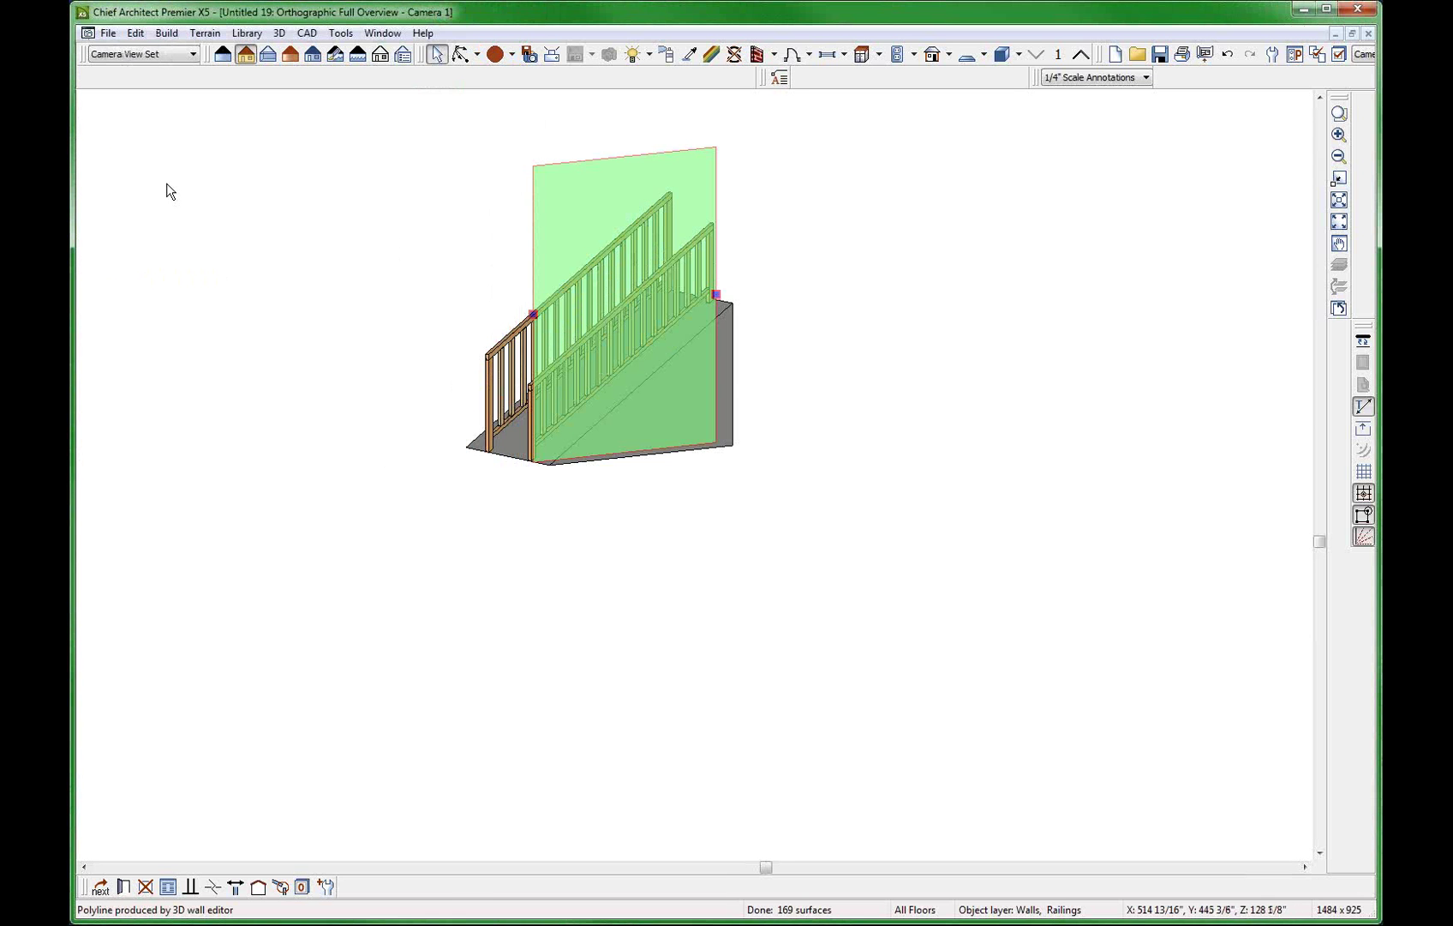
{"action": "scroll", "coordinate": [626, 256], "scroll_direction": "up", "scroll_amount": 3}
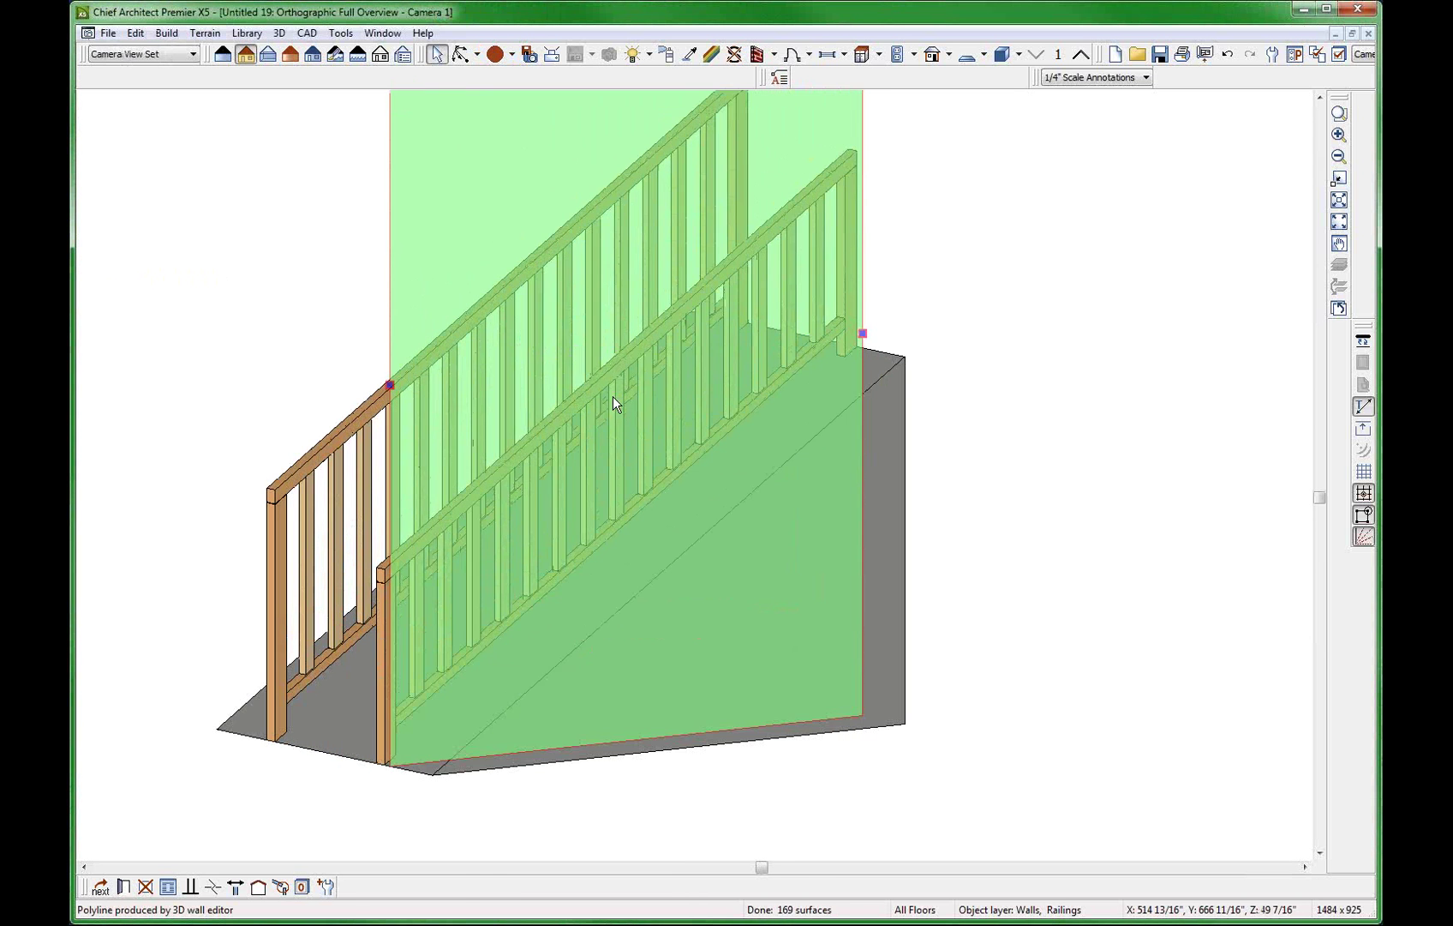
{"action": "key", "text": "Escape"}
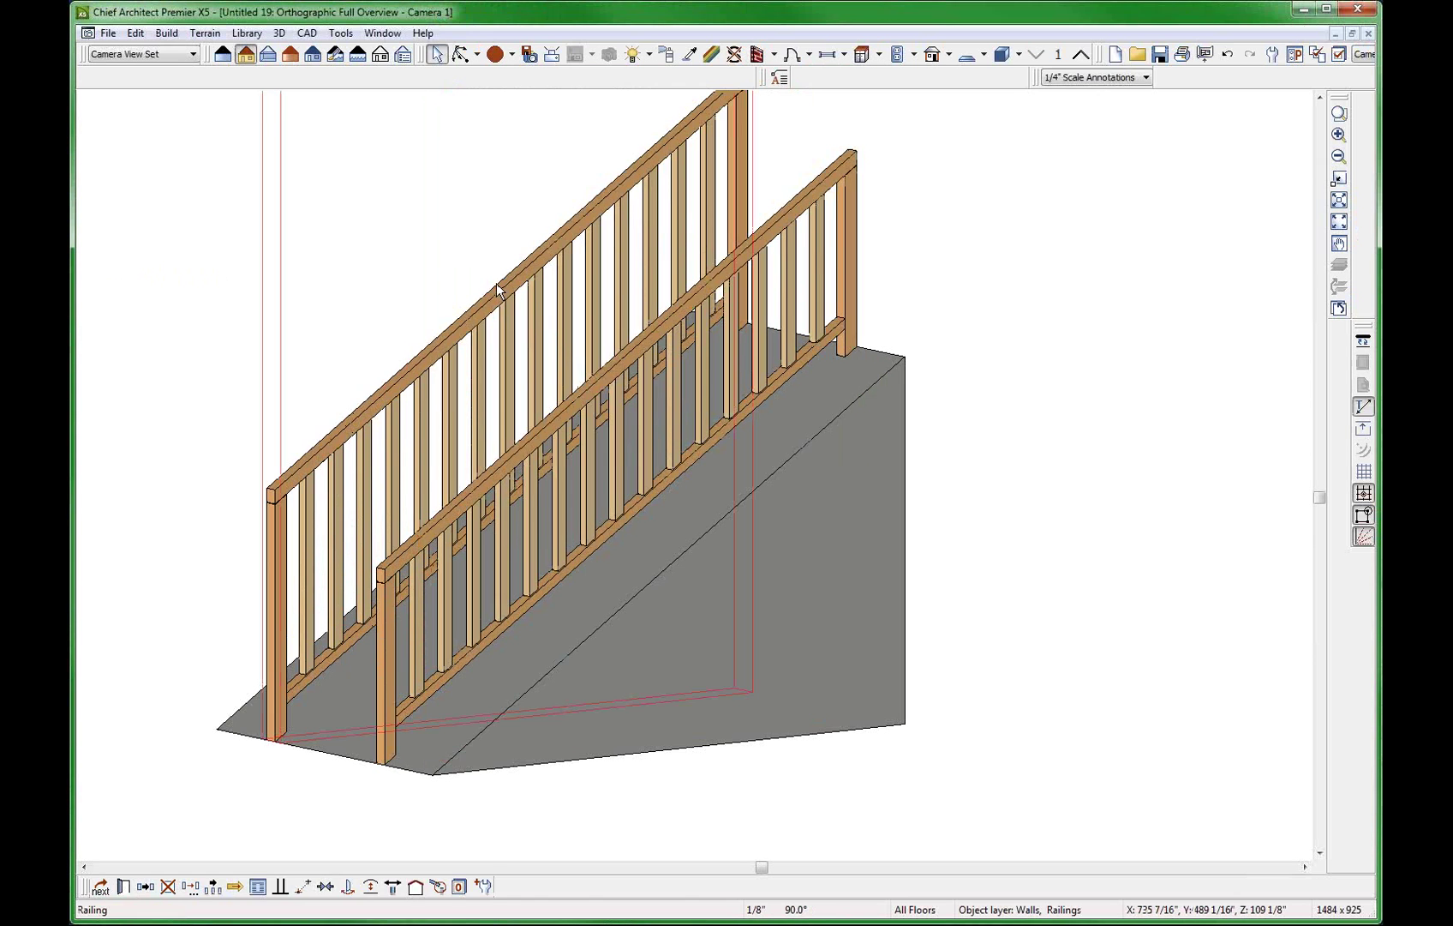
Delete the ramp's taller left railing and turn off the display of the Stairs & Ramps layer in the overview.
{"action": "left_click", "coordinate": [517, 308]}
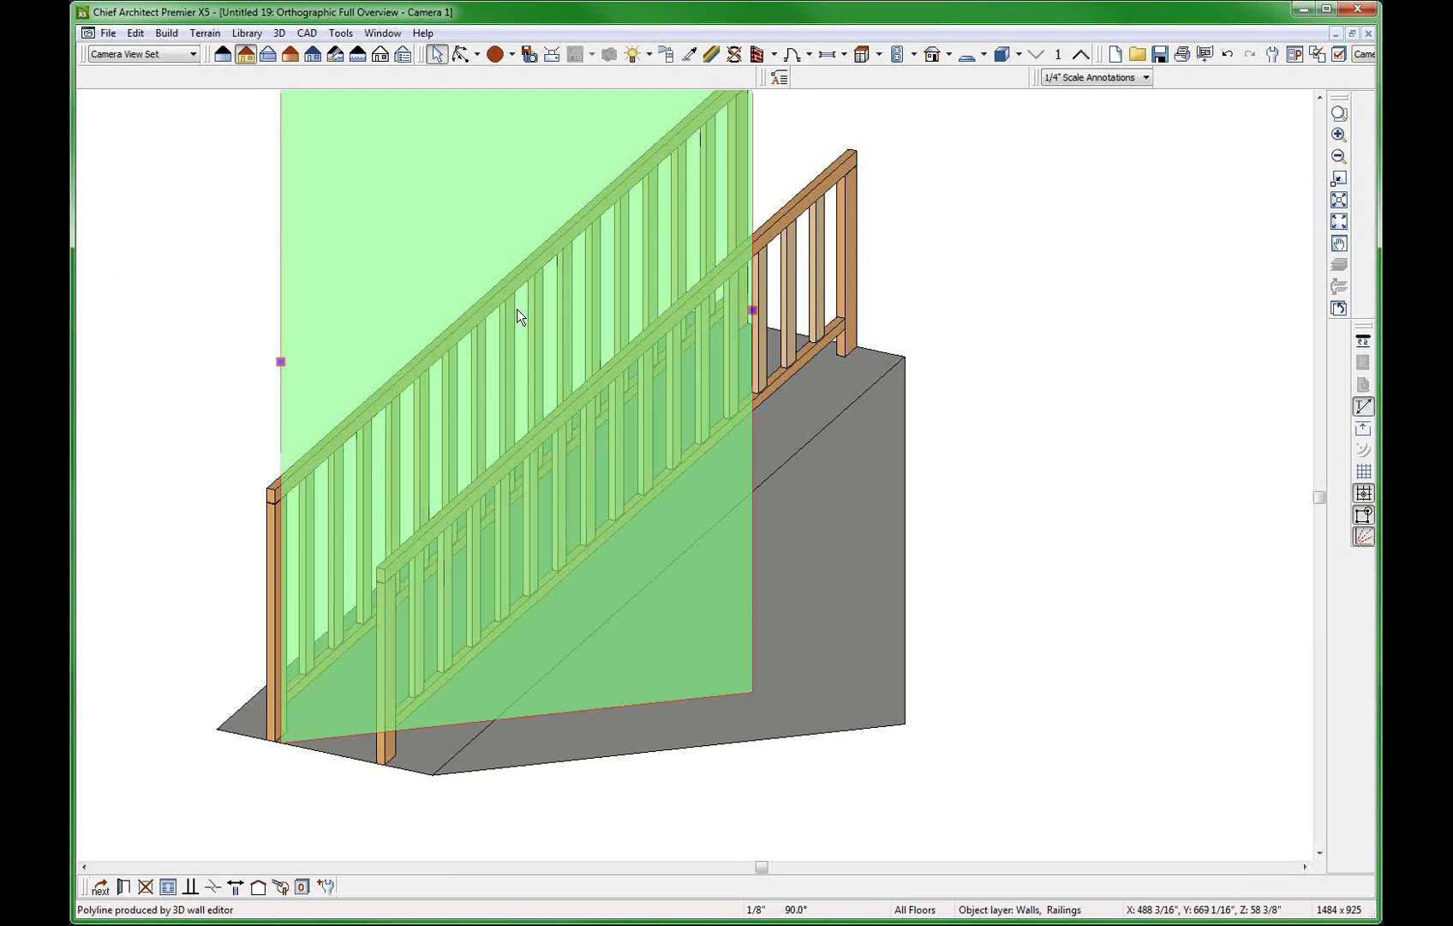
{"action": "key", "text": "Delete"}
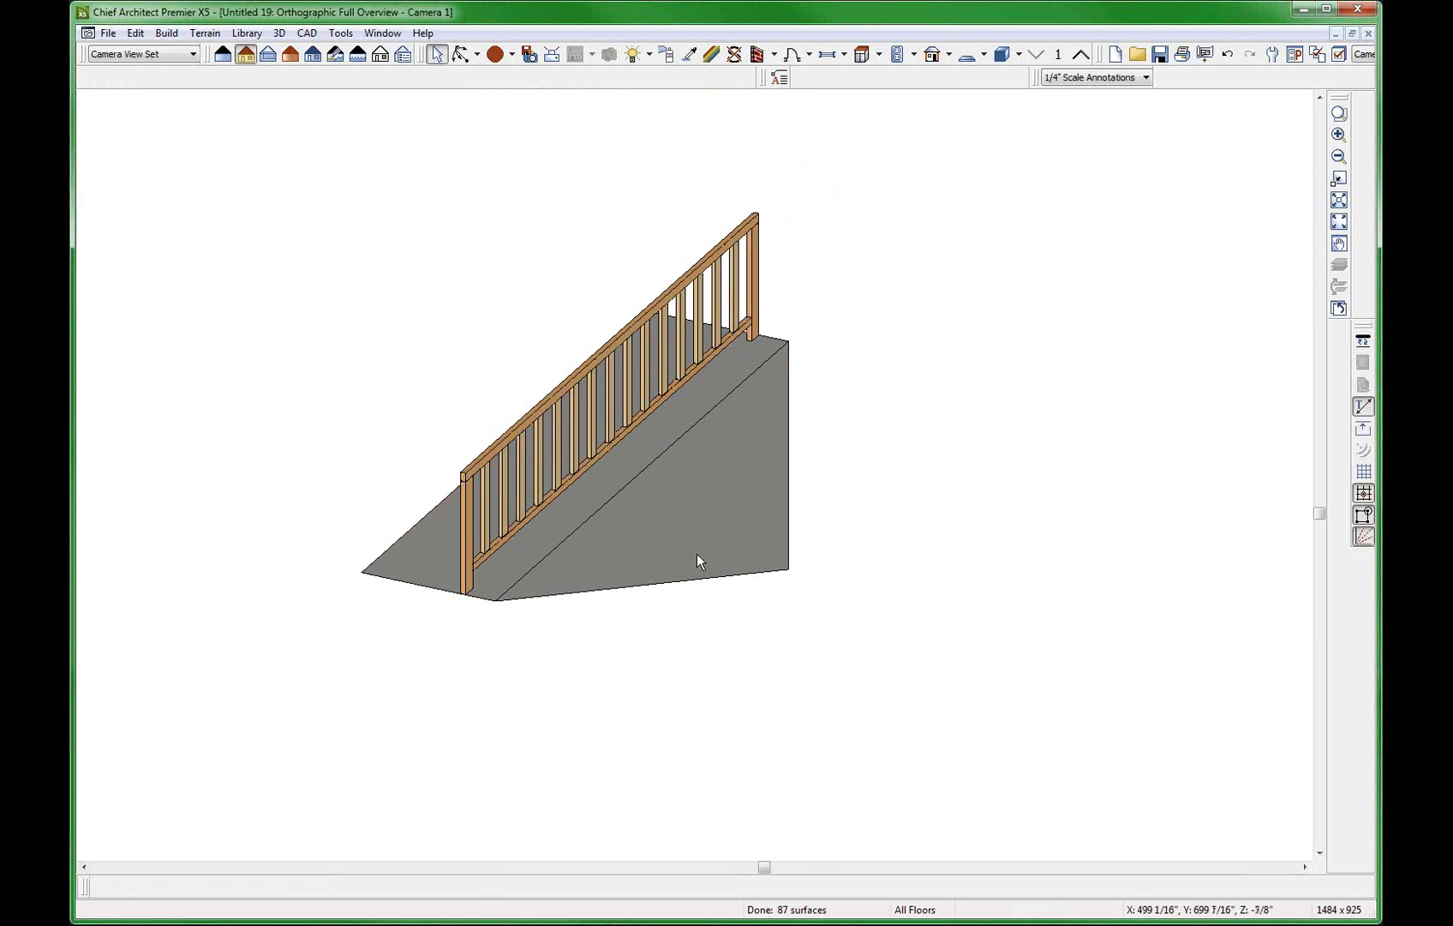
{"action": "right_click", "coordinate": [721, 508]}
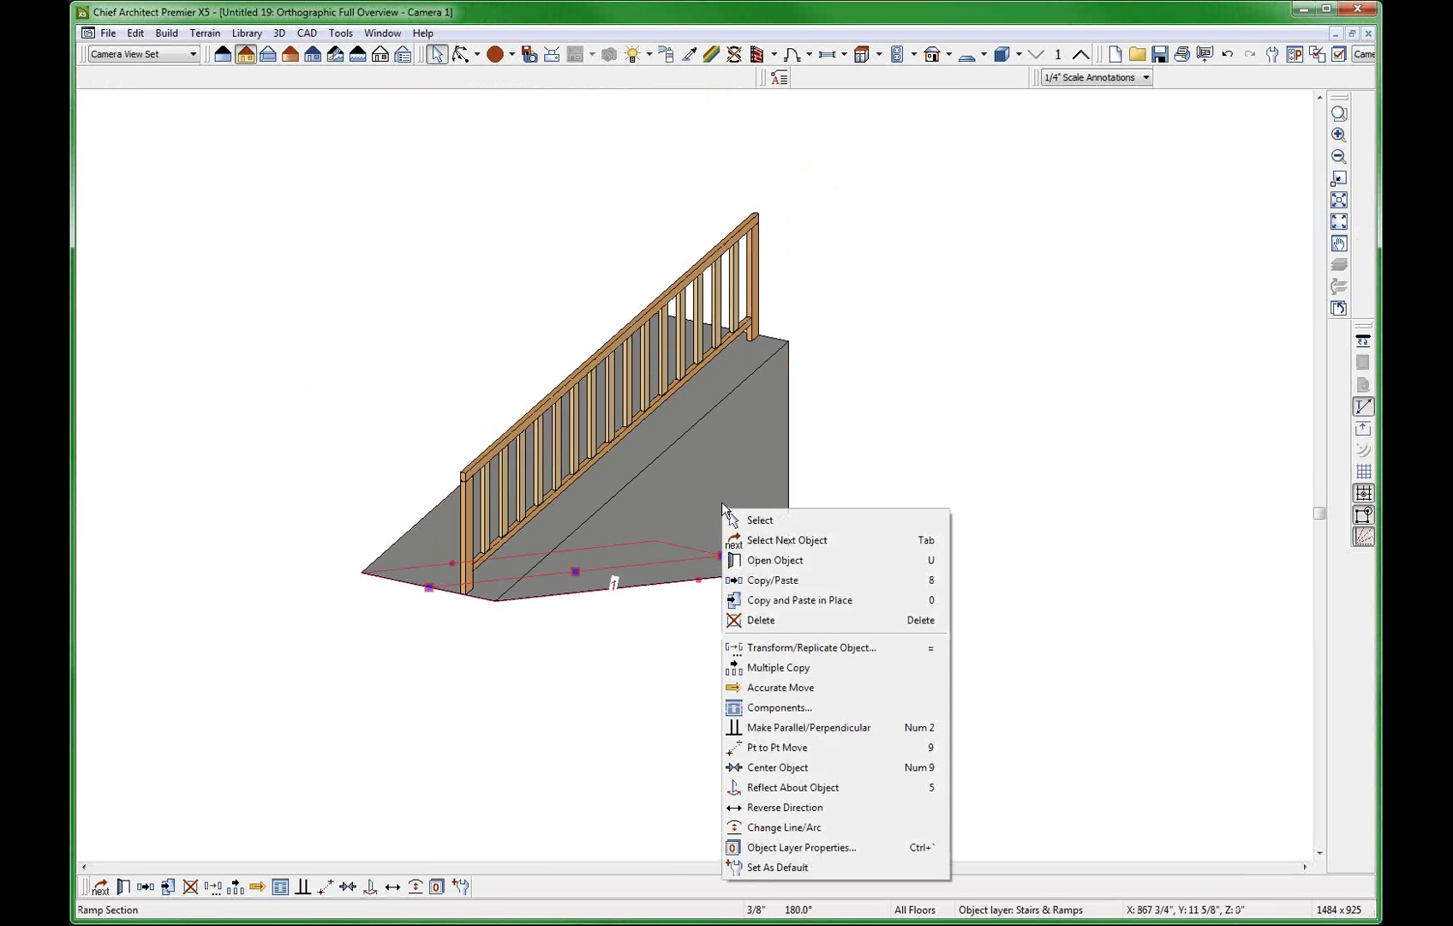
{"action": "left_click", "coordinate": [815, 847]}
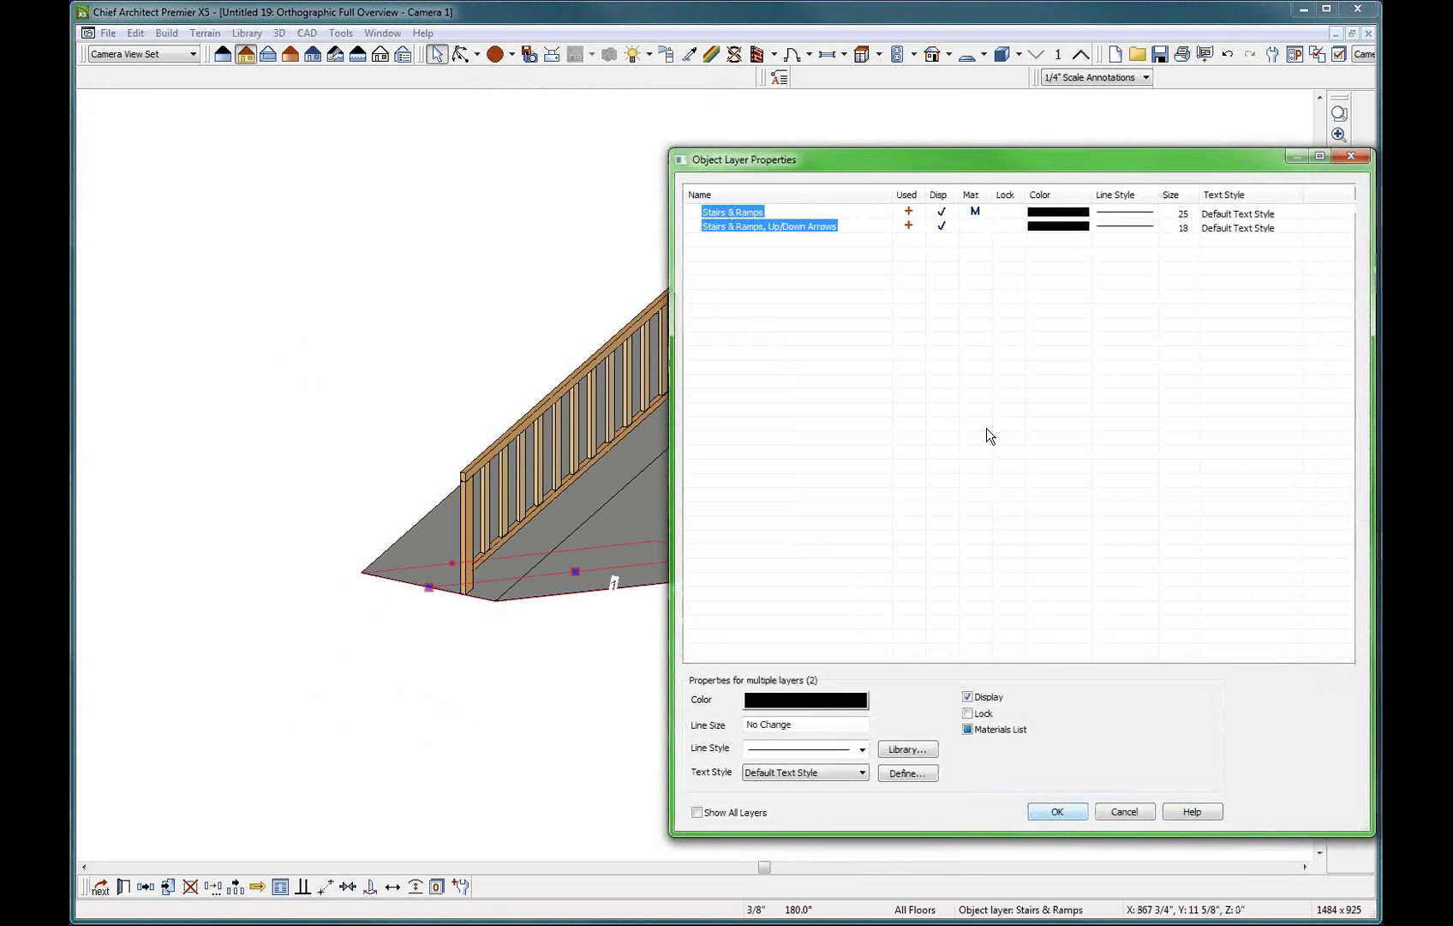
{"action": "left_click", "coordinate": [944, 212]}
{"action": "key", "text": "Return"}
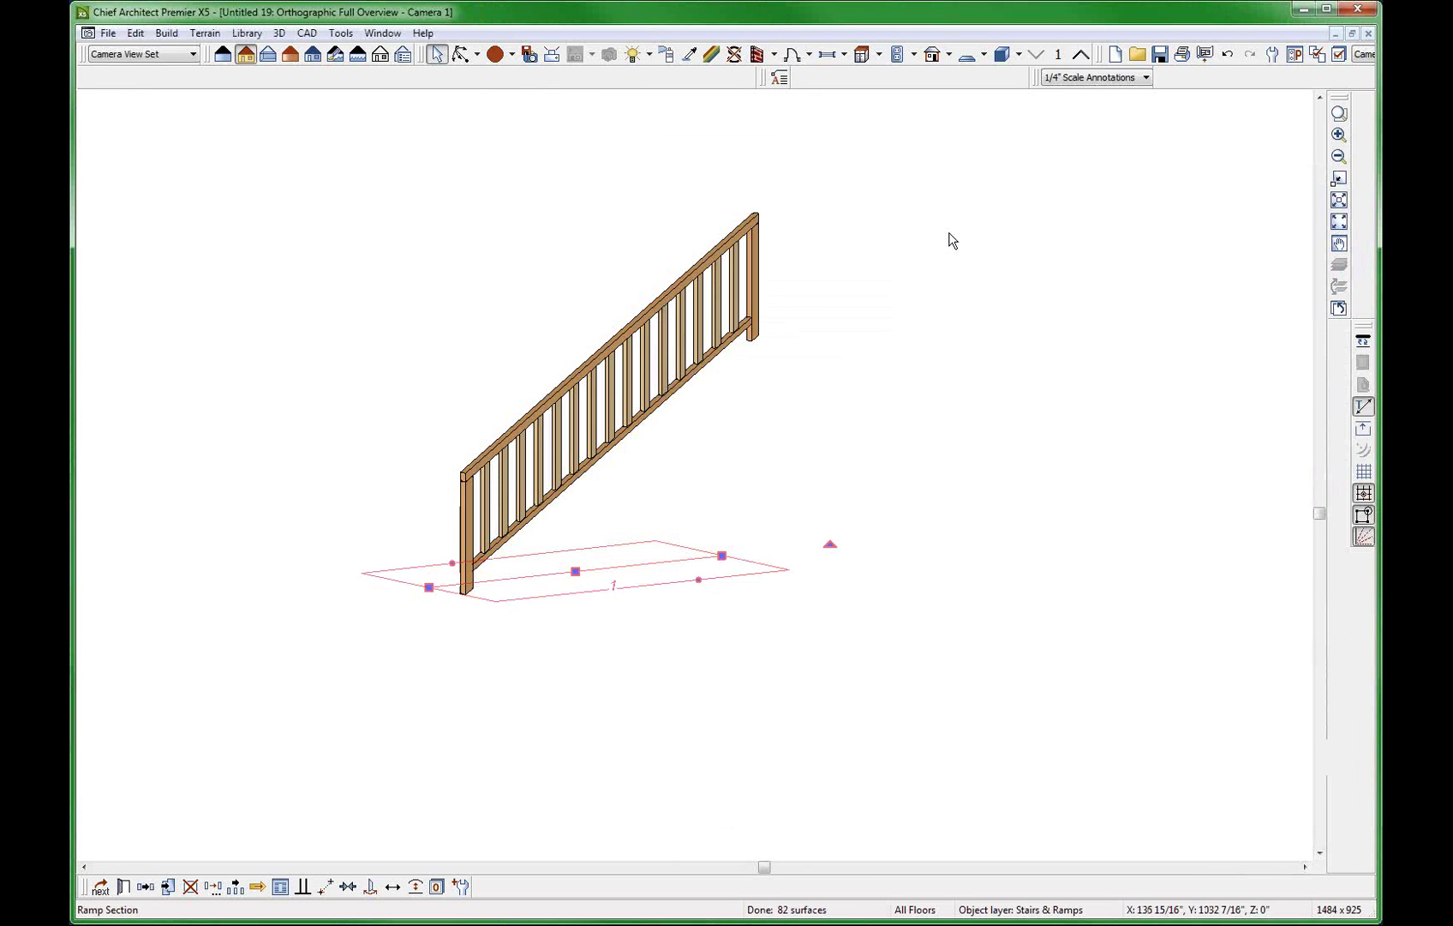
{"action": "left_click", "coordinate": [967, 349]}
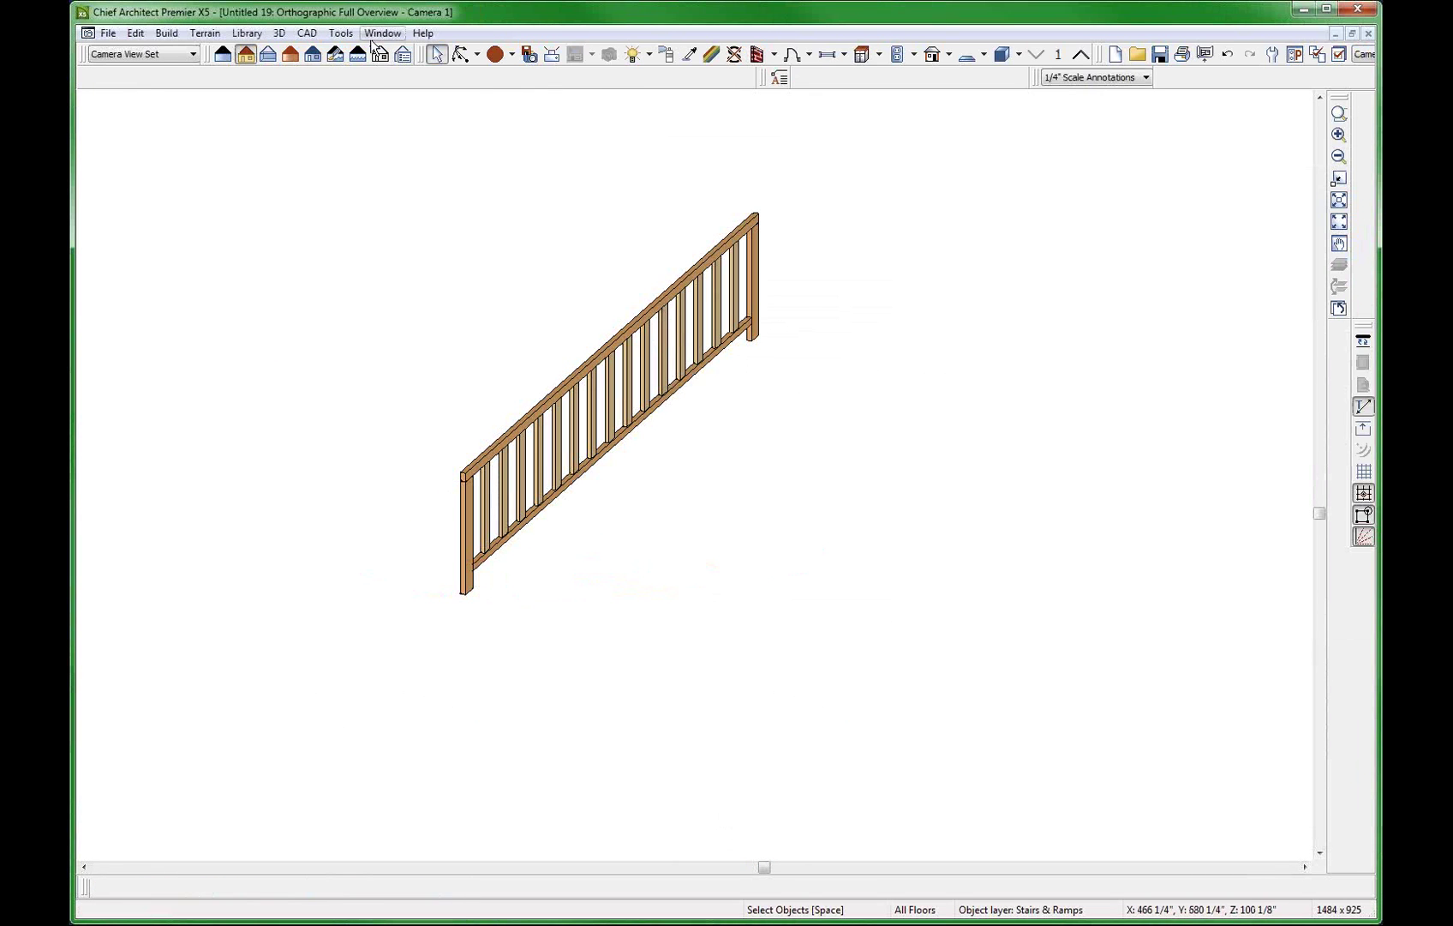
Convert the isolated sloped railing to a symbol in the Millwork category with advanced options shown.
{"action": "left_click", "coordinate": [333, 34]}
{"action": "mouse_move", "coordinate": [377, 160]}
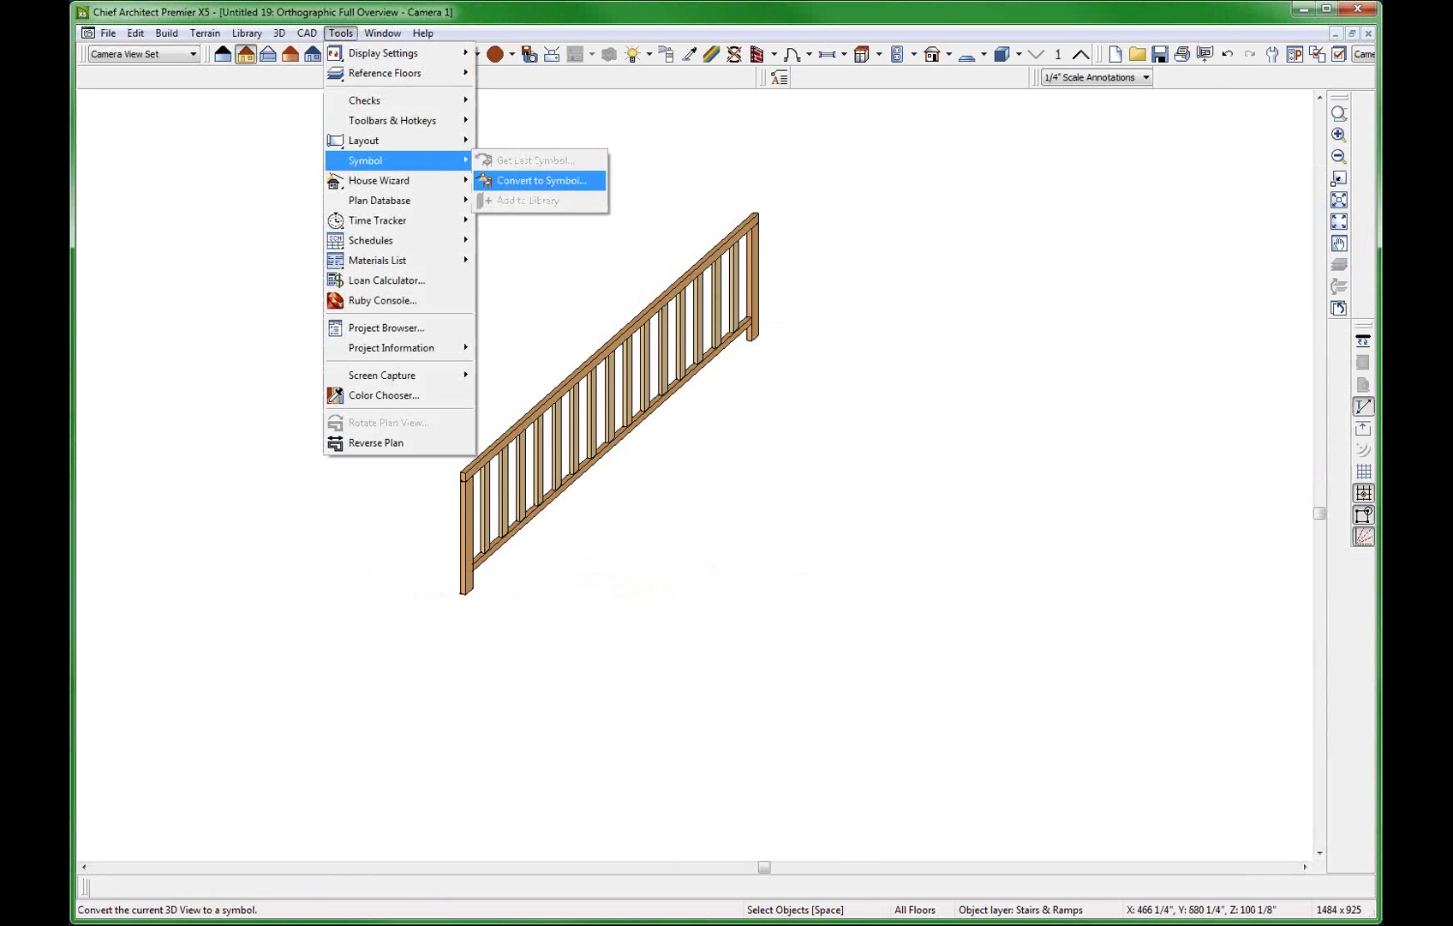
{"action": "left_click", "coordinate": [541, 180]}
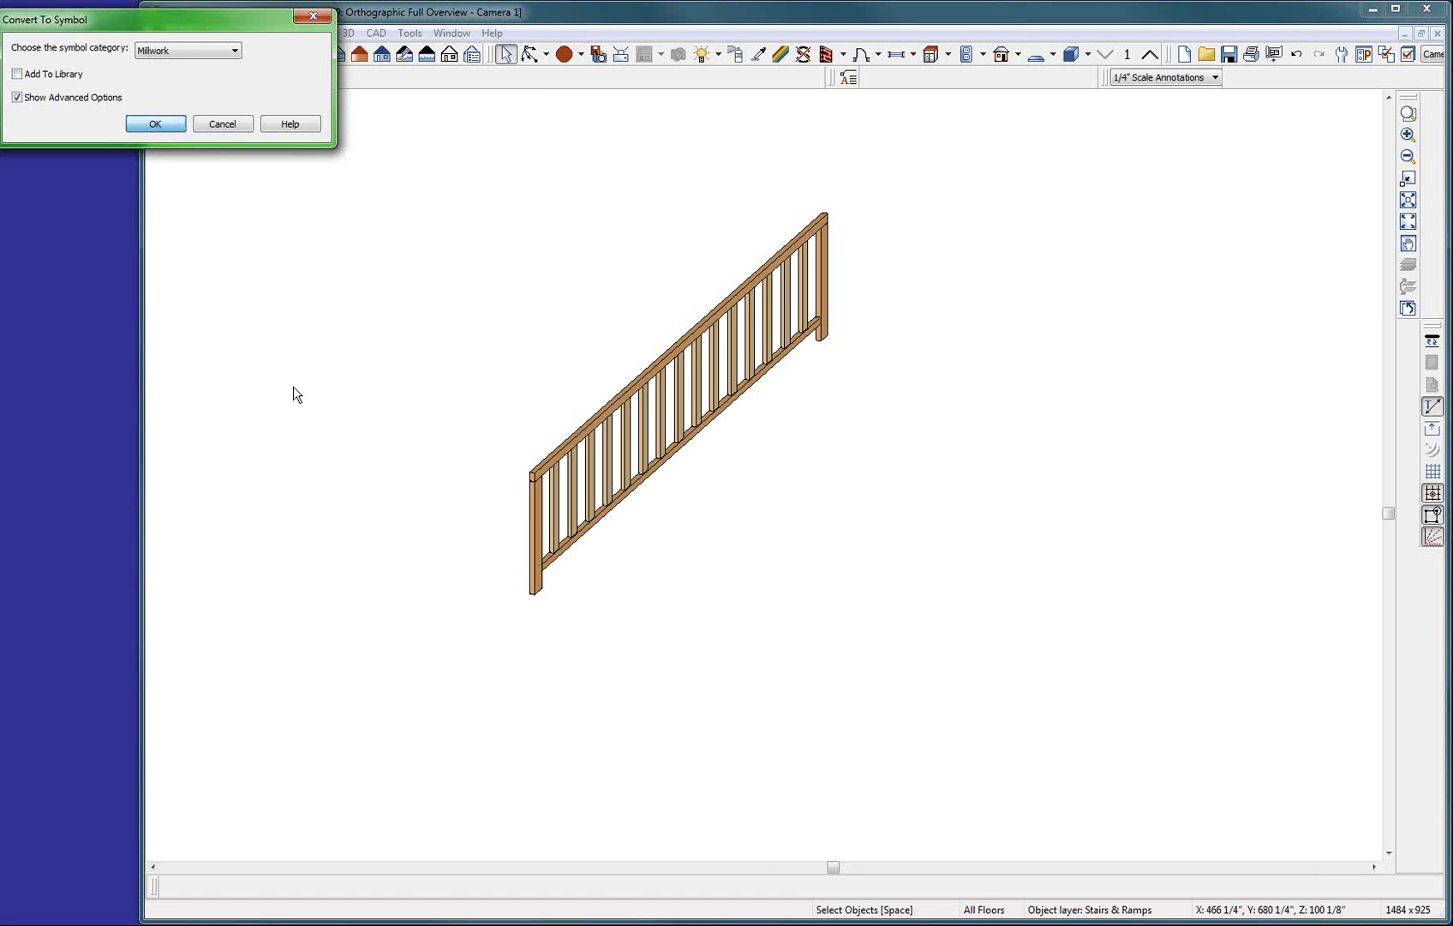
{"action": "key", "text": "Return"}
{"action": "left_click", "coordinate": [299, 431]}
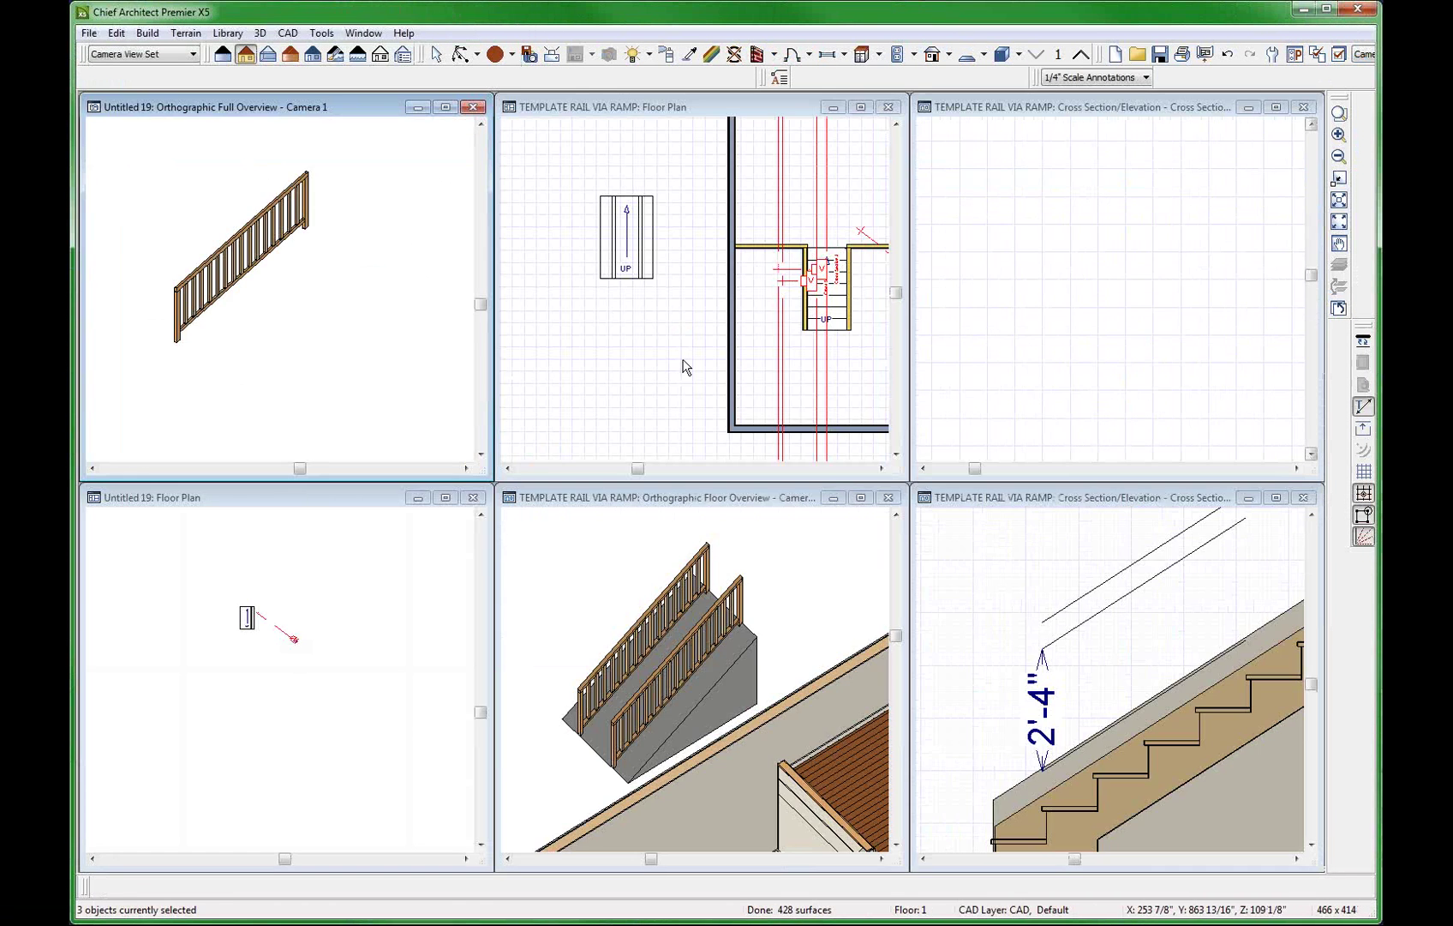
Place the converted rail symbol in the template floor plan, just beyond the second staircase.
{"action": "left_click", "coordinate": [662, 373]}
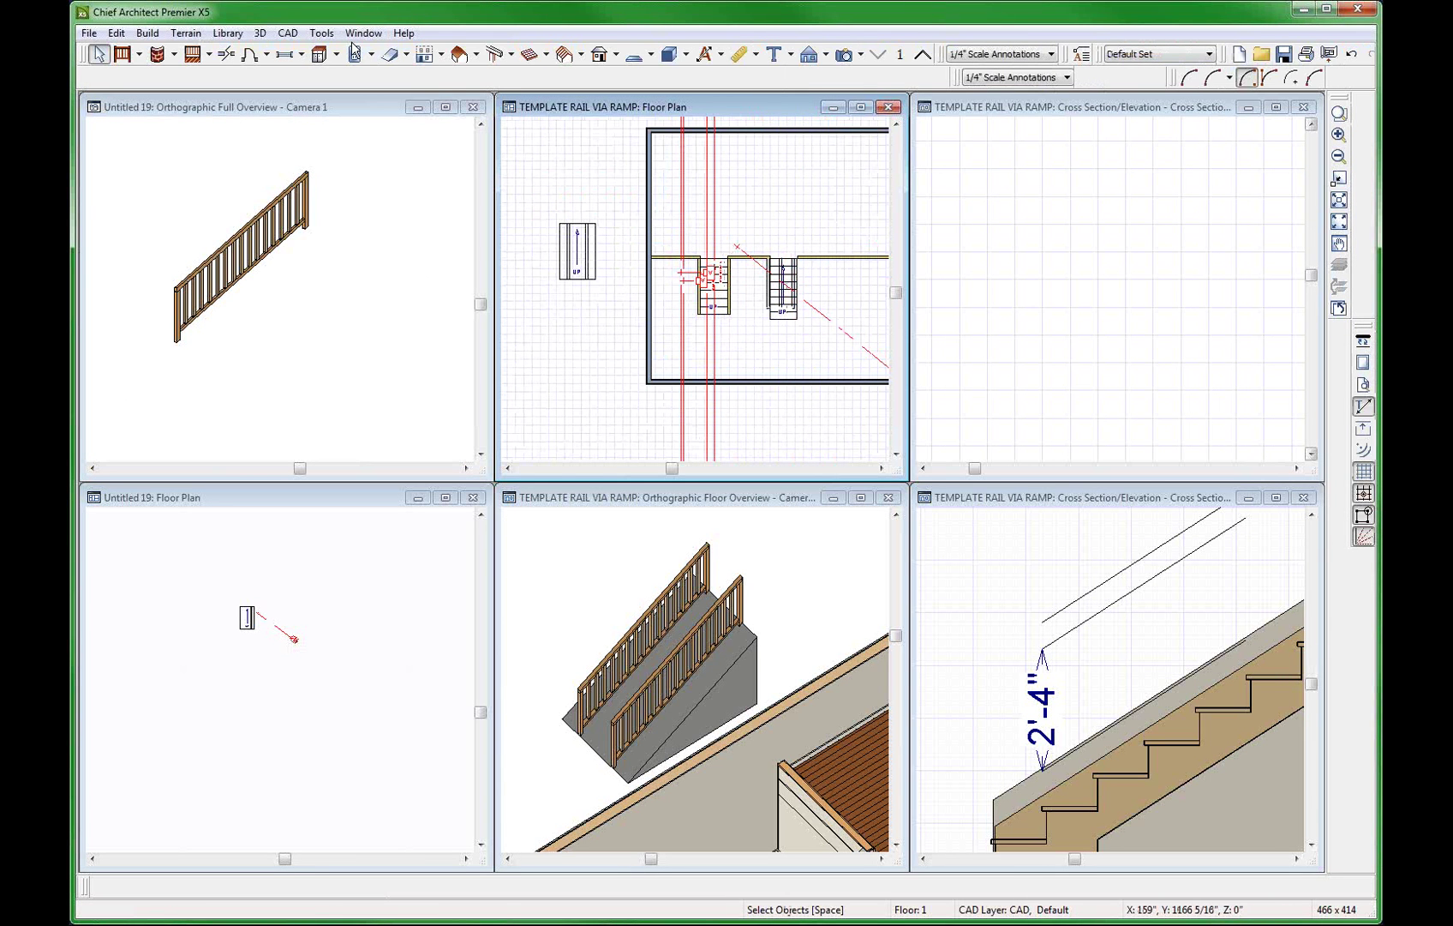
{"action": "left_click", "coordinate": [323, 33]}
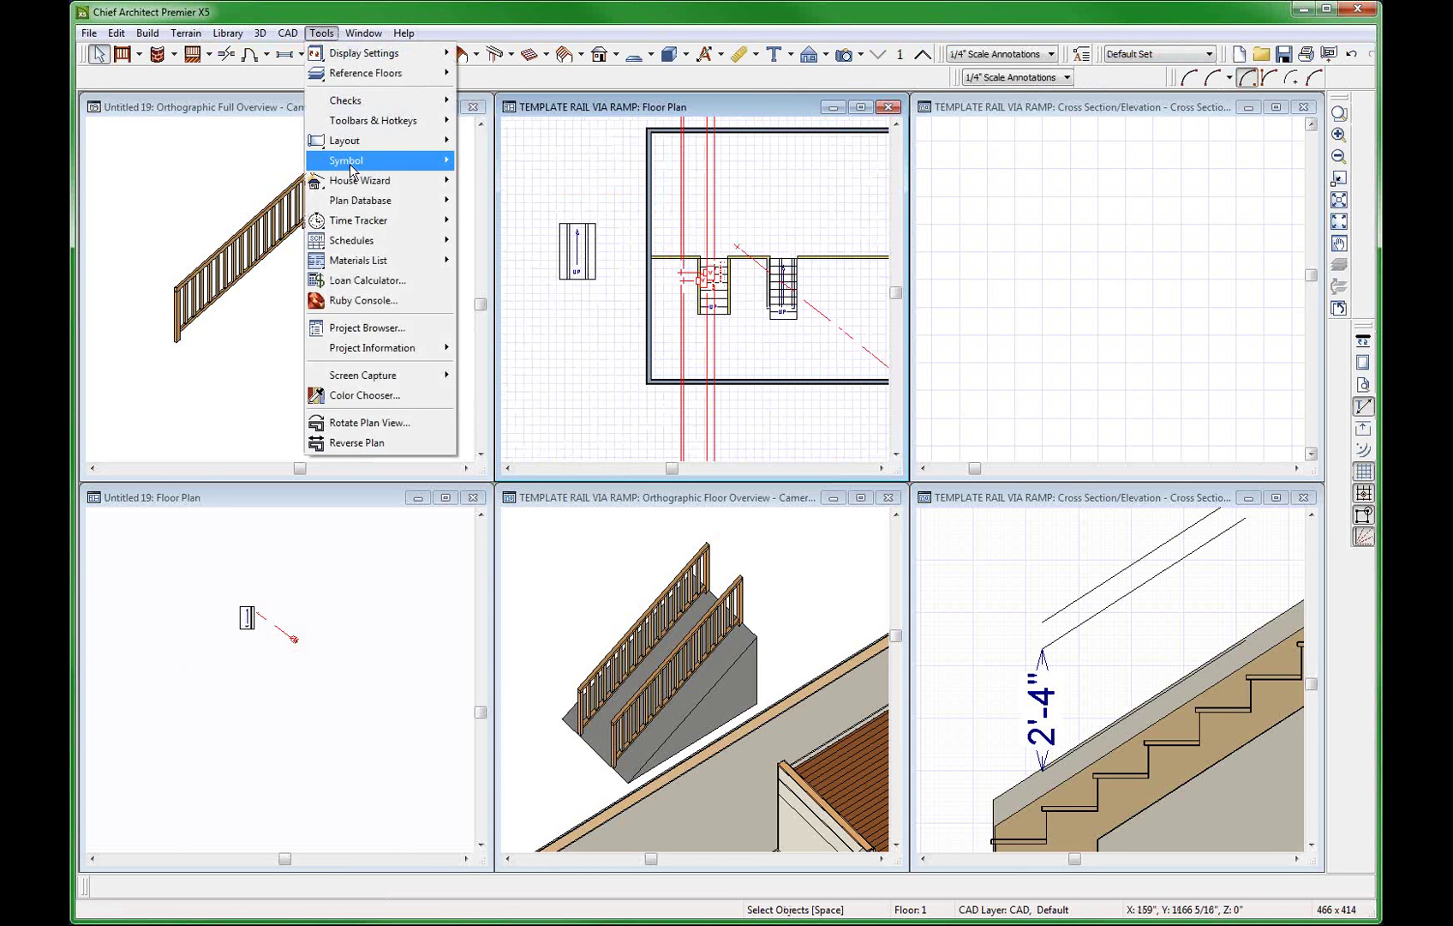
{"action": "mouse_move", "coordinate": [351, 156]}
{"action": "left_click", "coordinate": [514, 160]}
{"action": "left_click", "coordinate": [829, 295]}
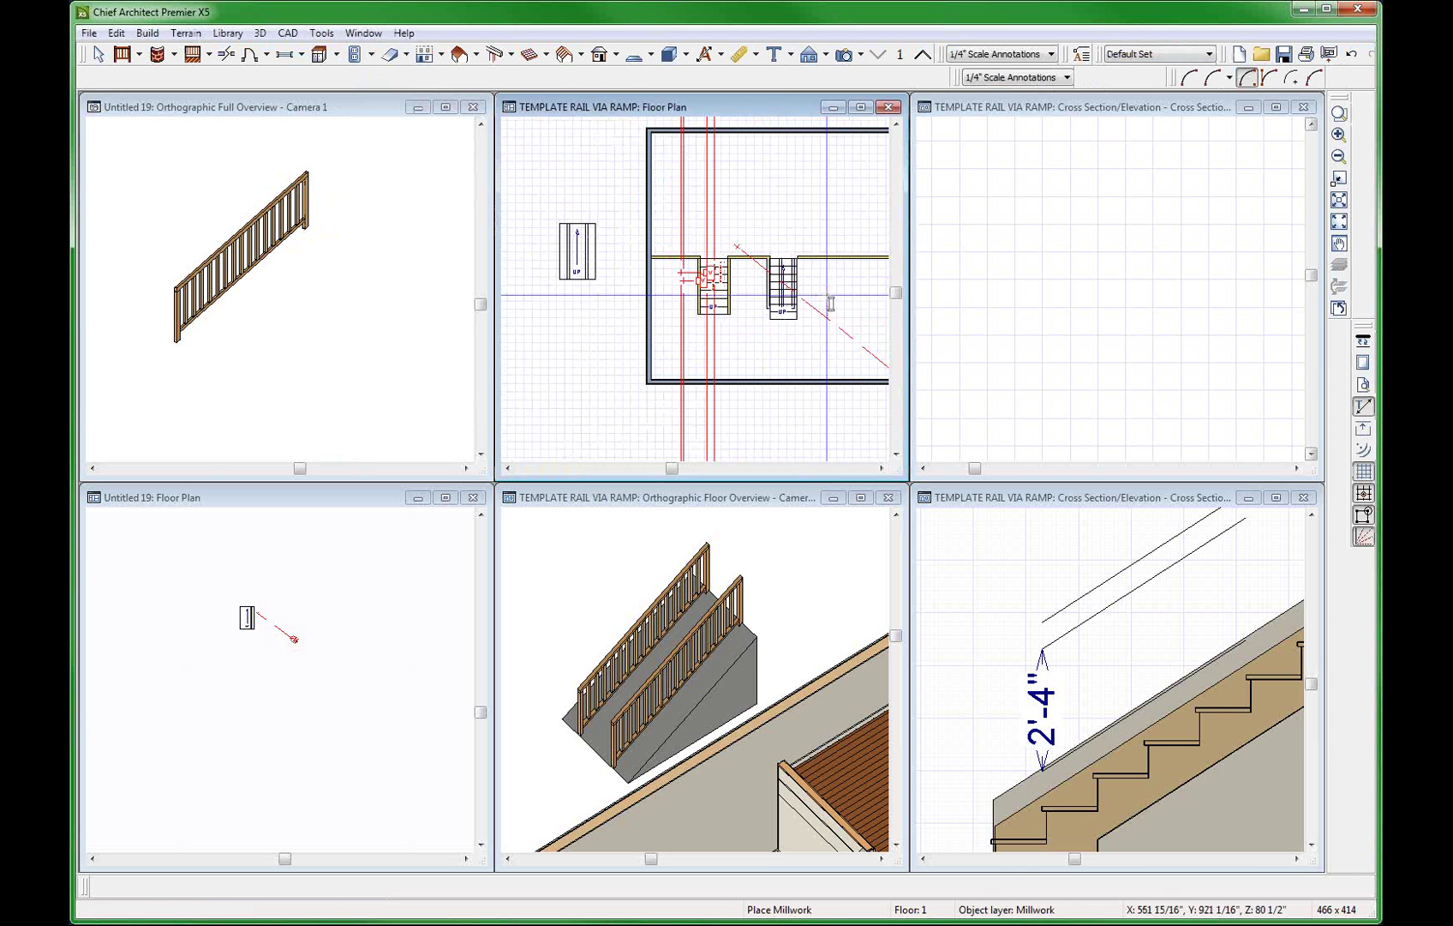
{"action": "scroll", "coordinate": [831, 294], "scroll_direction": "up", "scroll_amount": 2}
{"action": "left_click", "coordinate": [830, 285]}
{"action": "scroll", "coordinate": [830, 285], "scroll_direction": "up", "scroll_amount": 2}
{"action": "scroll", "coordinate": [831, 283], "scroll_direction": "down", "scroll_amount": 2}
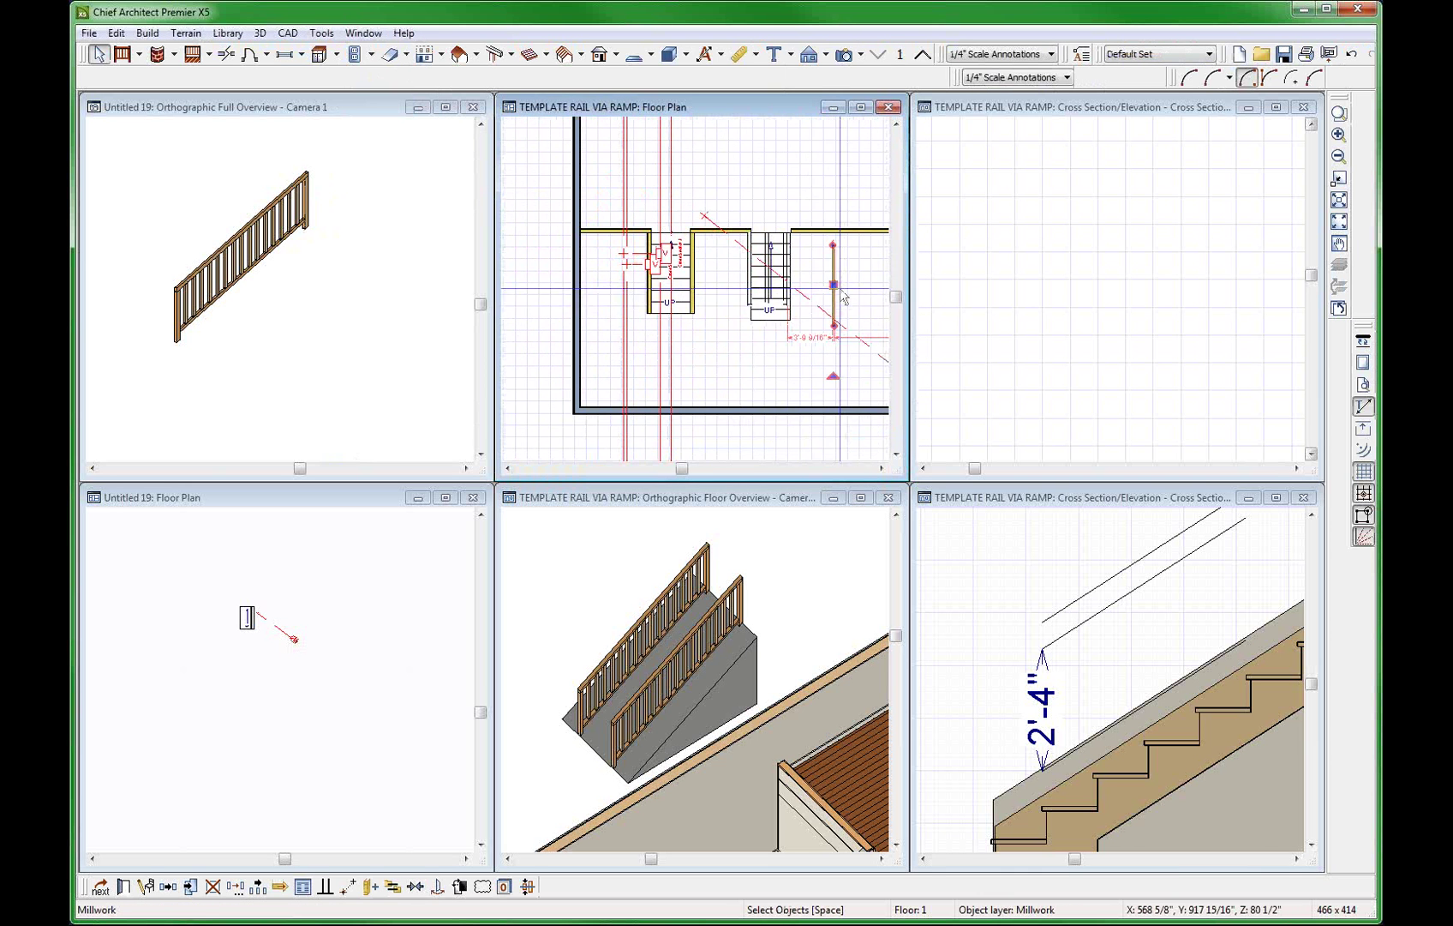
Move the rail symbol onto the right sloped wall of the walled staircase in the floor plan.
{"action": "left_click_drag", "start_coordinate": [832, 283], "coordinate": [705, 269]}
{"action": "left_click", "coordinate": [782, 710]}
{"action": "scroll", "coordinate": [781, 710], "scroll_direction": "up", "scroll_amount": 5}
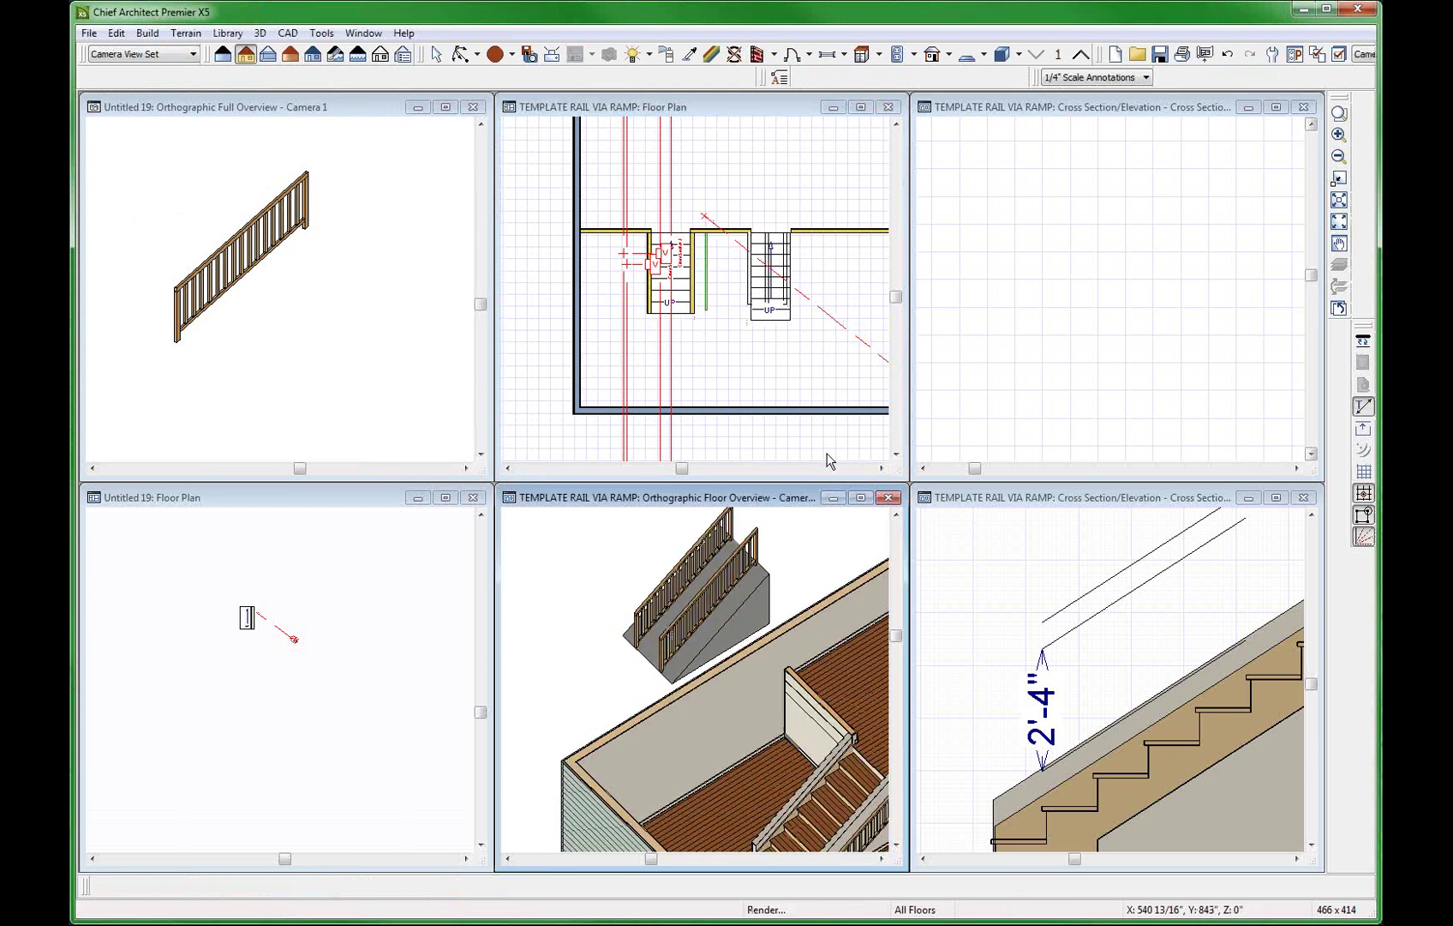
{"action": "scroll", "coordinate": [800, 672], "scroll_direction": "up", "scroll_amount": 2}
{"action": "scroll", "coordinate": [825, 656], "scroll_direction": "down", "scroll_amount": 1}
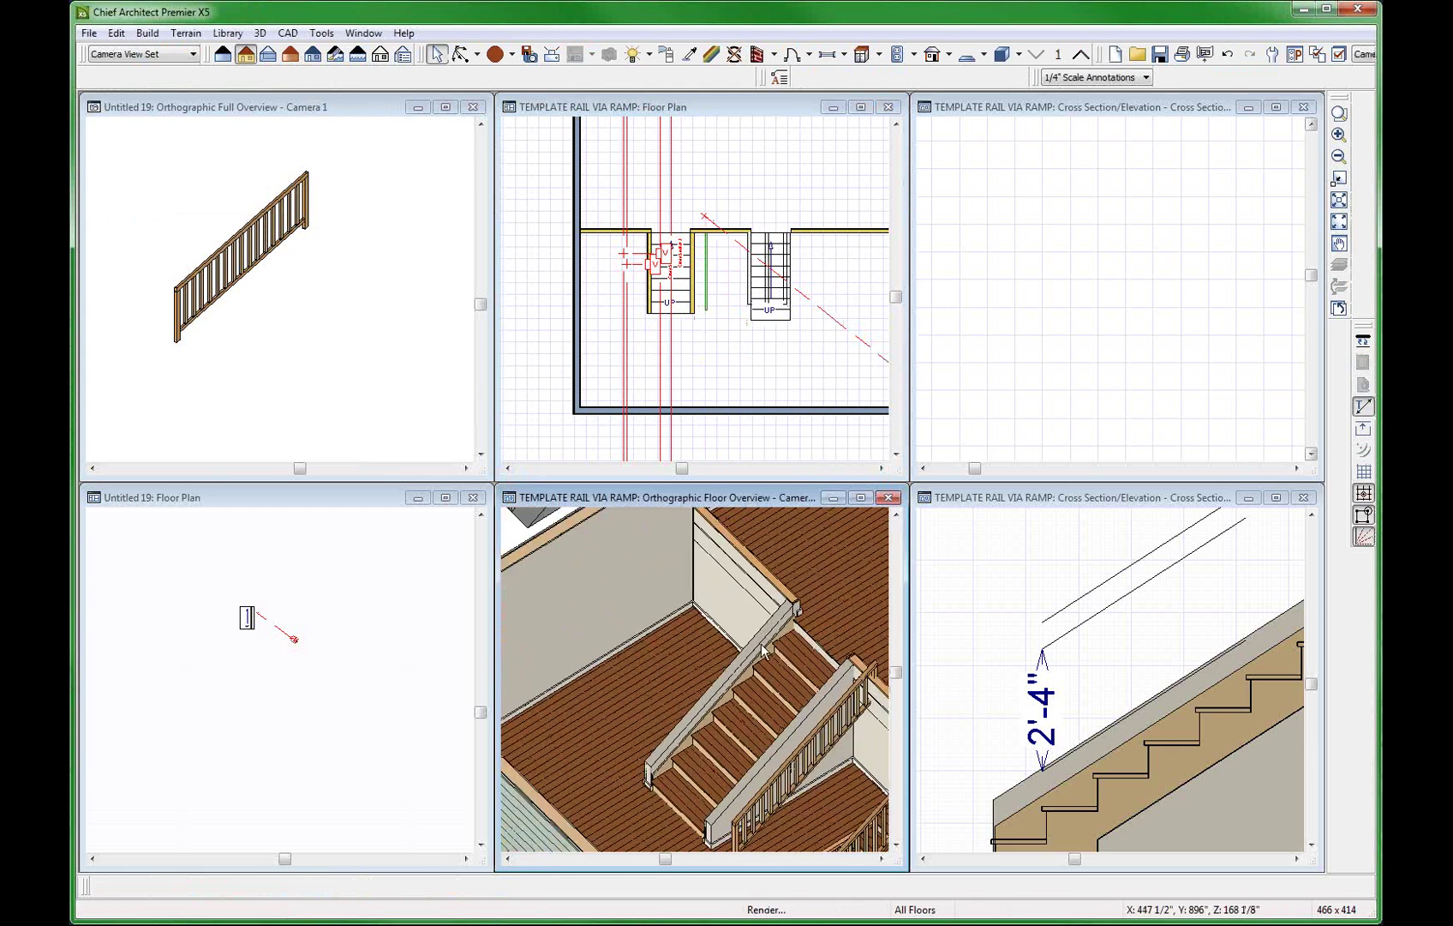
{"action": "scroll", "coordinate": [845, 642], "scroll_direction": "up", "scroll_amount": 1}
{"action": "scroll", "coordinate": [755, 548], "scroll_direction": "down", "scroll_amount": 1}
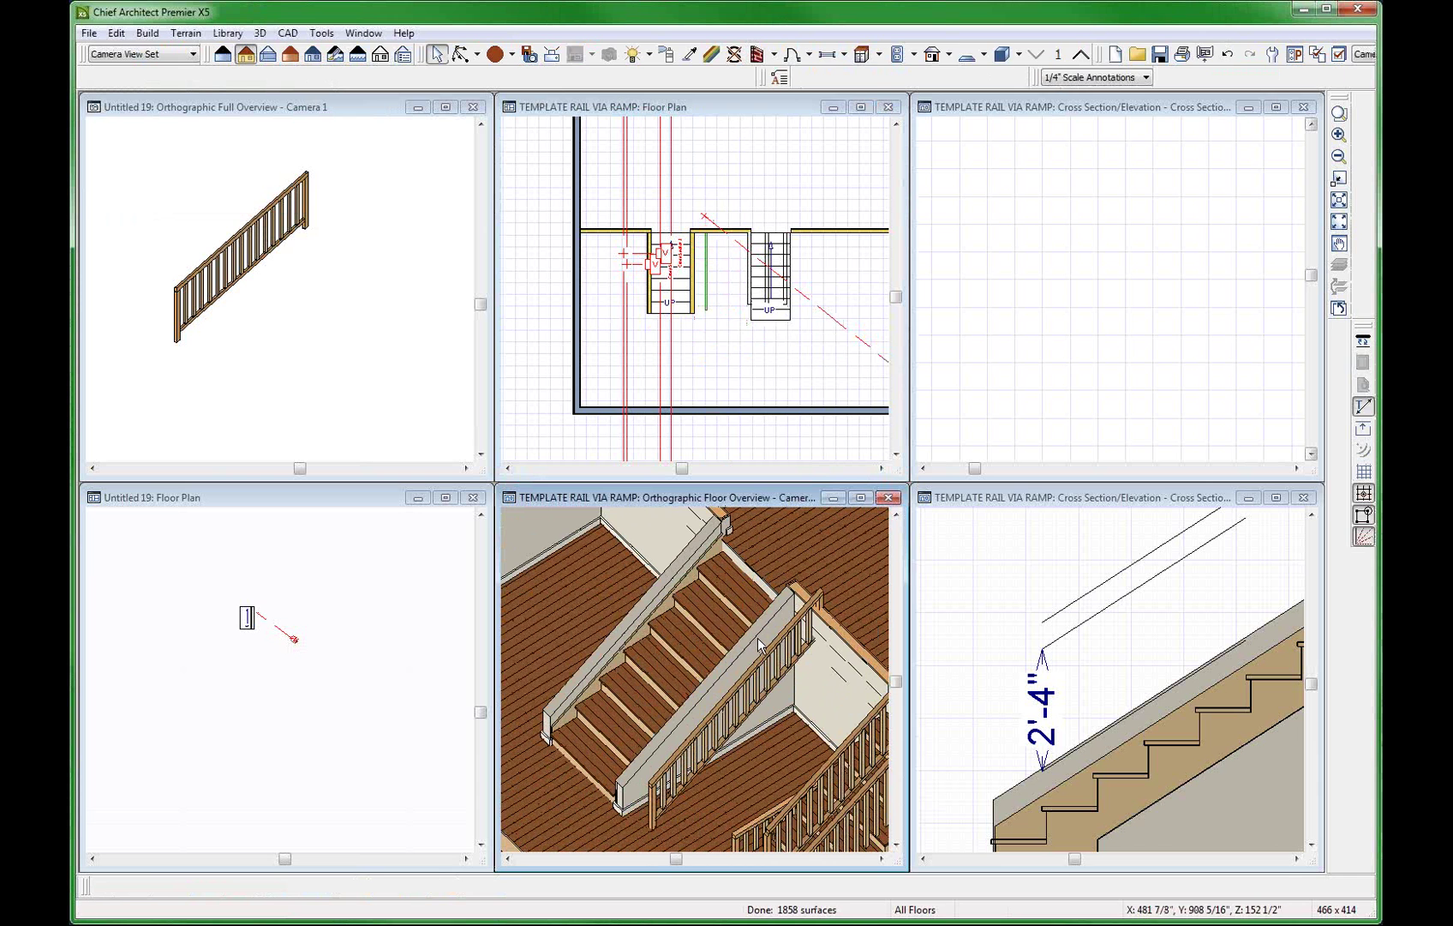
{"action": "left_click", "coordinate": [708, 287]}
{"action": "scroll", "coordinate": [708, 287], "scroll_direction": "up", "scroll_amount": 2}
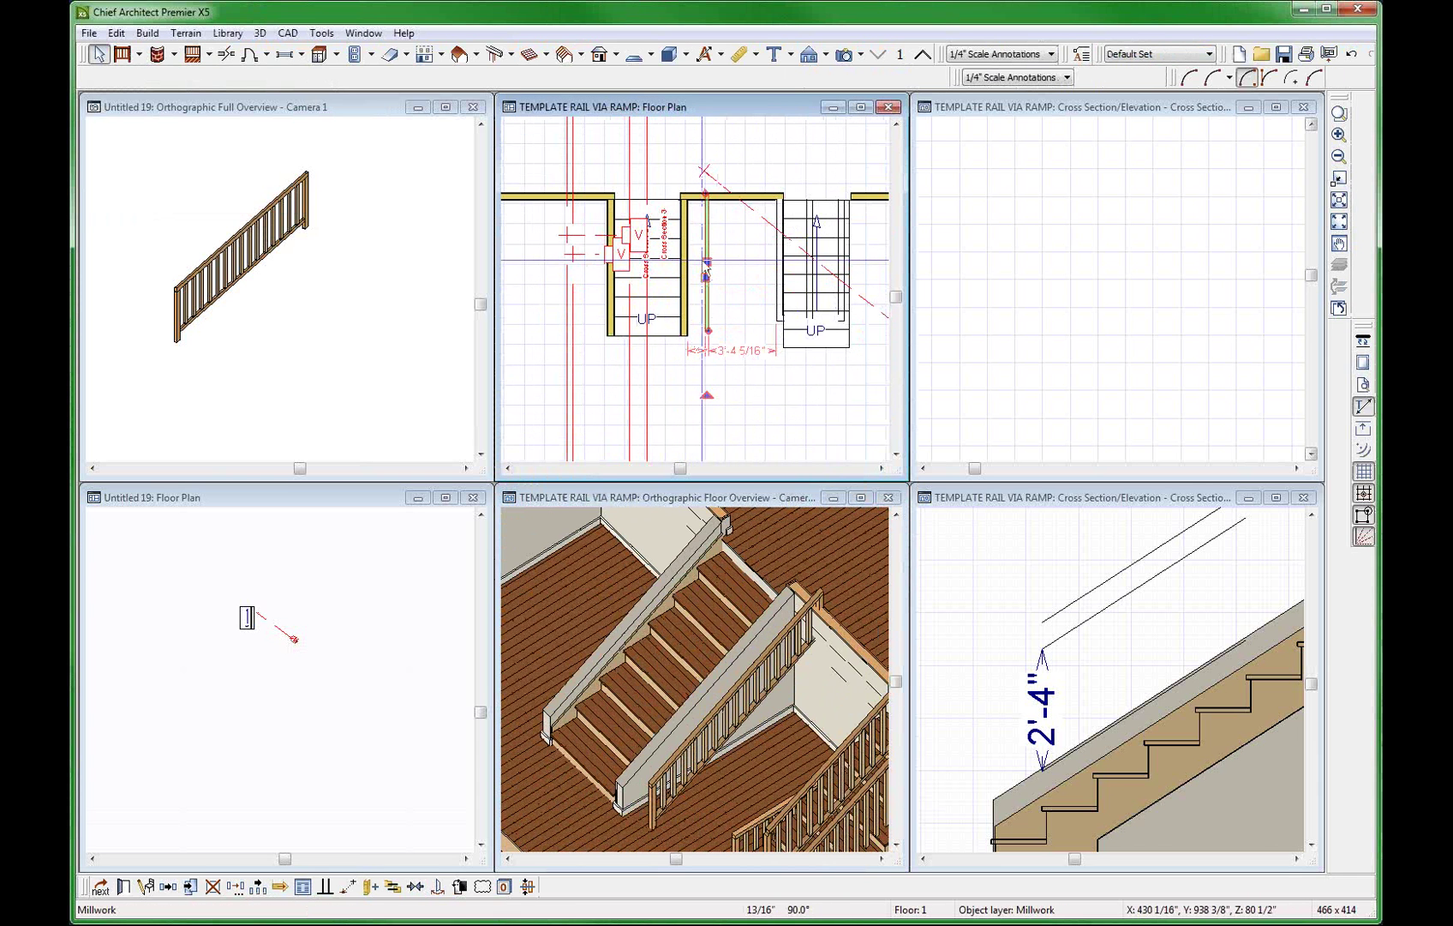
{"action": "left_click", "coordinate": [679, 266]}
{"action": "left_click_drag", "start_coordinate": [679, 266], "coordinate": [683, 266]}
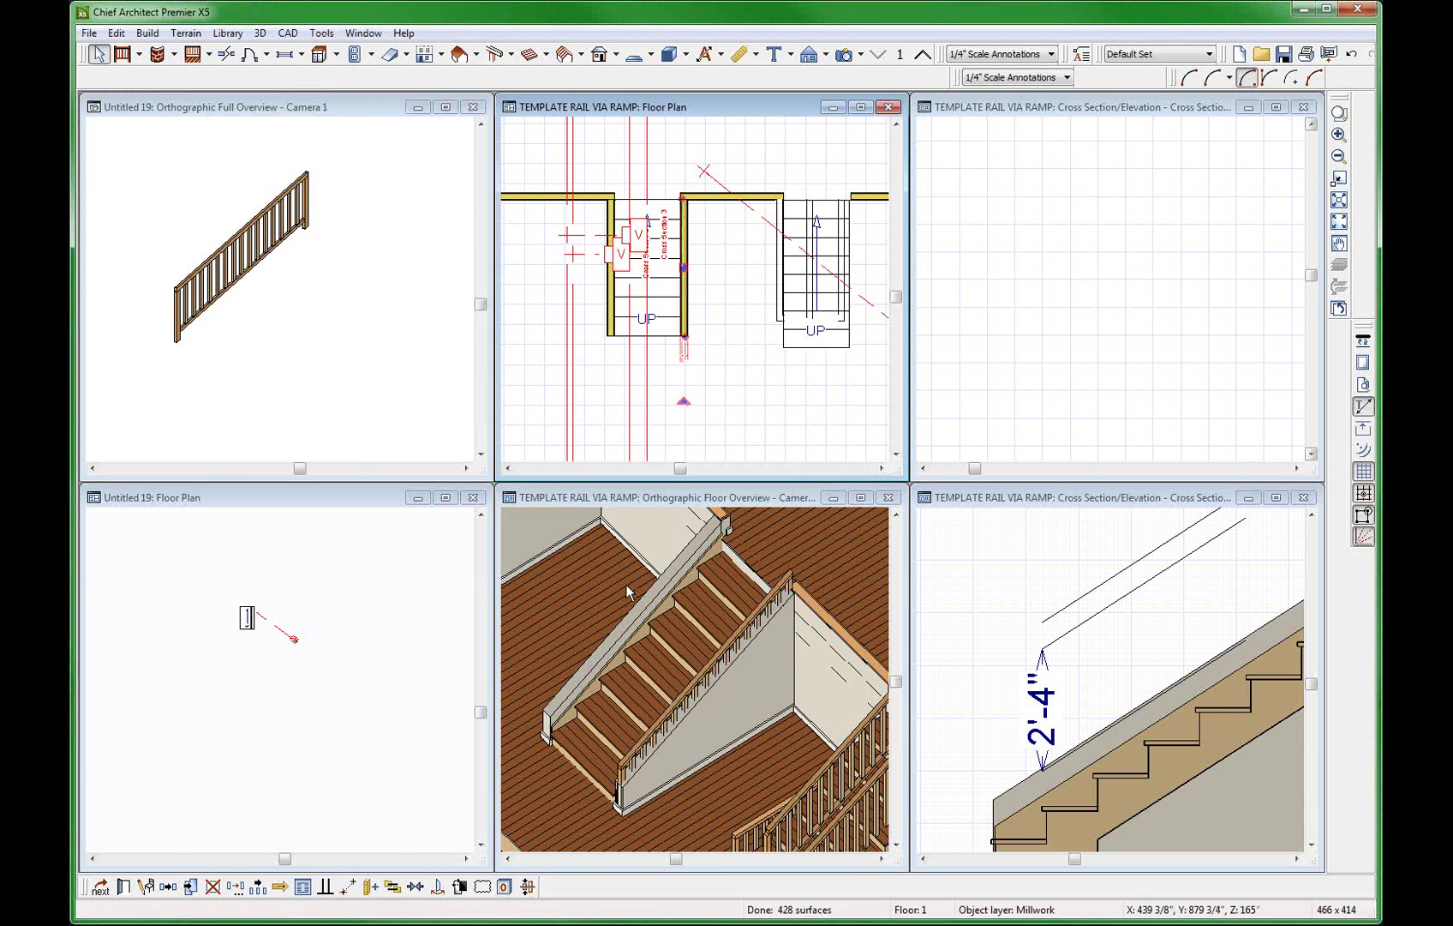
Raise the rail above the sloped wall with a vertical Transform/Replicate move relative to itself.
{"action": "key", "text": "ctrl+t"}
{"action": "left_click", "coordinate": [230, 239]}
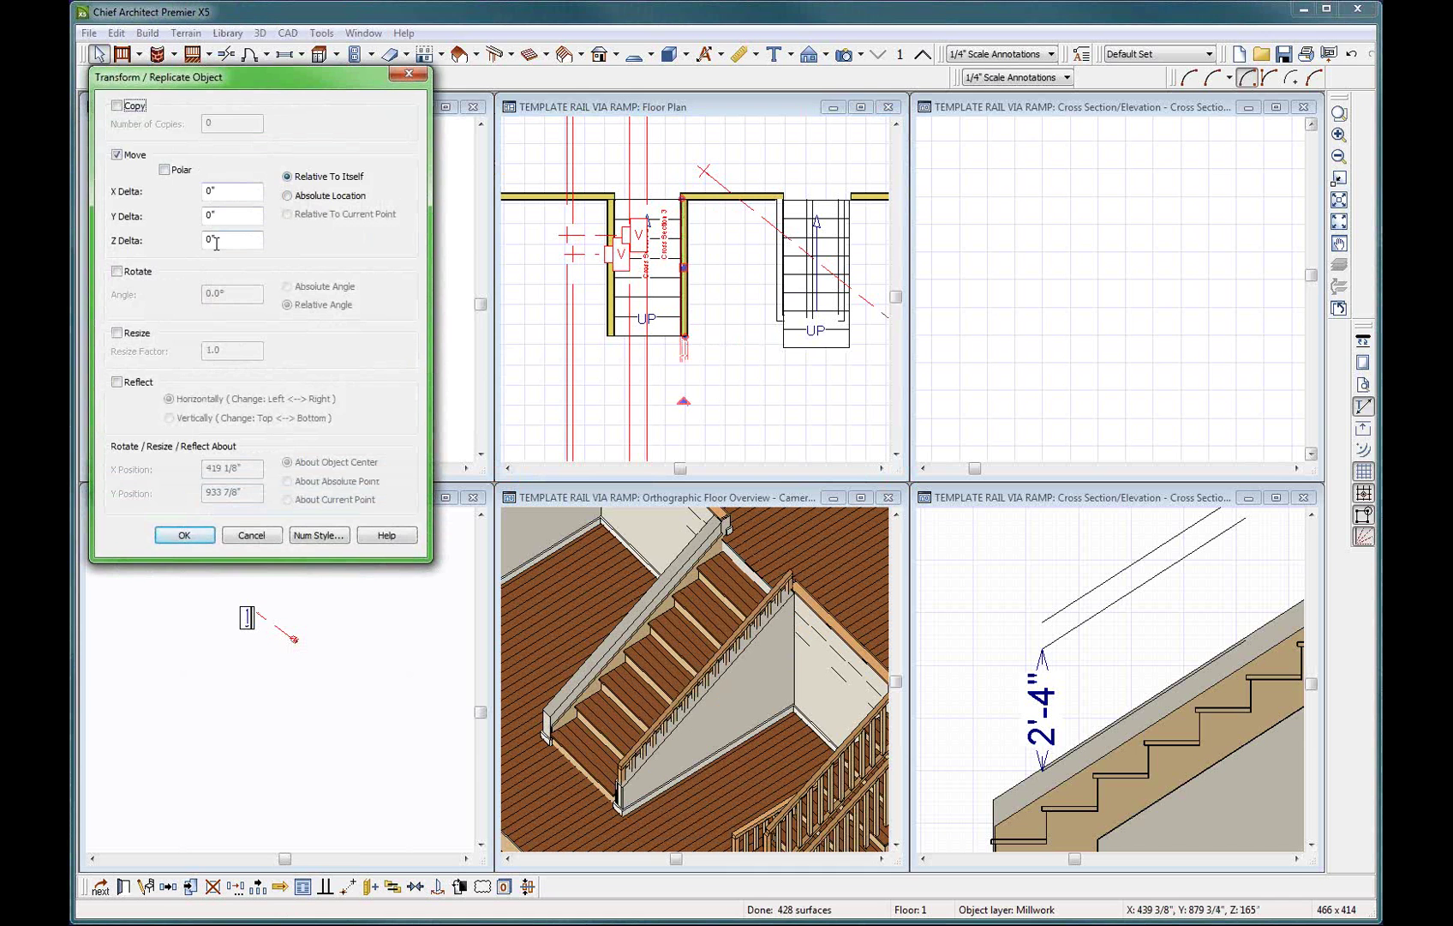
{"action": "key", "text": "Return"}
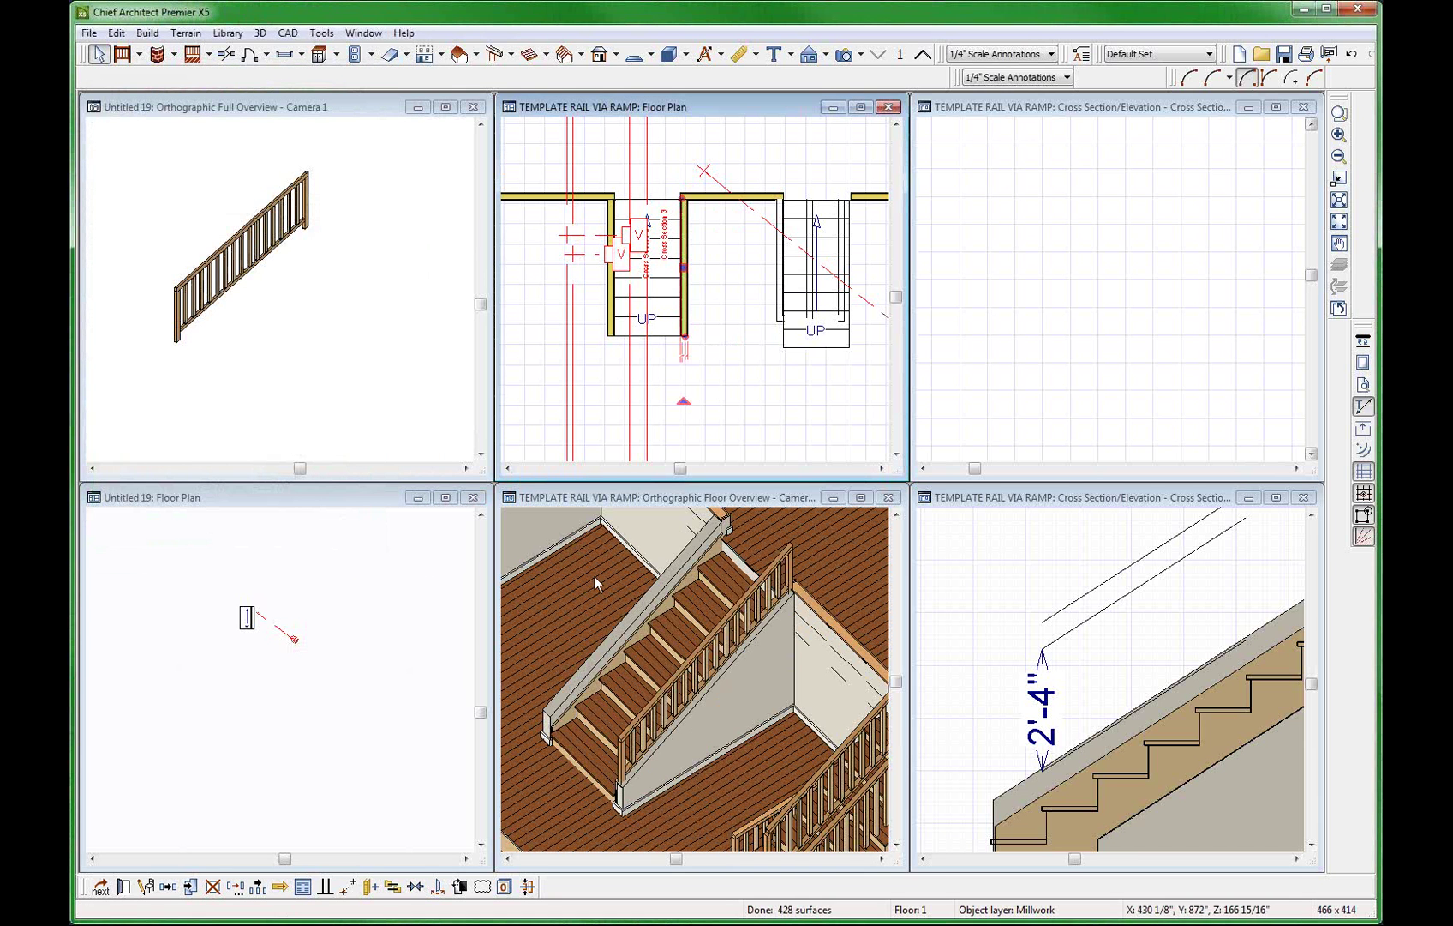
Raise the rail further with another relative Z move, then shift it by a Z delta of -2" over the sloped wall.
{"action": "left_click", "coordinate": [752, 547]}
{"action": "scroll", "coordinate": [752, 540], "scroll_direction": "up", "scroll_amount": 3}
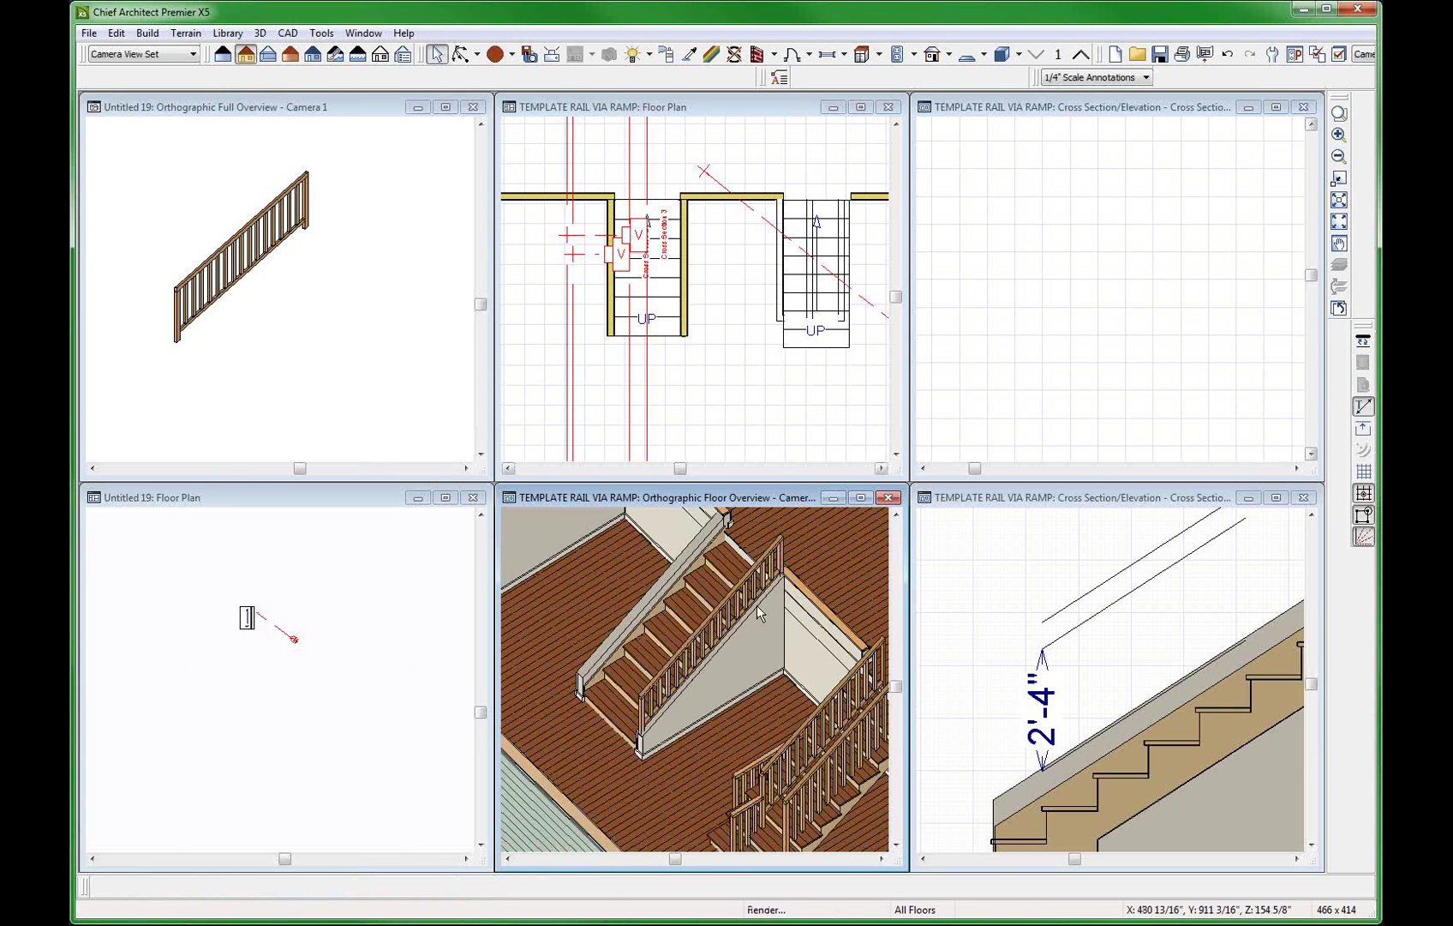
{"action": "scroll", "coordinate": [771, 469], "scroll_direction": "down", "scroll_amount": 3}
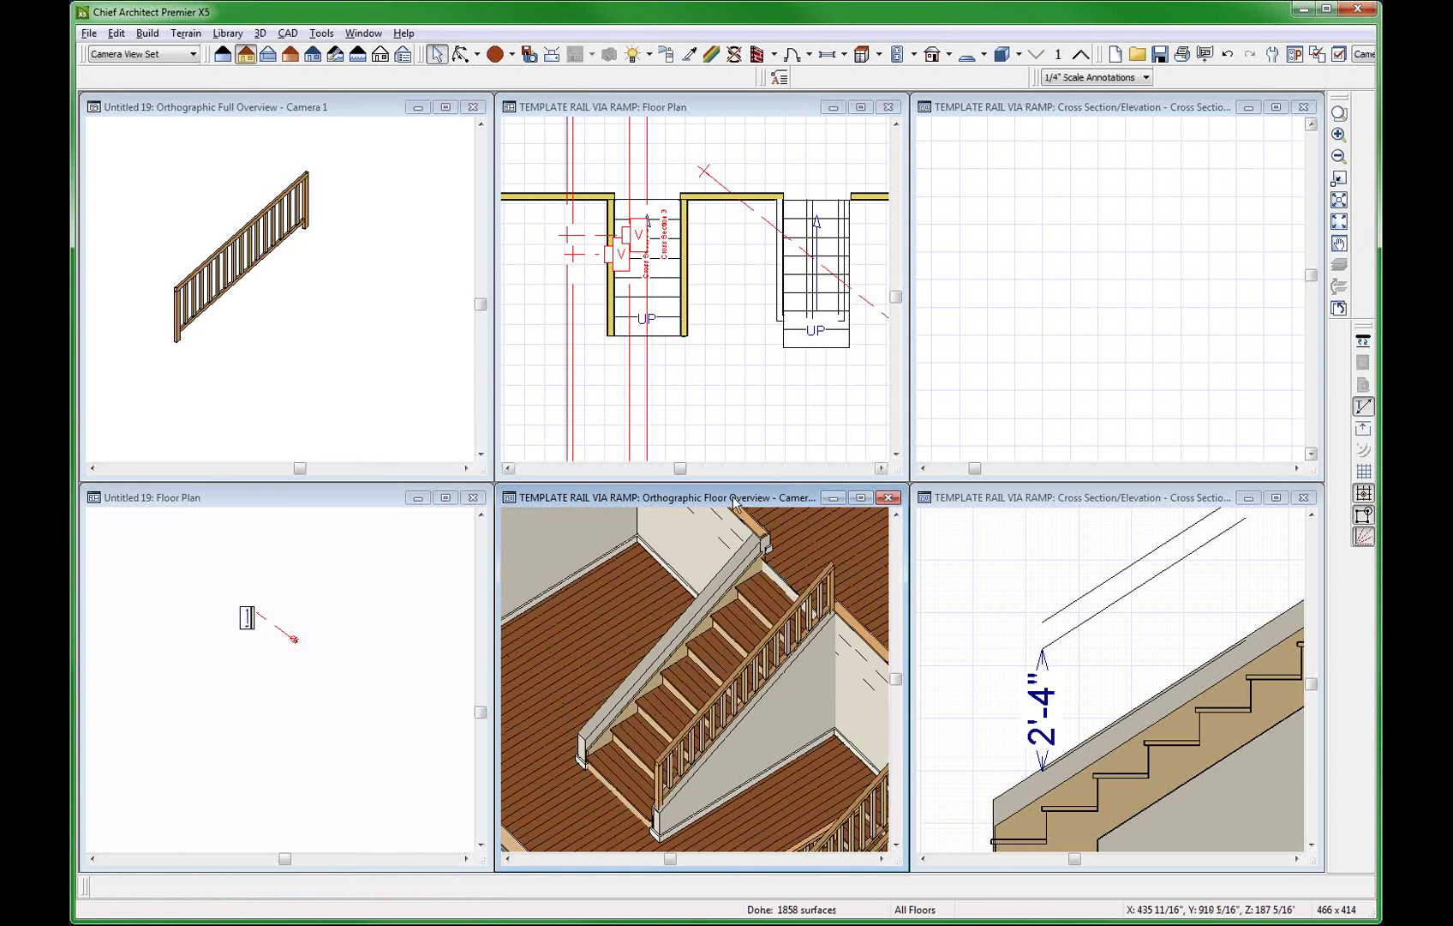
{"action": "key", "text": "alt+z"}
{"action": "left_click_drag", "start_coordinate": [775, 639], "coordinate": [675, 541]}
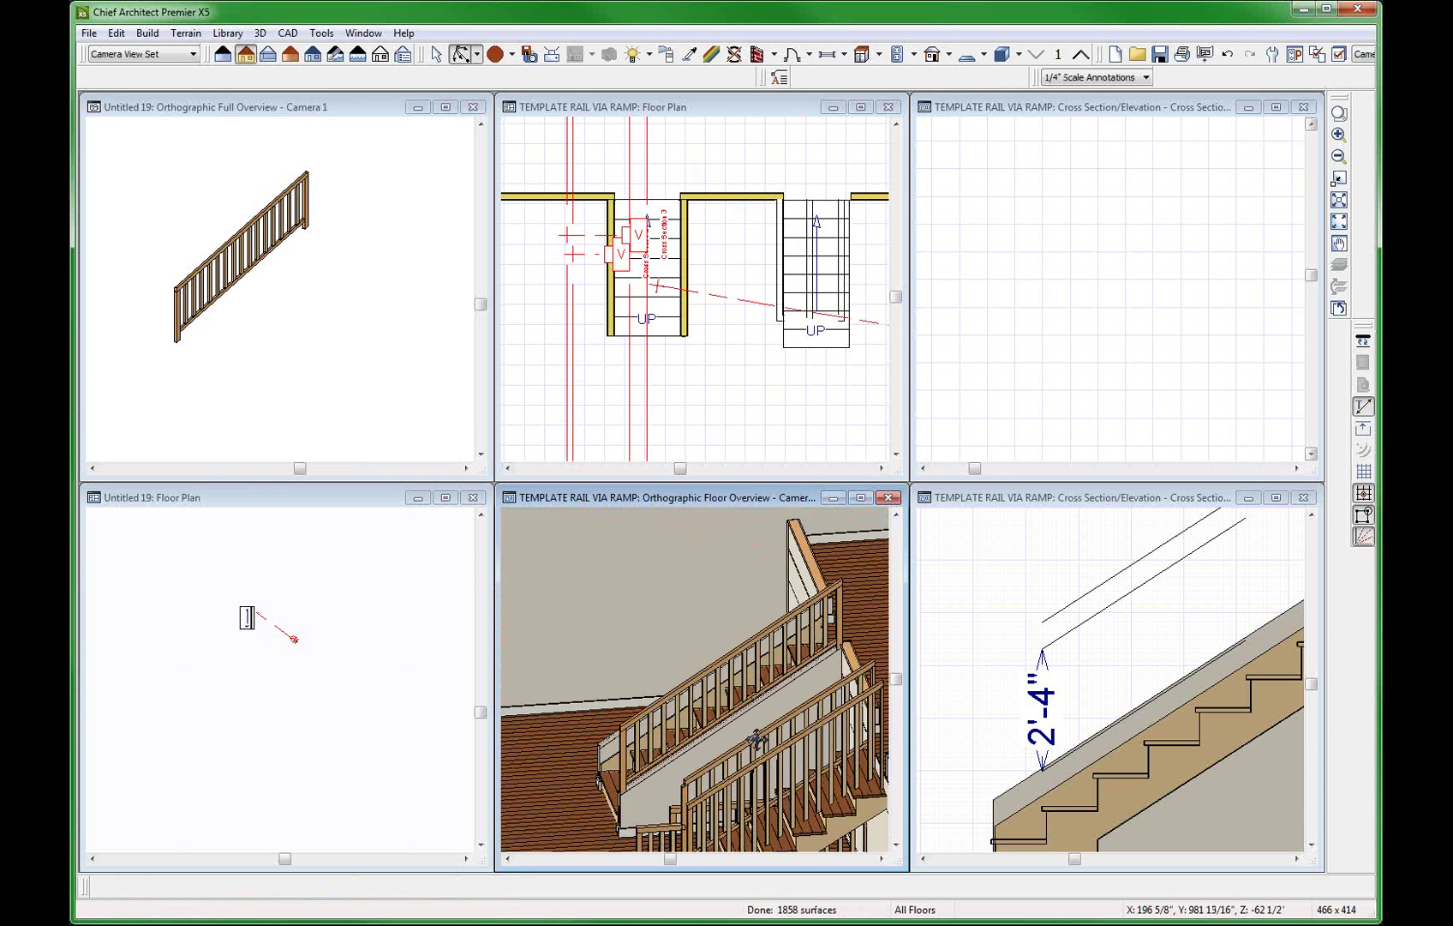
{"action": "scroll", "coordinate": [756, 743], "scroll_direction": "up", "scroll_amount": 5}
{"action": "scroll", "coordinate": [754, 683], "scroll_direction": "down", "scroll_amount": 3}
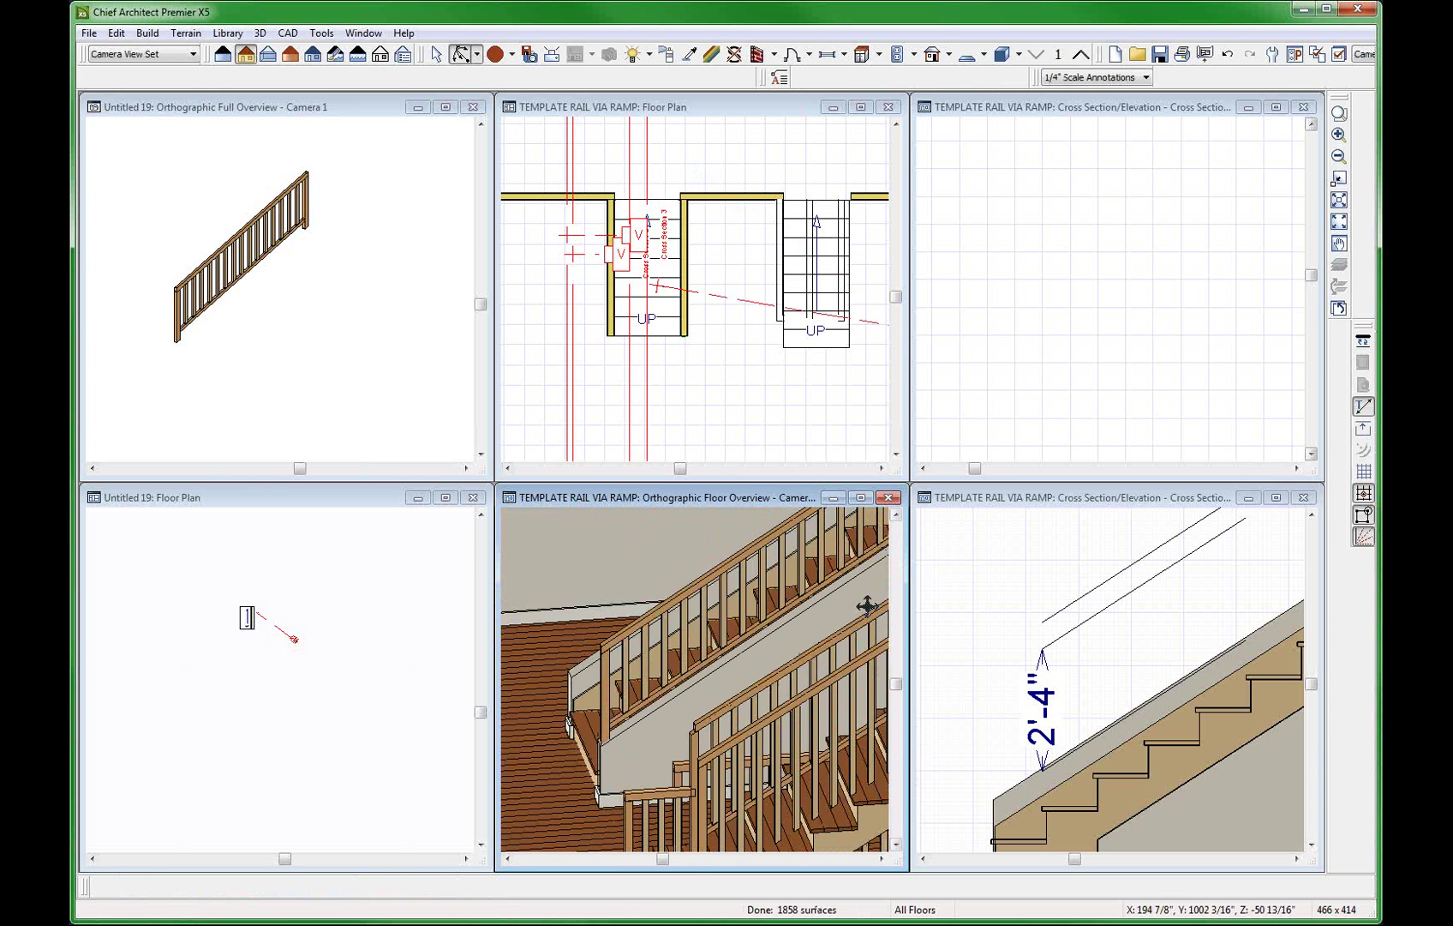
{"action": "key", "text": "space"}
{"action": "left_click", "coordinate": [713, 590]}
{"action": "left_click", "coordinate": [713, 590]}
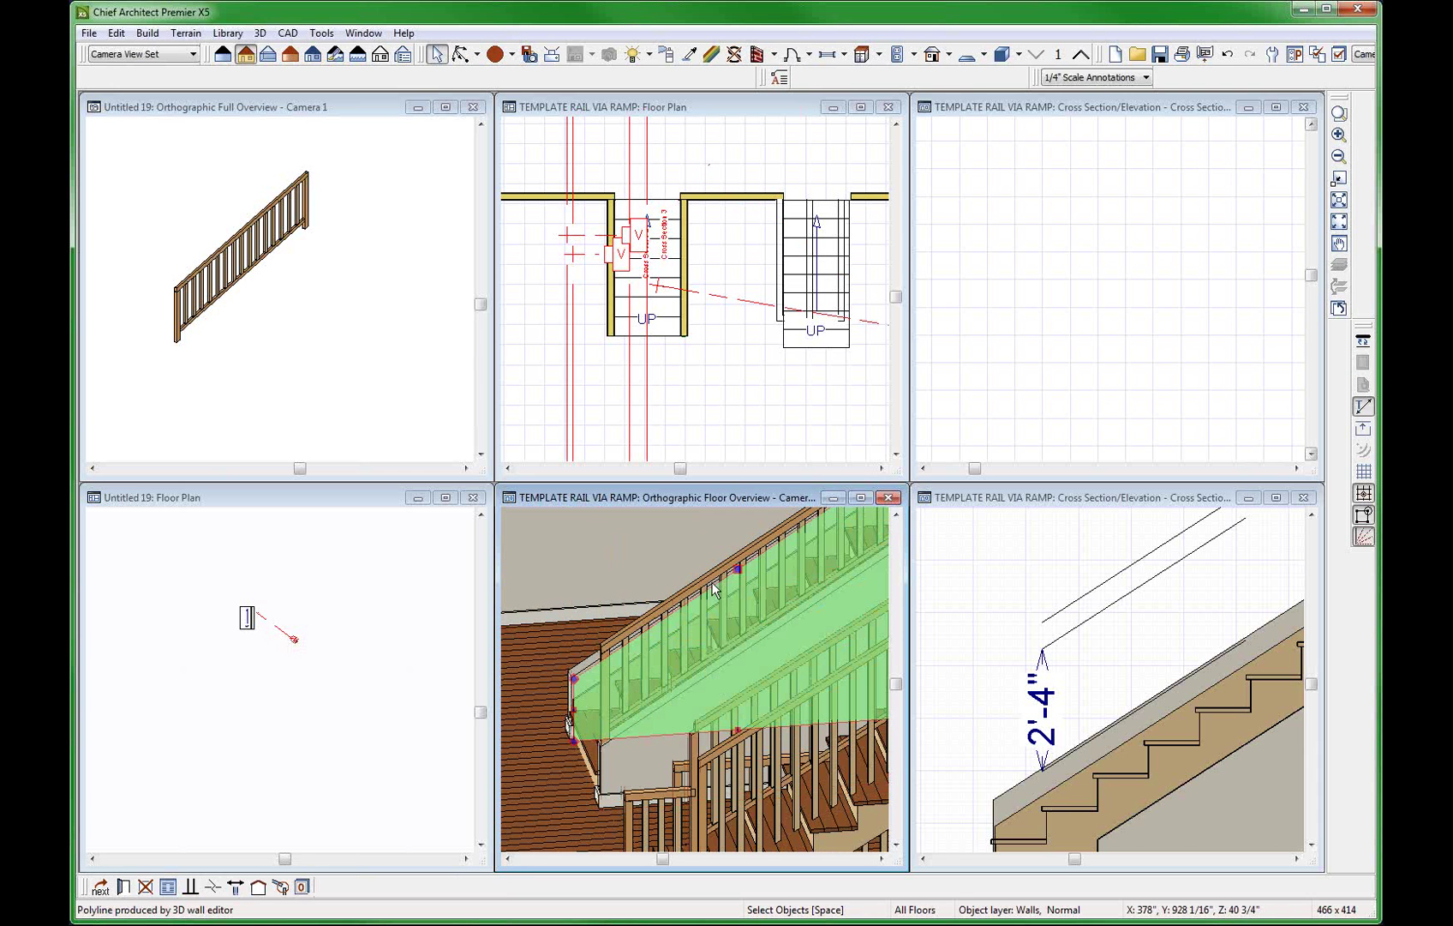
{"action": "key", "text": "Escape"}
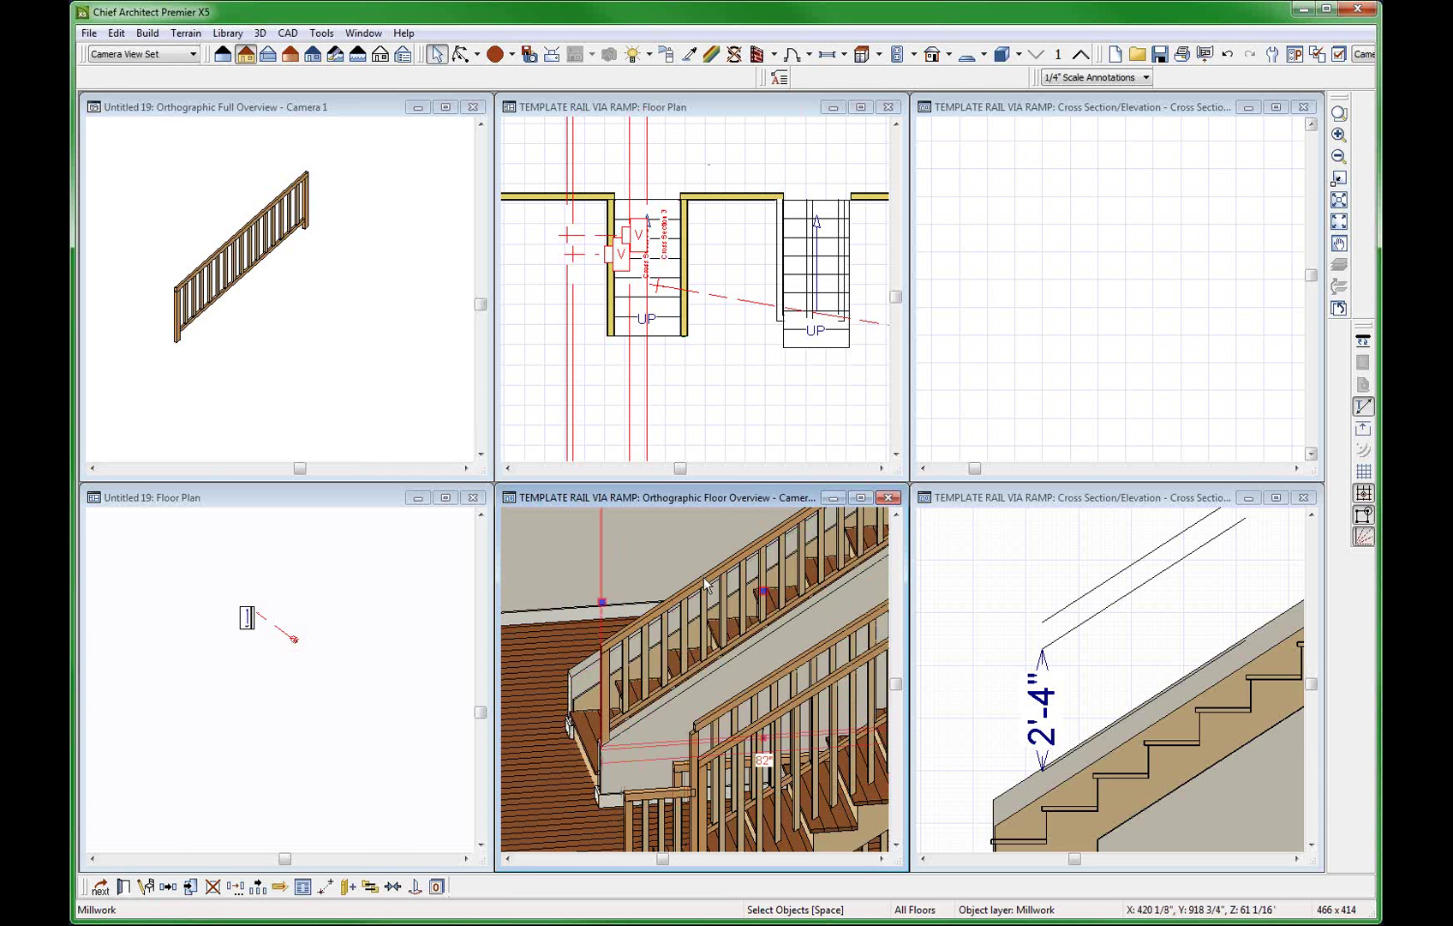
{"action": "left_click", "coordinate": [706, 585]}
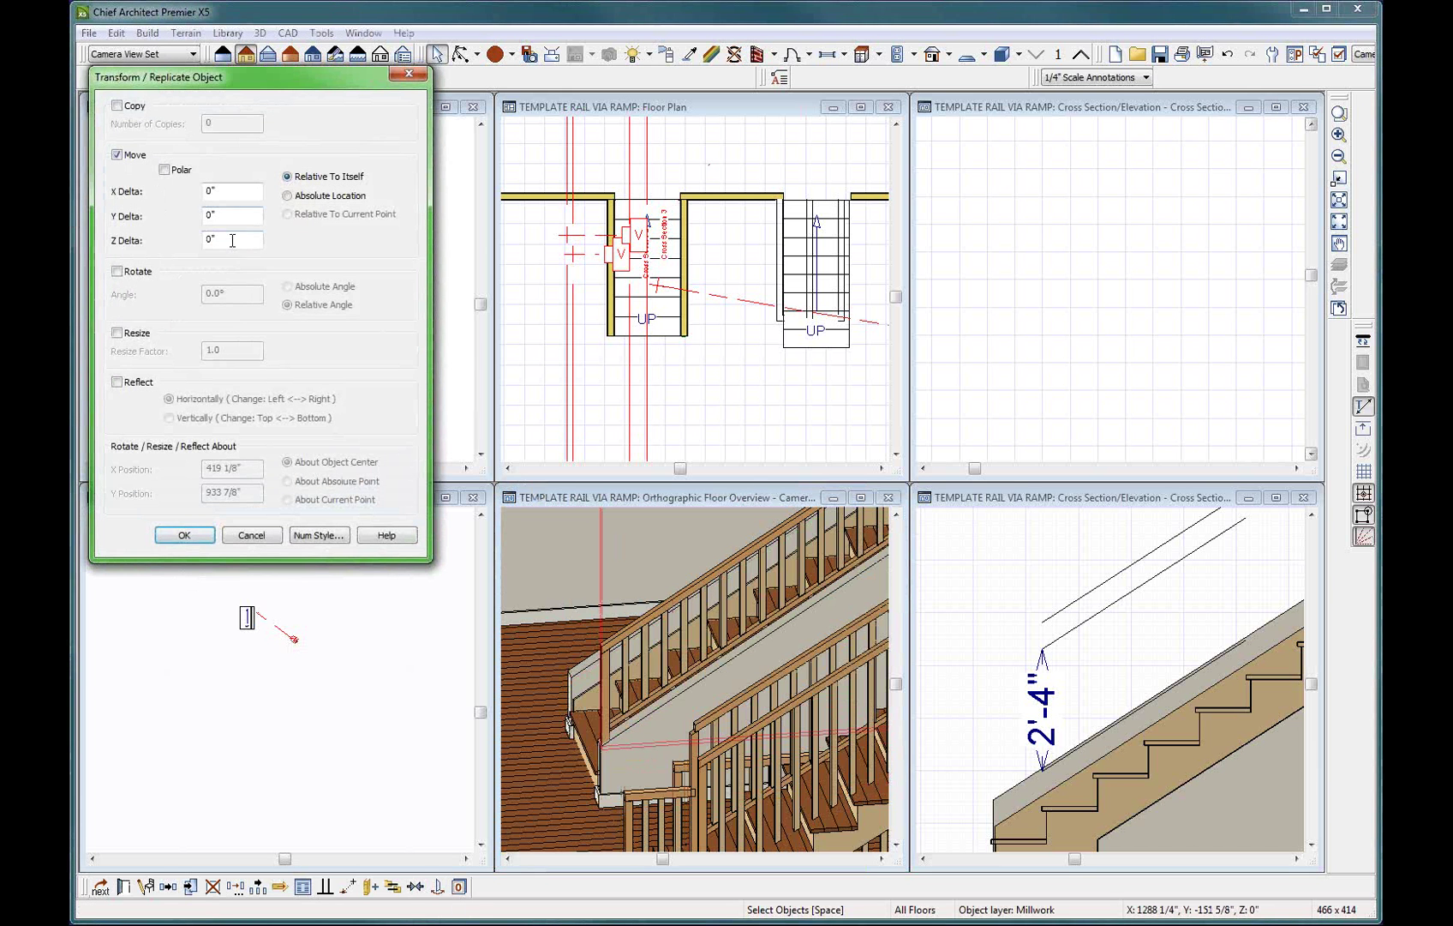
{"action": "left_click_drag", "start_coordinate": [232, 242], "coordinate": [104, 235]}
{"action": "key", "text": "Return"}
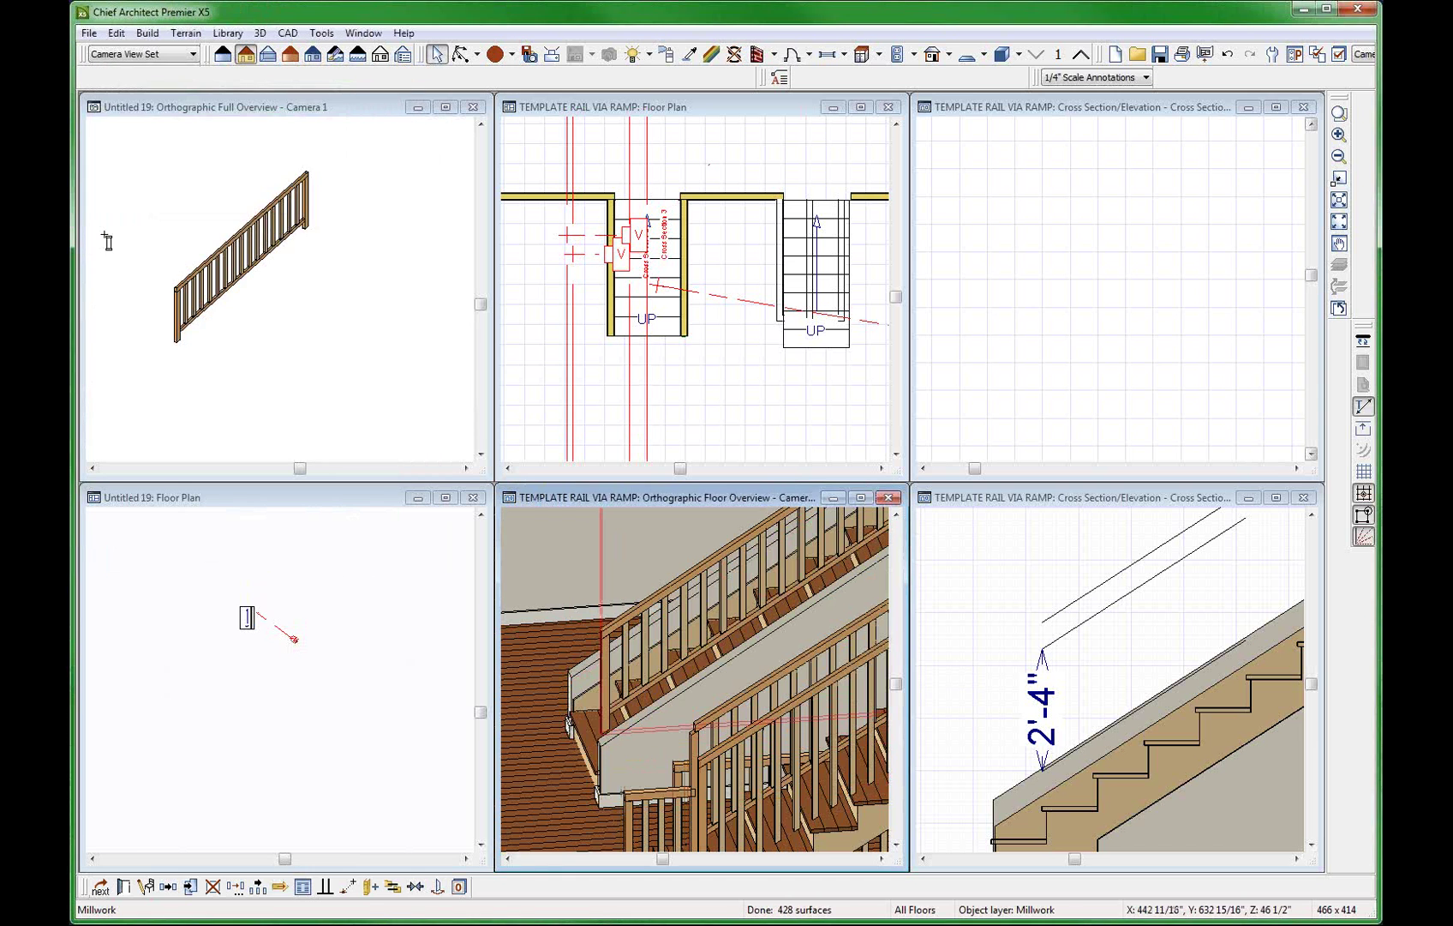
{"action": "left_click", "coordinate": [257, 887]}
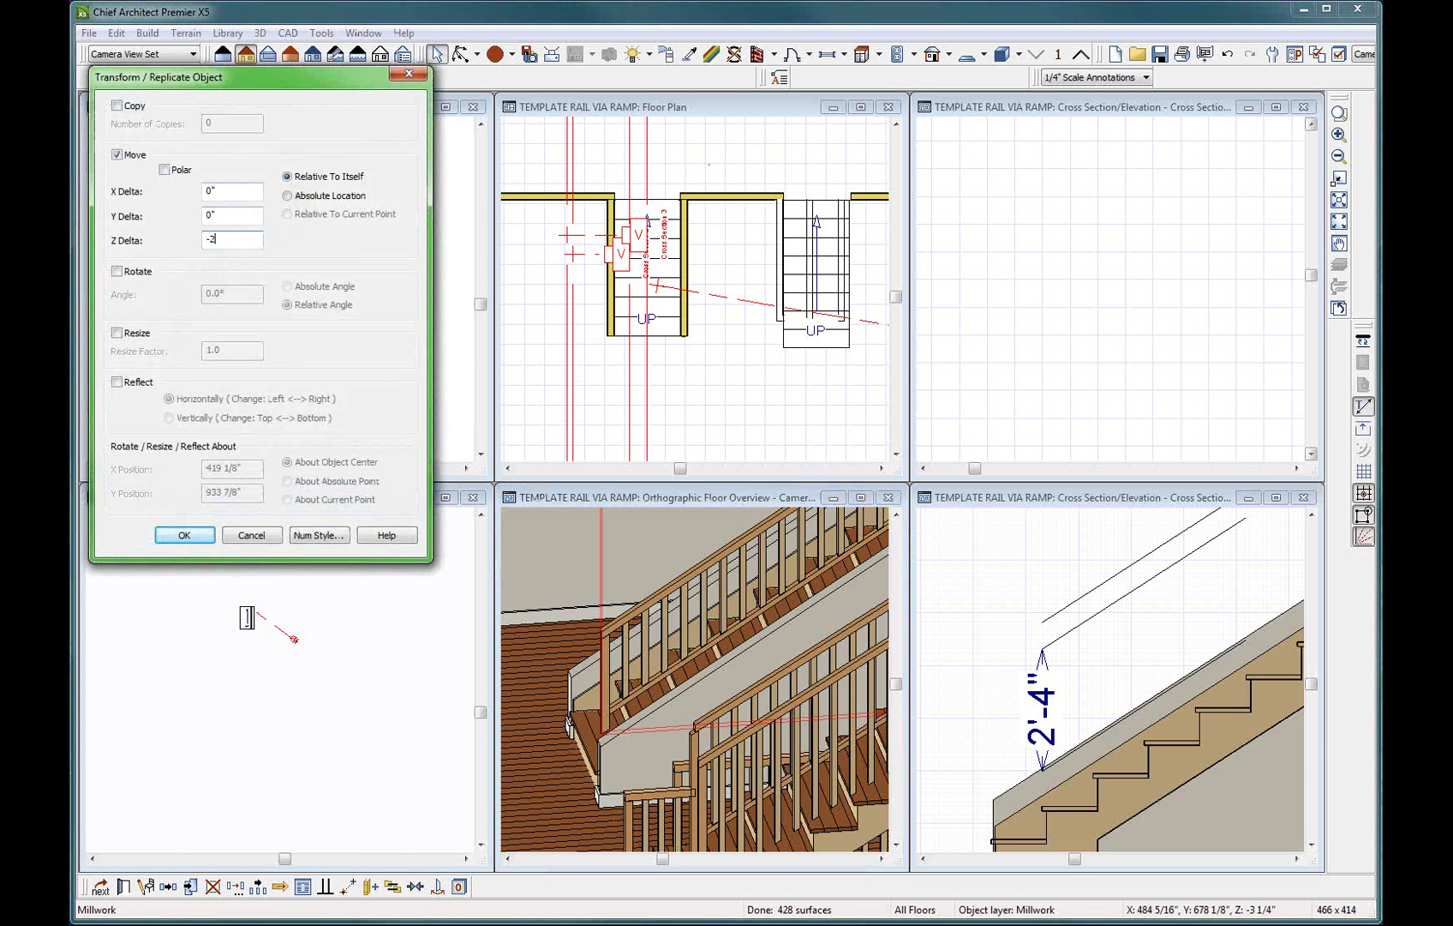
{"action": "key", "text": "Return"}
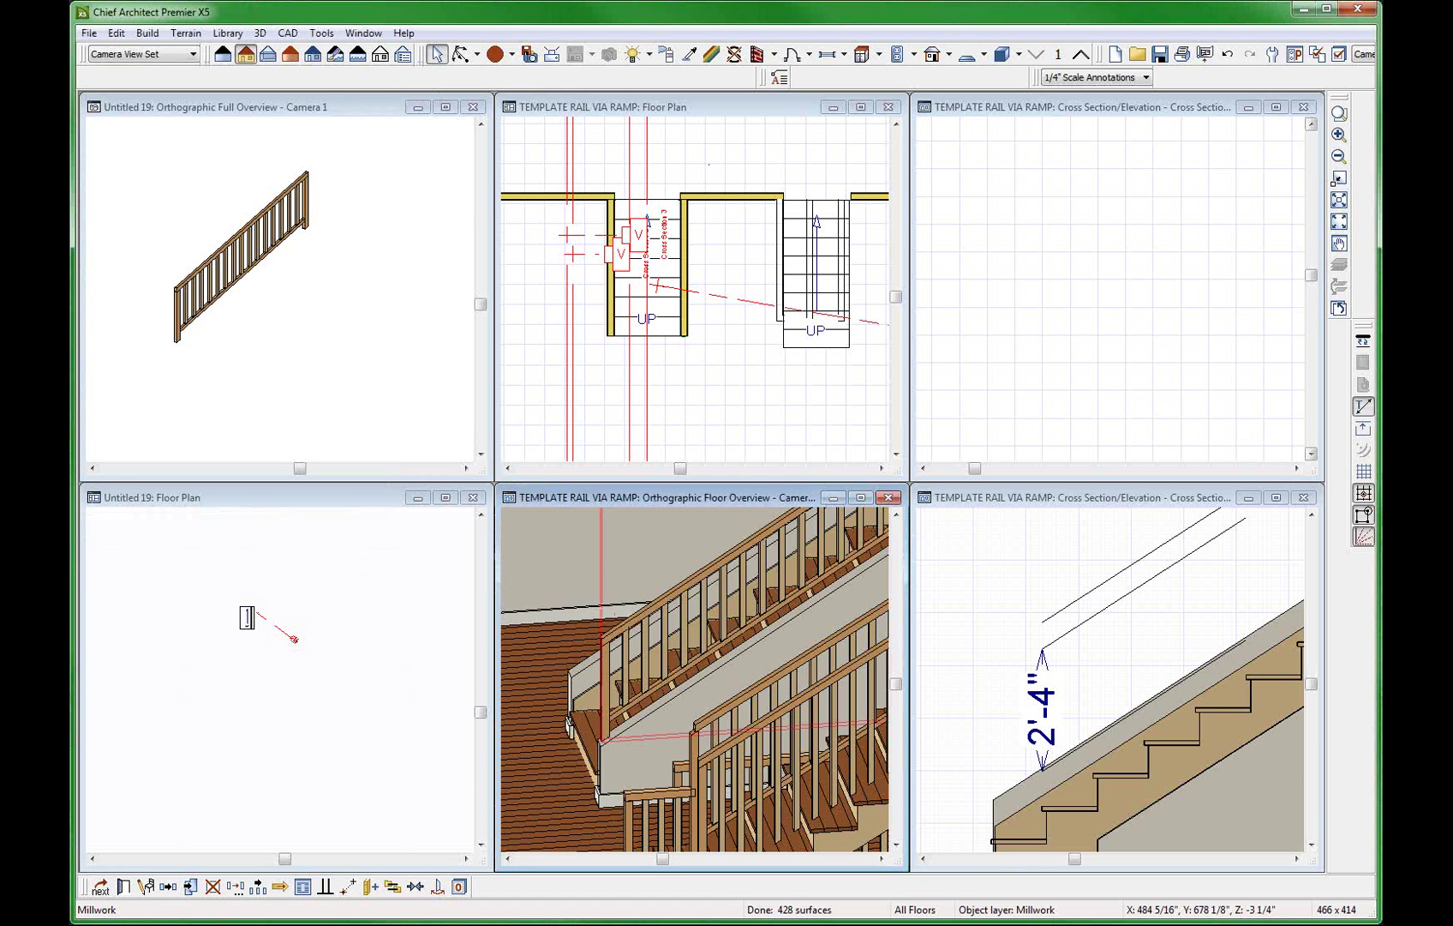
Examine the rail's size, layer, material and label settings in its Millwork Specification, then close it without changes.
{"action": "left_click", "coordinate": [581, 278]}
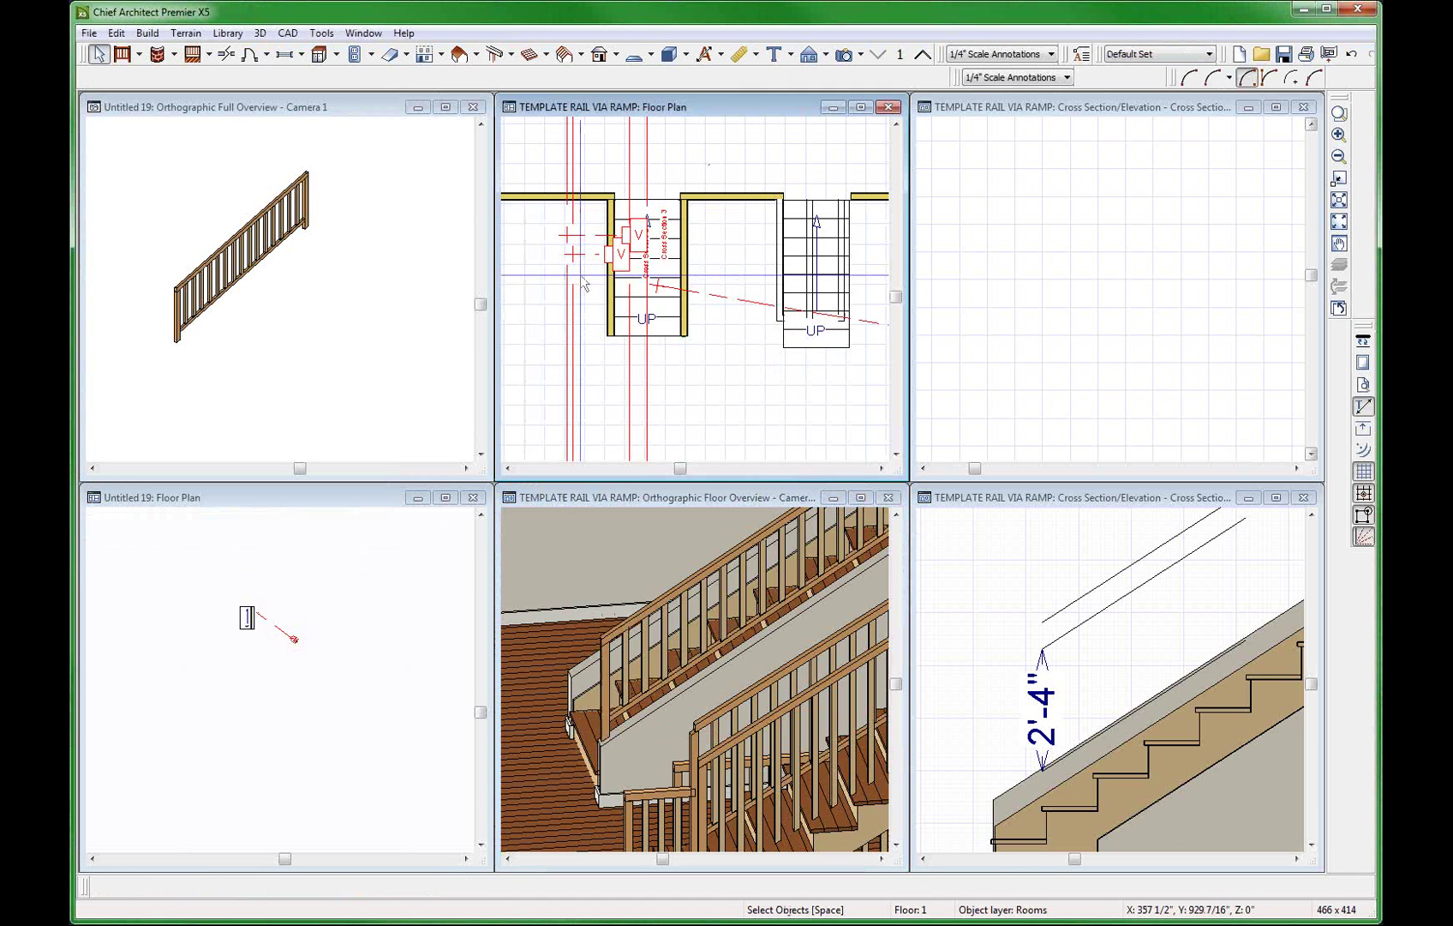
{"action": "left_click", "coordinate": [686, 310]}
{"action": "left_click", "coordinate": [688, 313]}
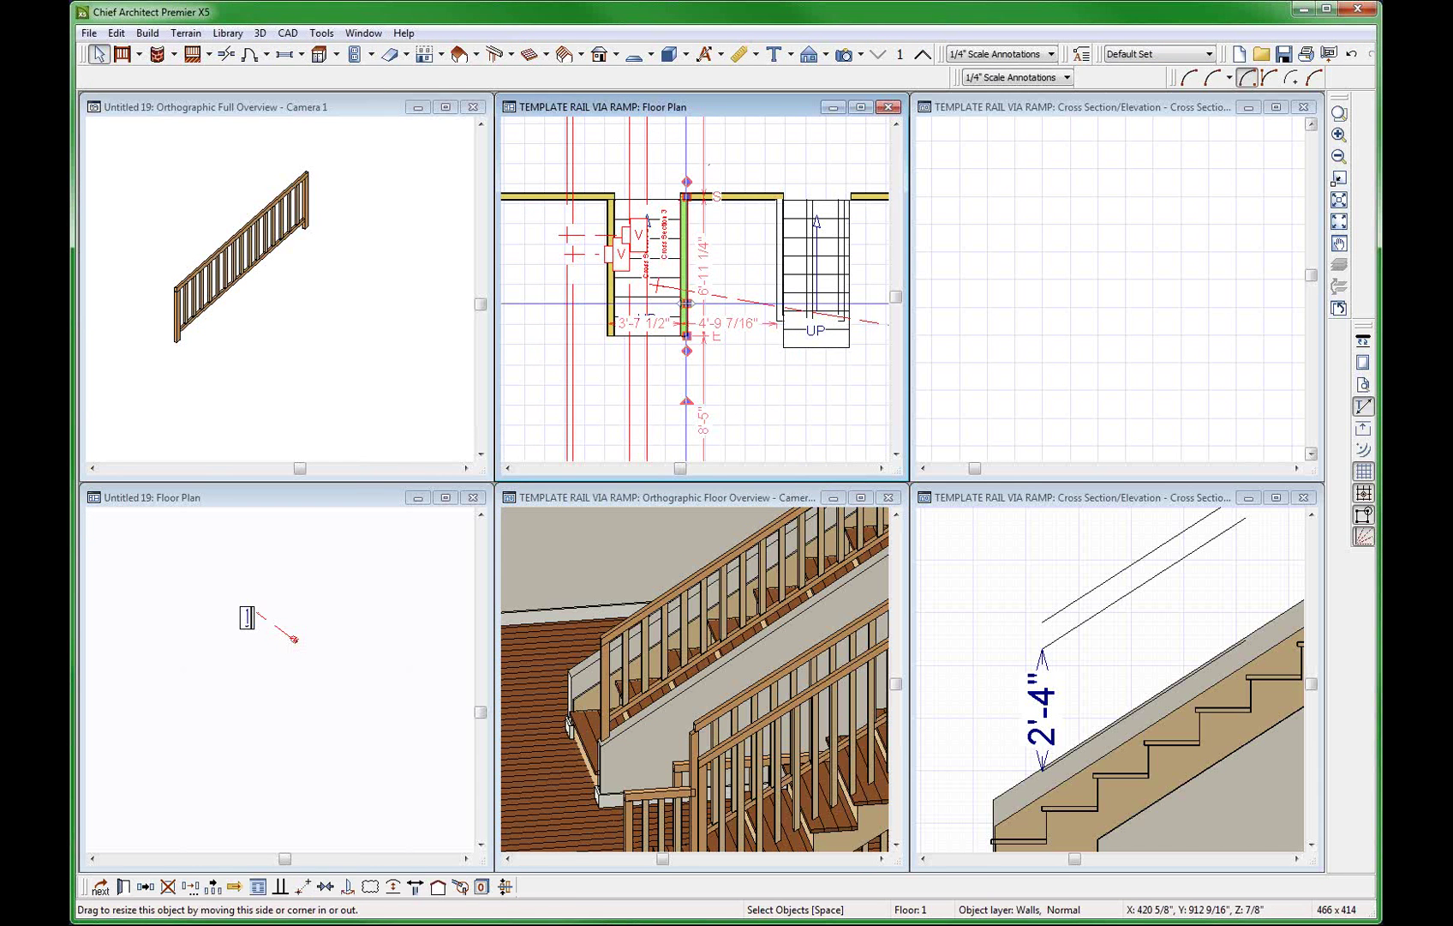
{"action": "scroll", "coordinate": [688, 314], "scroll_direction": "up", "scroll_amount": 2}
{"action": "scroll", "coordinate": [797, 305], "scroll_direction": "down", "scroll_amount": 1}
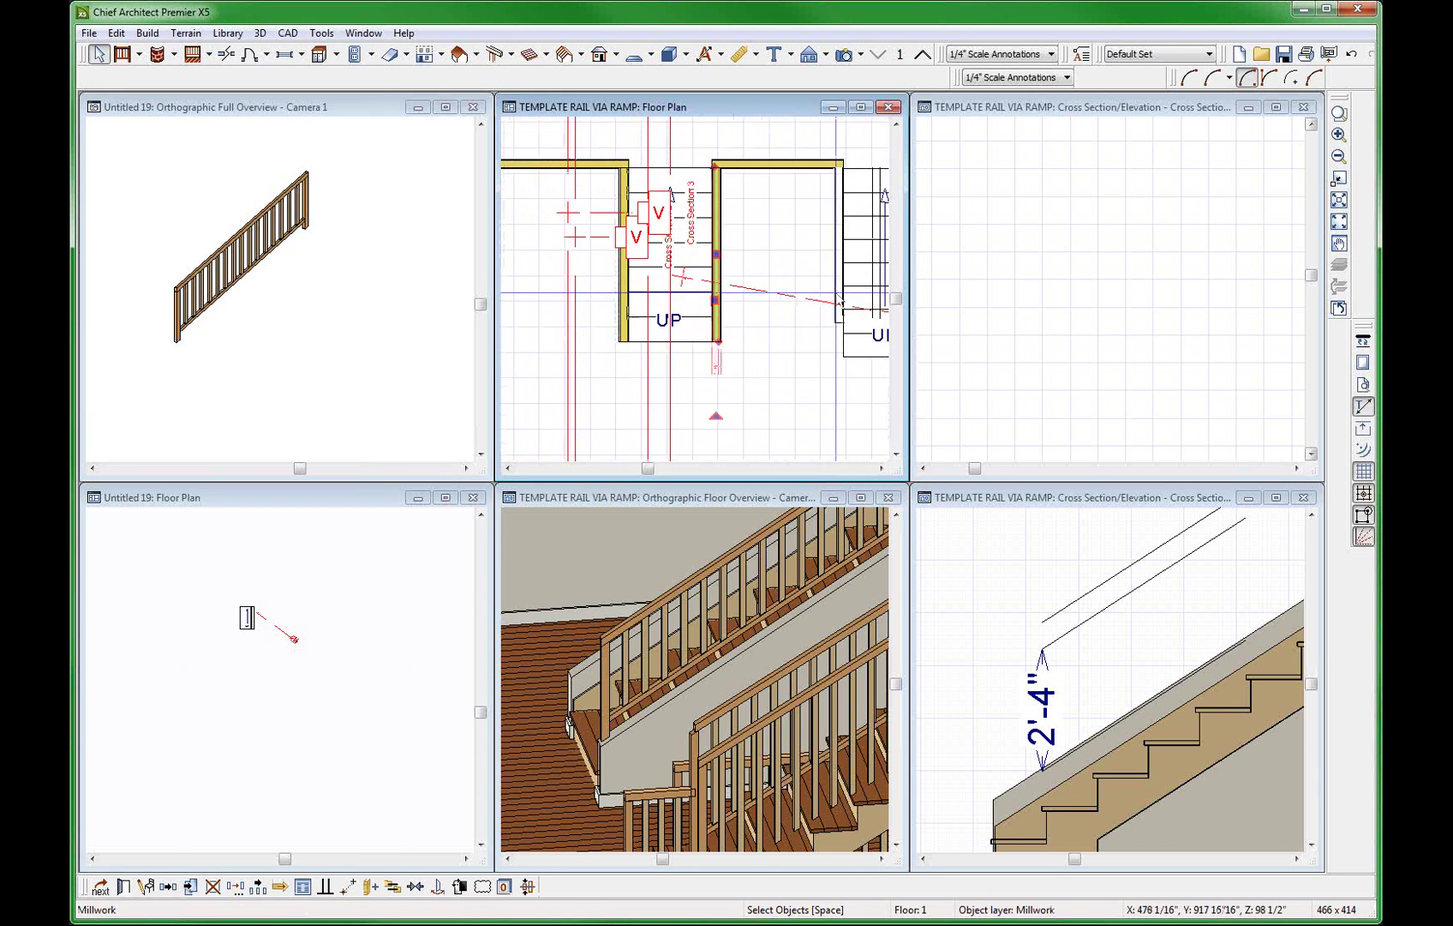
{"action": "key", "text": "ctrl+e"}
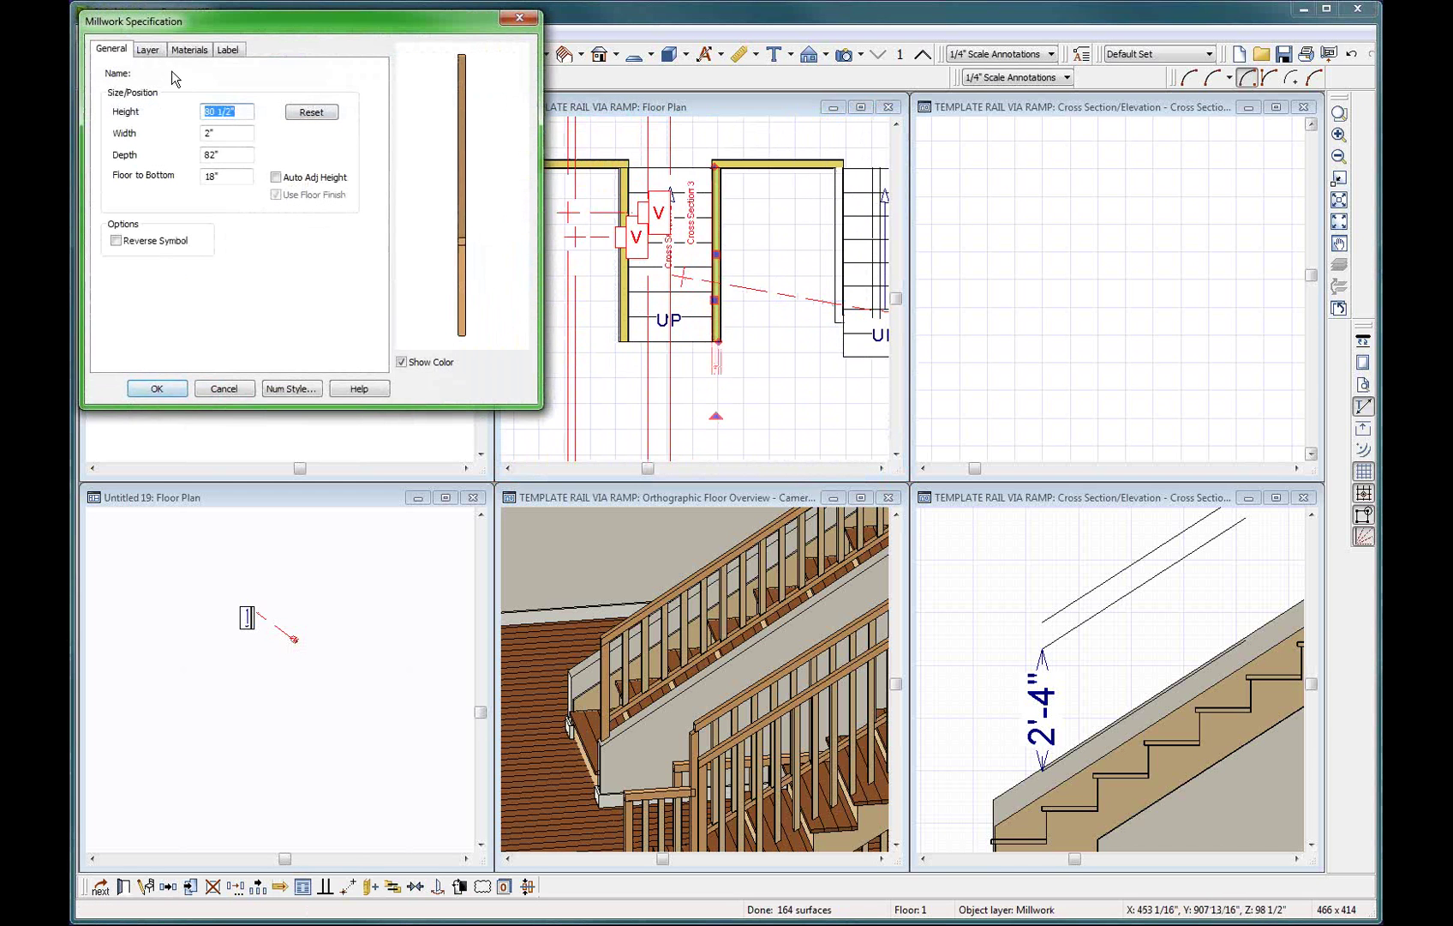
{"action": "left_click", "coordinate": [156, 388]}
{"action": "key", "text": "ctrl+e"}
{"action": "left_click", "coordinate": [156, 45]}
{"action": "left_click", "coordinate": [189, 49]}
{"action": "left_click", "coordinate": [221, 49]}
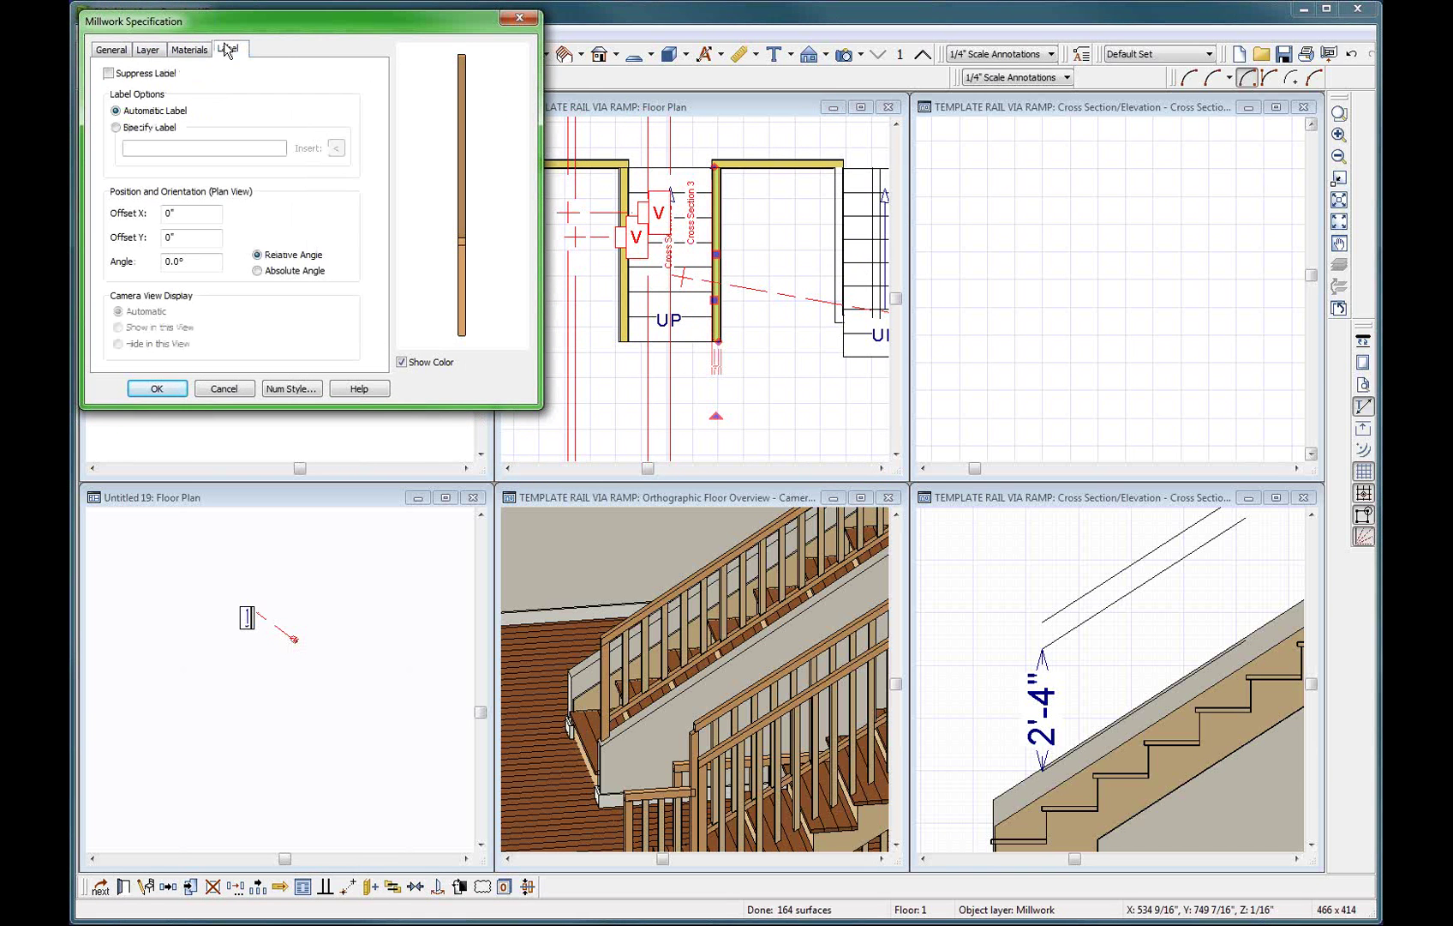
{"action": "left_click", "coordinate": [113, 49]}
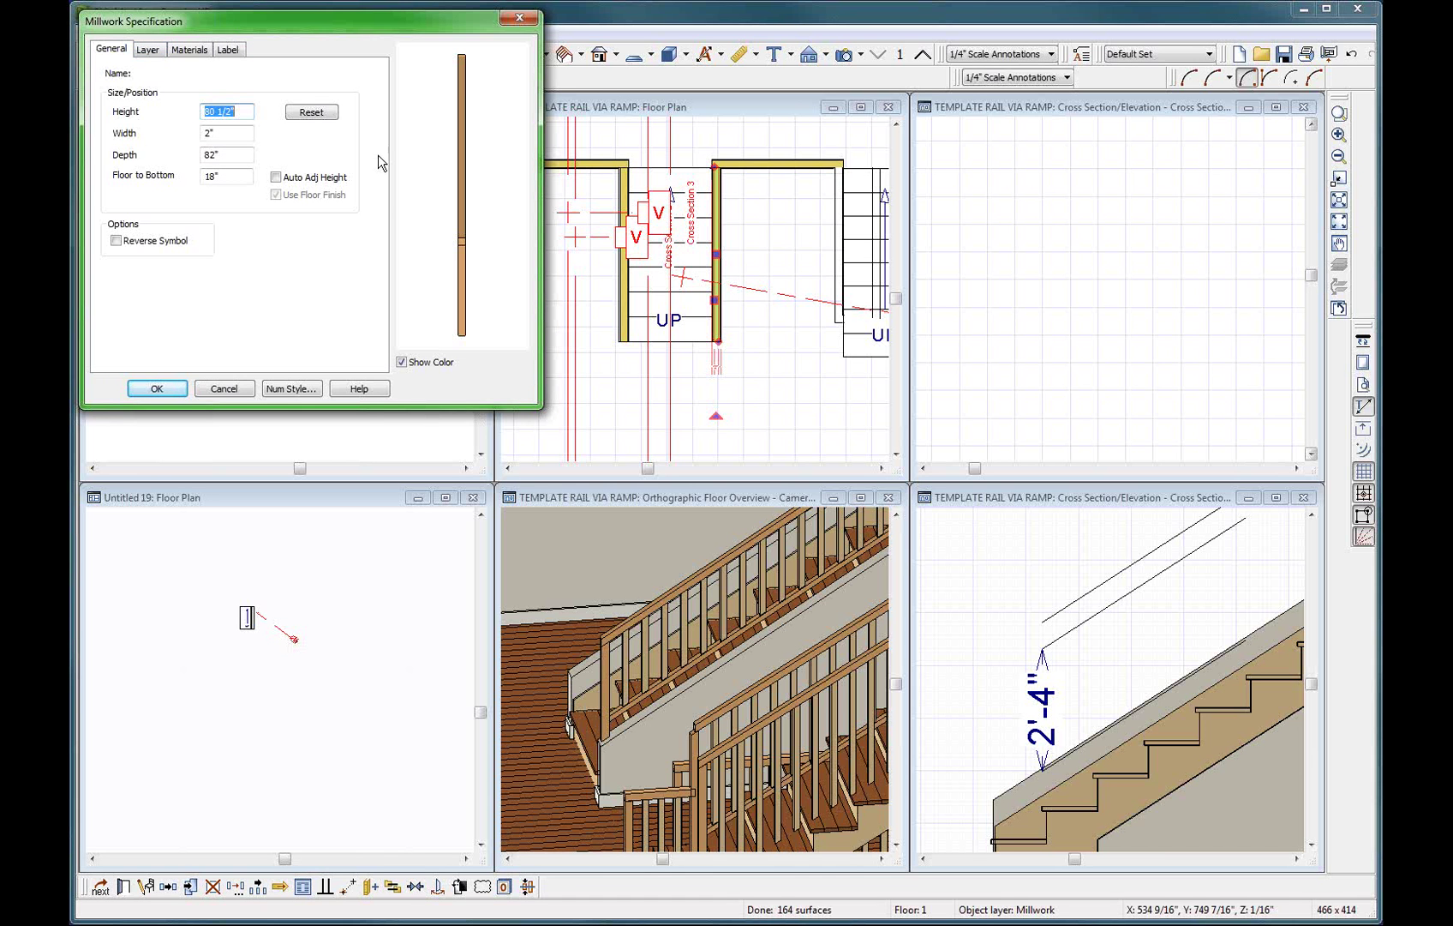
{"action": "left_click", "coordinate": [220, 393]}
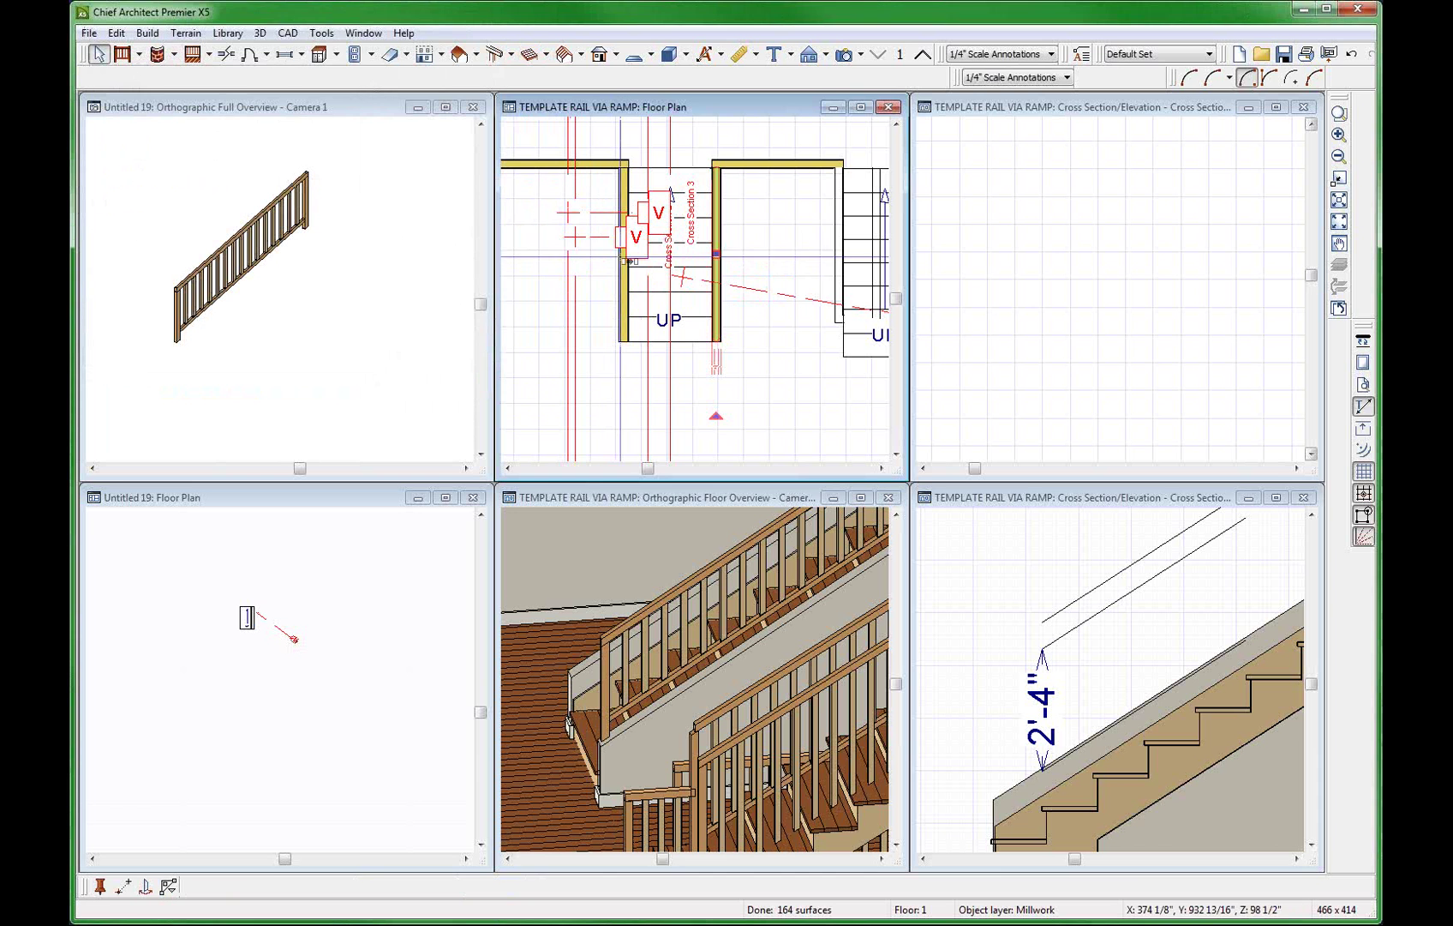
Try to copy the rail onto the staircase's left sloped wall by hand, then delete the misplaced copy.
{"action": "left_click", "coordinate": [653, 250]}
{"action": "left_click_drag", "start_coordinate": [653, 250], "coordinate": [618, 262]}
{"action": "scroll", "coordinate": [591, 270], "scroll_direction": "up", "scroll_amount": 2}
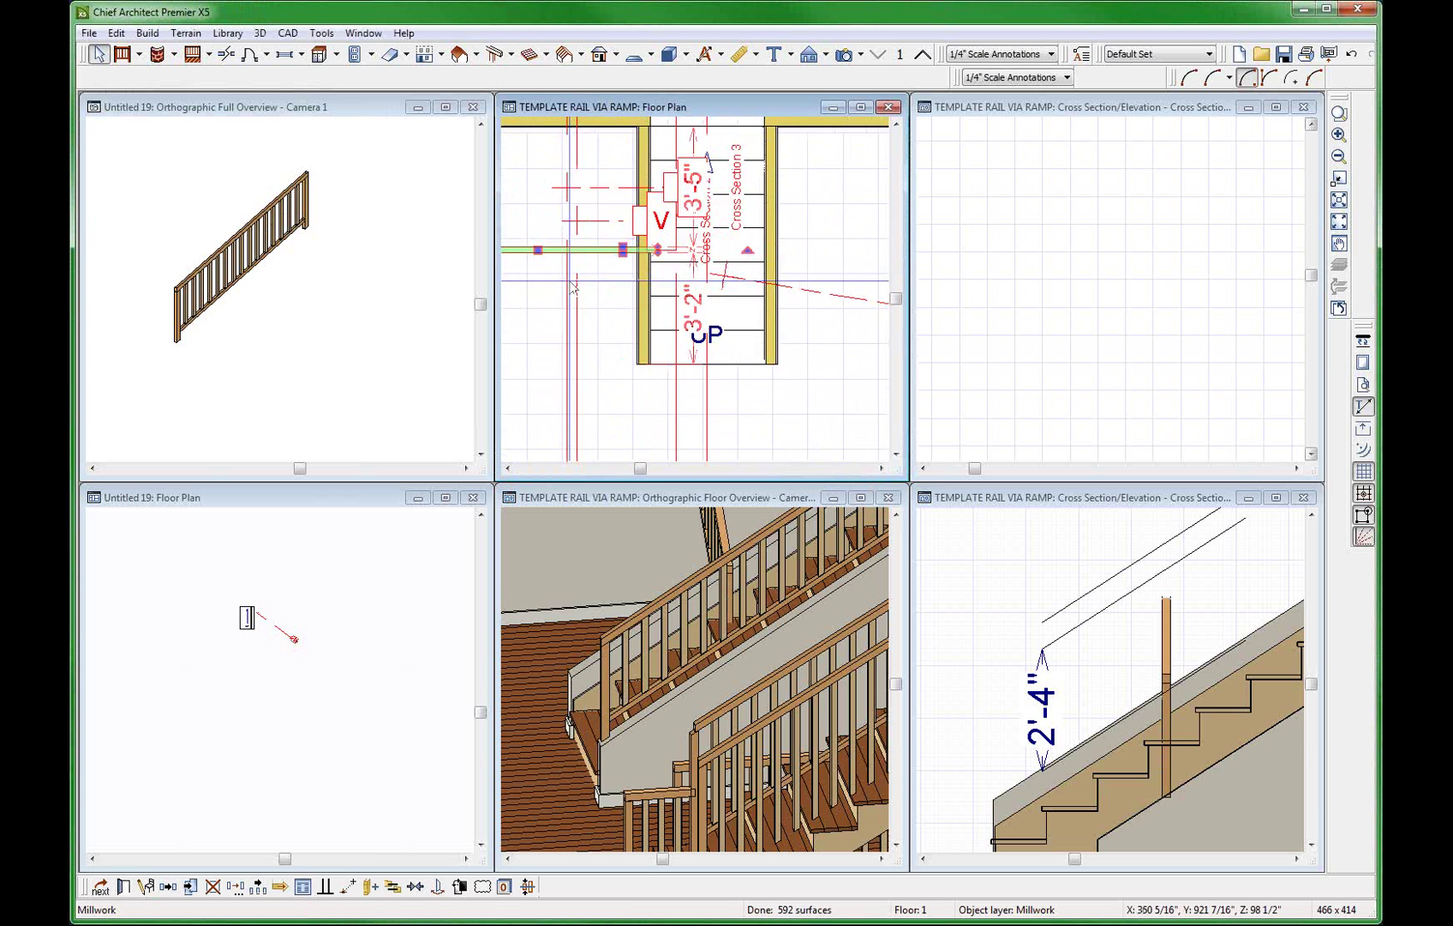
{"action": "scroll", "coordinate": [863, 350], "scroll_direction": "down", "scroll_amount": 2}
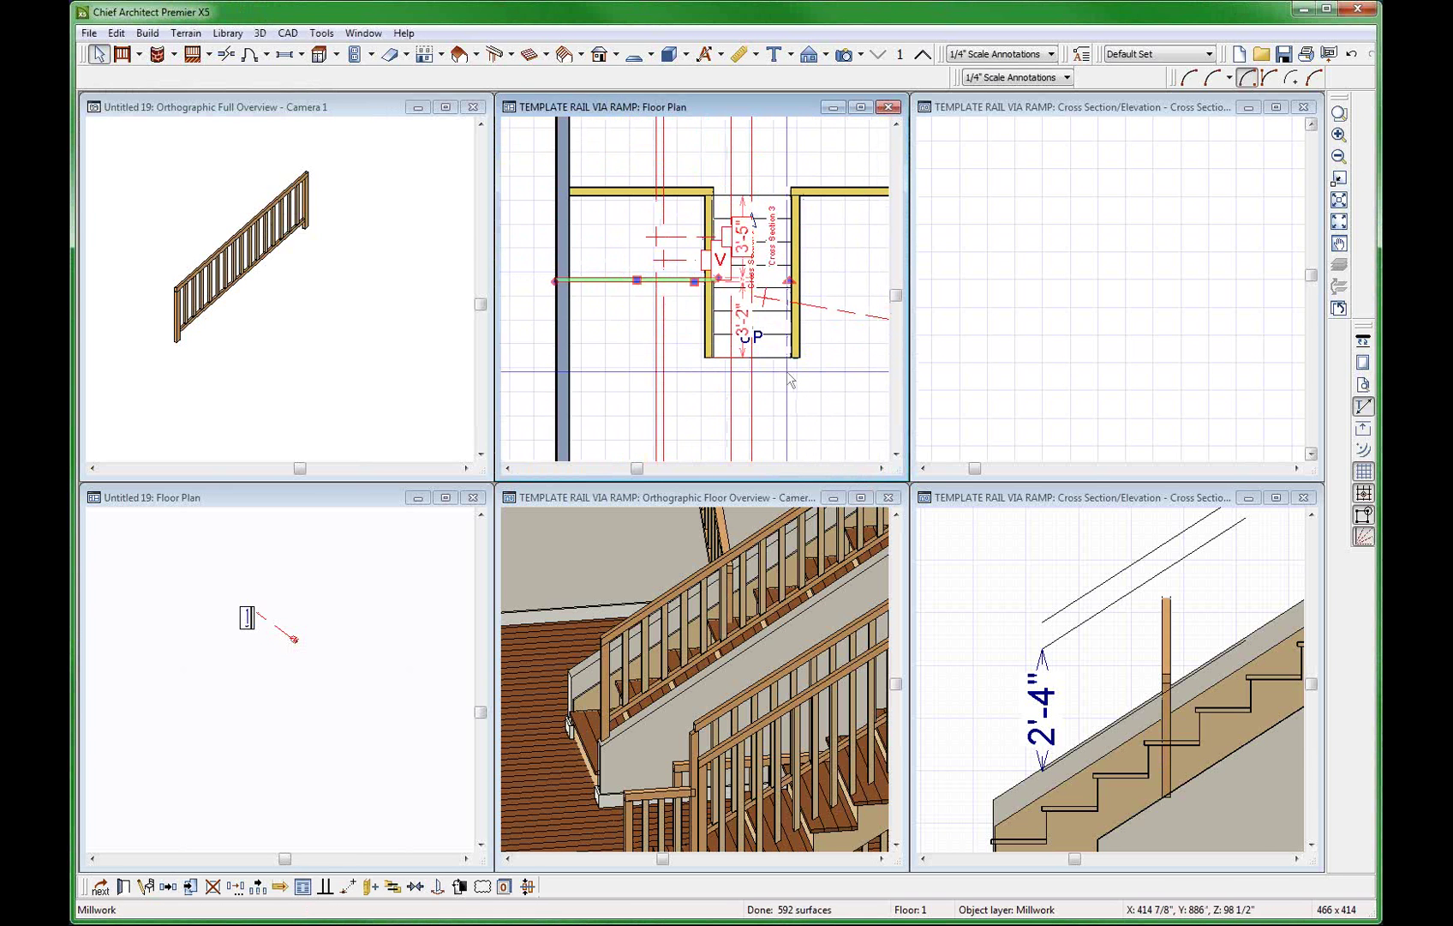
{"action": "key", "text": "Delete"}
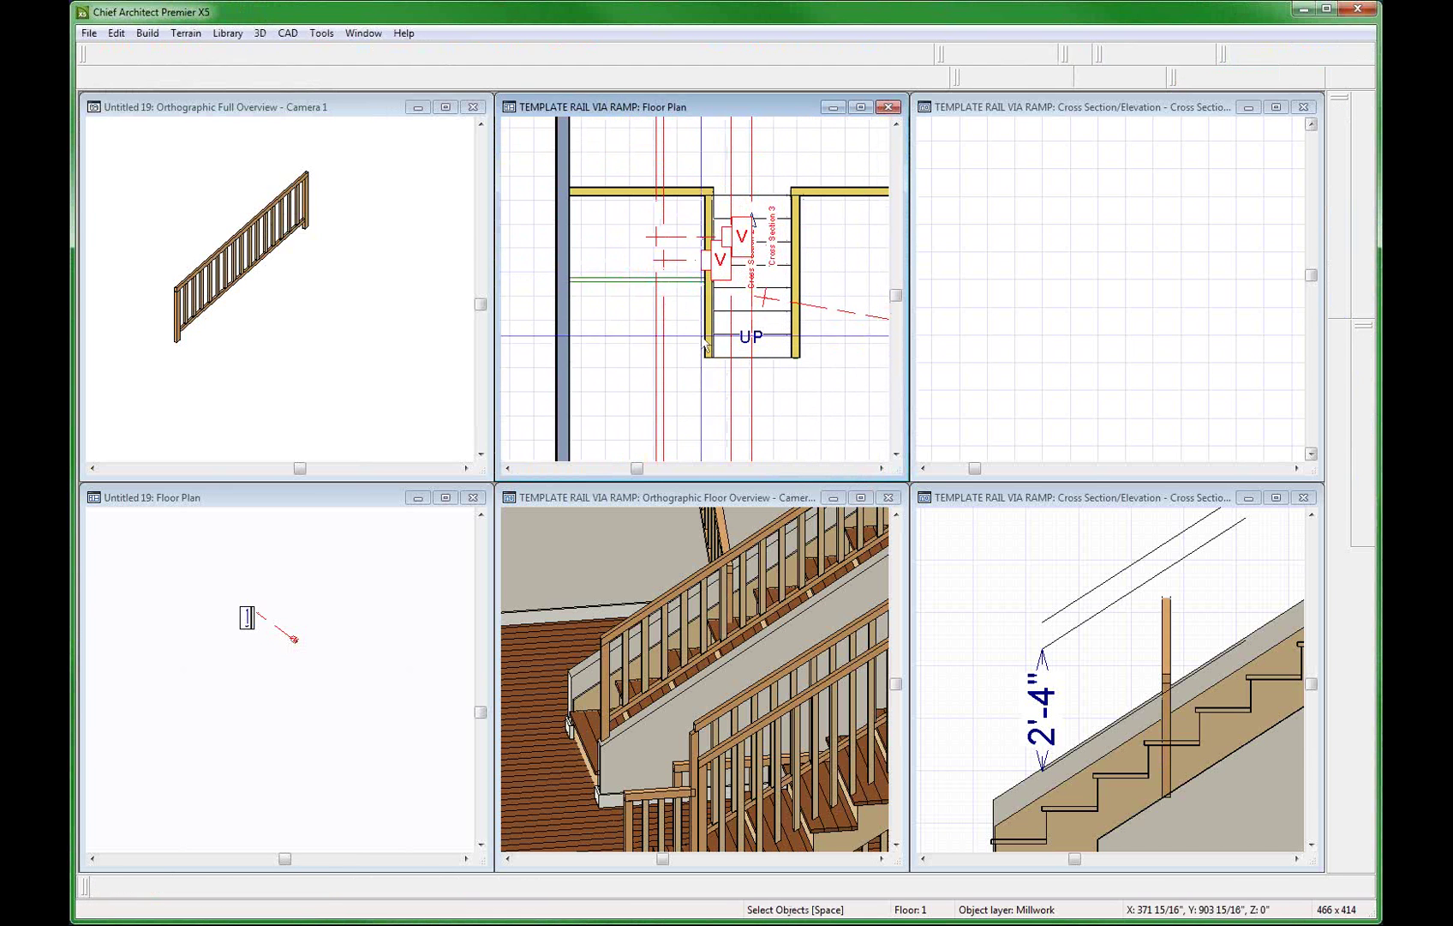
Select the rail on the right sloped wall and move it by an X delta of -36" relative to itself.
{"action": "left_click", "coordinate": [795, 249]}
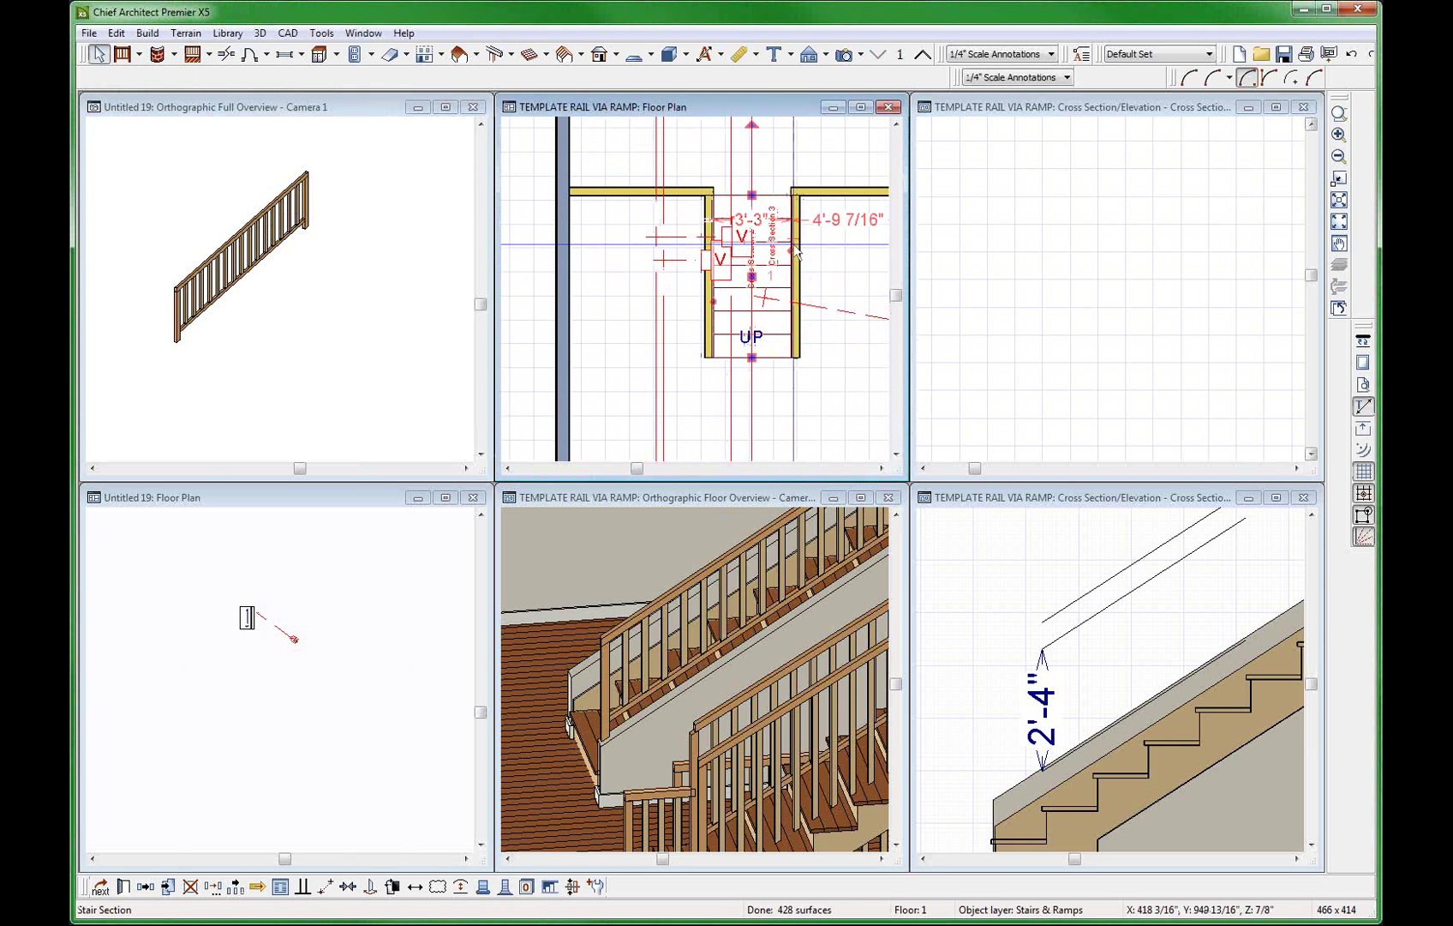
{"action": "key", "text": "Tab"}
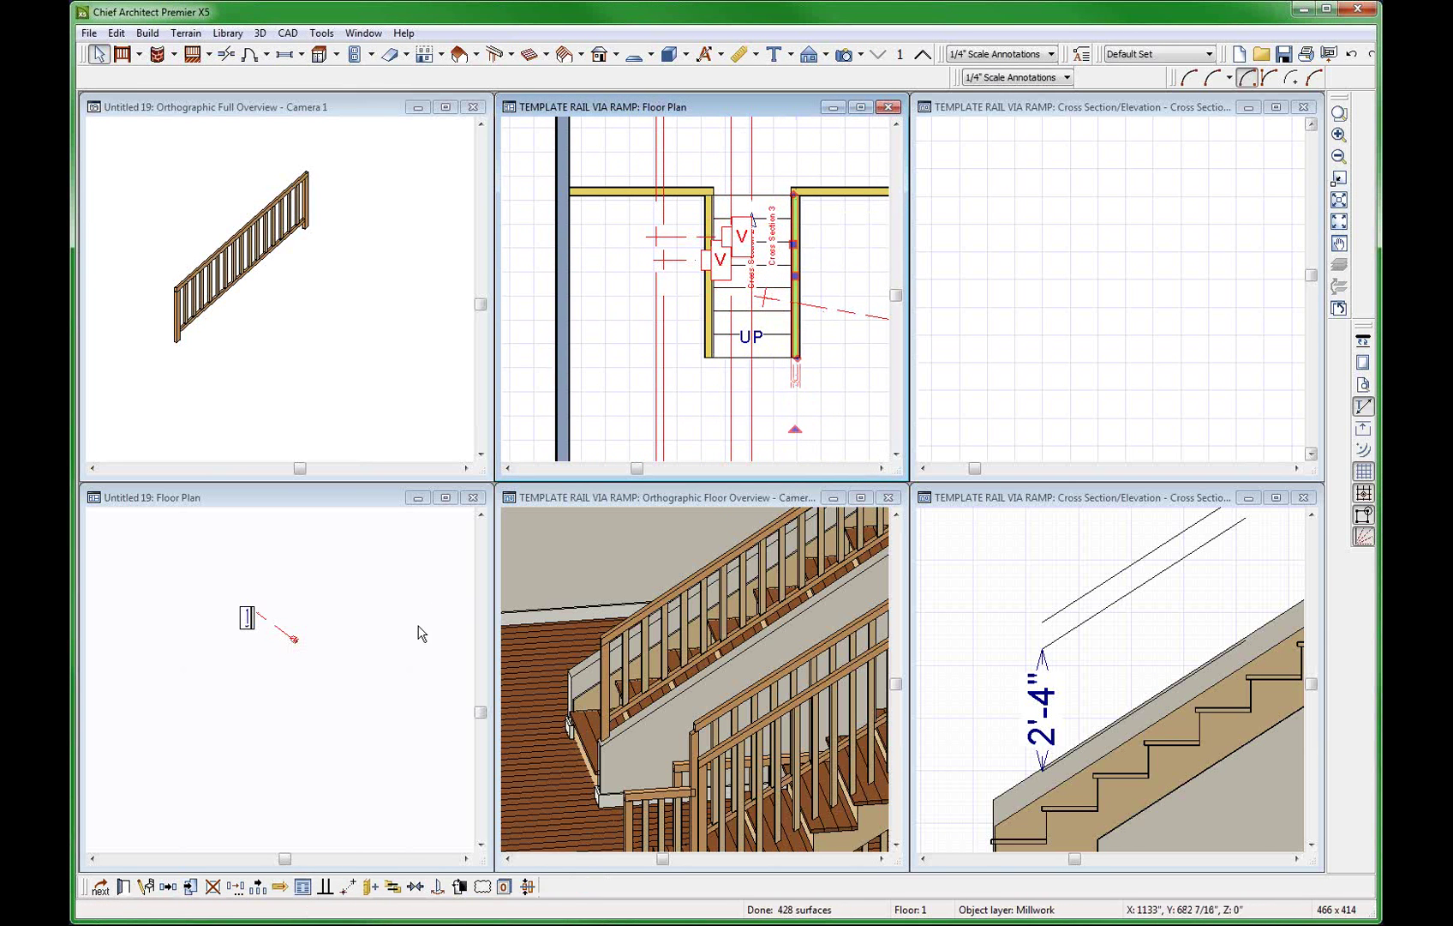
{"action": "key", "text": "t"}
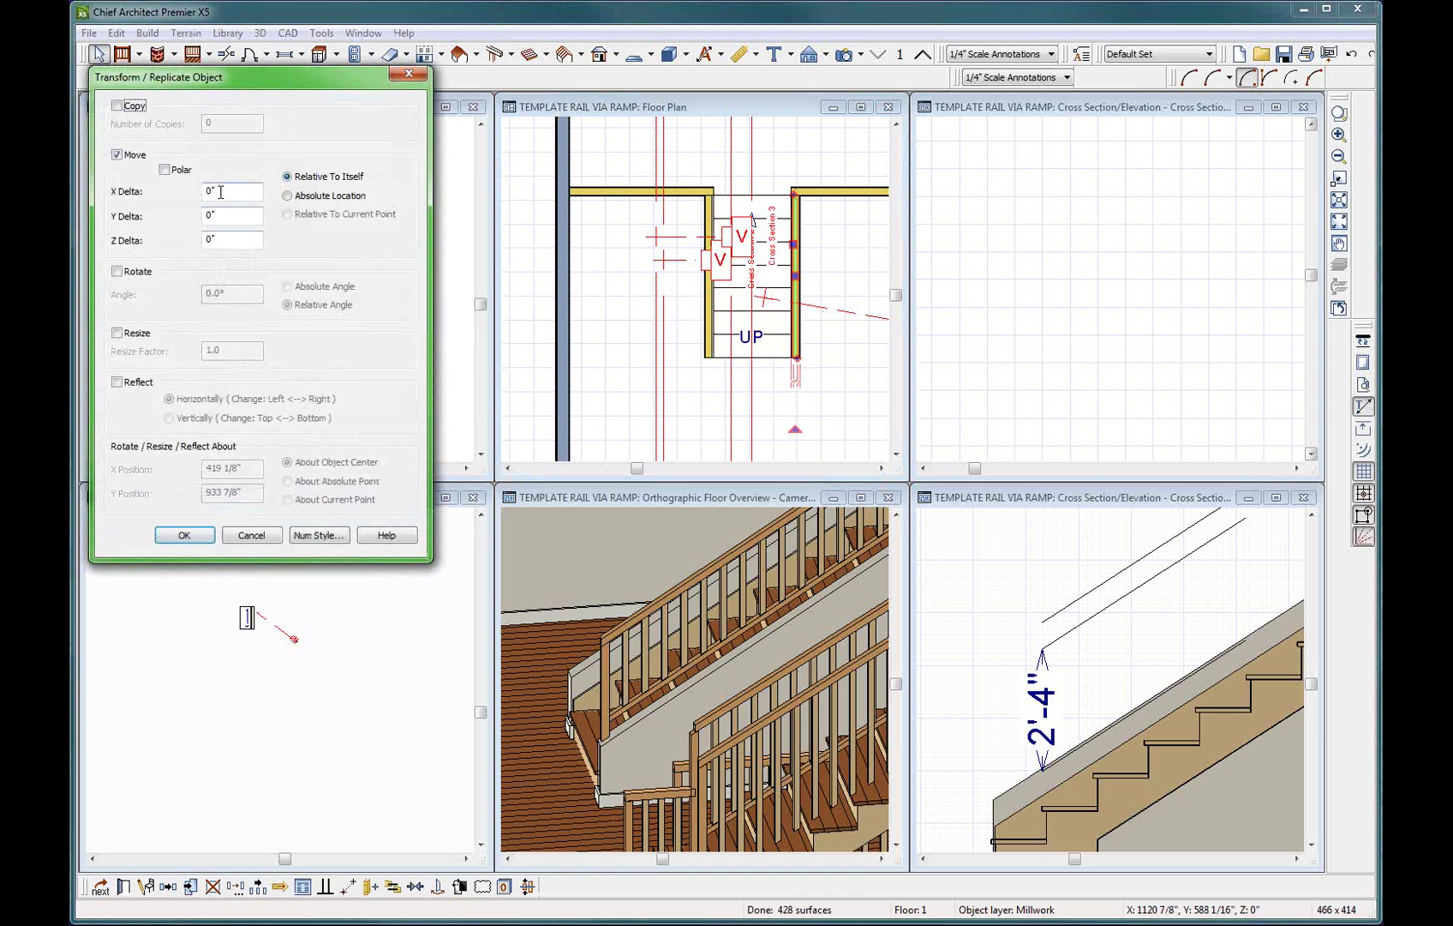
{"action": "double_click", "coordinate": [220, 192]}
{"action": "type", "text": "-36"}
{"action": "key", "text": "Return"}
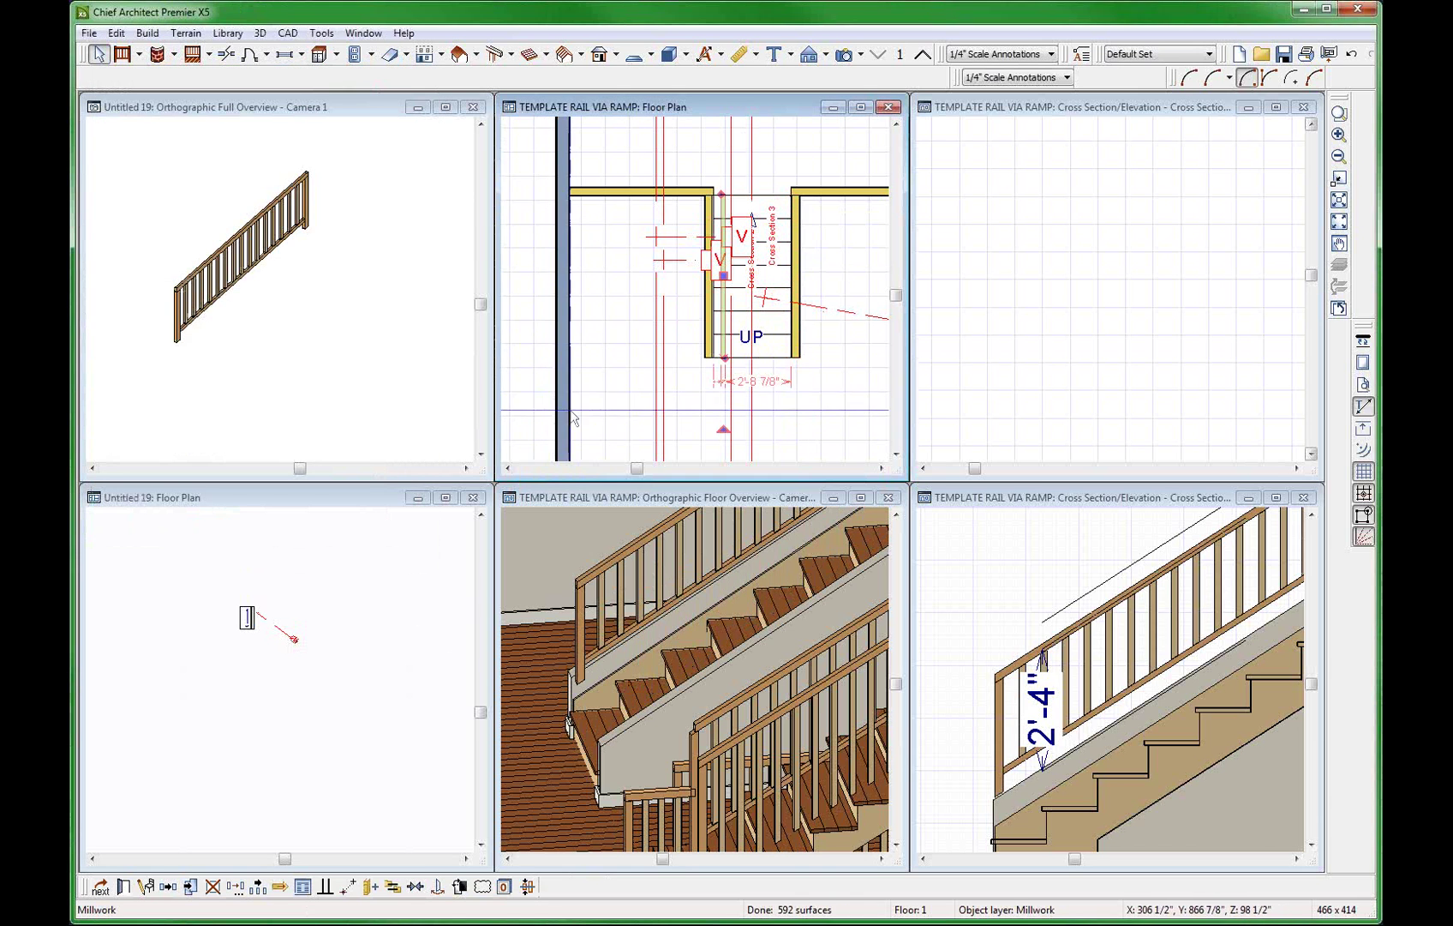
Move the sloped CAD line along the rail's top in the cross section by a Z delta of -1" relative to itself.
{"action": "left_click", "coordinate": [1140, 647]}
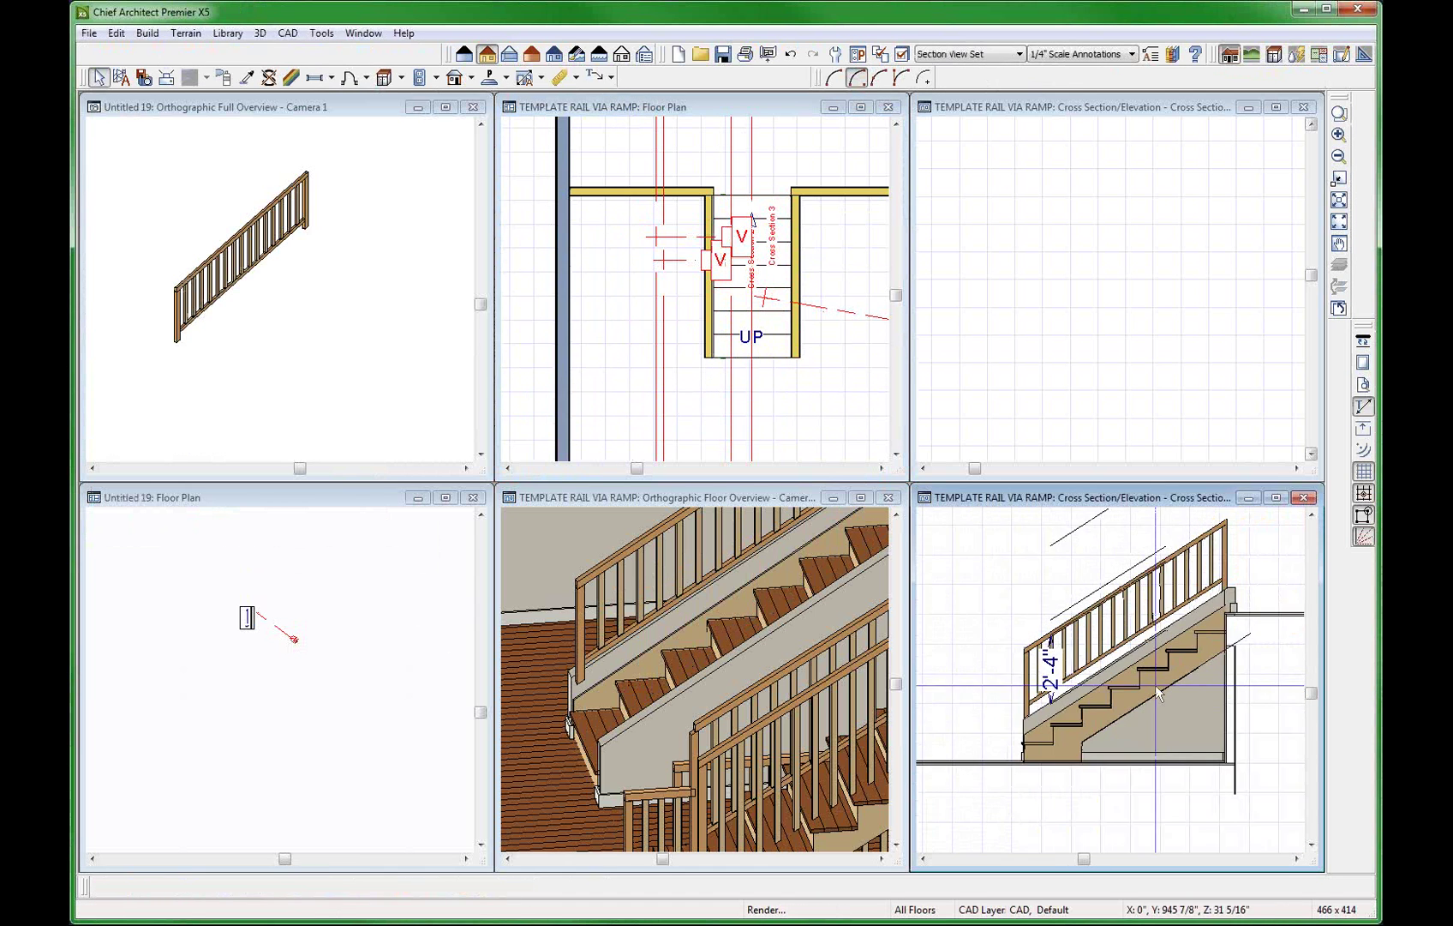
{"action": "left_click", "coordinate": [1070, 645]}
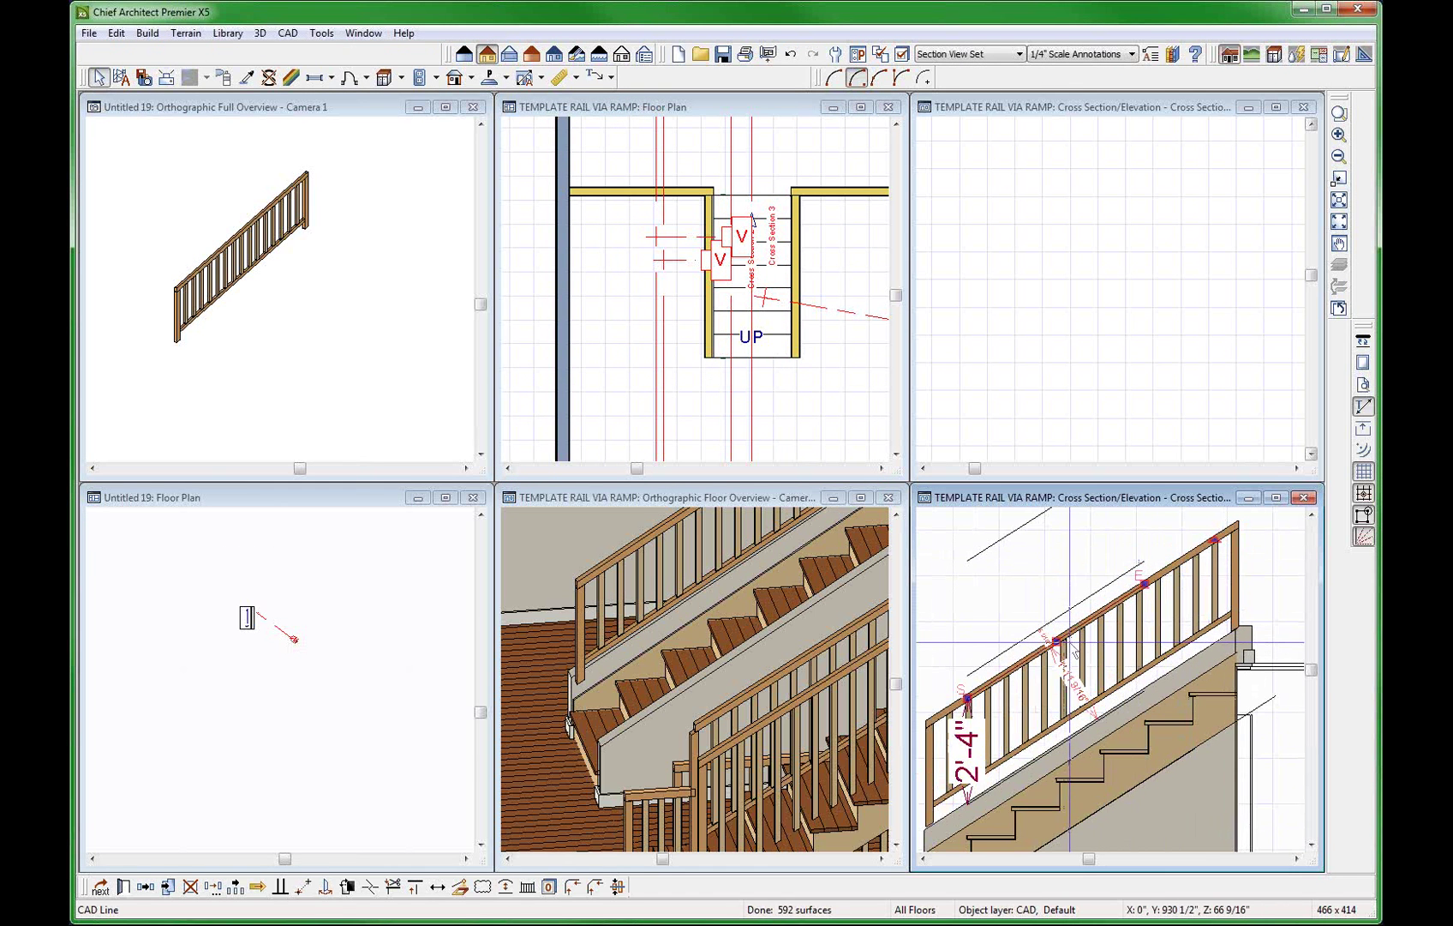
{"action": "scroll", "coordinate": [1073, 644], "scroll_direction": "up", "scroll_amount": 4}
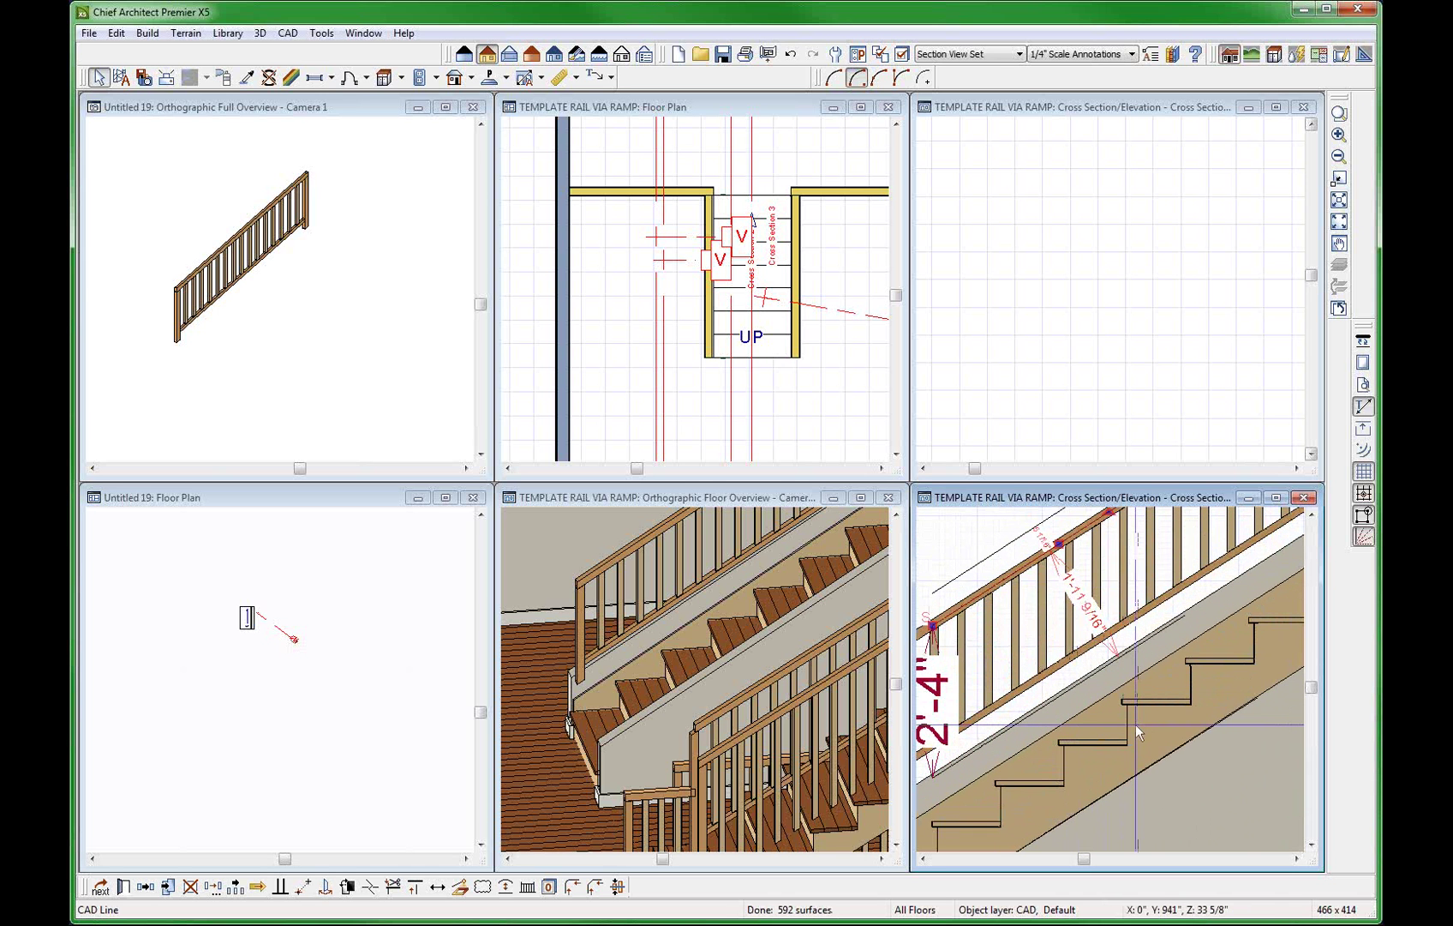
{"action": "left_click", "coordinate": [146, 886]}
{"action": "left_click_drag", "start_coordinate": [240, 239], "coordinate": [206, 239]}
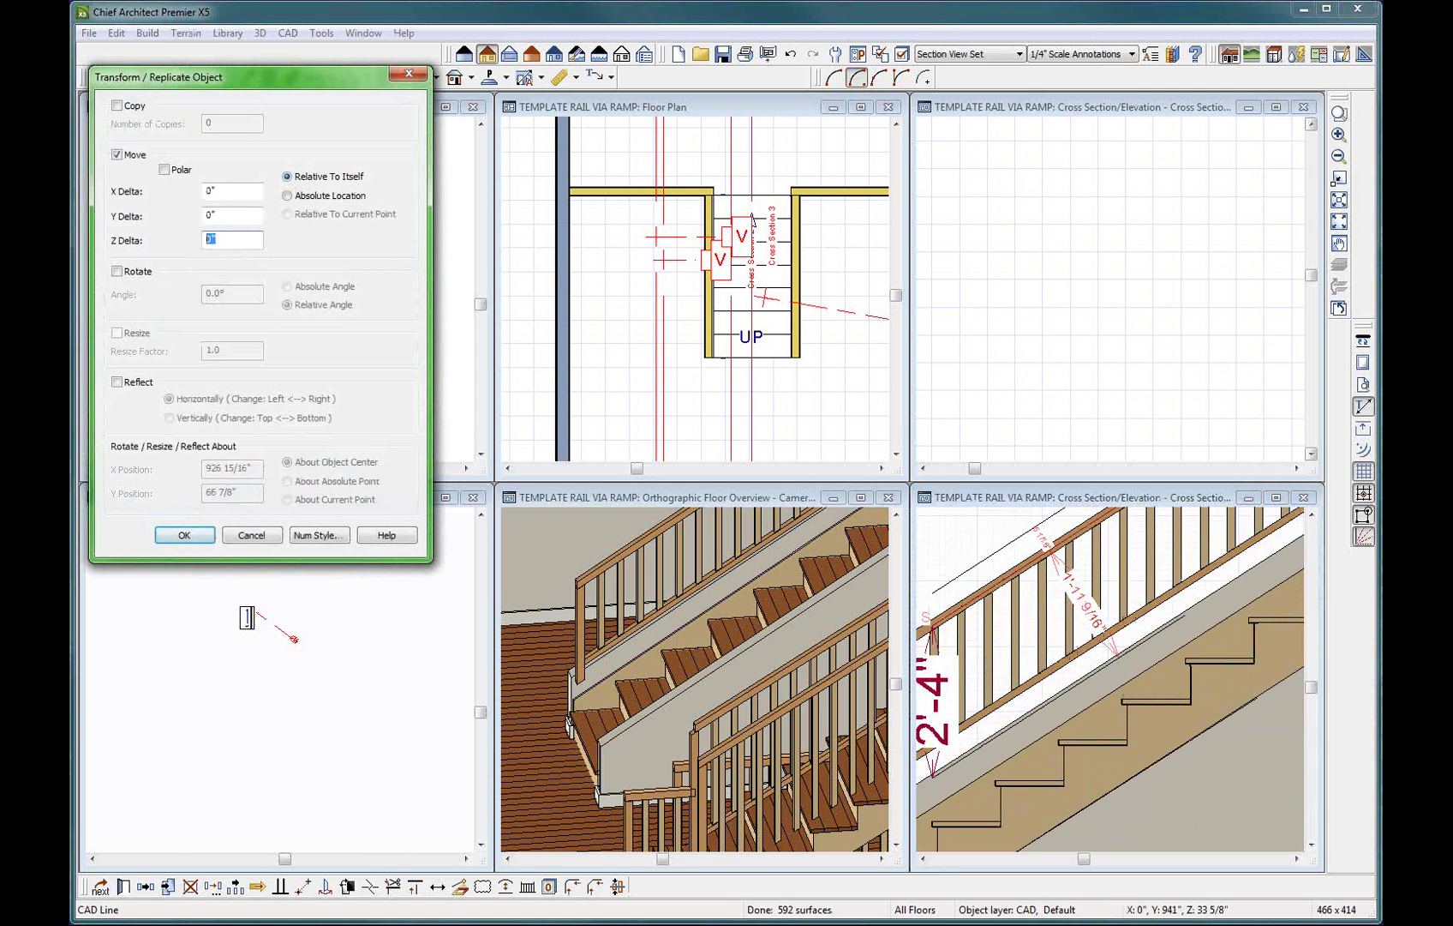
{"action": "type", "text": "-1"}
{"action": "key", "text": "Return"}
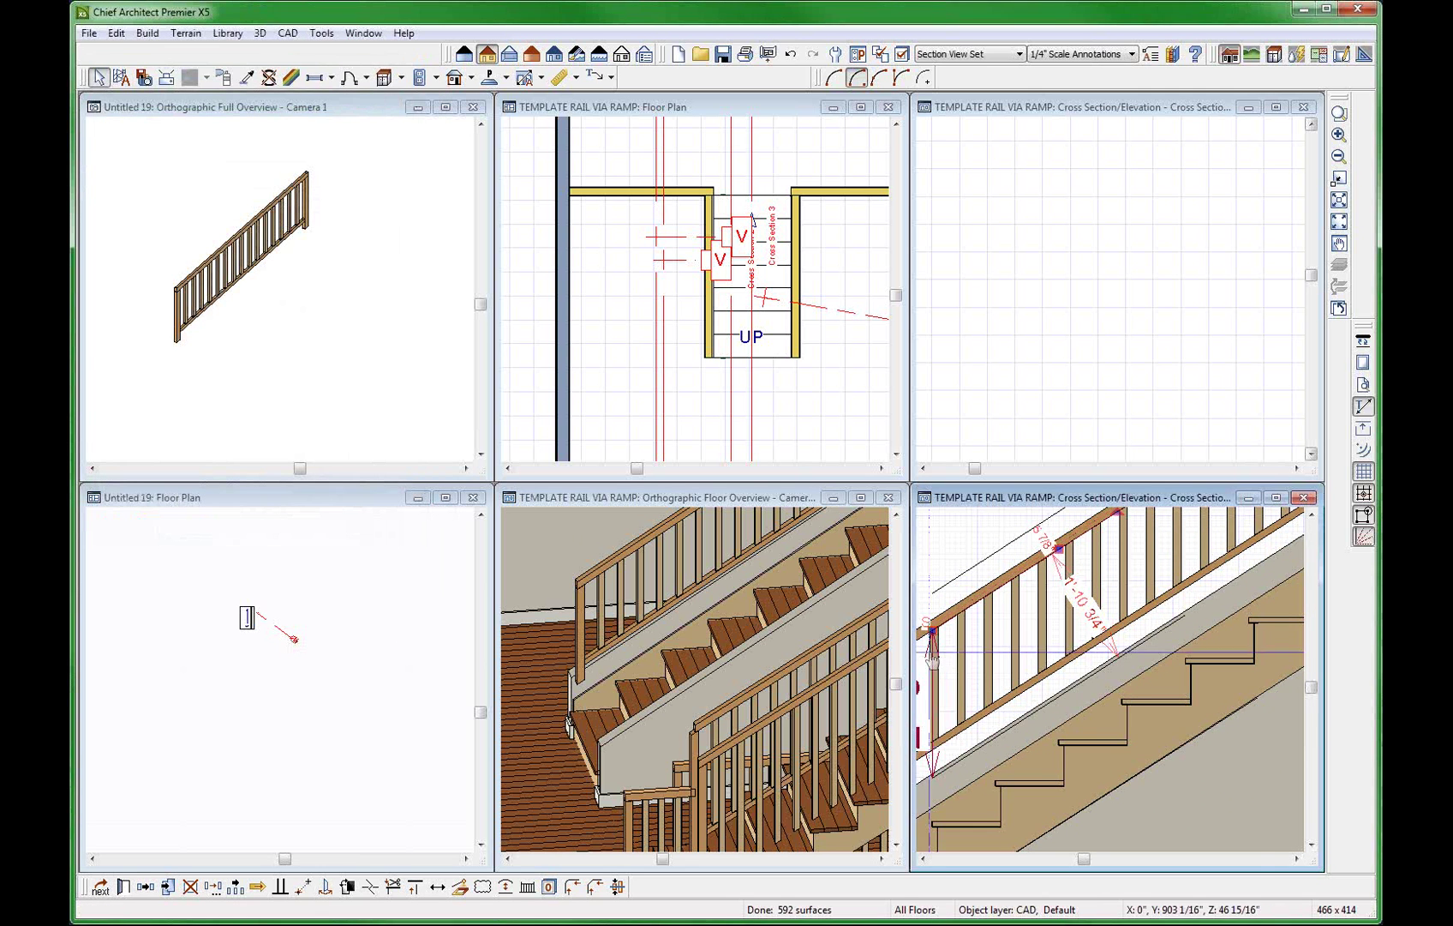
{"action": "left_click", "coordinate": [959, 623]}
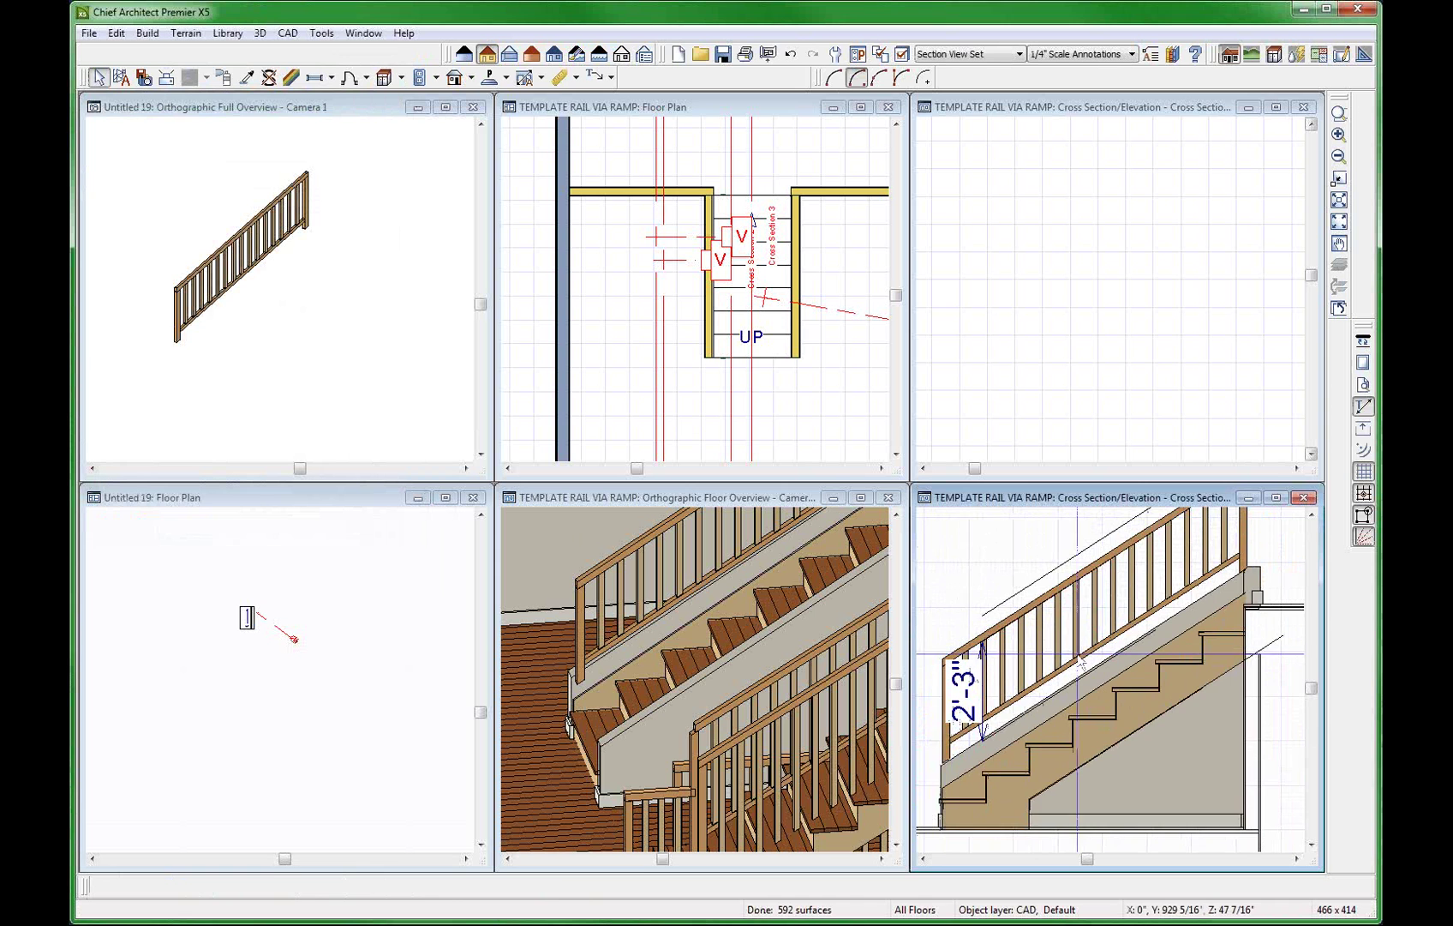
{"action": "scroll", "coordinate": [1075, 644], "scroll_direction": "down", "scroll_amount": 2}
{"action": "scroll", "coordinate": [1076, 643], "scroll_direction": "up", "scroll_amount": 1}
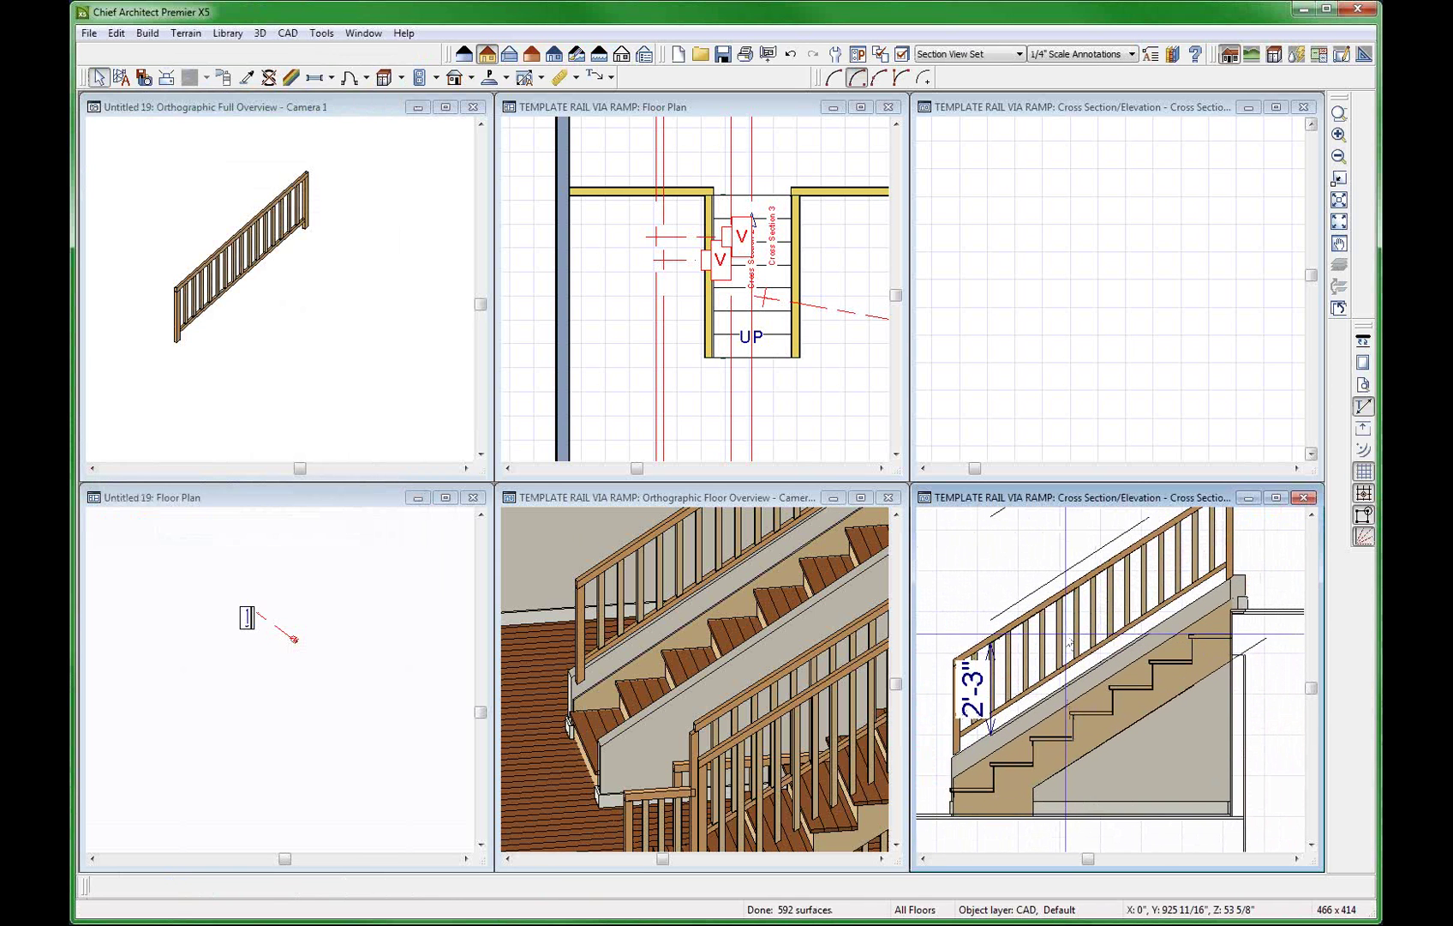
Shift the rail in the floor plan onto the staircase's left sloped wall and check its placement in the 3D overview.
{"action": "left_click", "coordinate": [725, 324]}
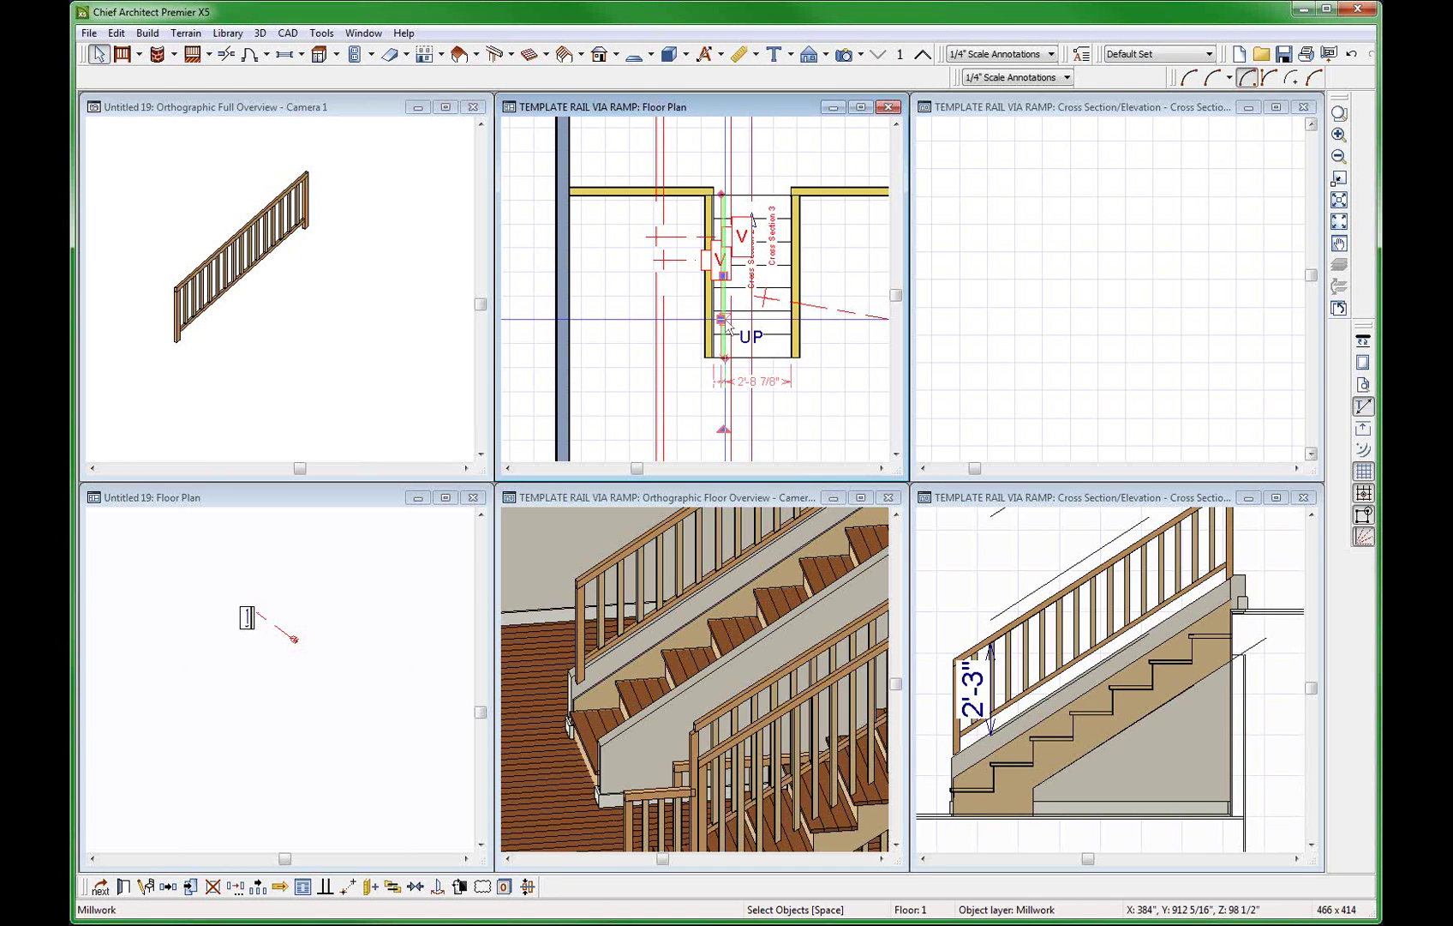
{"action": "left_click_drag", "start_coordinate": [728, 326], "coordinate": [699, 342]}
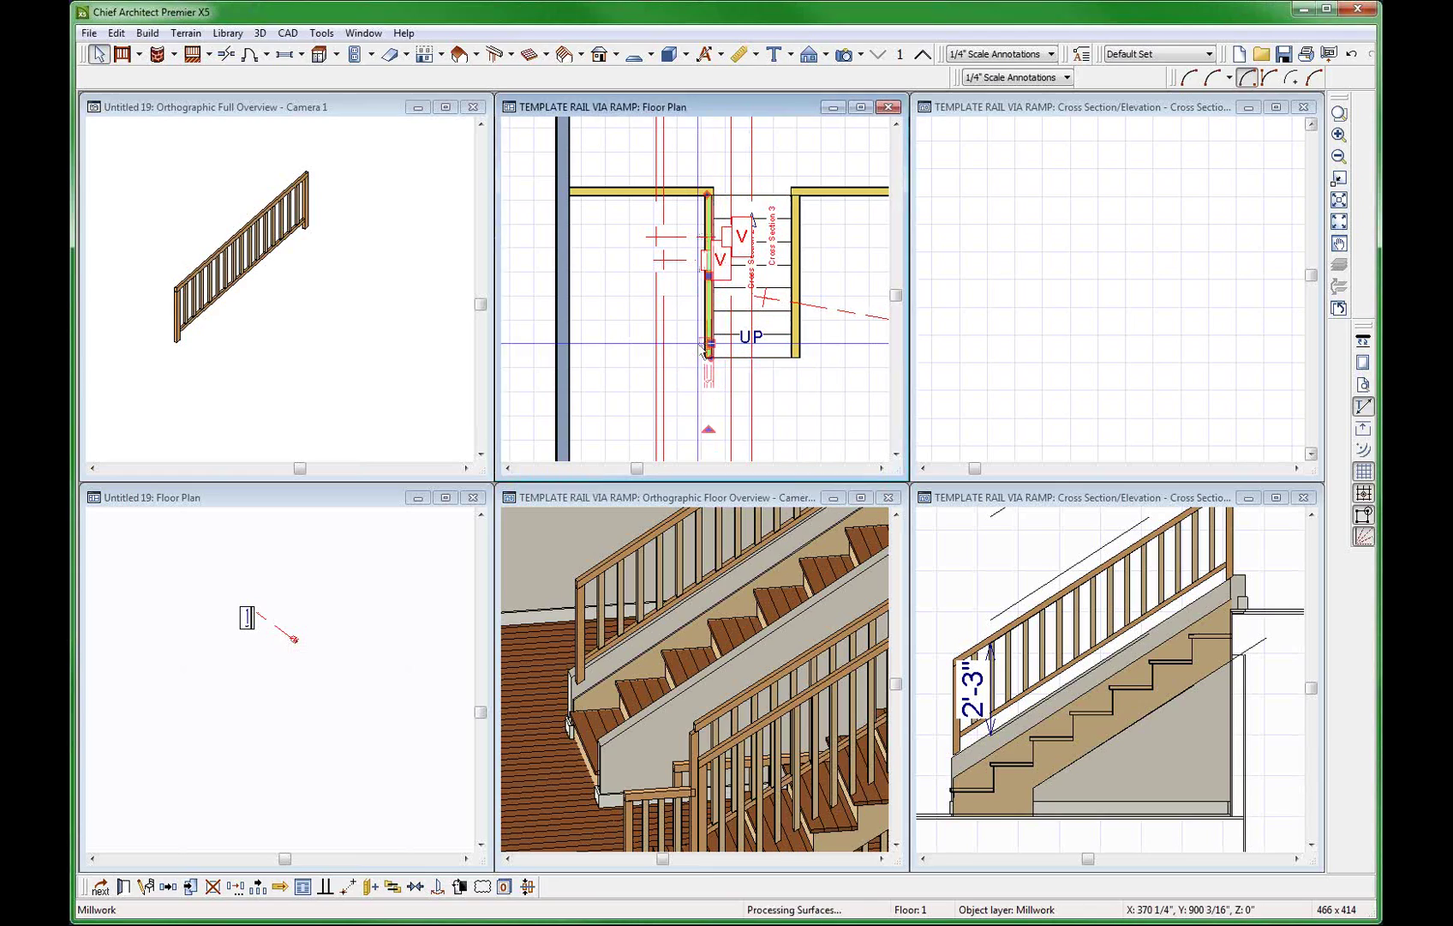
{"action": "left_click", "coordinate": [788, 805]}
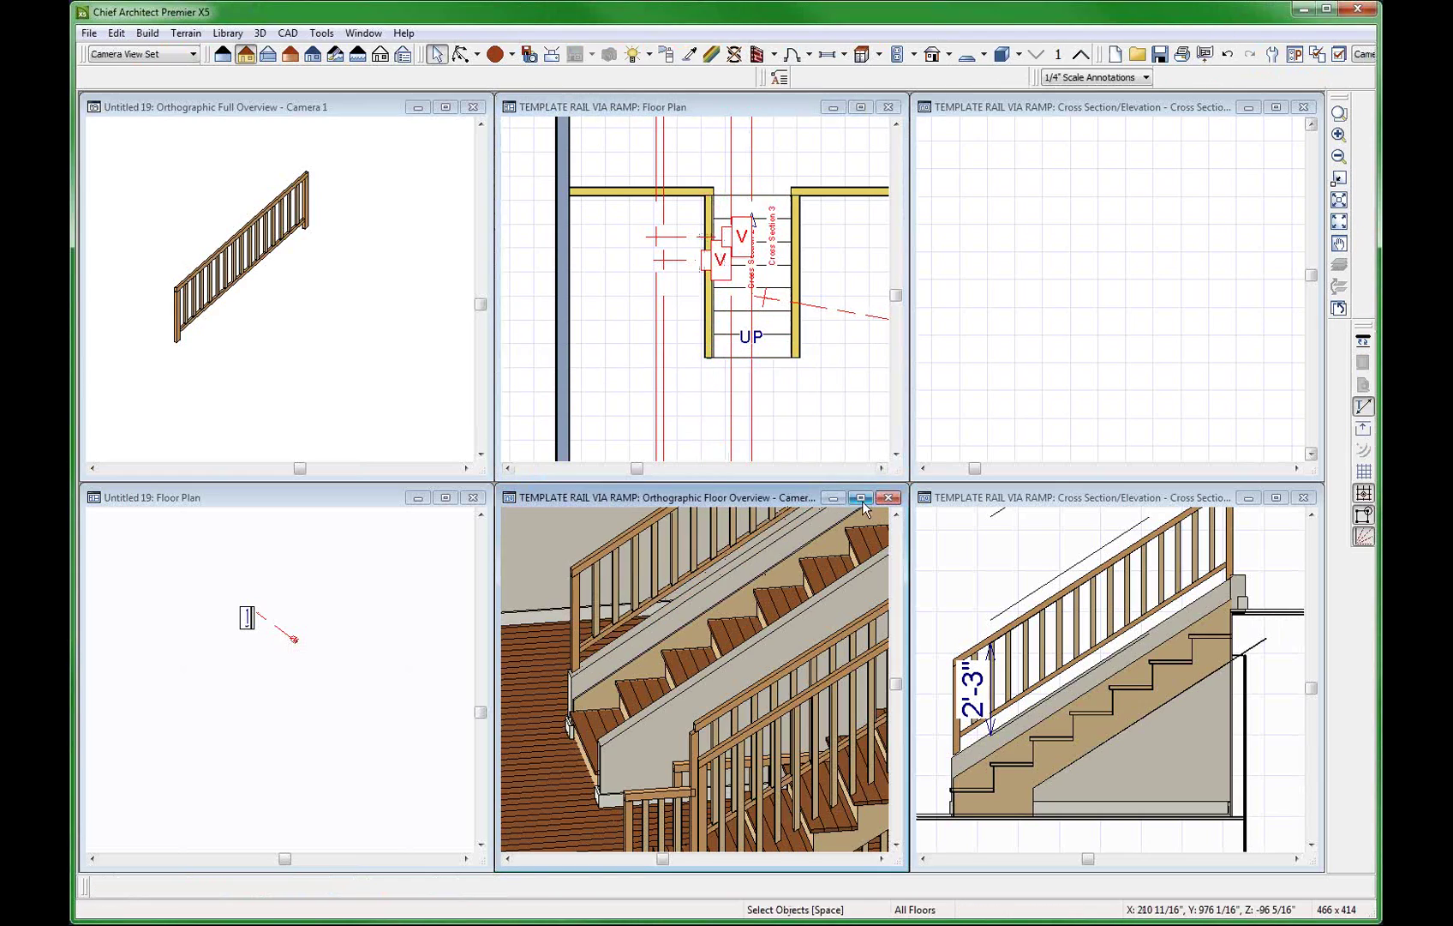
{"action": "left_click", "coordinate": [862, 497]}
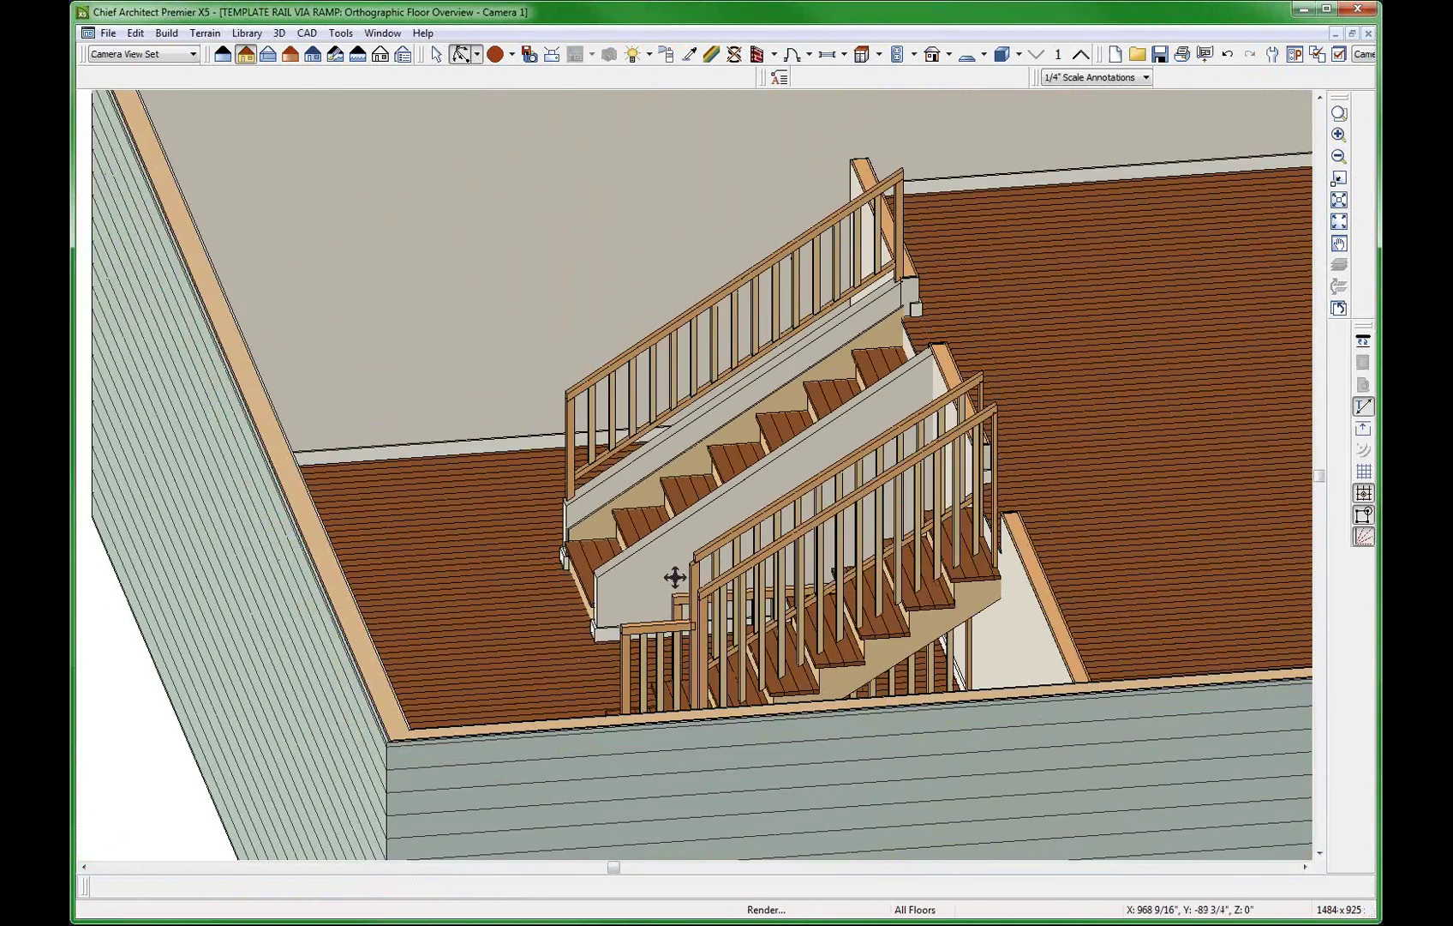
{"action": "left_click_drag", "start_coordinate": [676, 578], "coordinate": [495, 546]}
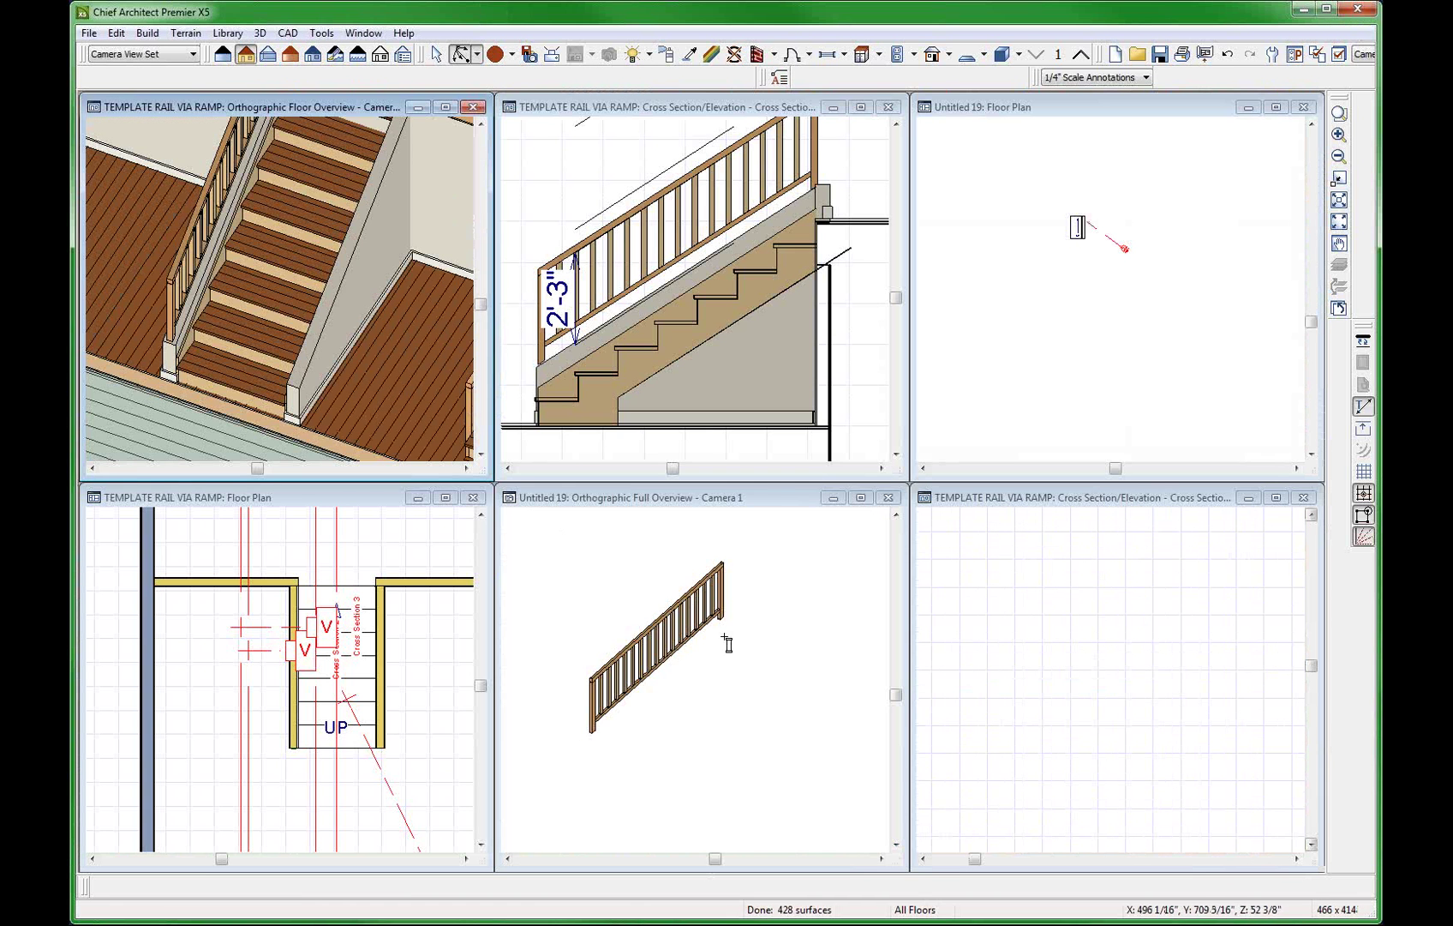
Draw a small rectangular polyline about 3" long on the face of the sloped wall in the cross section.
{"action": "left_click", "coordinate": [688, 363]}
{"action": "scroll", "coordinate": [614, 344], "scroll_direction": "up", "scroll_amount": 3}
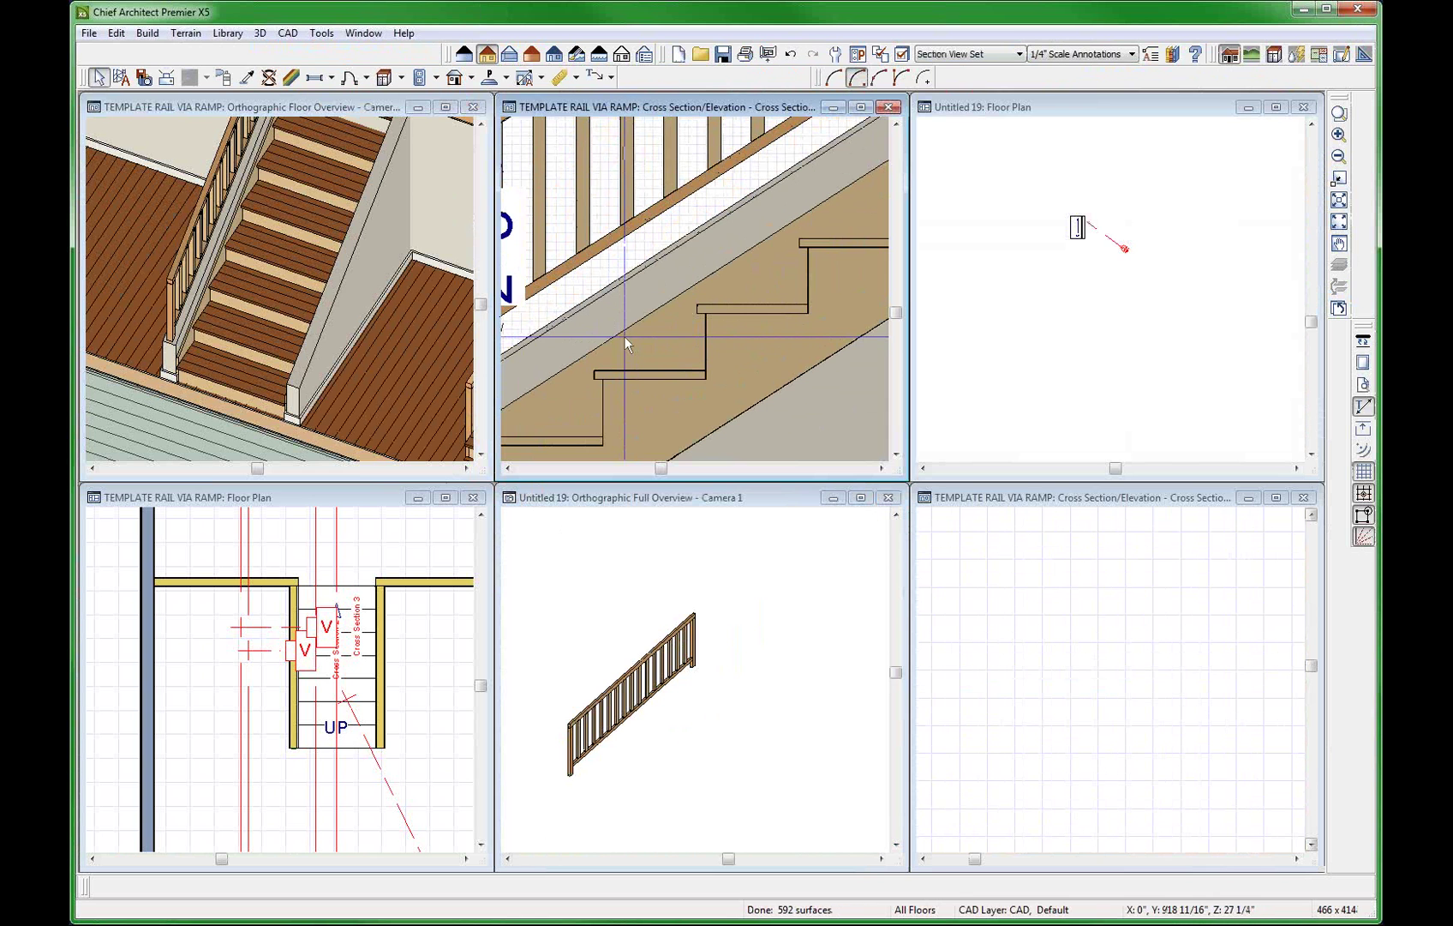
{"action": "key", "text": "shift+p"}
{"action": "left_click_drag", "start_coordinate": [609, 303], "coordinate": [635, 313]}
{"action": "scroll", "coordinate": [632, 313], "scroll_direction": "up", "scroll_amount": 2}
{"action": "key", "text": "space"}
{"action": "left_click", "coordinate": [631, 311]}
{"action": "scroll", "coordinate": [754, 418], "scroll_direction": "down", "scroll_amount": 2}
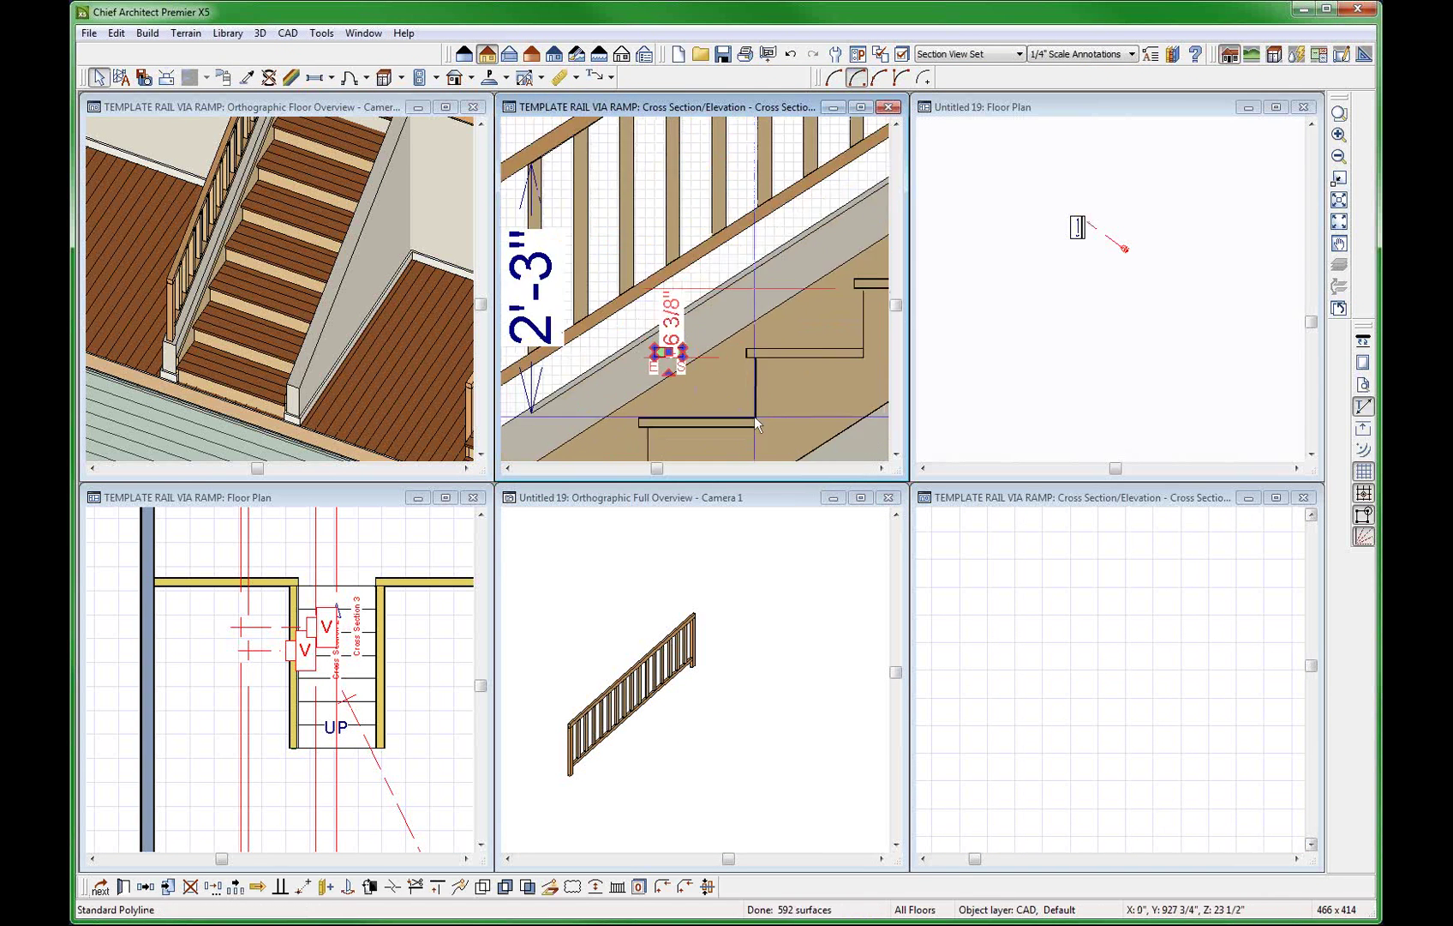
Make the small rectangle parallel to the sloped CAD line above the rail, rotating the entire polyline.
{"action": "scroll", "coordinate": [755, 418], "scroll_direction": "down", "scroll_amount": 1}
{"action": "key", "text": "p"}
{"action": "left_click", "coordinate": [662, 432]}
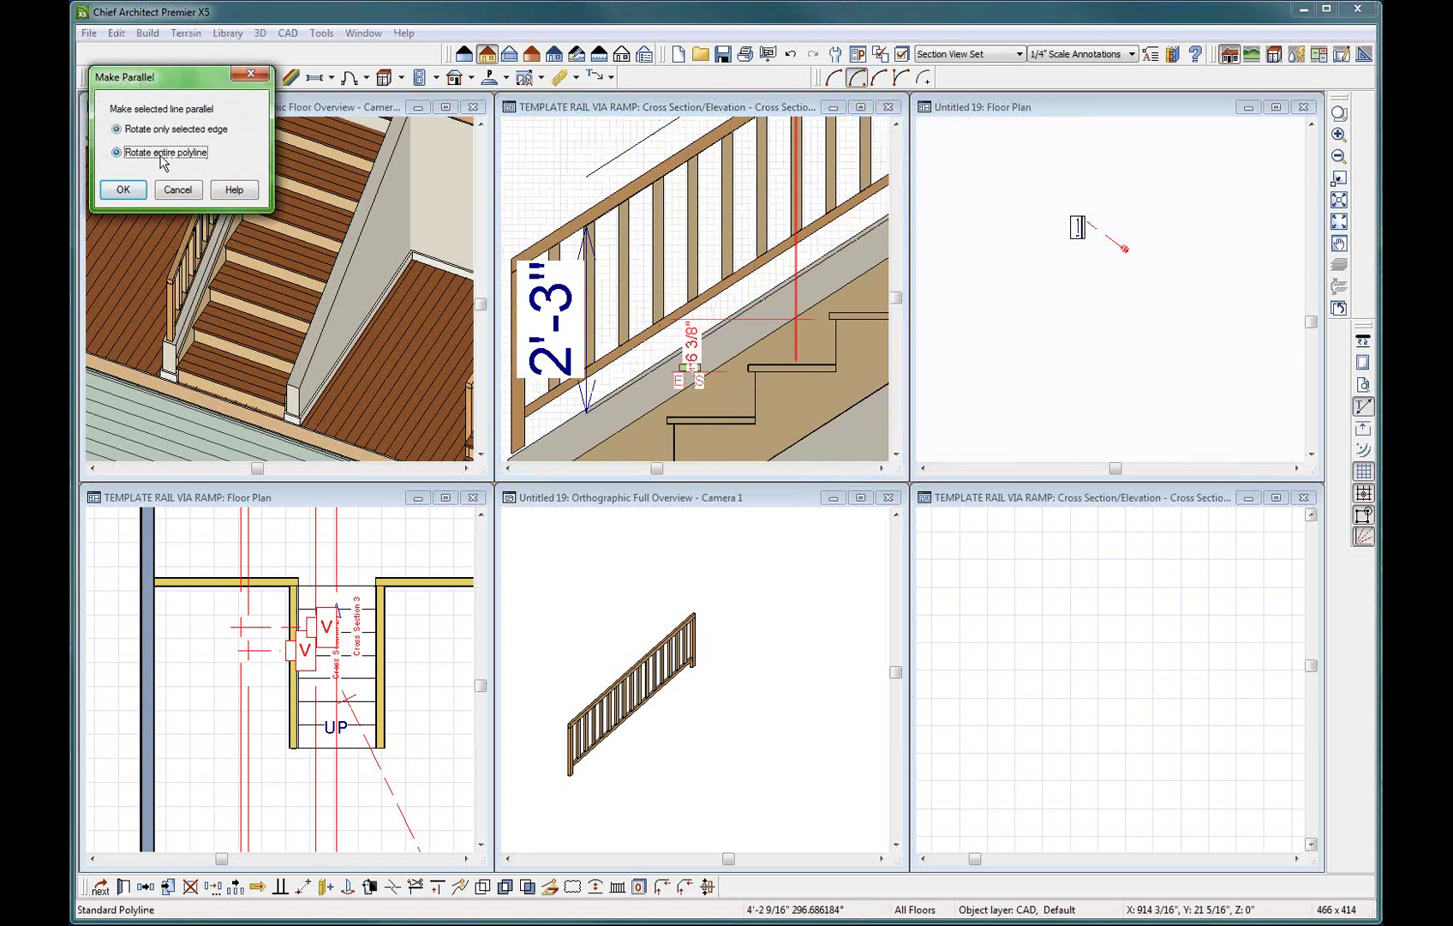
{"action": "left_click", "coordinate": [123, 190]}
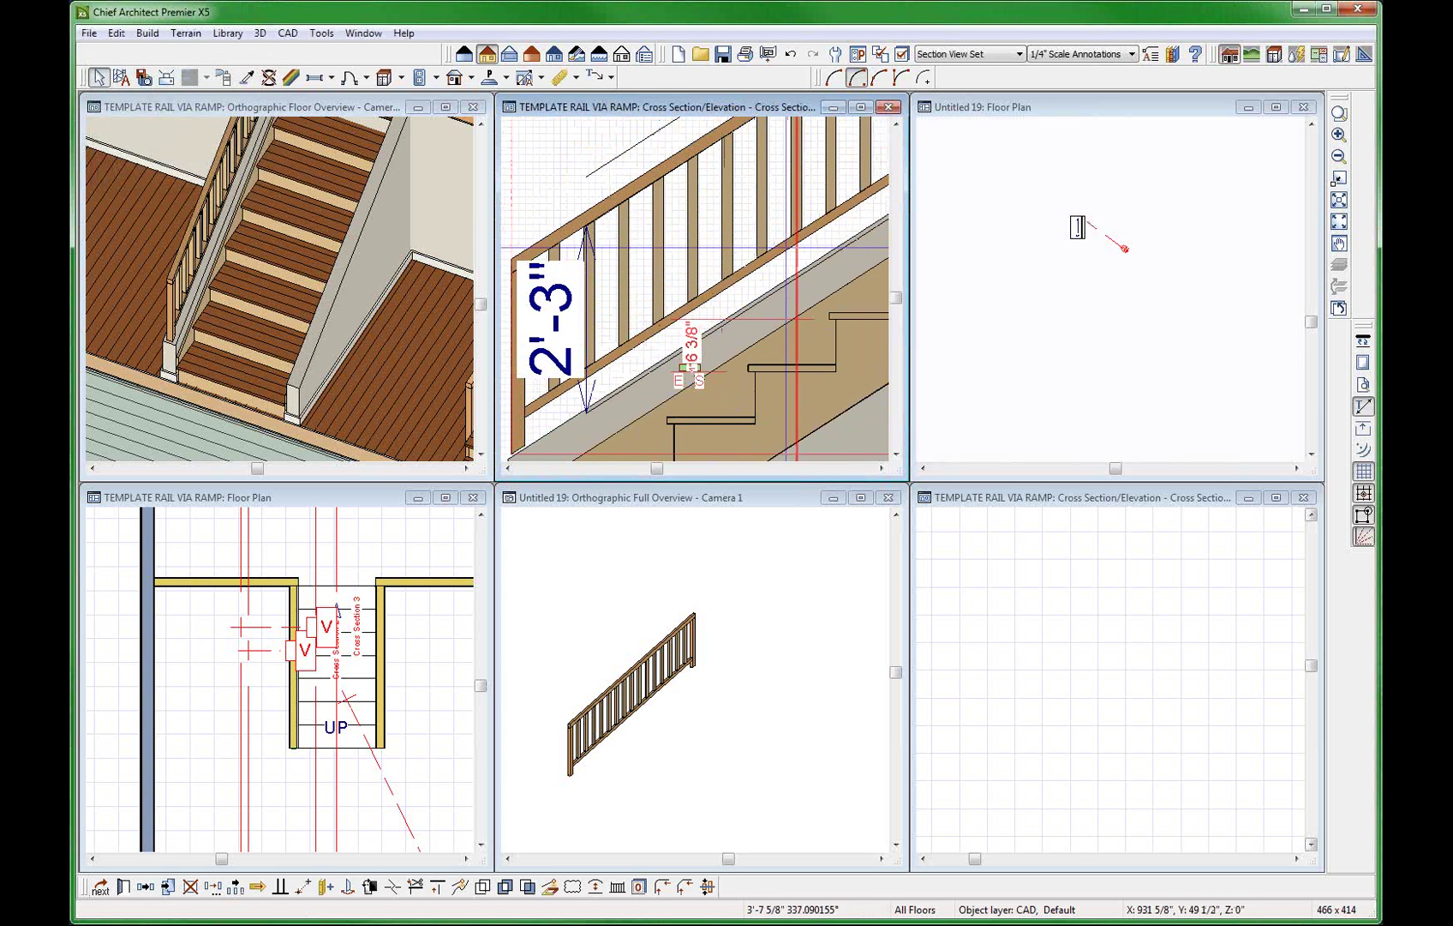
{"action": "left_click", "coordinate": [632, 145]}
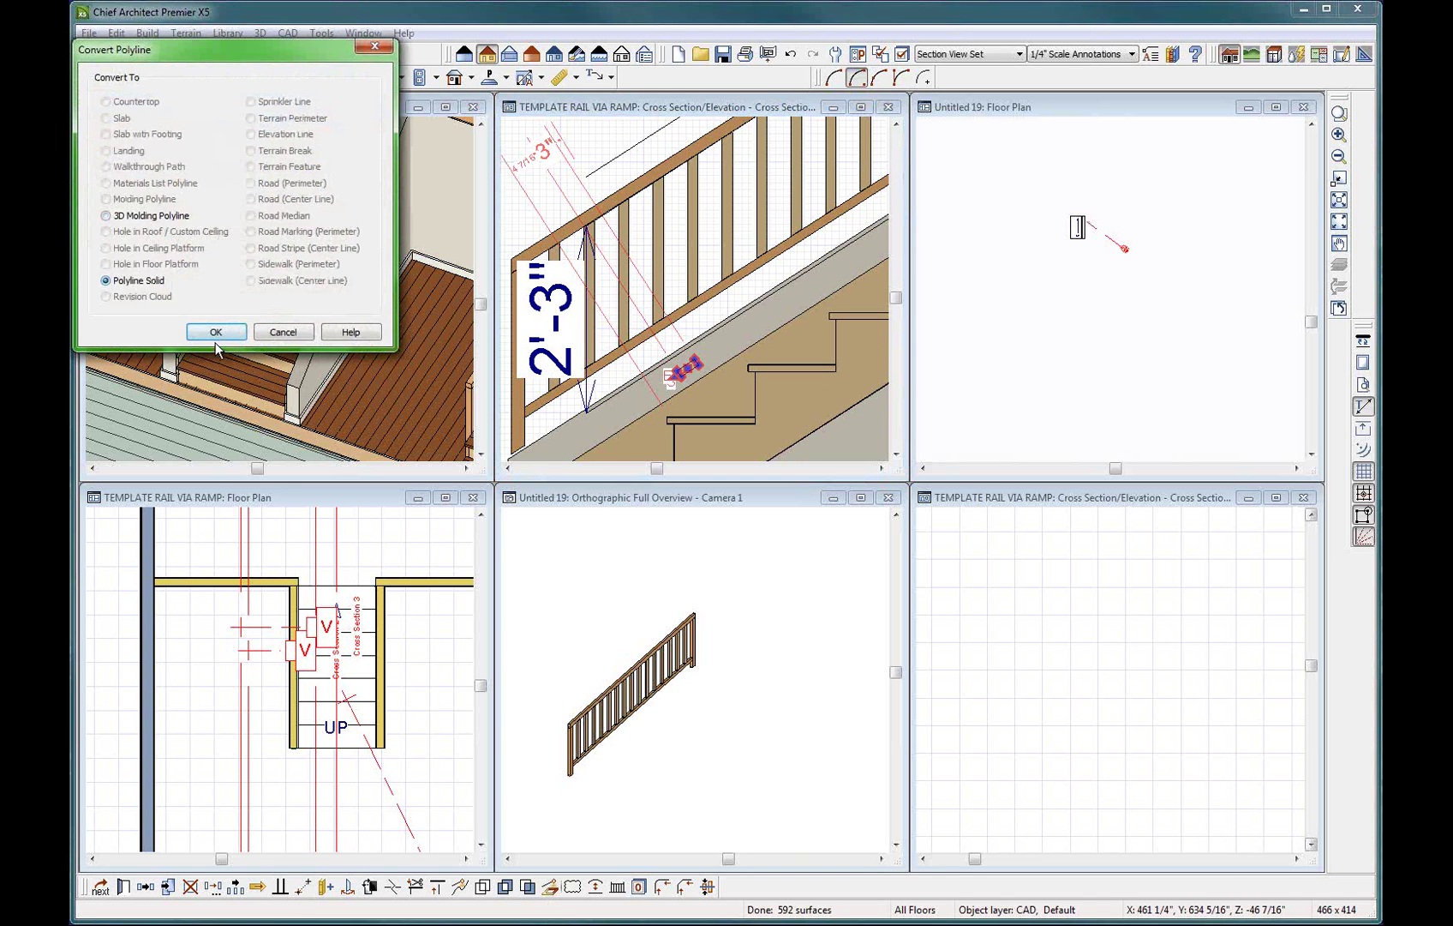
Convert the rotated rectangle to a polyline solid with a thickness of 6".
{"action": "left_click", "coordinate": [216, 331]}
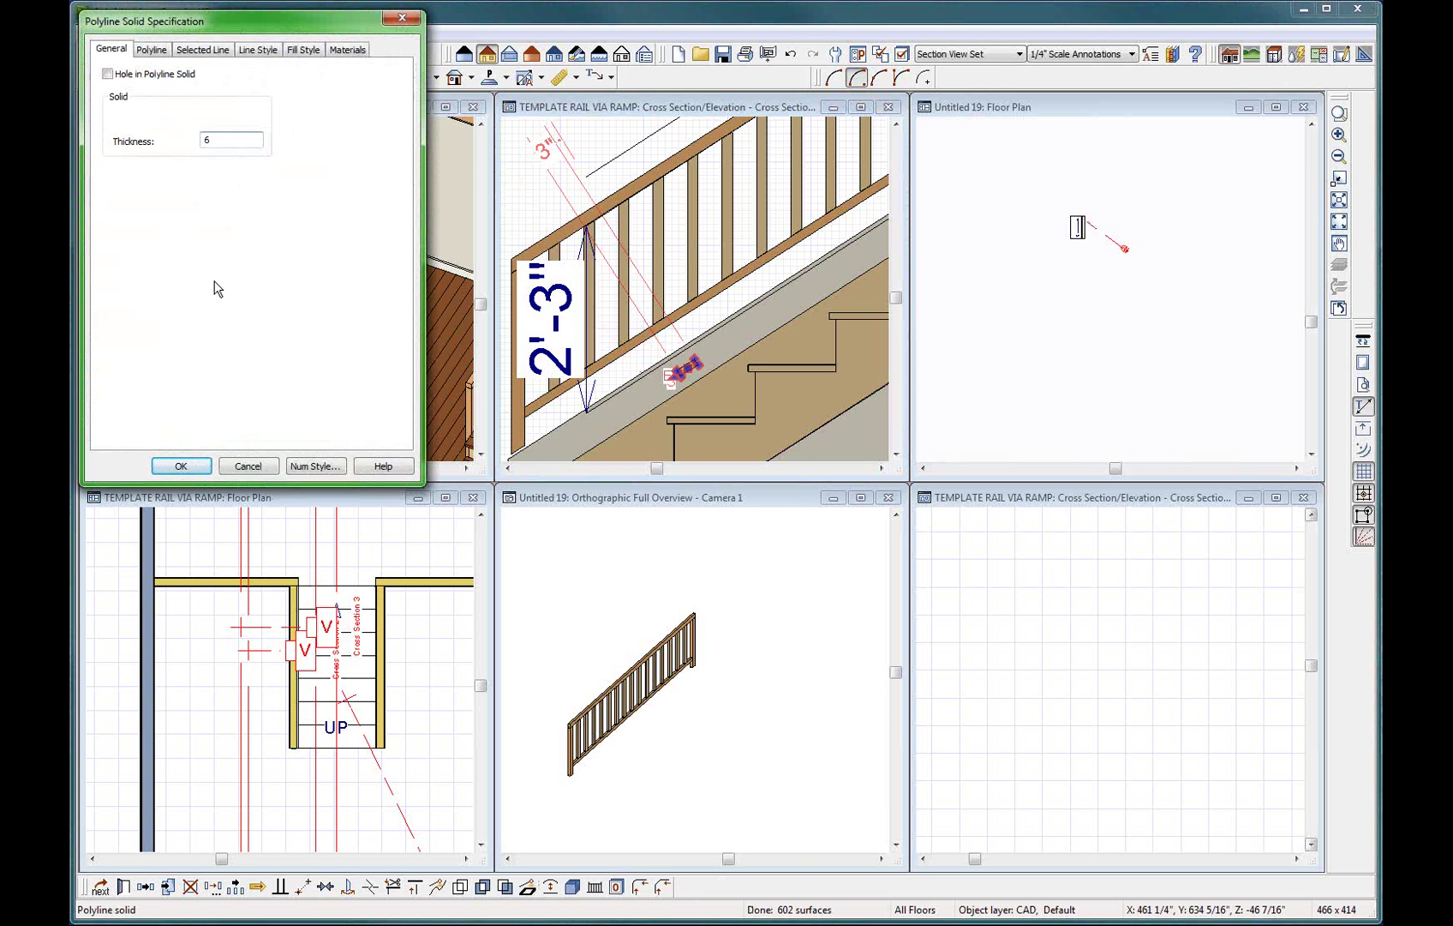
{"action": "key", "text": "Return"}
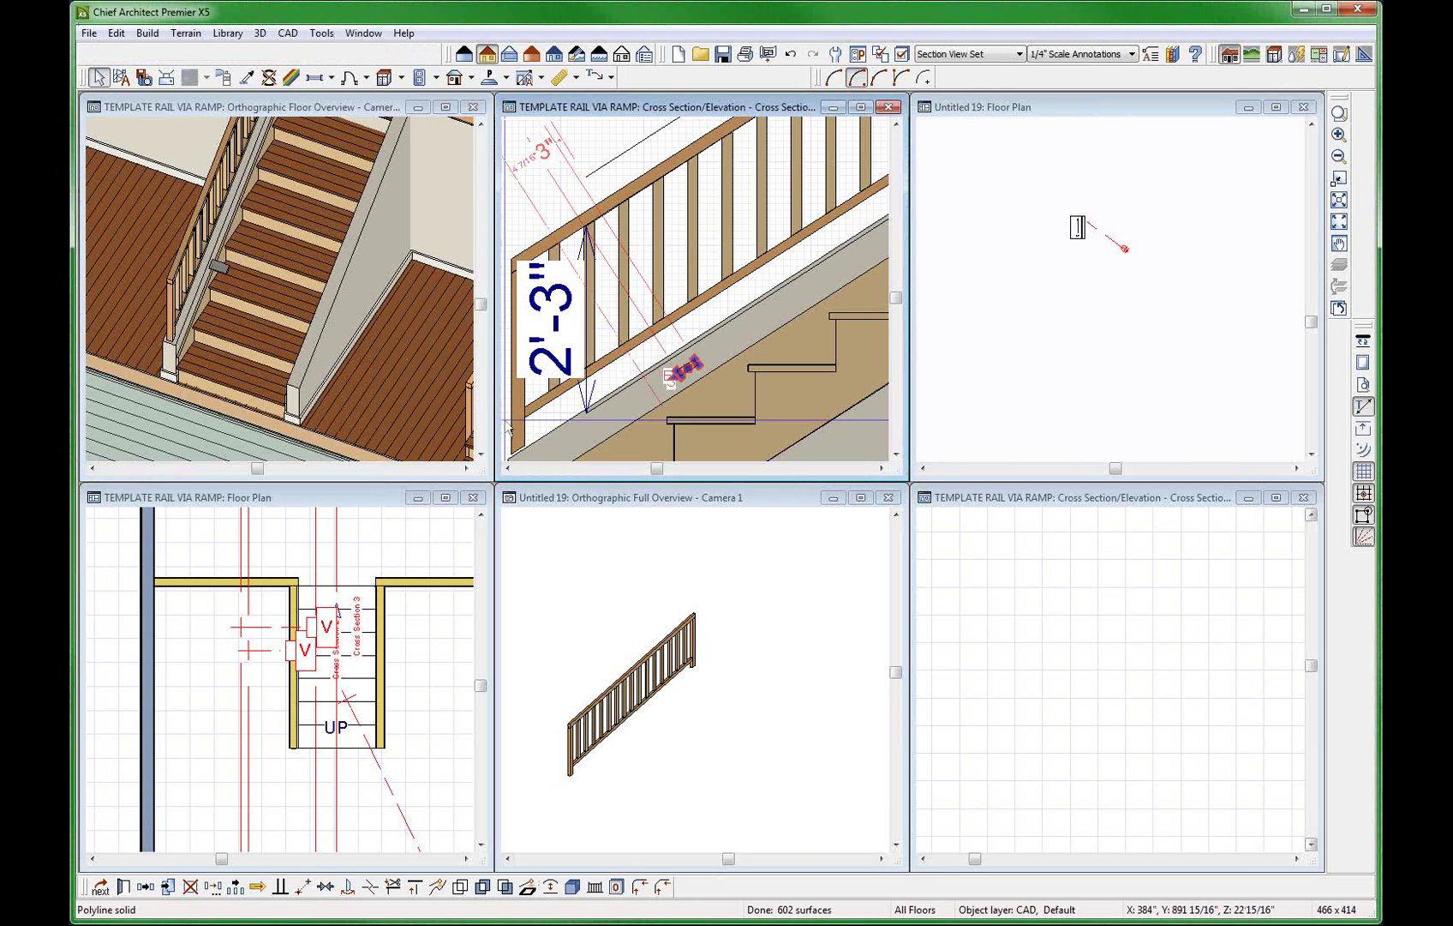
{"action": "scroll", "coordinate": [795, 314], "scroll_direction": "up", "scroll_amount": 1}
{"action": "scroll", "coordinate": [798, 296], "scroll_direction": "down", "scroll_amount": 2}
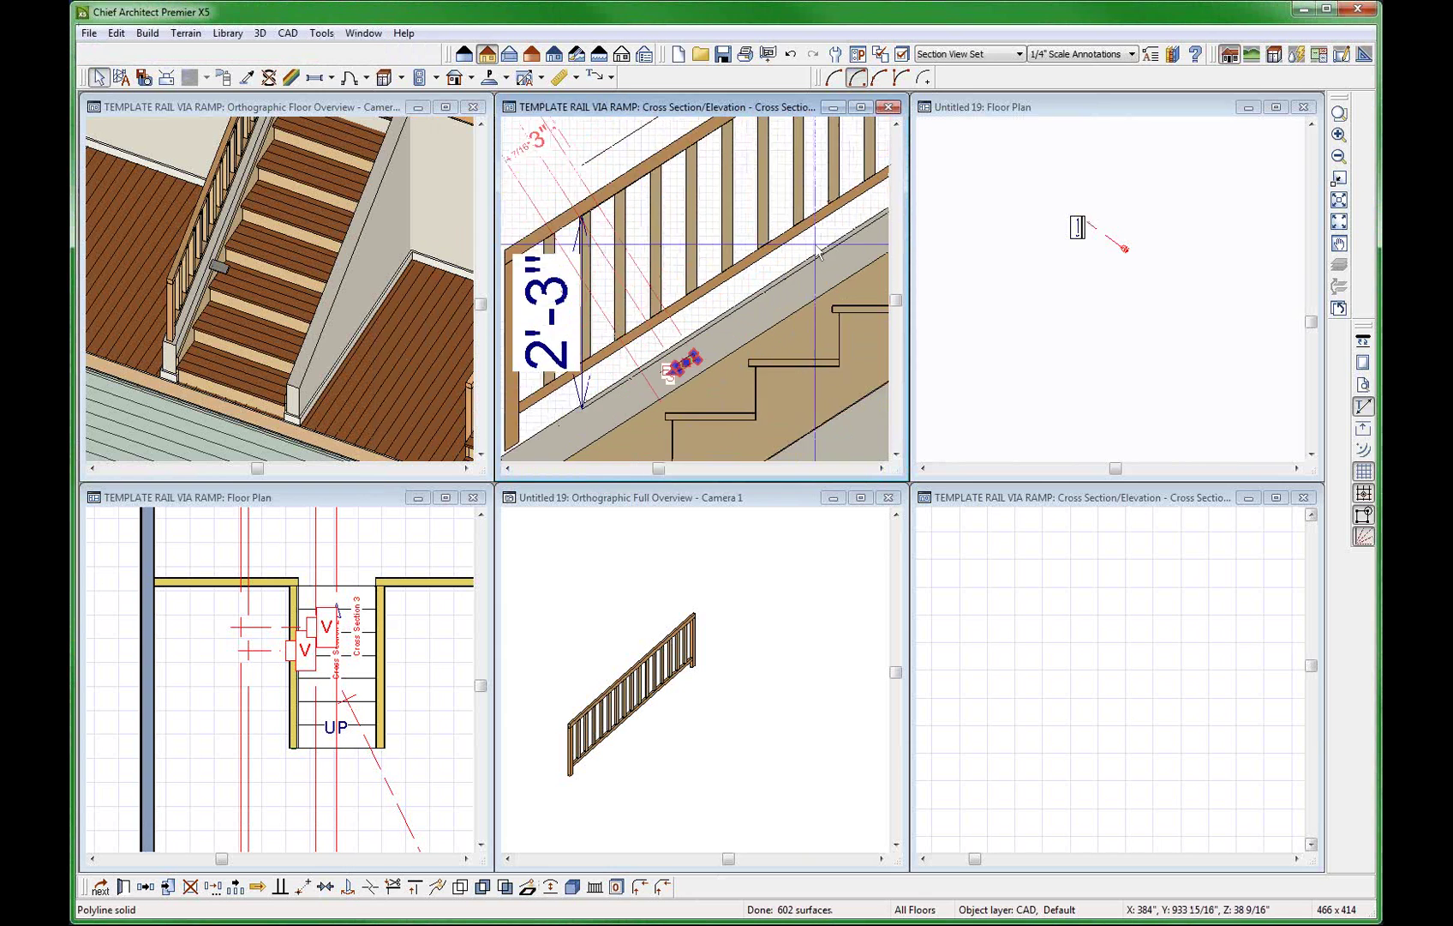
Move the solid by its lower corner onto the wall's sloped top edge and extend its lower end past the wall's foot, 1'-5" long overall.
{"action": "left_click", "coordinate": [861, 106]}
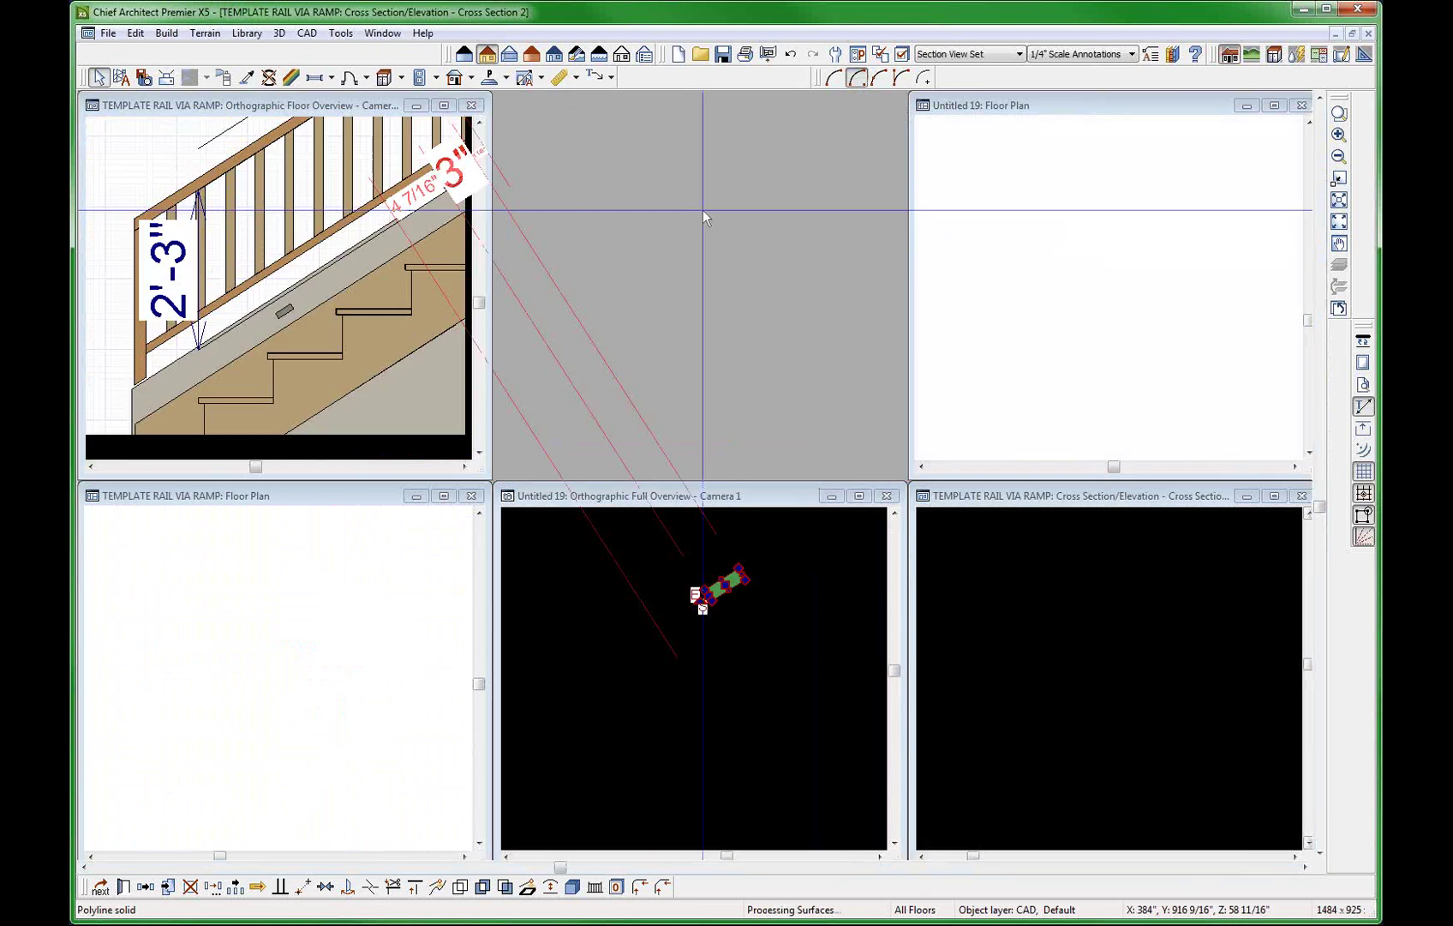
{"action": "scroll", "coordinate": [752, 371], "scroll_direction": "up", "scroll_amount": 2}
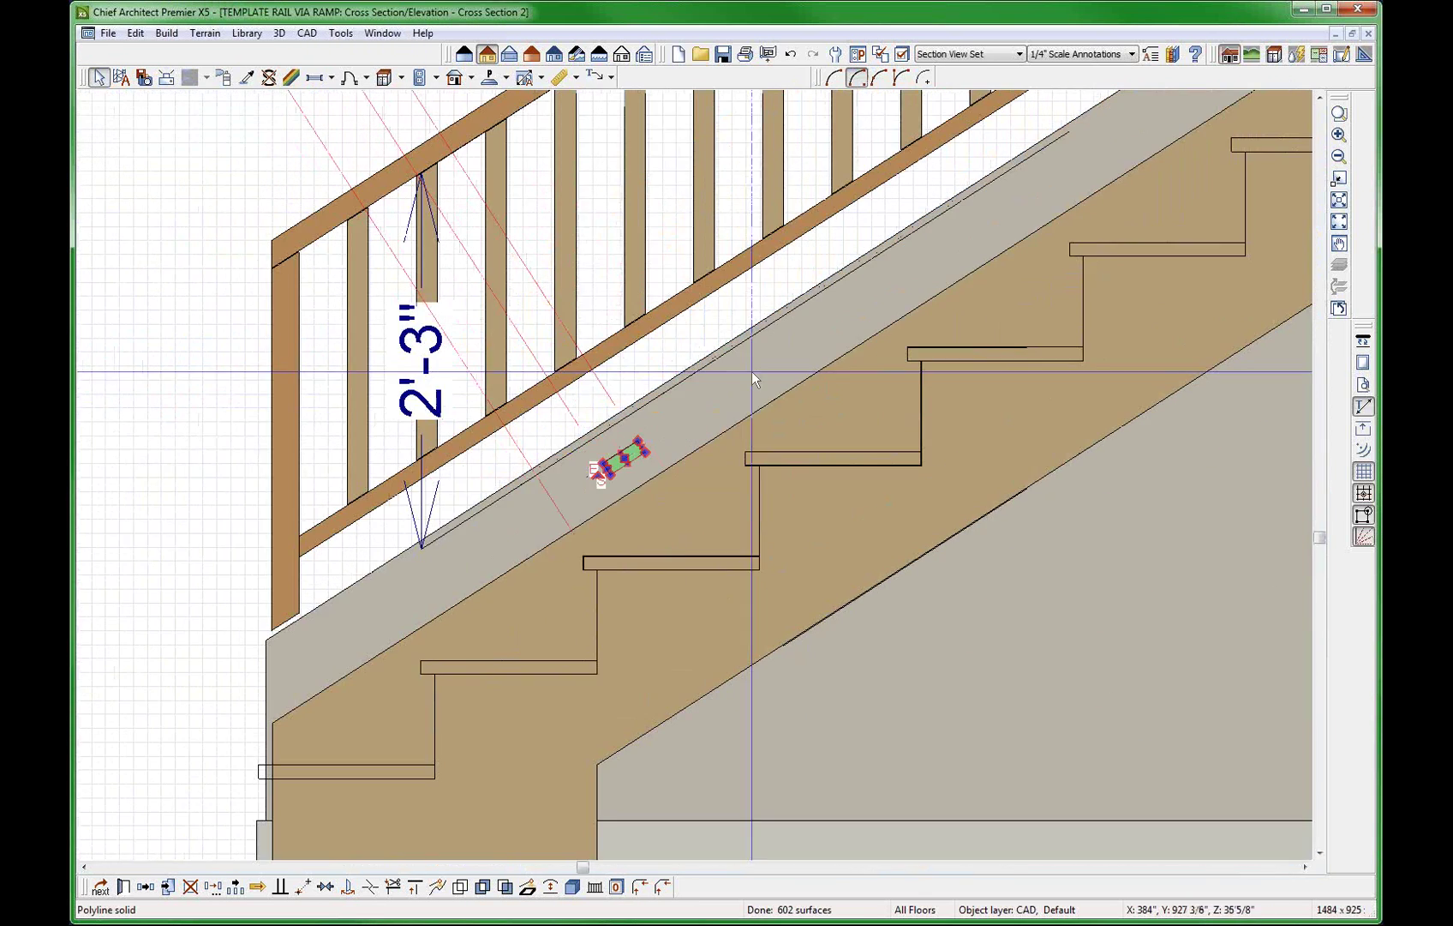
{"action": "key", "text": "2"}
{"action": "left_click", "coordinate": [612, 474]}
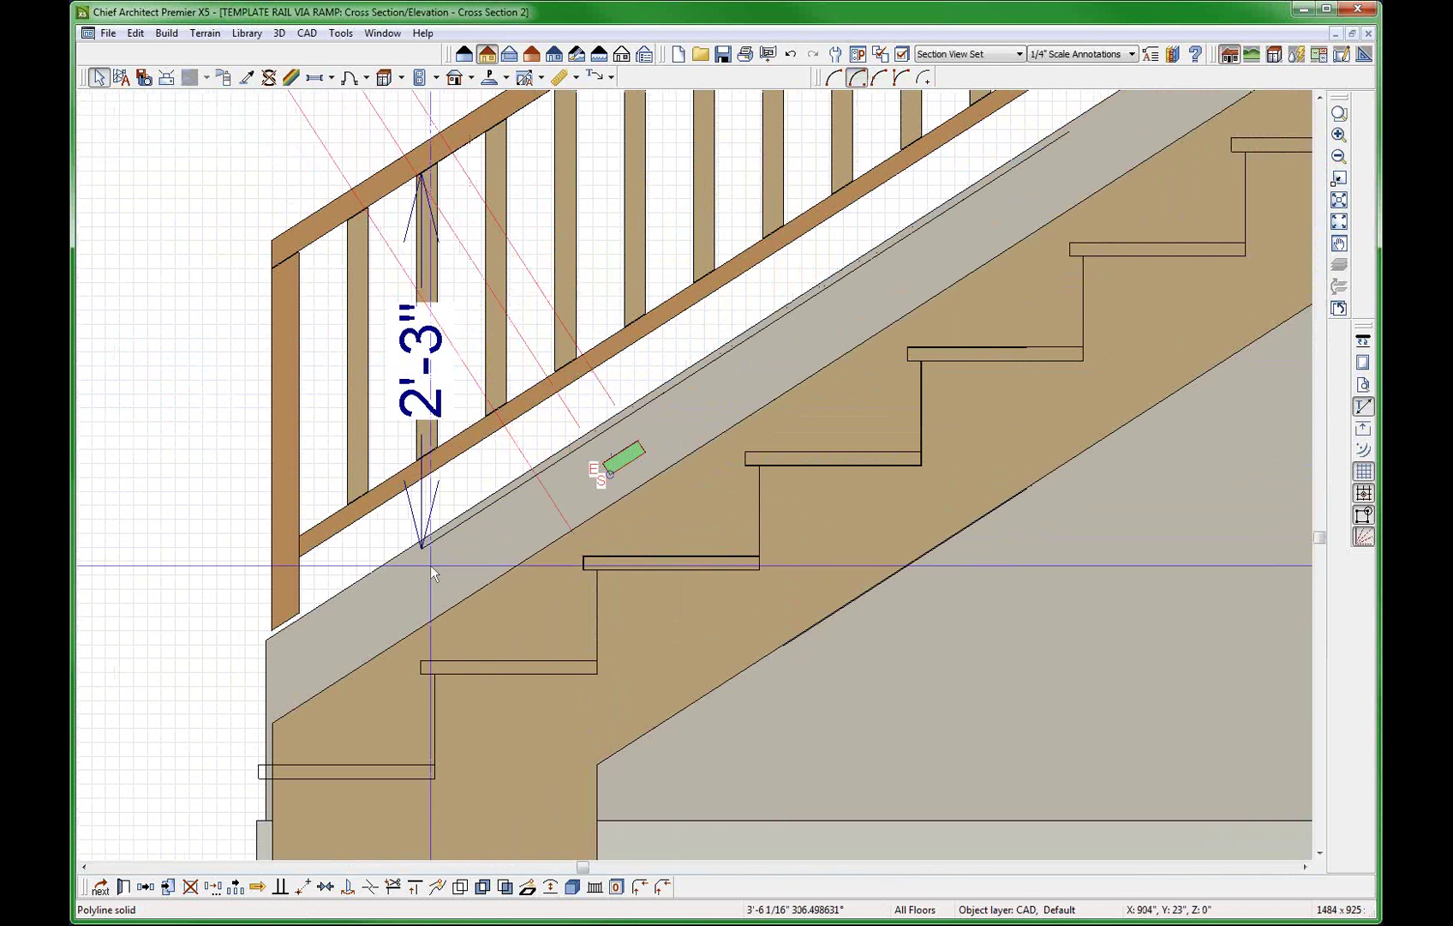
{"action": "left_click_drag", "start_coordinate": [433, 574], "coordinate": [422, 546]}
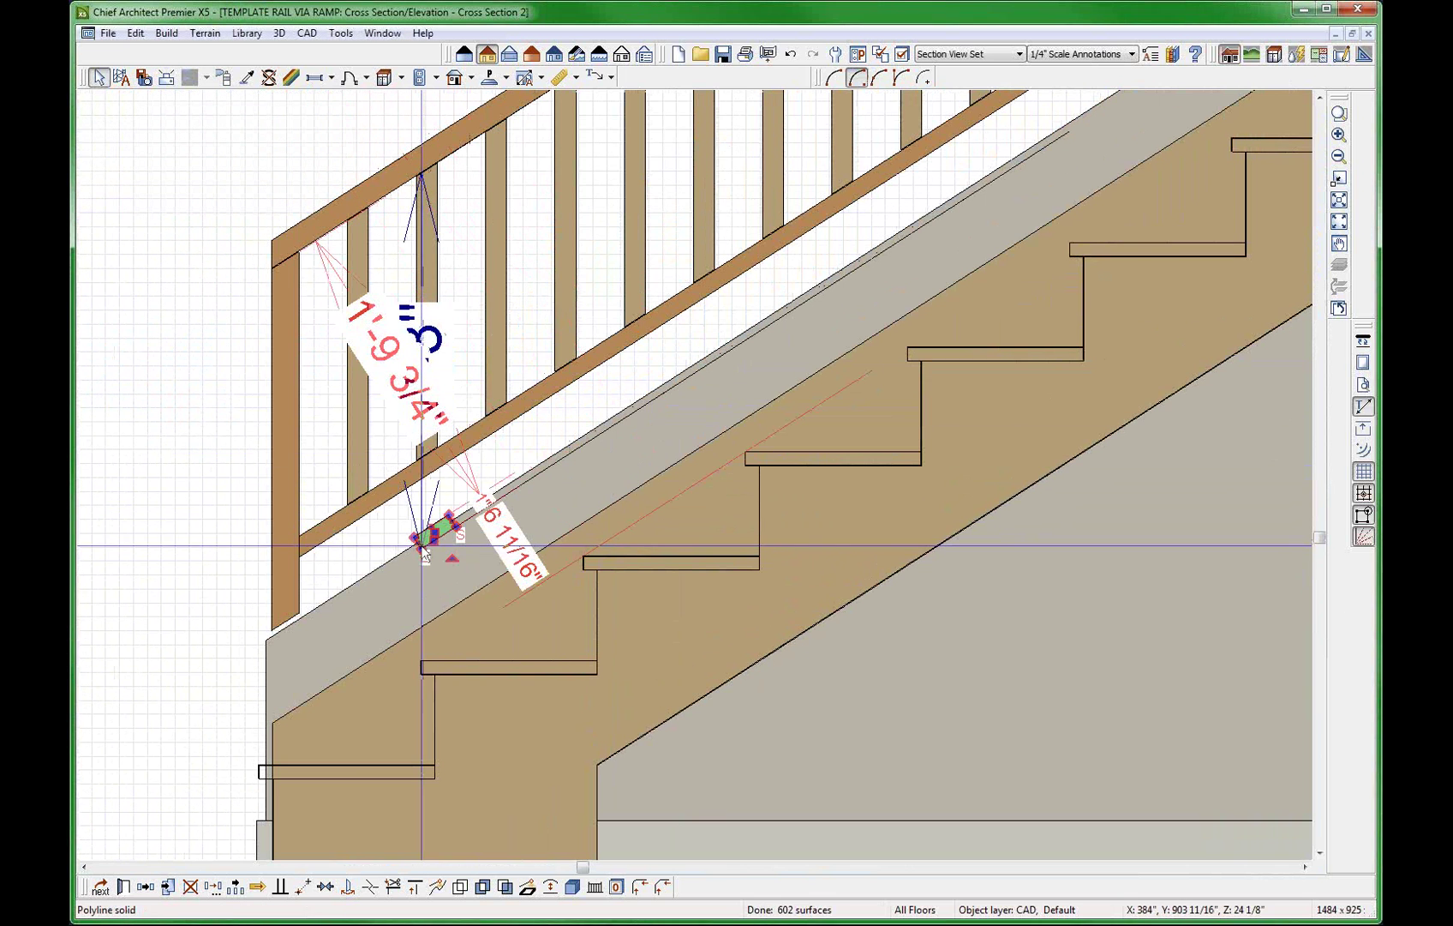
{"action": "left_click_drag", "start_coordinate": [423, 547], "coordinate": [271, 678]}
{"action": "scroll", "coordinate": [267, 672], "scroll_direction": "down", "scroll_amount": 4}
Give the polyline solid a Solid fill pattern that uses the background color.
{"action": "double_click", "coordinate": [395, 551]}
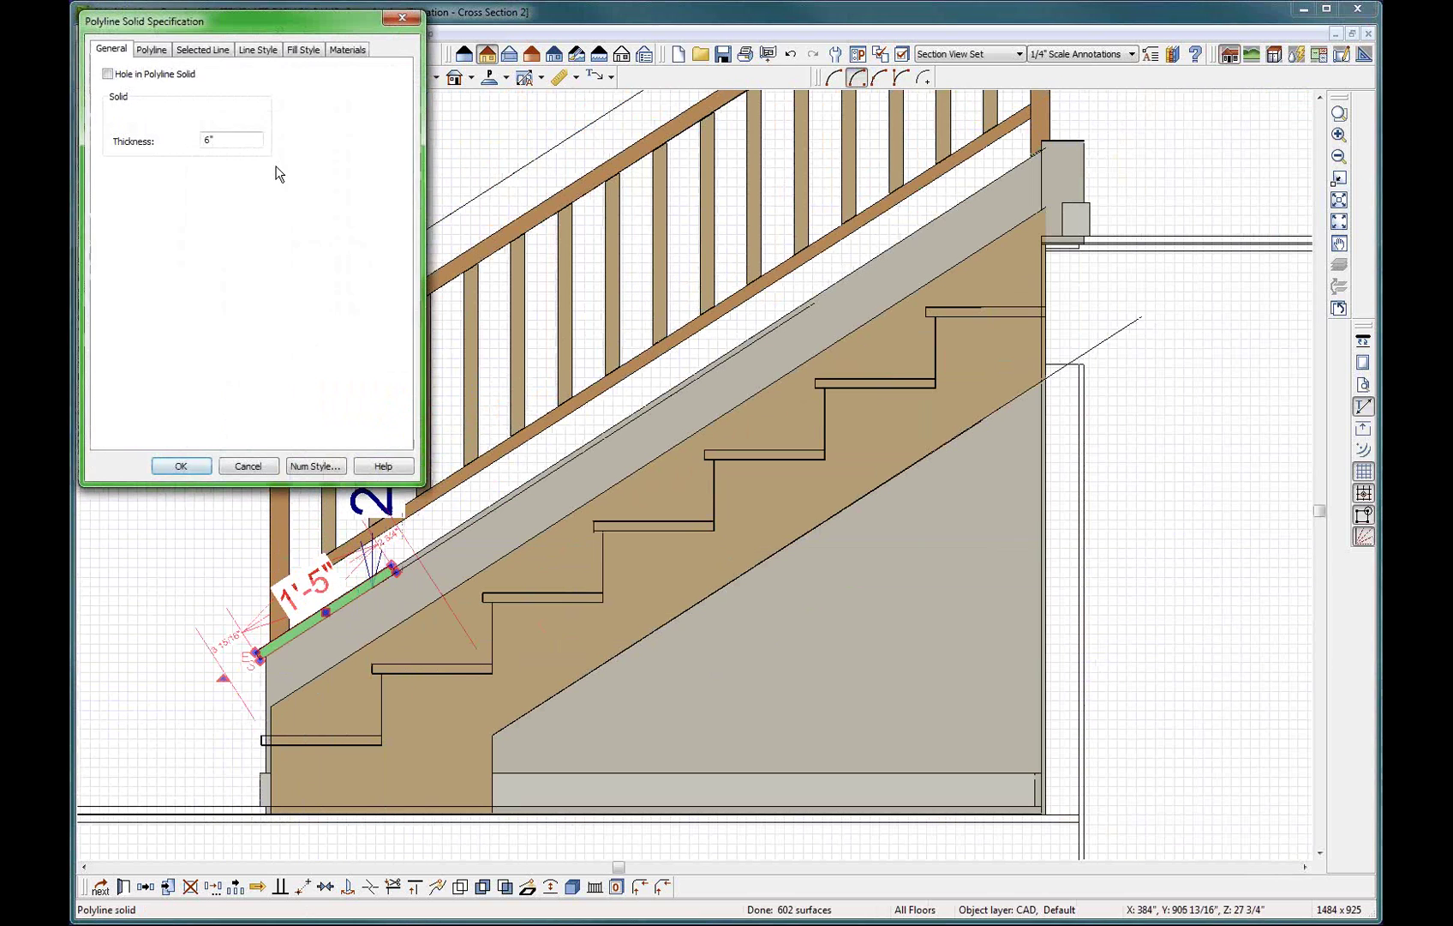
{"action": "left_click", "coordinate": [292, 51]}
{"action": "left_click", "coordinate": [181, 94]}
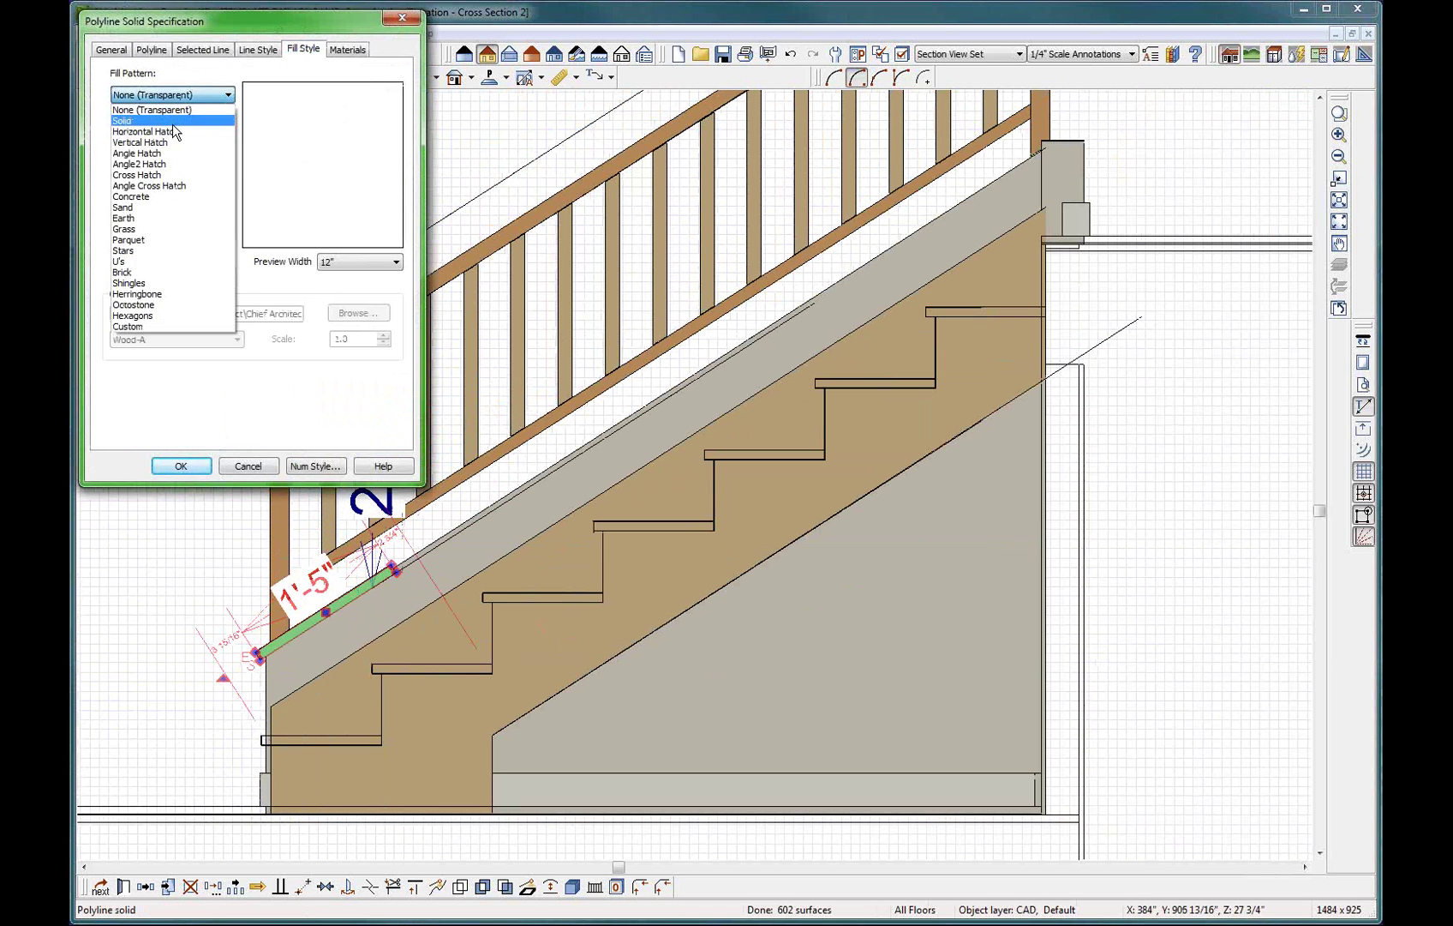
{"action": "left_click", "coordinate": [177, 108]}
{"action": "left_click", "coordinate": [192, 237]}
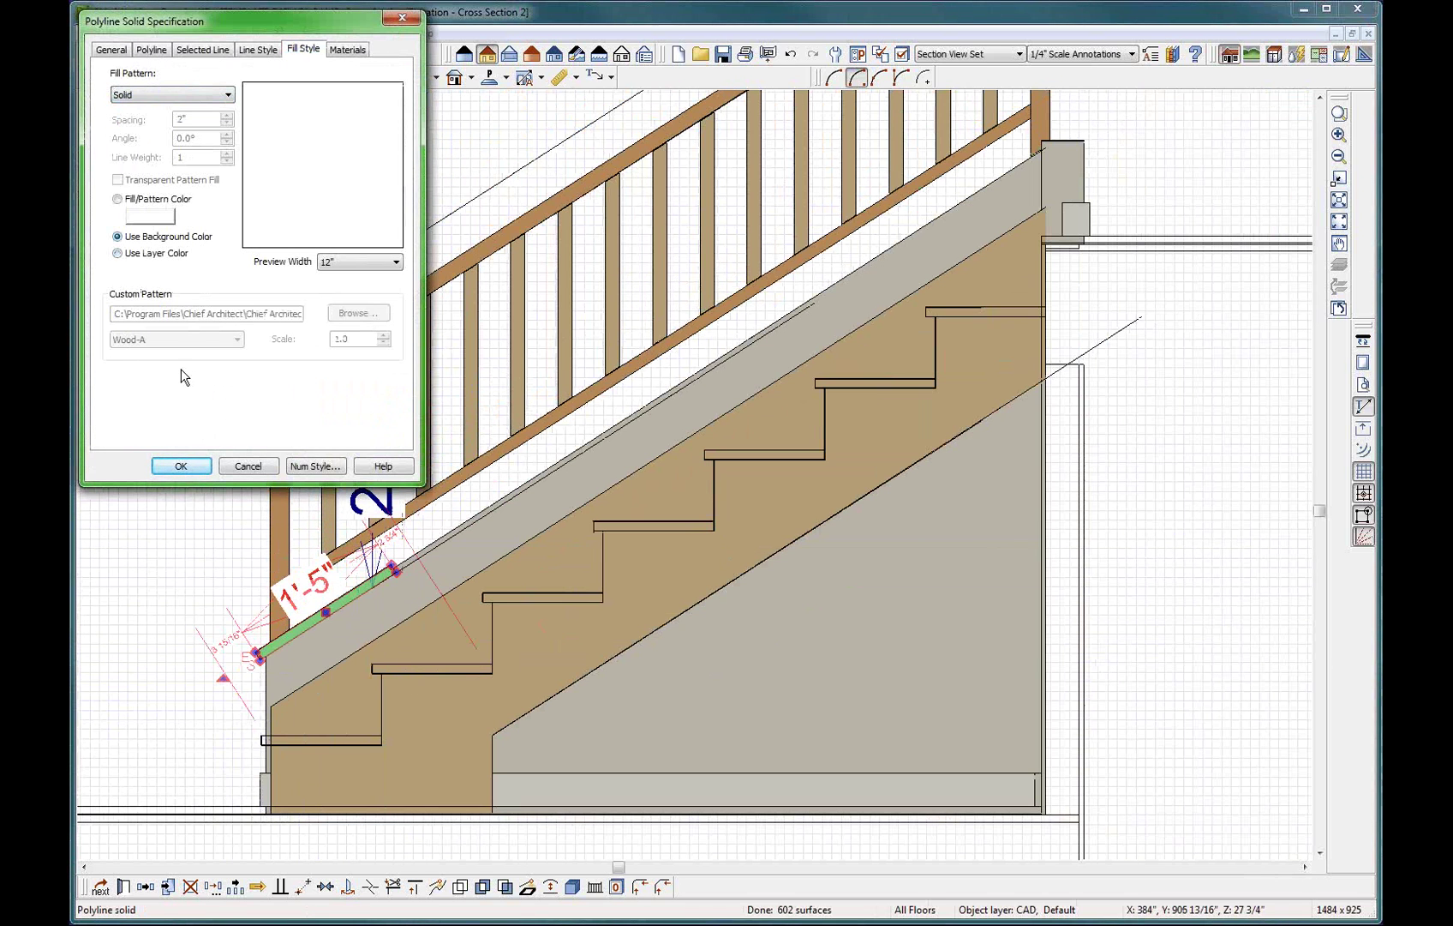
{"action": "left_click", "coordinate": [181, 465]}
Extend the solid's upper end along the sloped wall until it meets the wall at the top of the stairs.
{"action": "scroll", "coordinate": [257, 557], "scroll_direction": "down", "scroll_amount": 2}
{"action": "scroll", "coordinate": [317, 508], "scroll_direction": "up", "scroll_amount": 3}
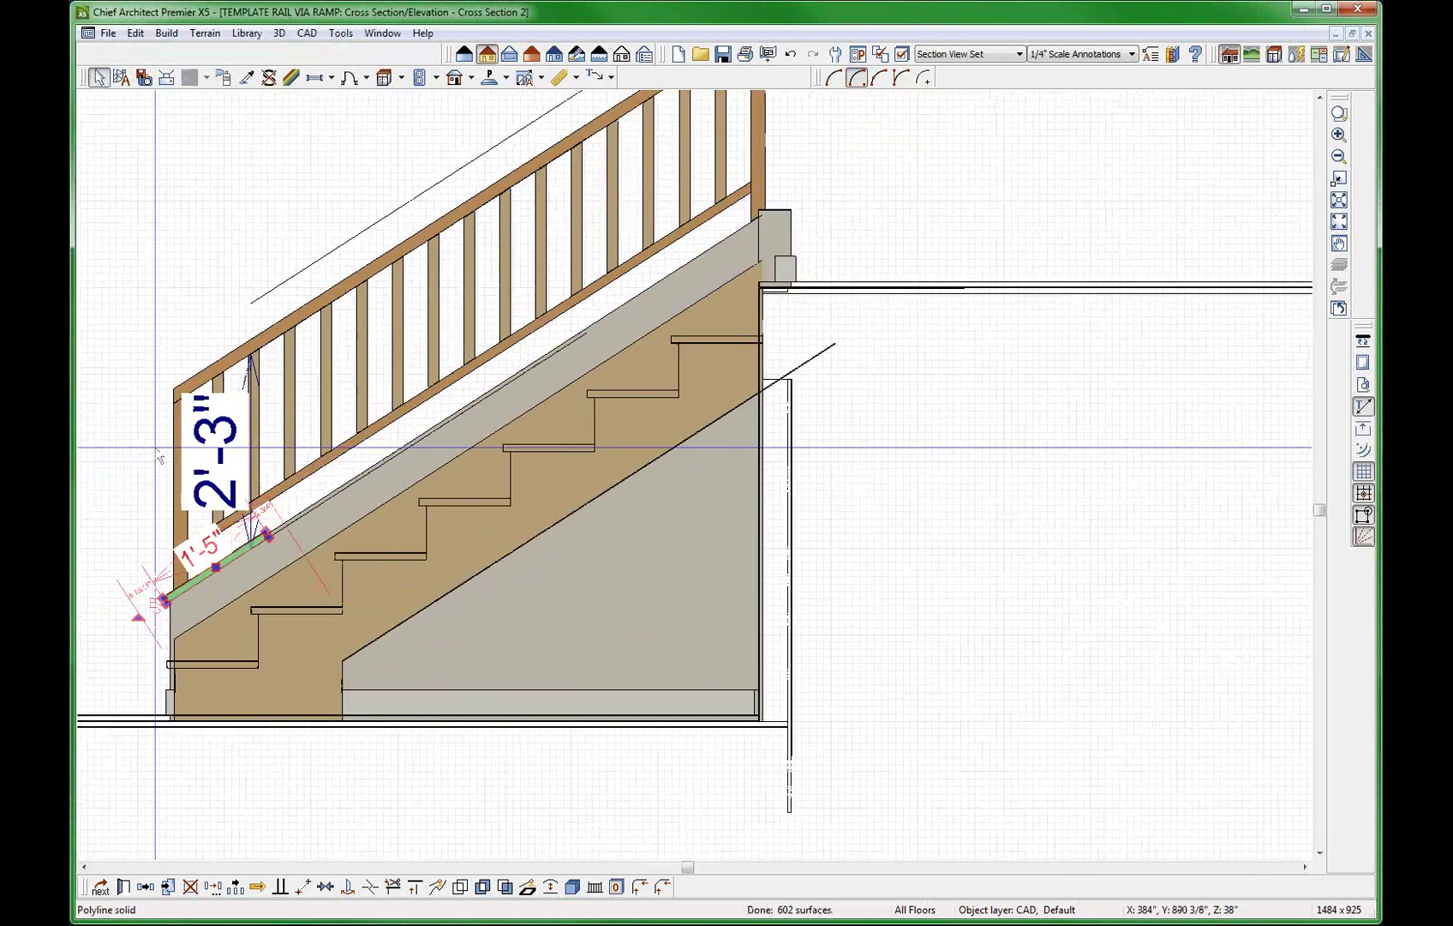
{"action": "scroll", "coordinate": [317, 509], "scroll_direction": "up", "scroll_amount": 1}
{"action": "left_click_drag", "start_coordinate": [286, 611], "coordinate": [1050, 250]}
{"action": "scroll", "coordinate": [506, 447], "scroll_direction": "down", "scroll_amount": 2}
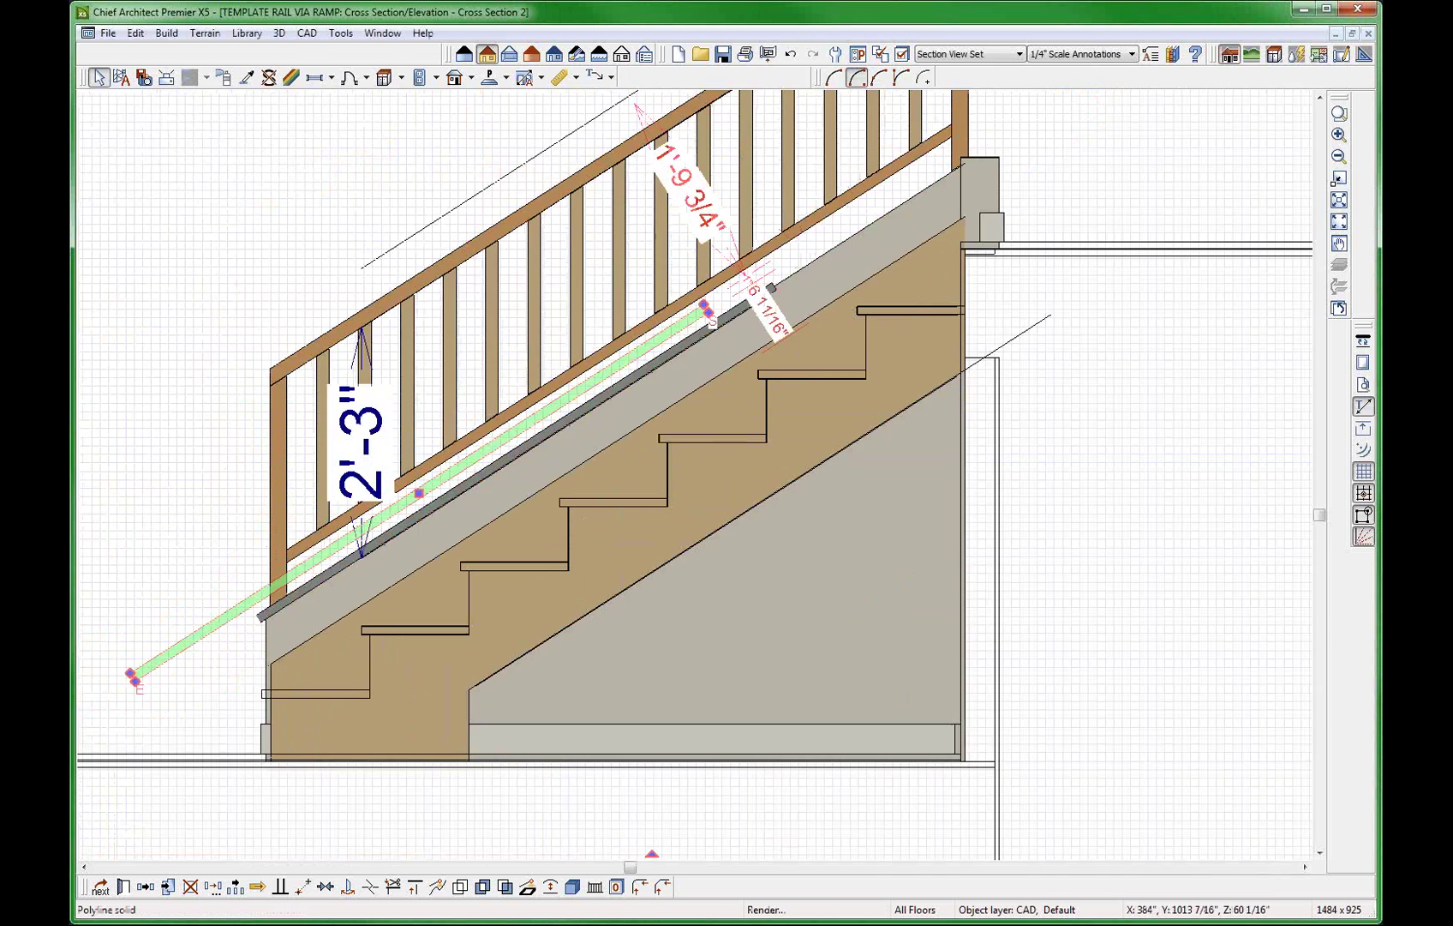
{"action": "scroll", "coordinate": [1243, 120], "scroll_direction": "up", "scroll_amount": 2}
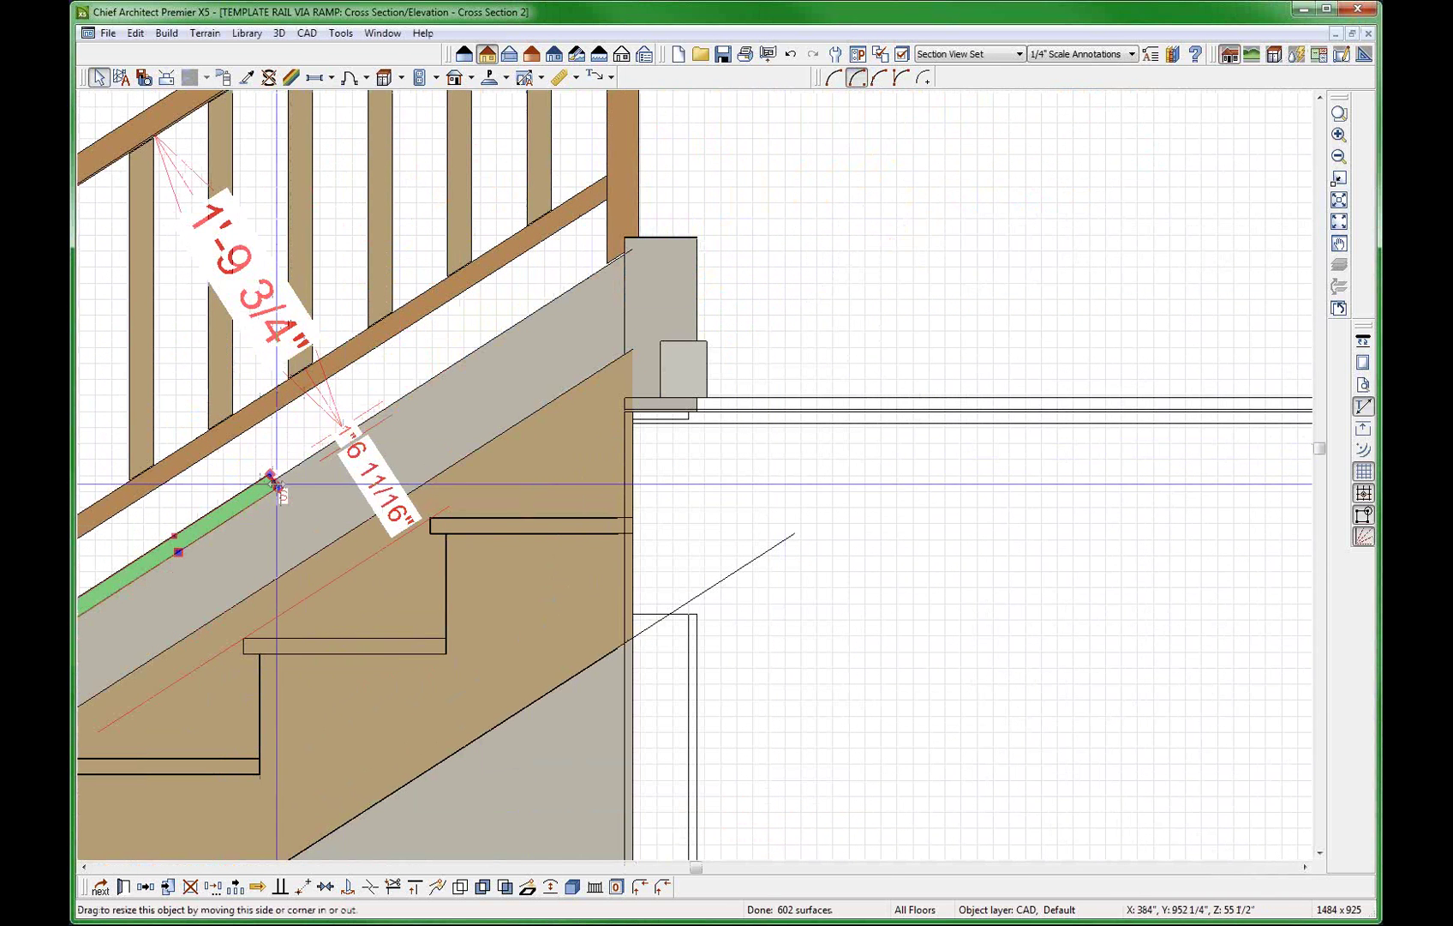
{"action": "left_click_drag", "start_coordinate": [276, 485], "coordinate": [634, 252]}
{"action": "left_click", "coordinate": [984, 610]}
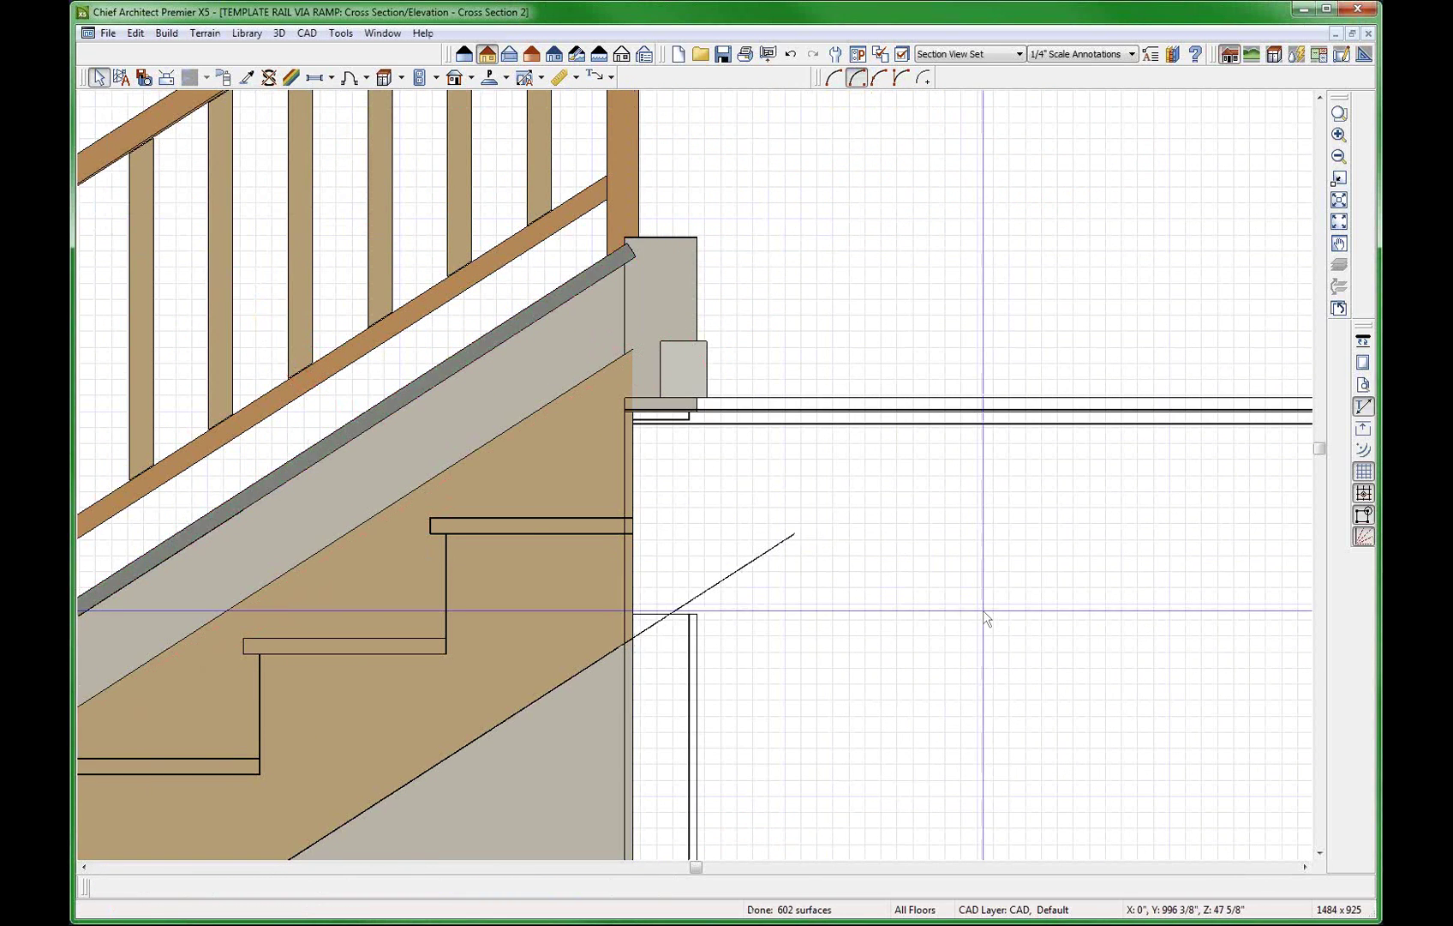
{"action": "scroll", "coordinate": [986, 612], "scroll_direction": "down", "scroll_amount": 3}
{"action": "scroll", "coordinate": [982, 576], "scroll_direction": "down", "scroll_amount": 1}
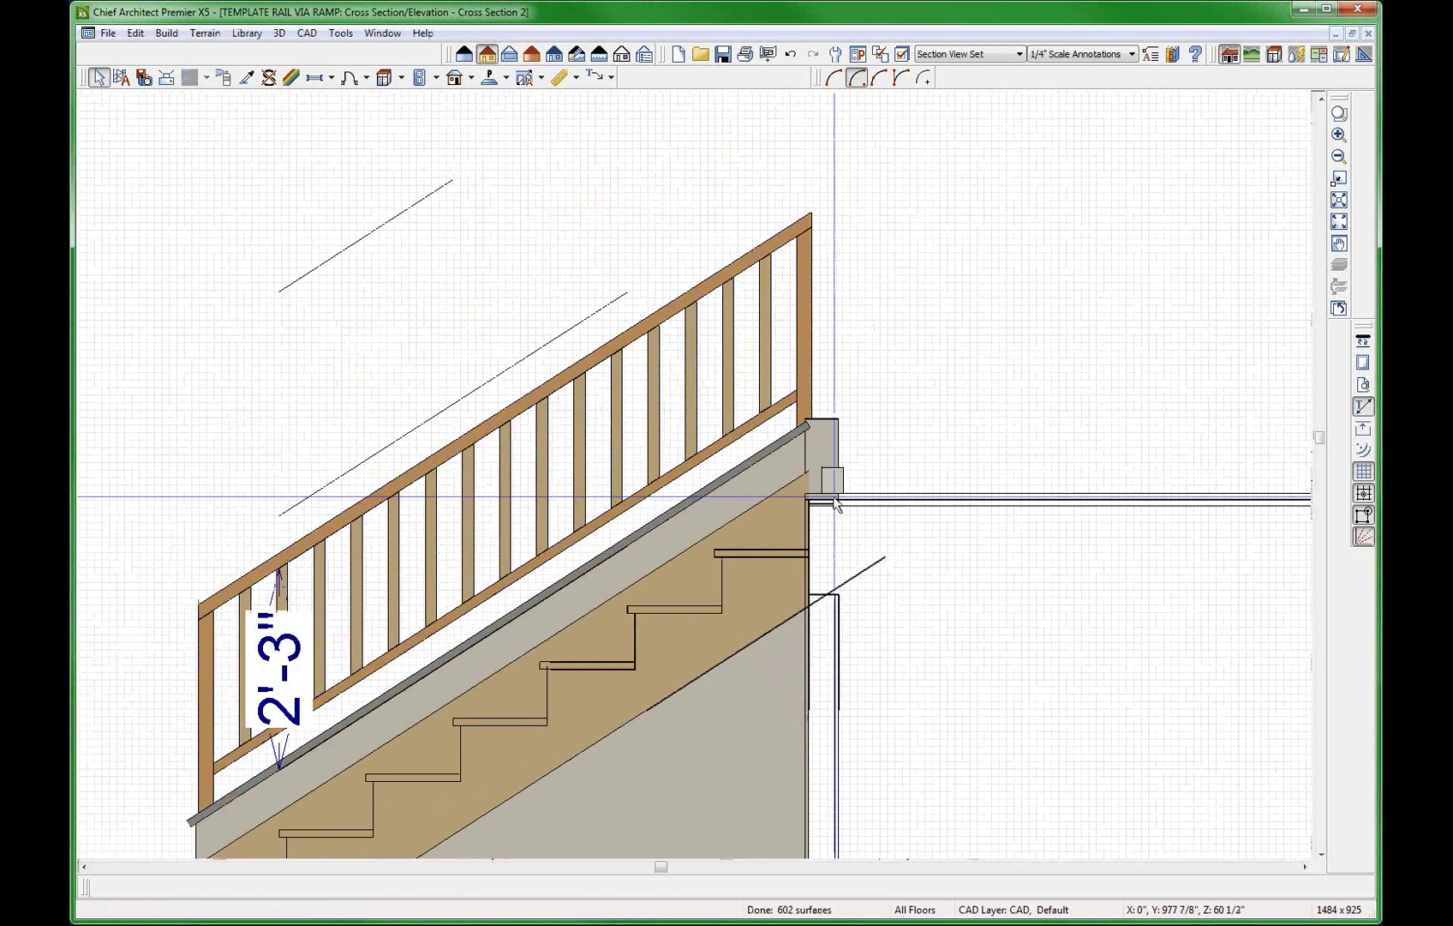
Tile the open views and centre the polyline-solid cap over the sloped stair wall in the template floor plan.
{"action": "key", "text": "F7"}
{"action": "left_click", "coordinate": [651, 356]}
{"action": "scroll", "coordinate": [650, 355], "scroll_direction": "up", "scroll_amount": 2}
{"action": "left_click", "coordinate": [769, 655]}
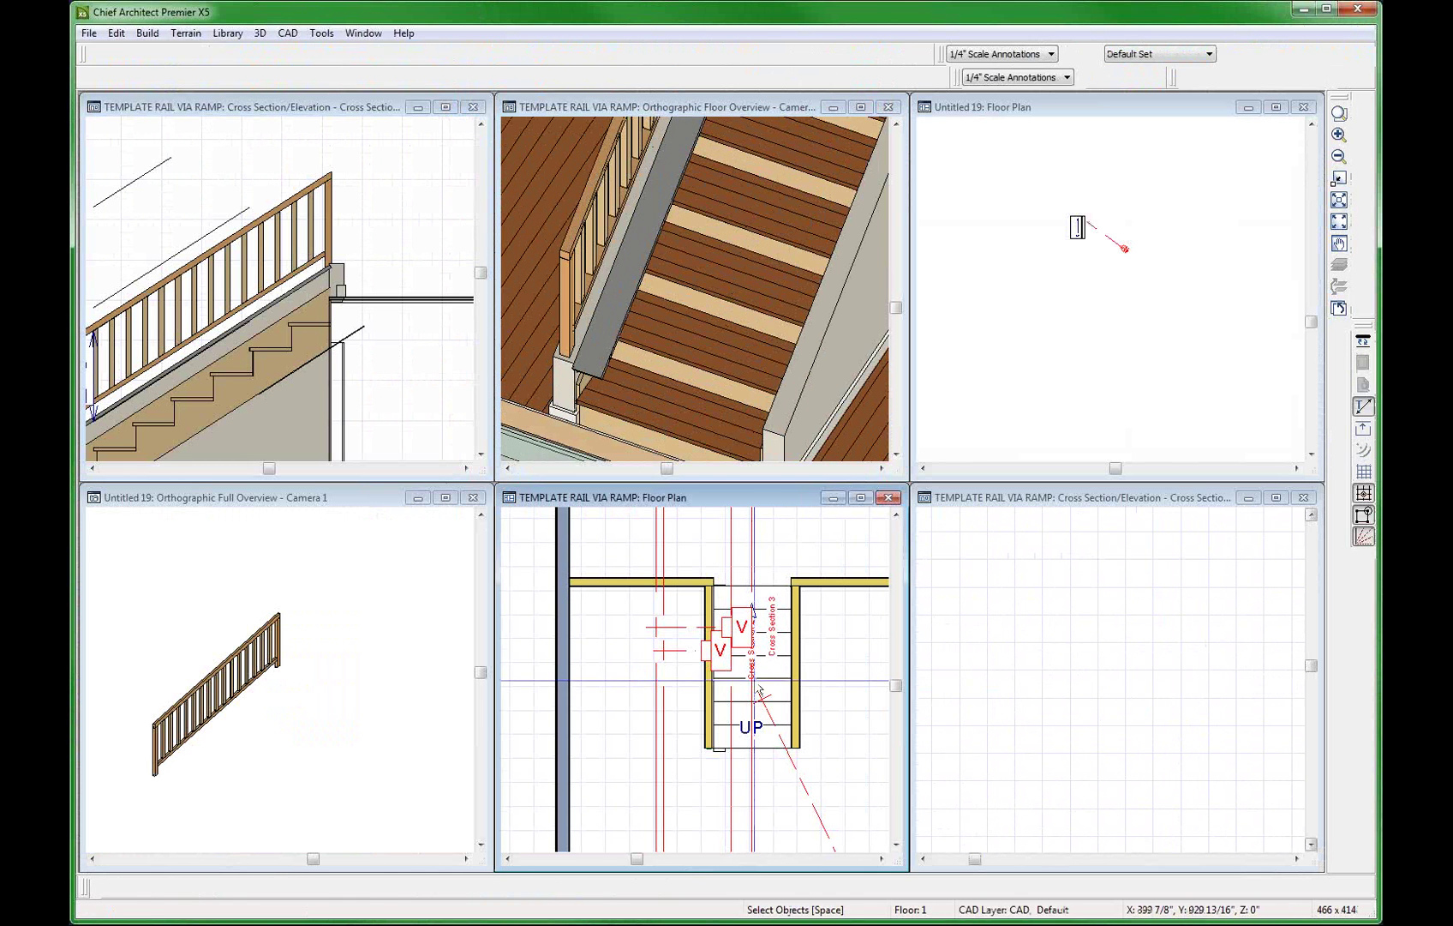
{"action": "scroll", "coordinate": [770, 655], "scroll_direction": "up", "scroll_amount": 2}
{"action": "left_click", "coordinate": [687, 800]}
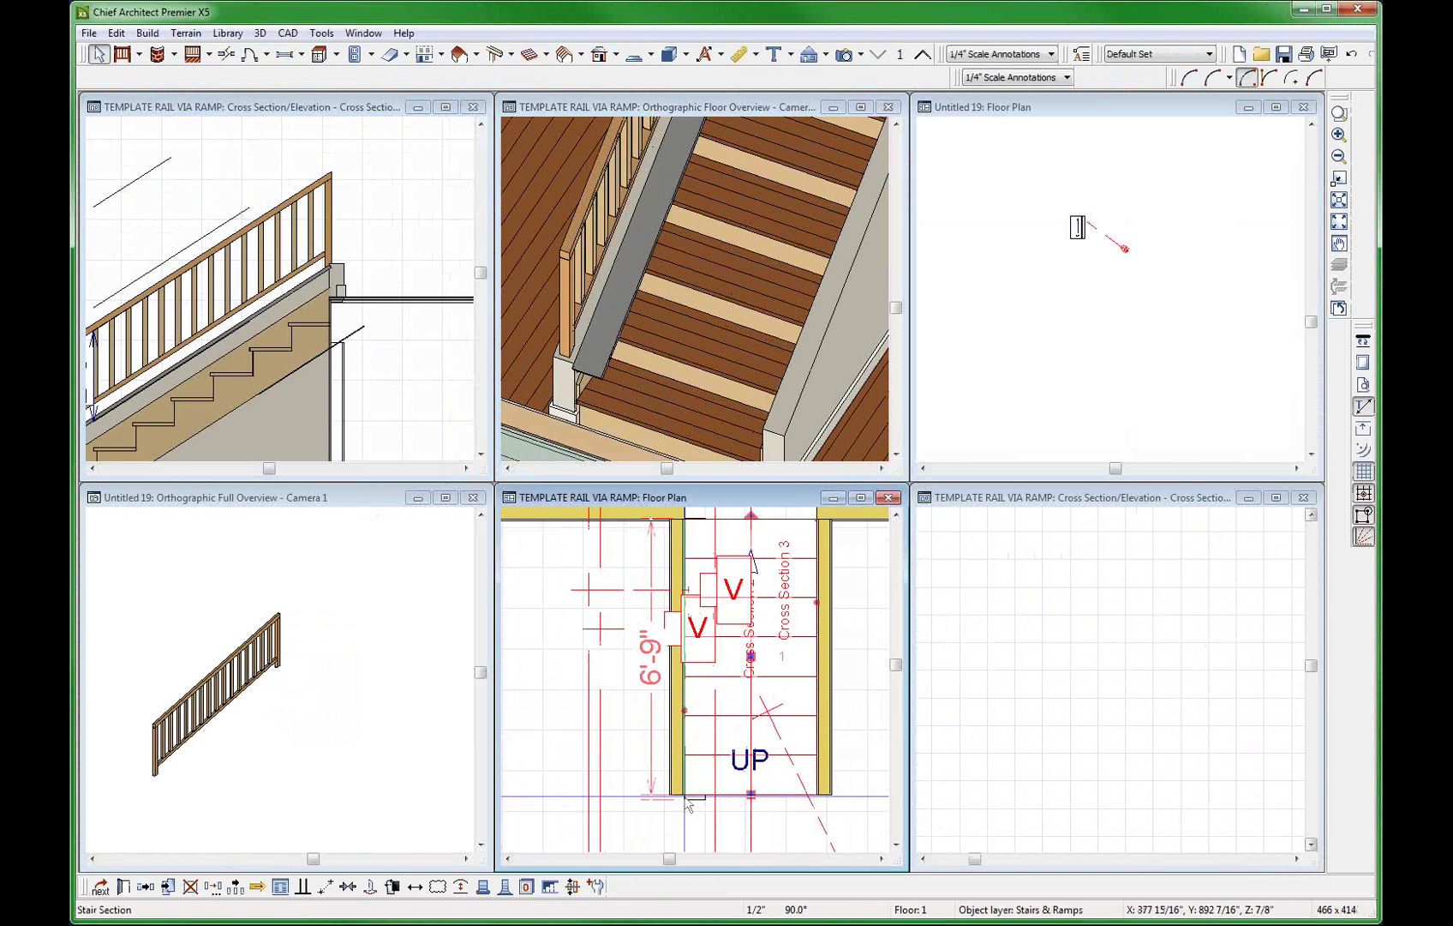
{"action": "left_click", "coordinate": [690, 799]}
{"action": "scroll", "coordinate": [677, 660], "scroll_direction": "up", "scroll_amount": 3}
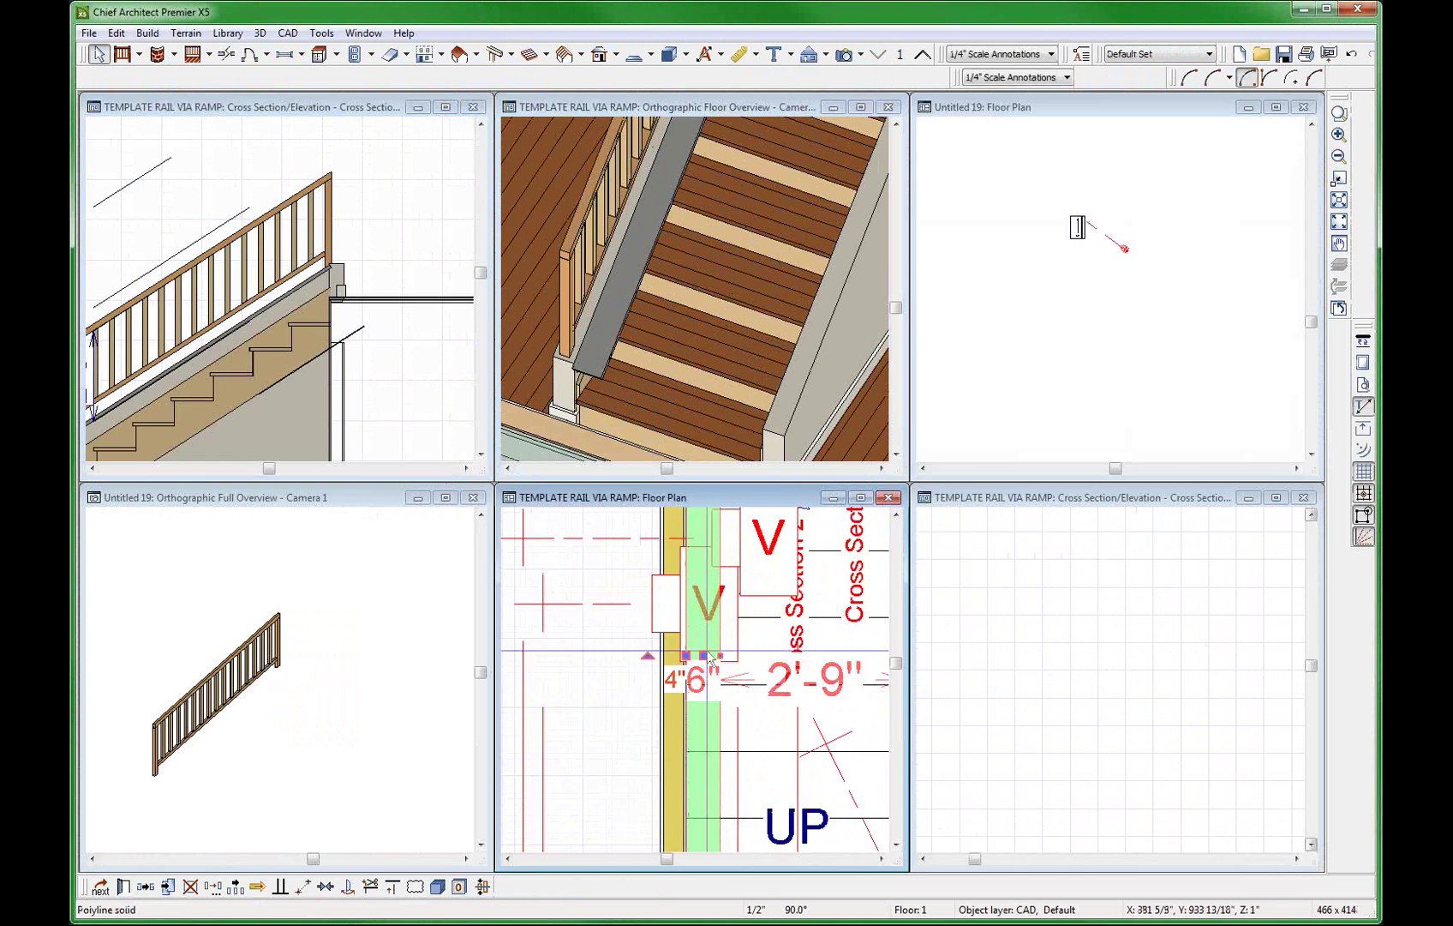
{"action": "scroll", "coordinate": [833, 419], "scroll_direction": "down", "scroll_amount": 2}
{"action": "left_click", "coordinate": [710, 729], "text": "shift"}
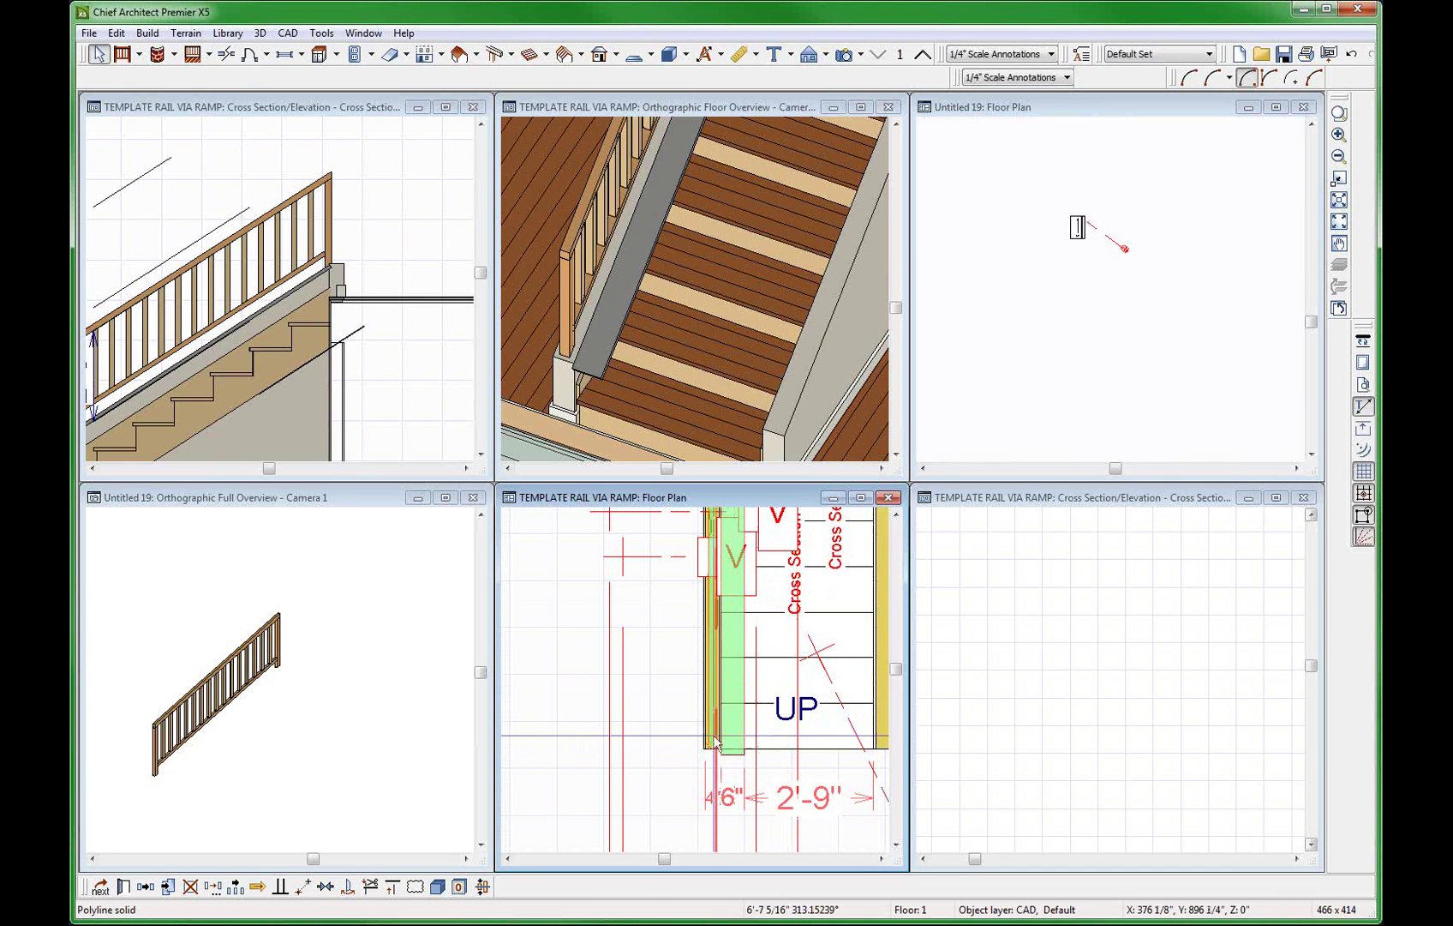
{"action": "scroll", "coordinate": [711, 705], "scroll_direction": "up", "scroll_amount": 1}
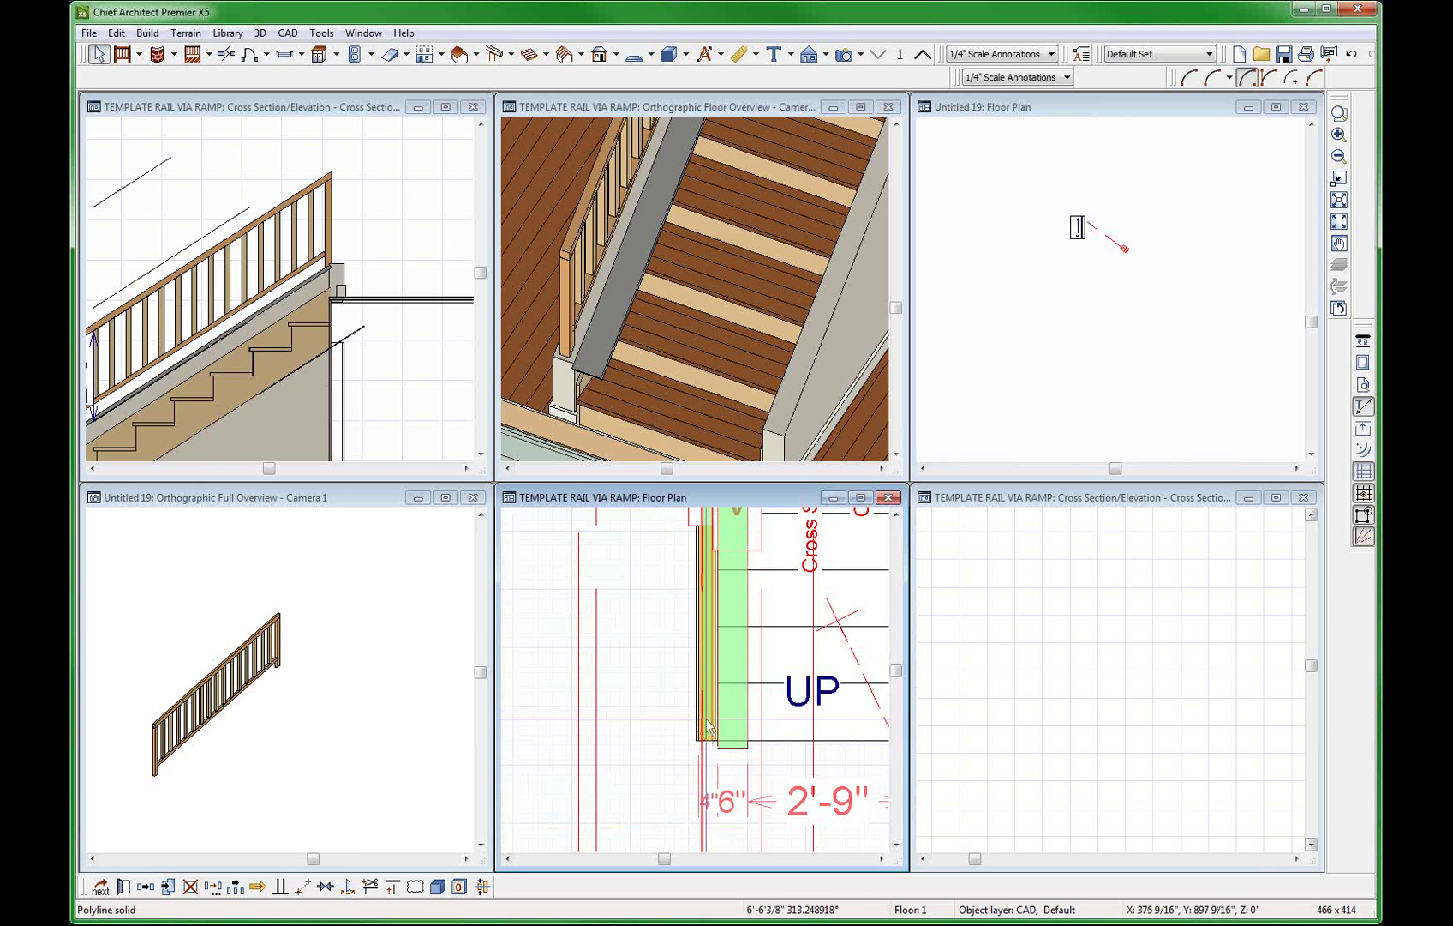
{"action": "scroll", "coordinate": [708, 704], "scroll_direction": "up", "scroll_amount": 1}
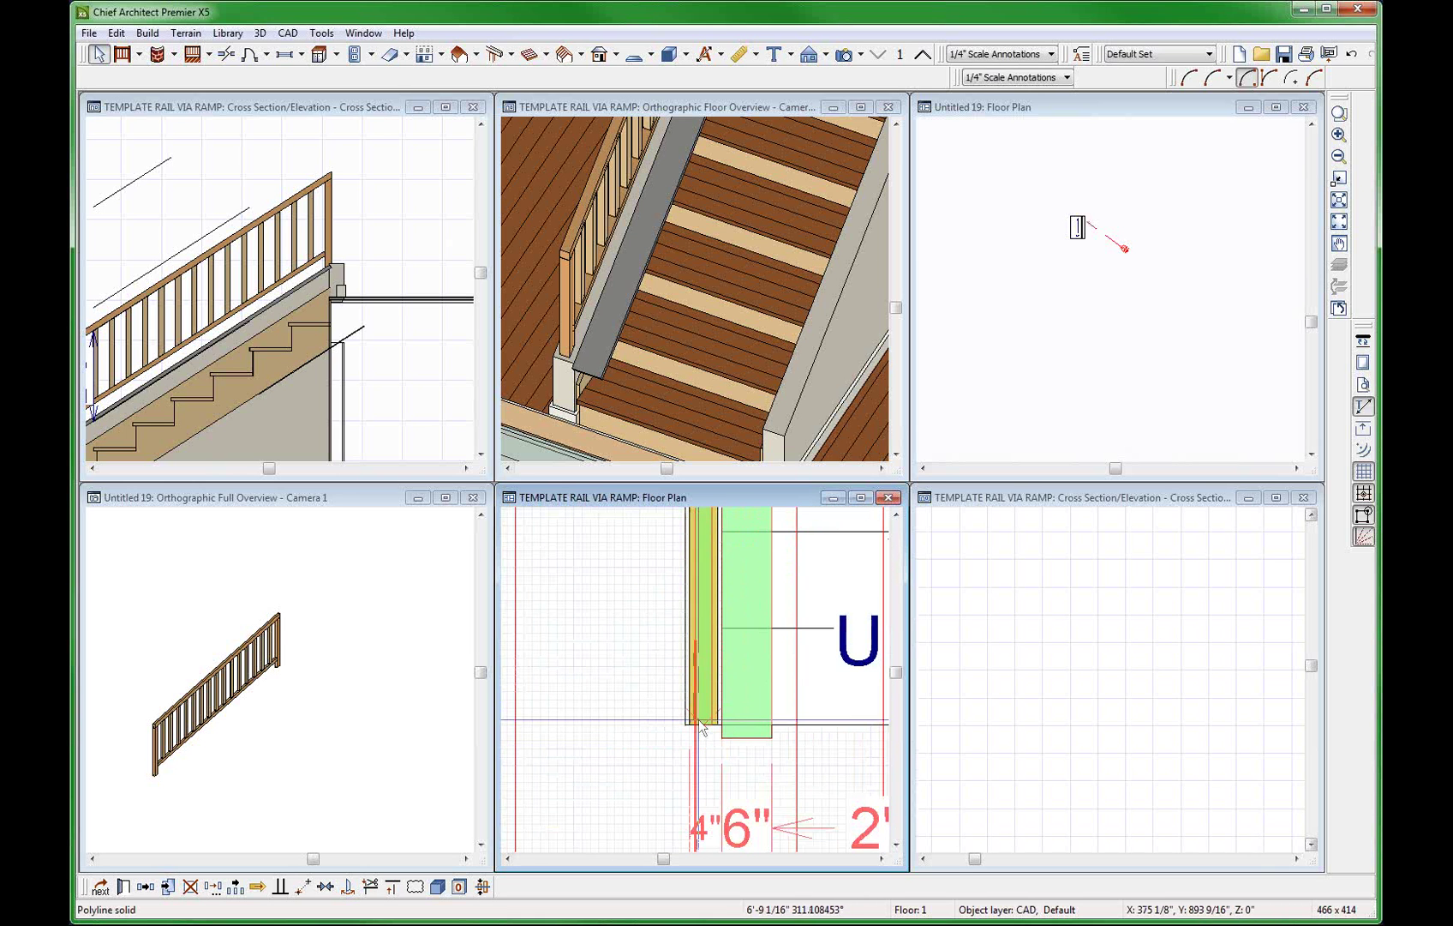
{"action": "left_click", "coordinate": [702, 724]}
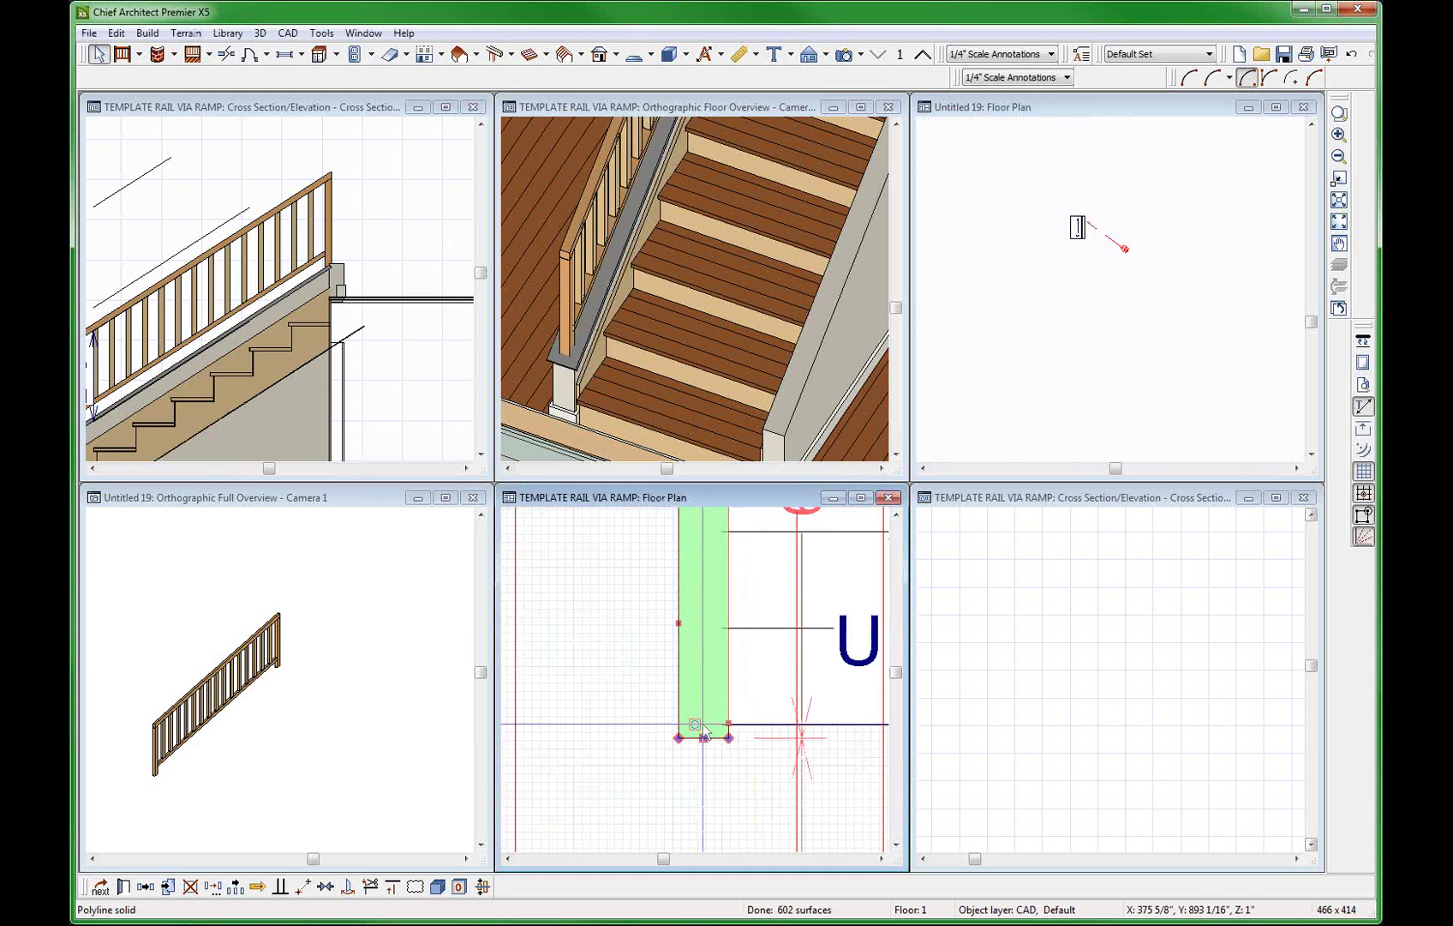
Apply the stair's White Oak (blonde) material to the sloped wall cap using the Material Eyedropper.
{"action": "mouse_move", "coordinate": [711, 263]}
{"action": "left_mouse_down"}
{"action": "mouse_move", "coordinate": [731, 385]}
{"action": "mouse_move", "coordinate": [707, 287]}
{"action": "left_mouse_up"}
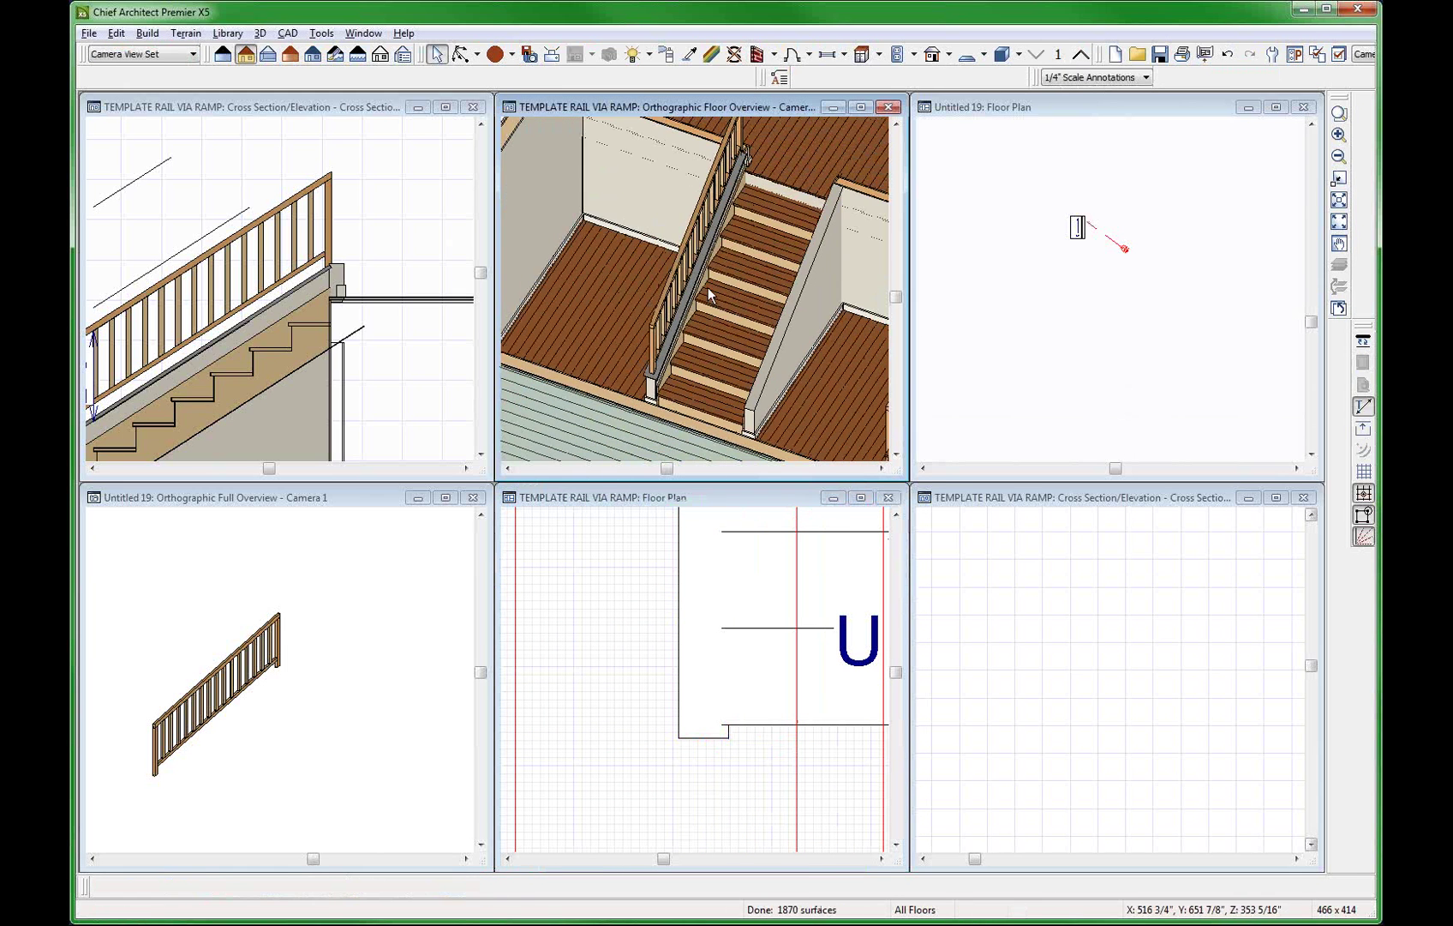
{"action": "left_click_drag", "start_coordinate": [707, 400], "coordinate": [581, 341]}
{"action": "scroll", "coordinate": [710, 363], "scroll_direction": "up", "scroll_amount": 2}
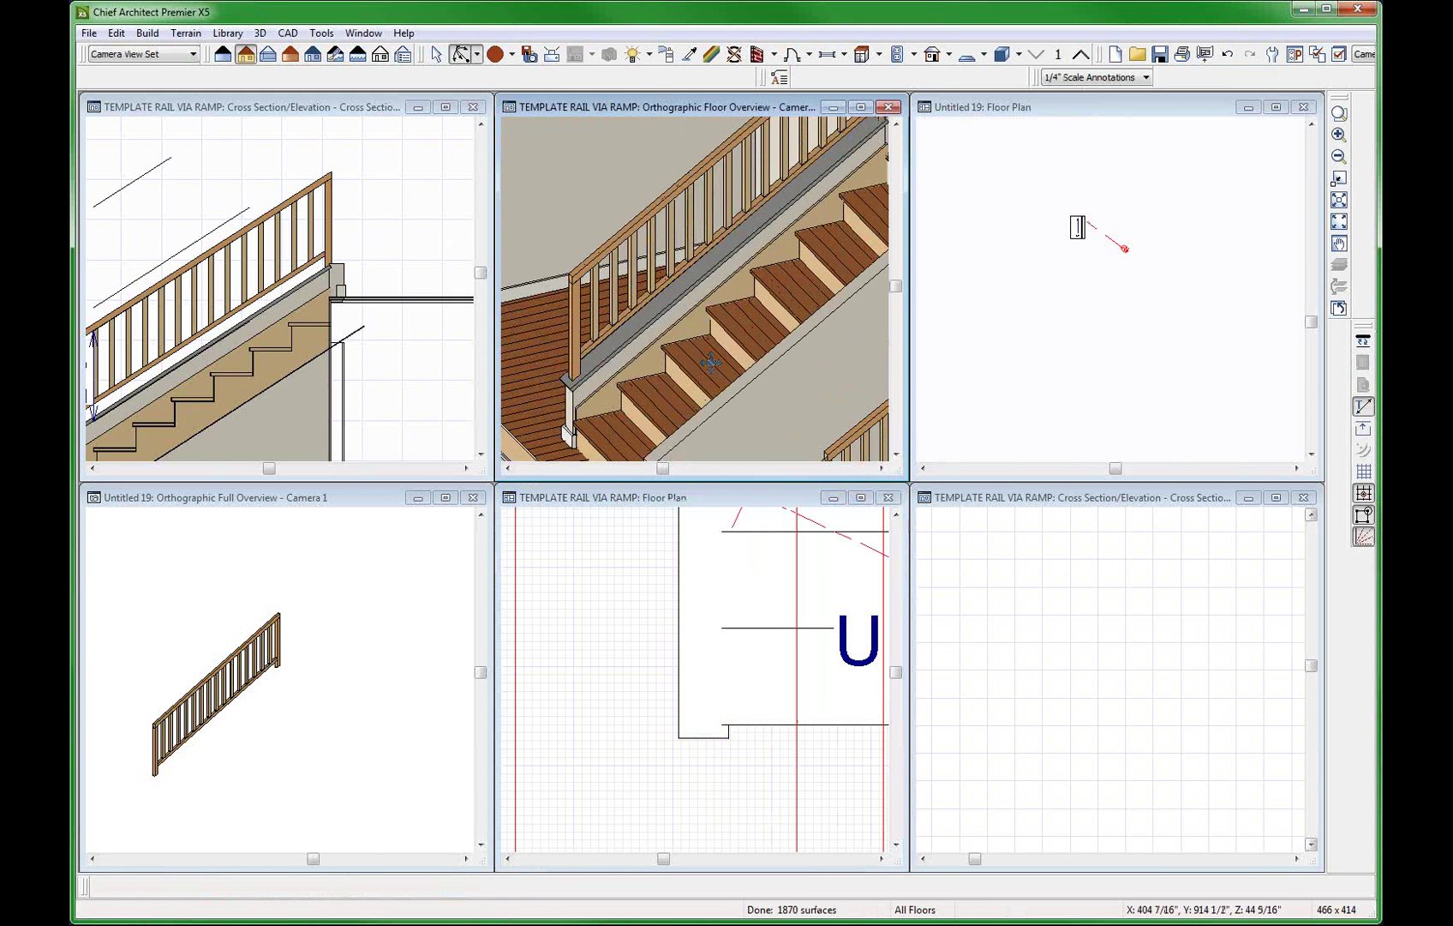
{"action": "left_click", "coordinate": [691, 55]}
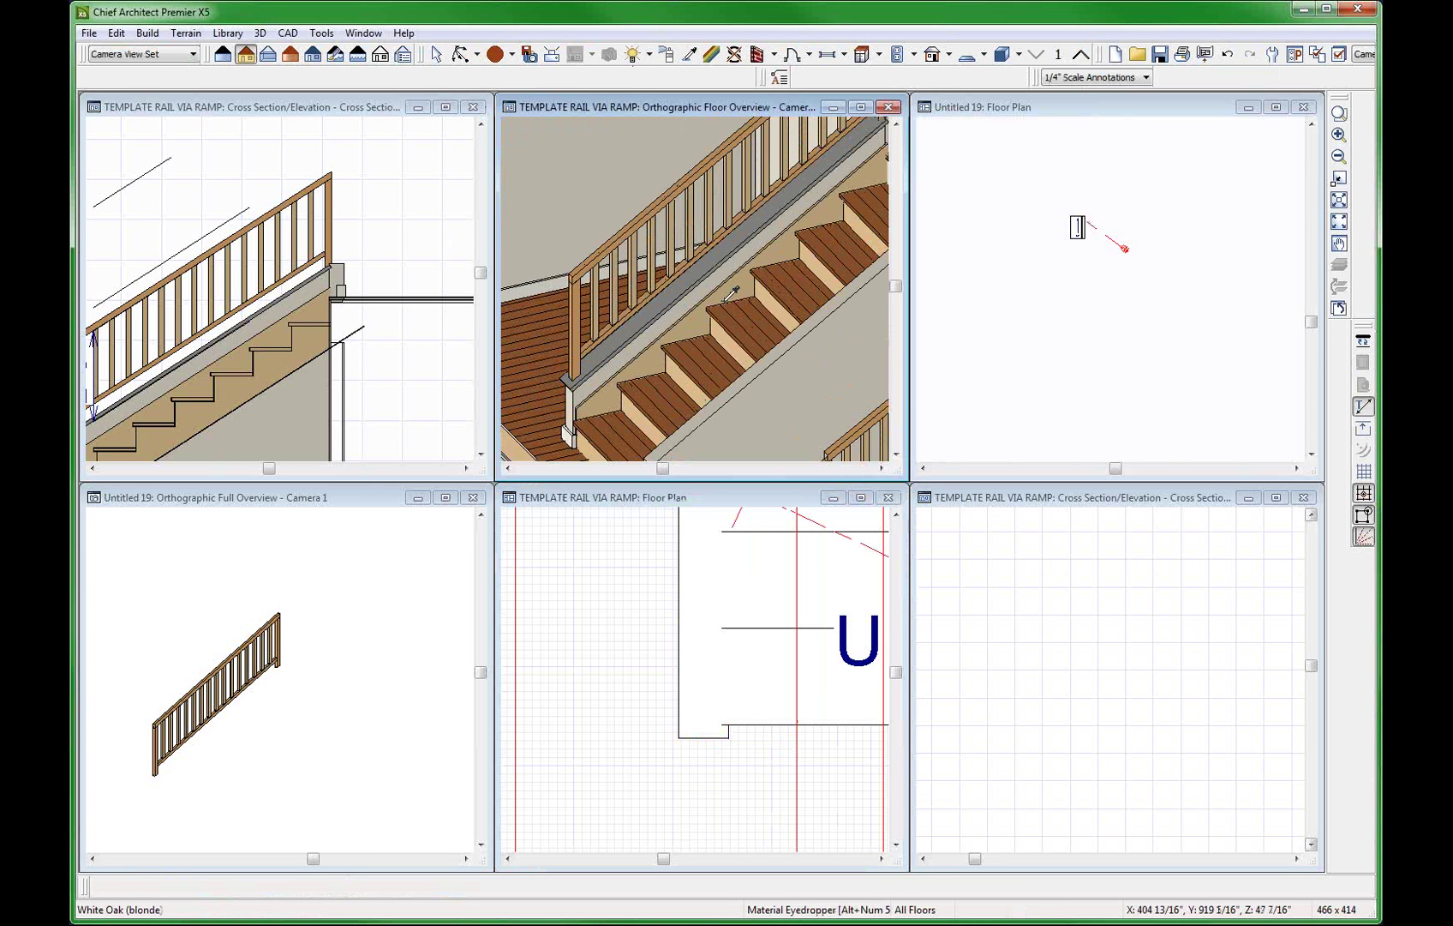
{"action": "left_click", "coordinate": [727, 299]}
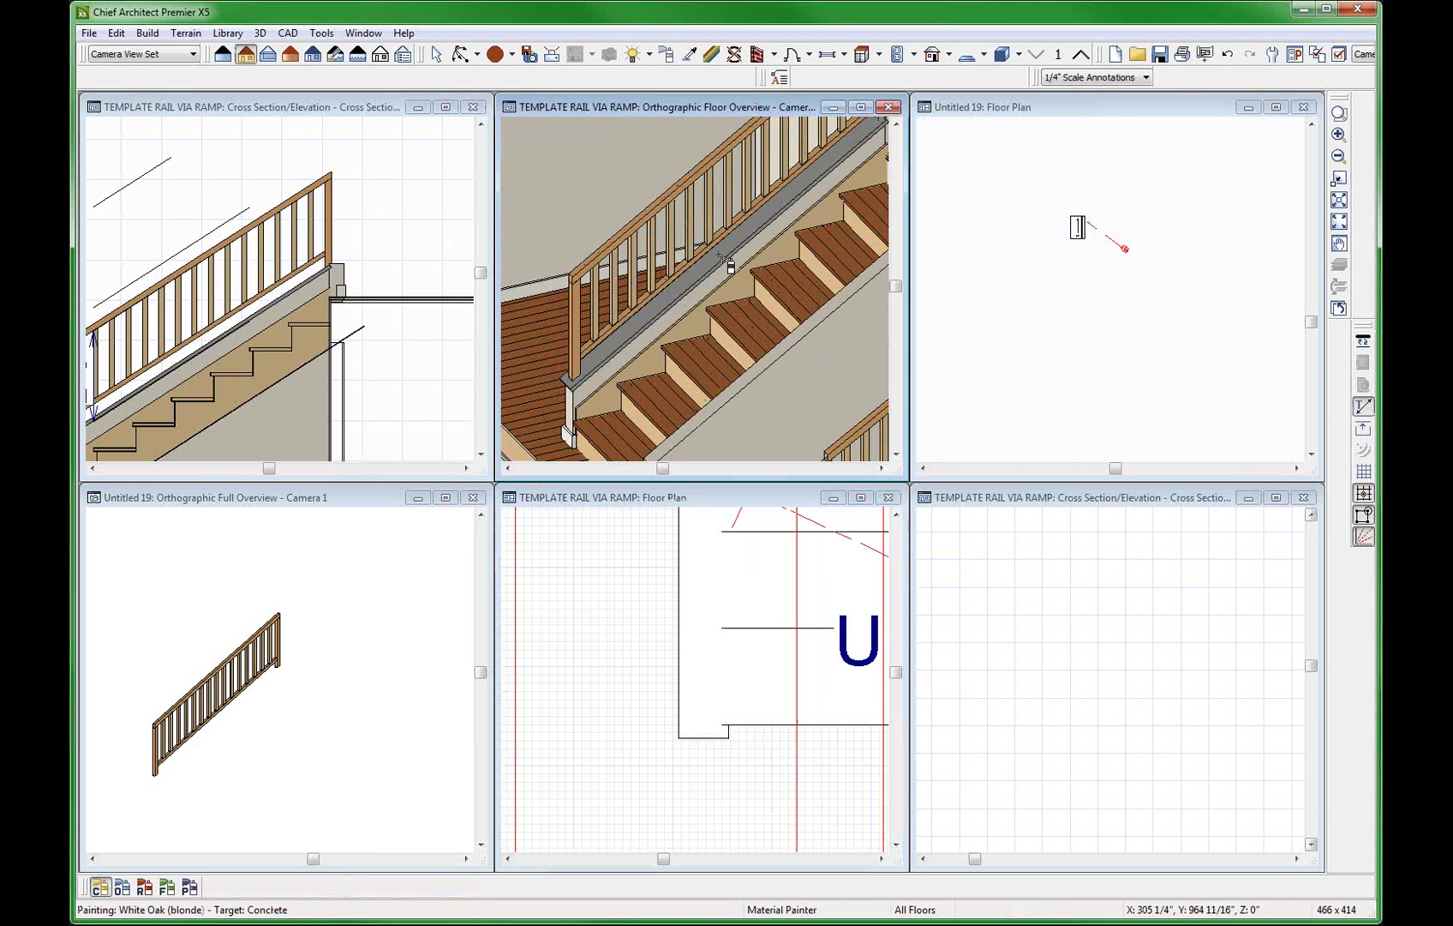
{"action": "left_click", "coordinate": [719, 256]}
{"action": "key", "text": "space"}
{"action": "scroll", "coordinate": [705, 343], "scroll_direction": "down", "scroll_amount": 2}
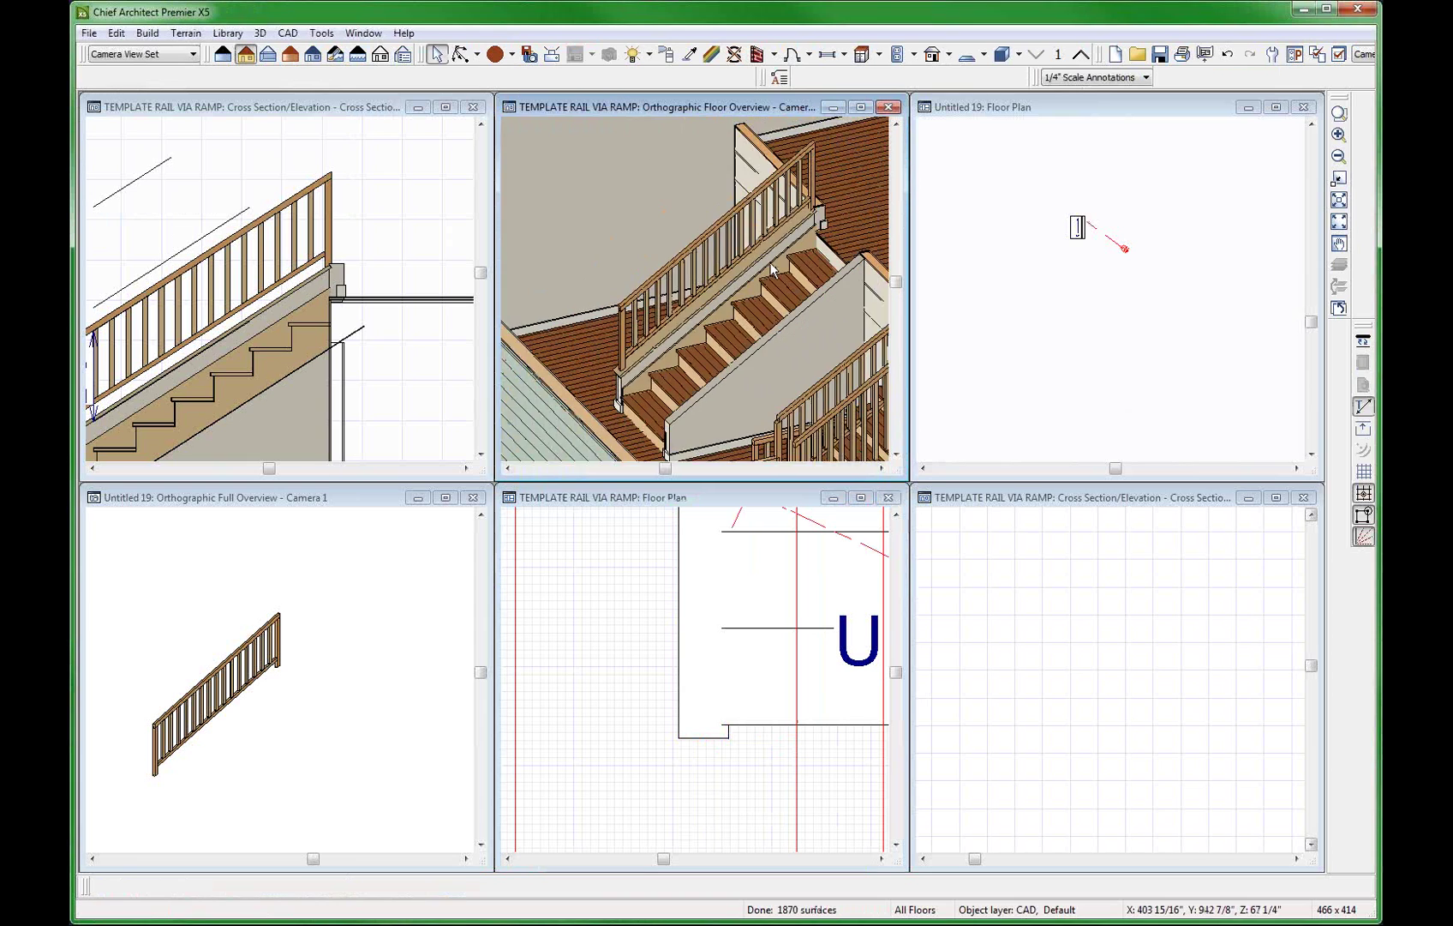
Examine the capped wall and railing from the opposite side and in the cross section.
{"action": "key", "text": "alt+o"}
{"action": "left_click_drag", "start_coordinate": [702, 267], "coordinate": [606, 378]}
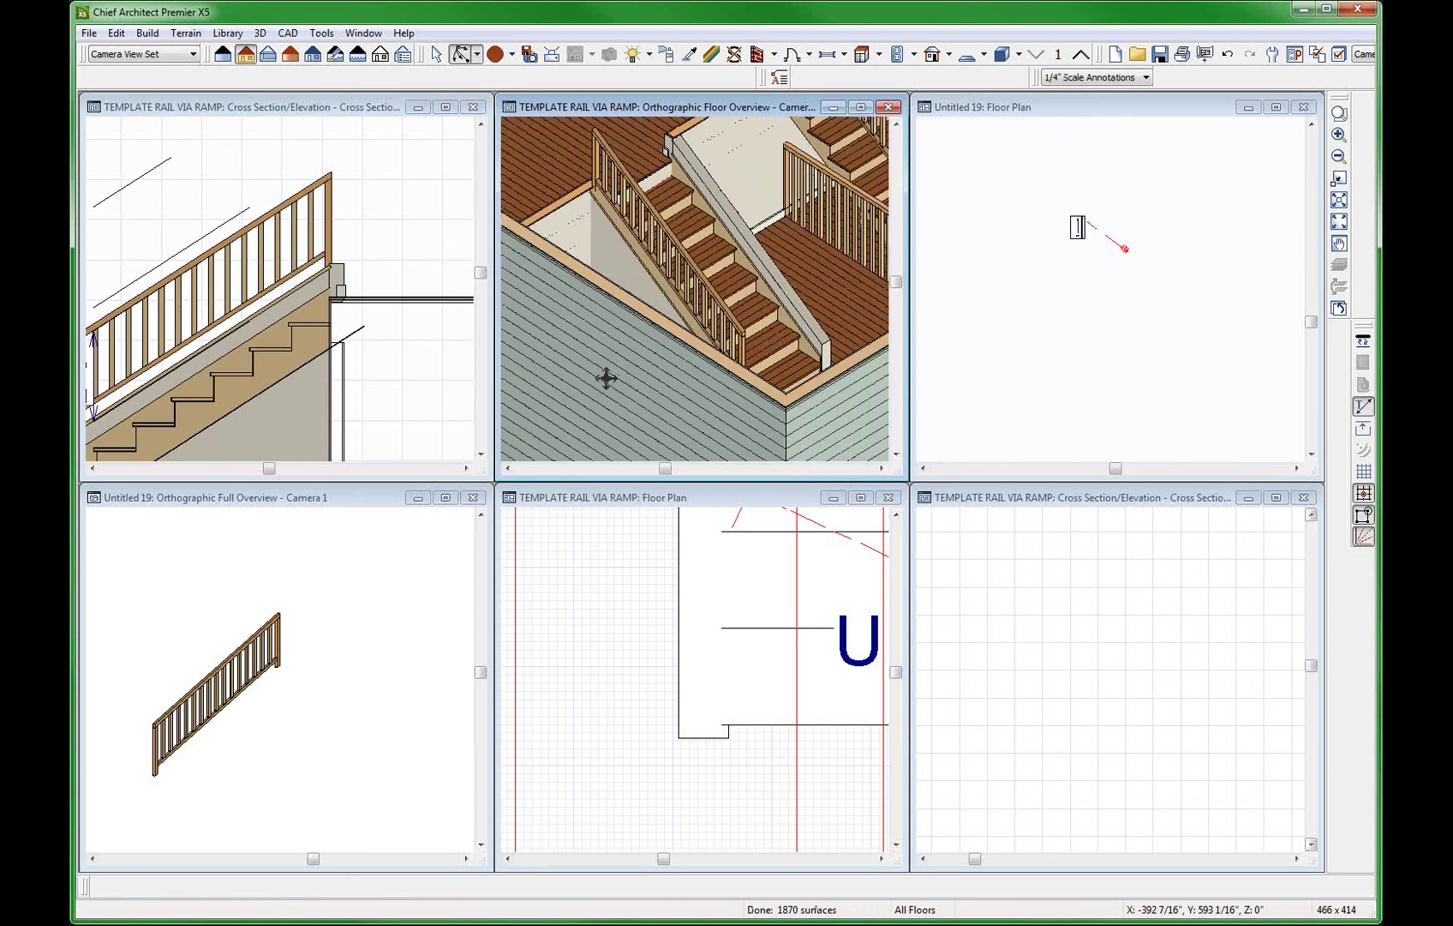
{"action": "left_click", "coordinate": [284, 363]}
{"action": "scroll", "coordinate": [291, 364], "scroll_direction": "down", "scroll_amount": 2}
{"action": "scroll", "coordinate": [377, 386], "scroll_direction": "up", "scroll_amount": 2}
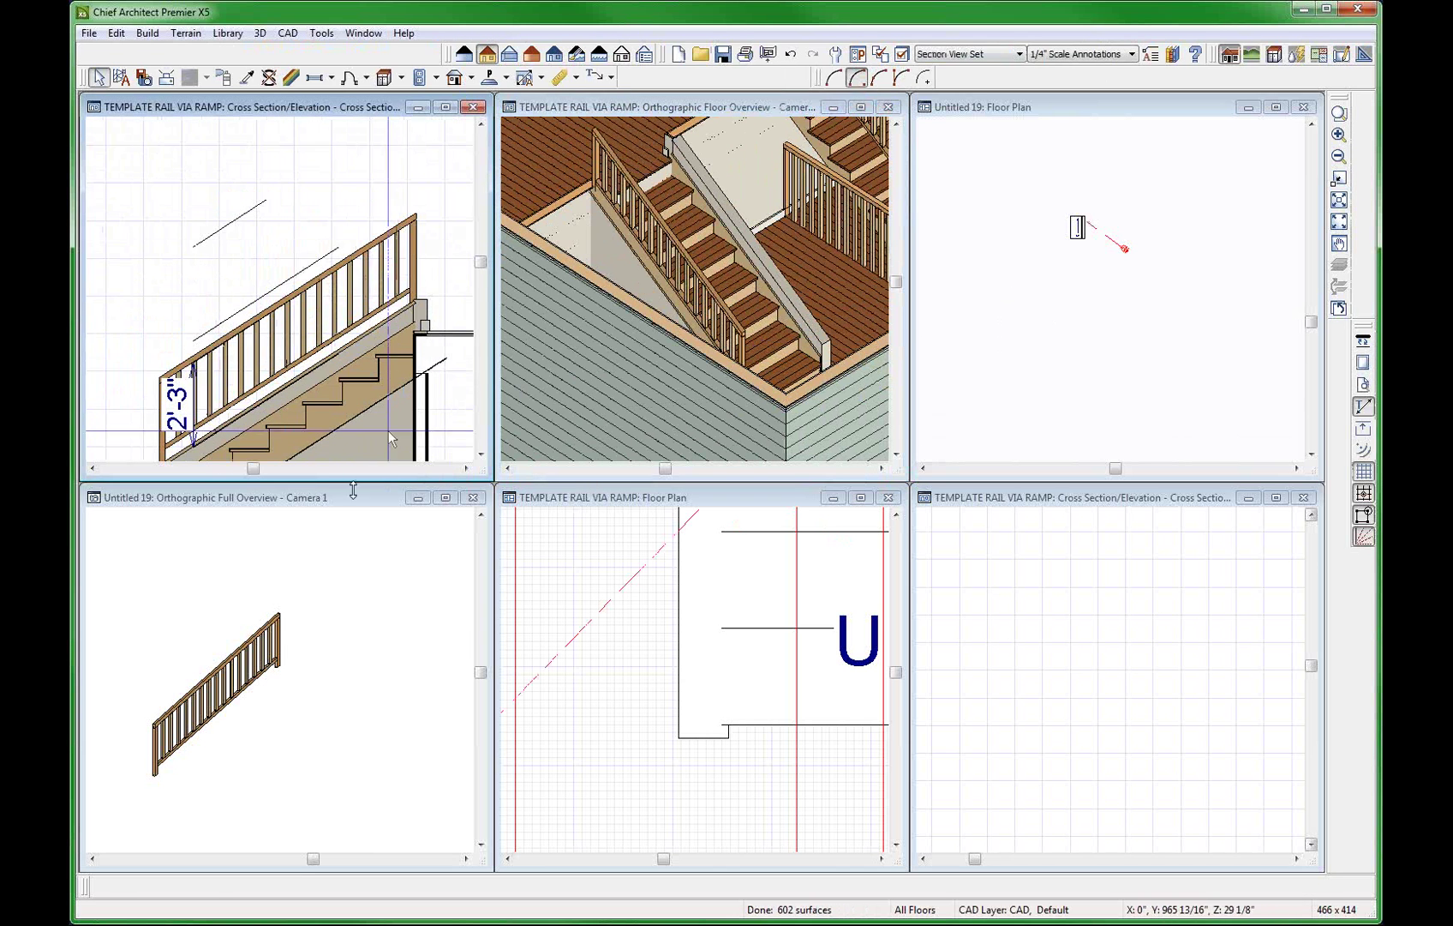
{"action": "left_click", "coordinate": [592, 690]}
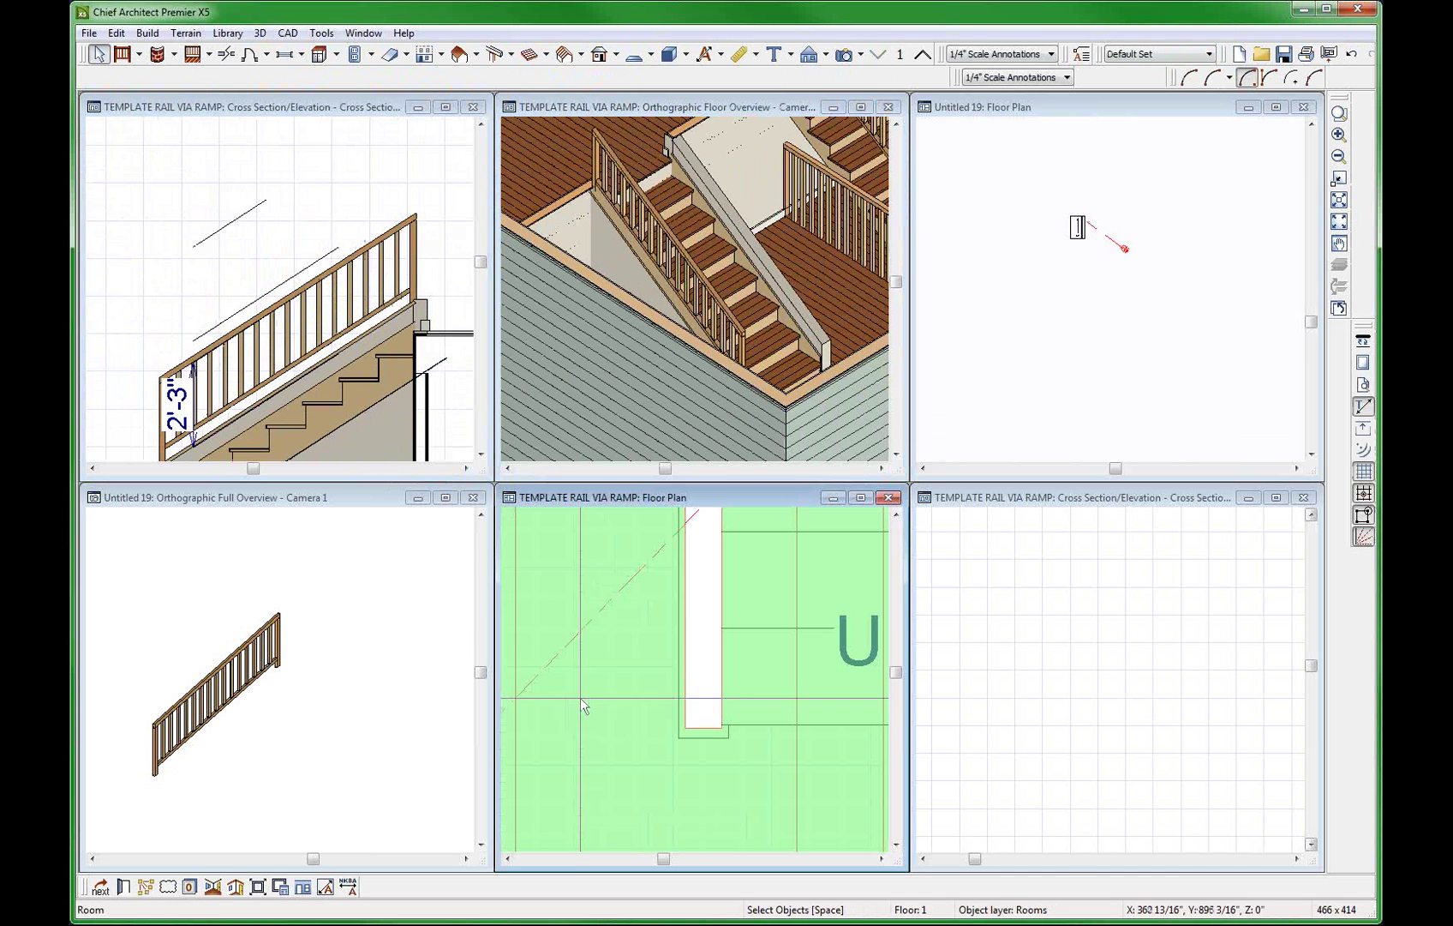
Close the old camera view of the untitled ramp plan and create a new full orthographic overview of it.
{"action": "left_click", "coordinate": [1020, 324]}
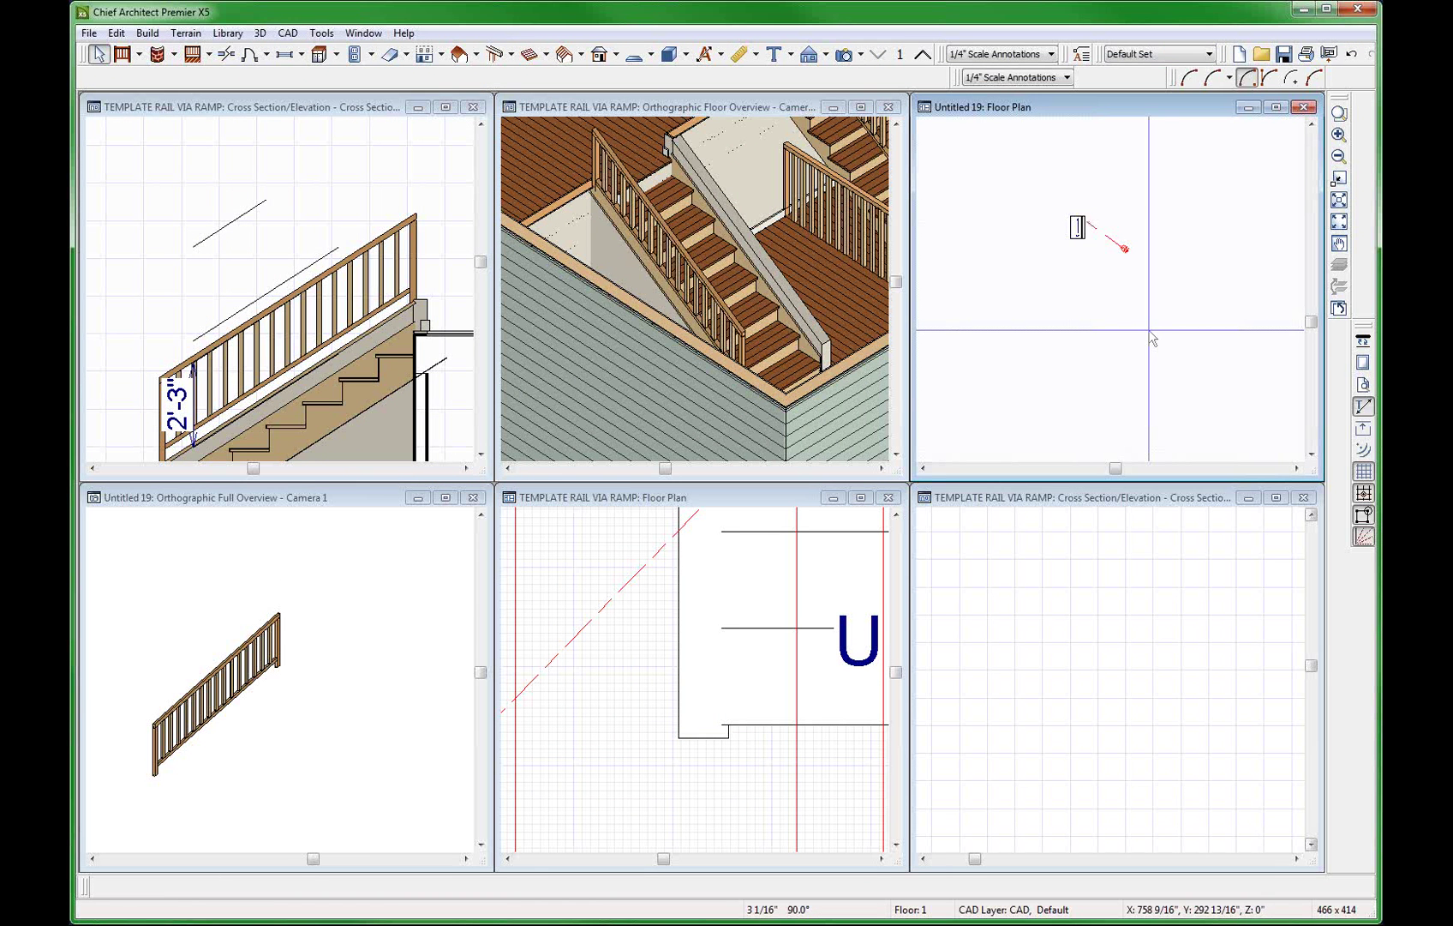
{"action": "left_click", "coordinate": [282, 725]}
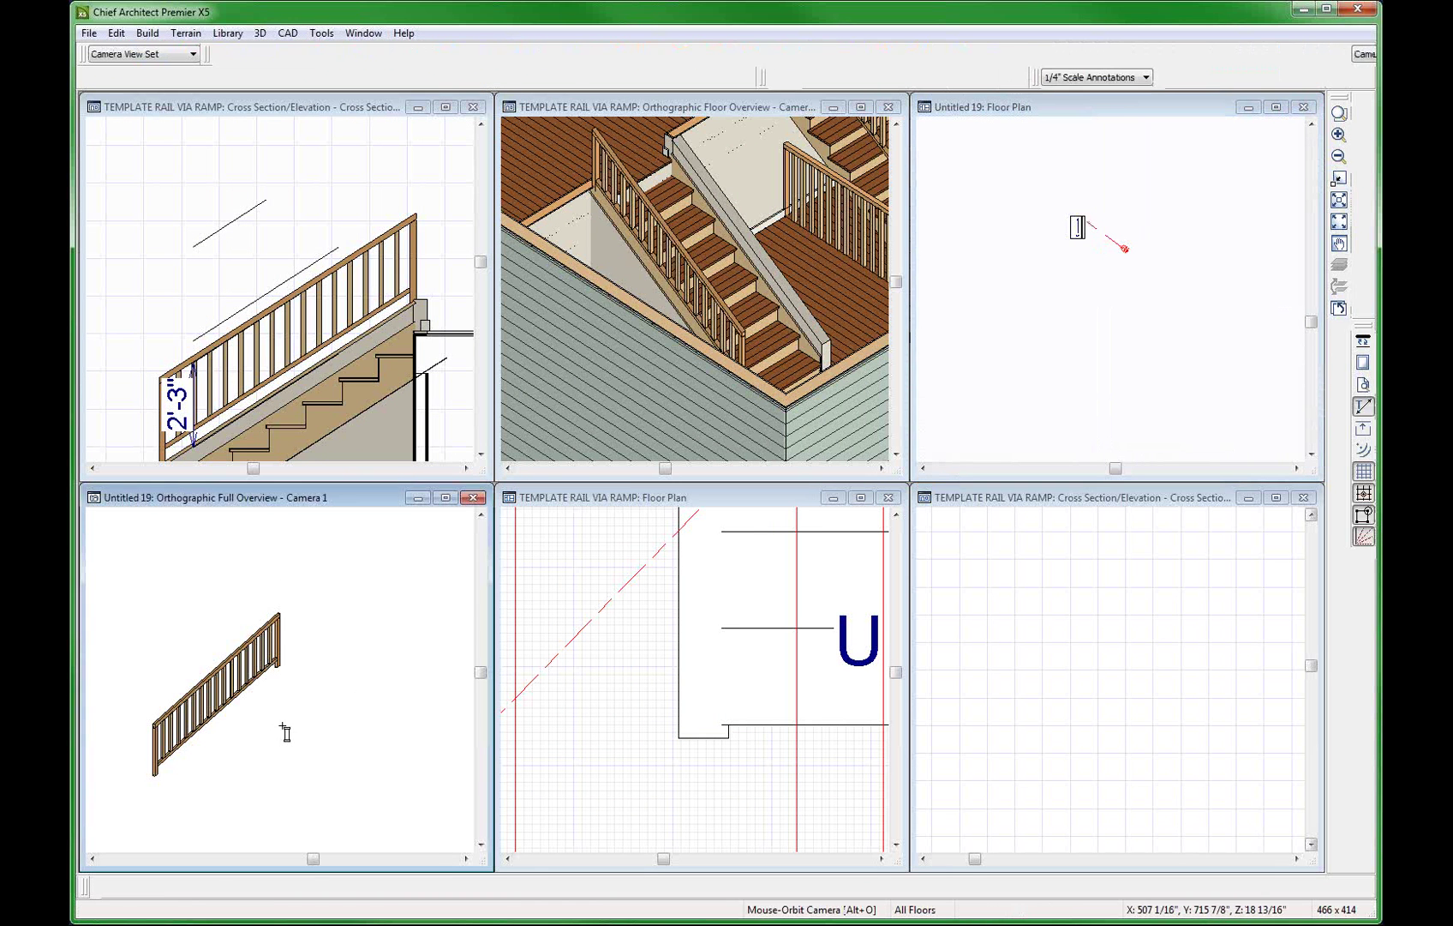
{"action": "key", "text": "space"}
{"action": "key", "text": "ctrl+F4"}
{"action": "key", "text": "ctrl+w"}
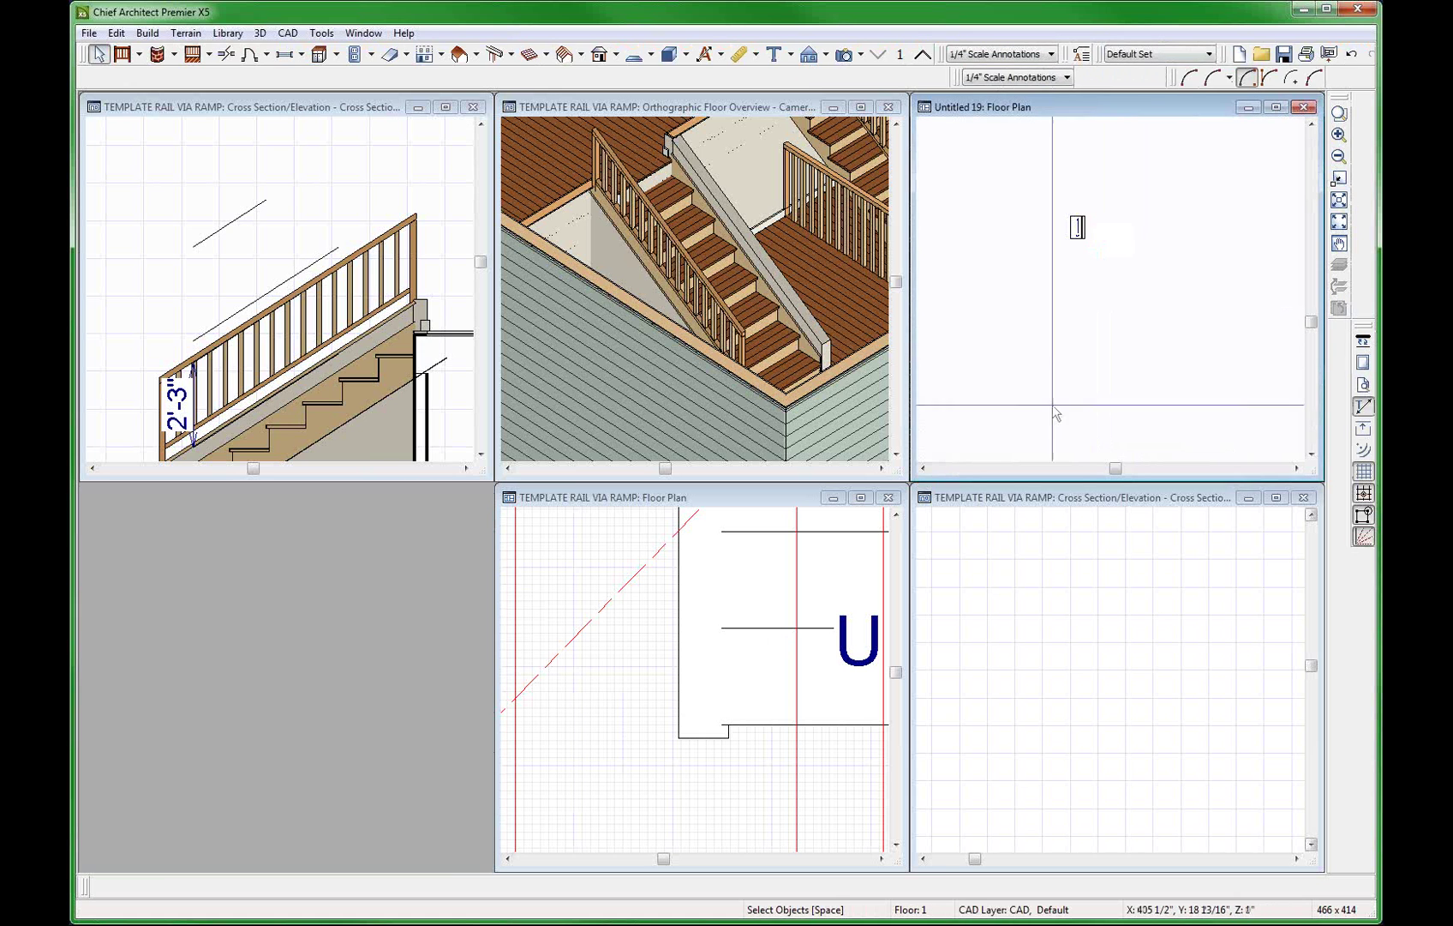
{"action": "key", "text": "shift+o"}
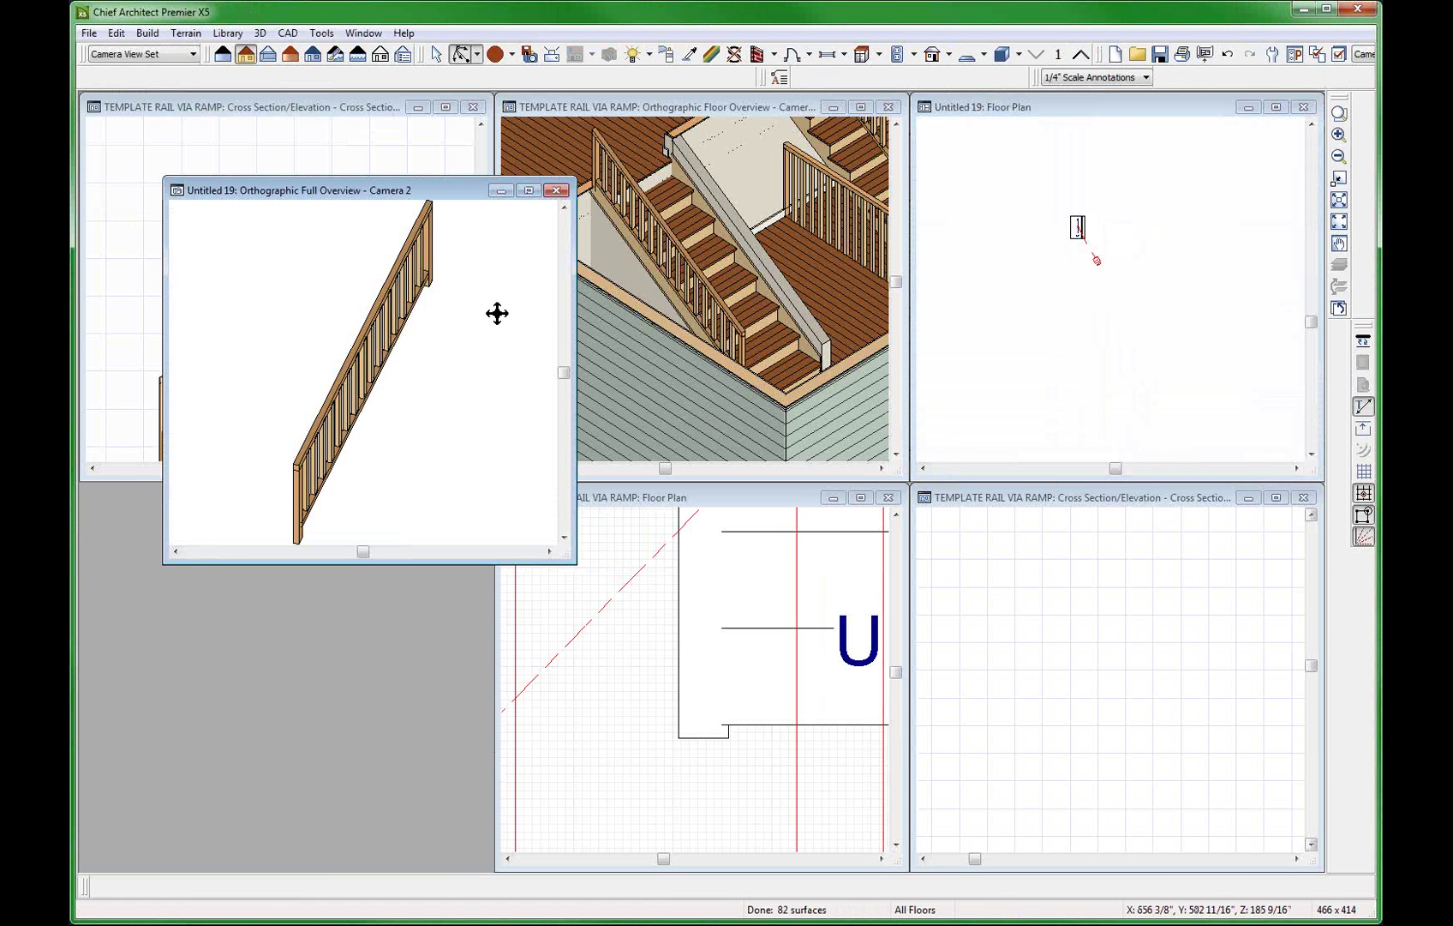
Turn on the Stairs & Ramps layer in the Camera View Set and maximize the new overview.
{"action": "type", "text": "lst"}
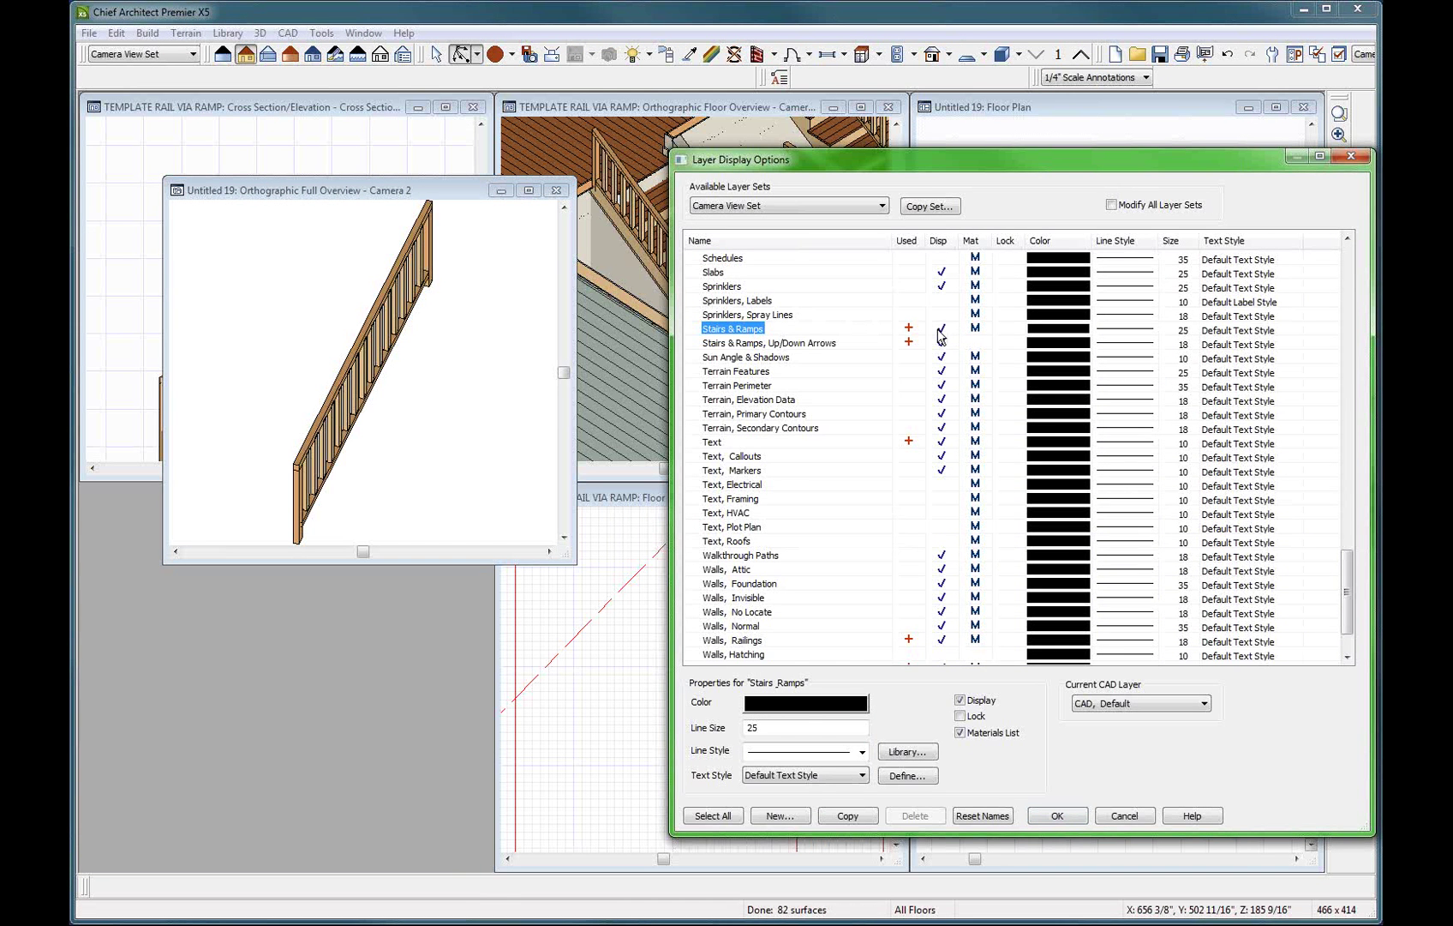
{"action": "key", "text": "Return"}
{"action": "scroll", "coordinate": [375, 536], "scroll_direction": "down", "scroll_amount": 1}
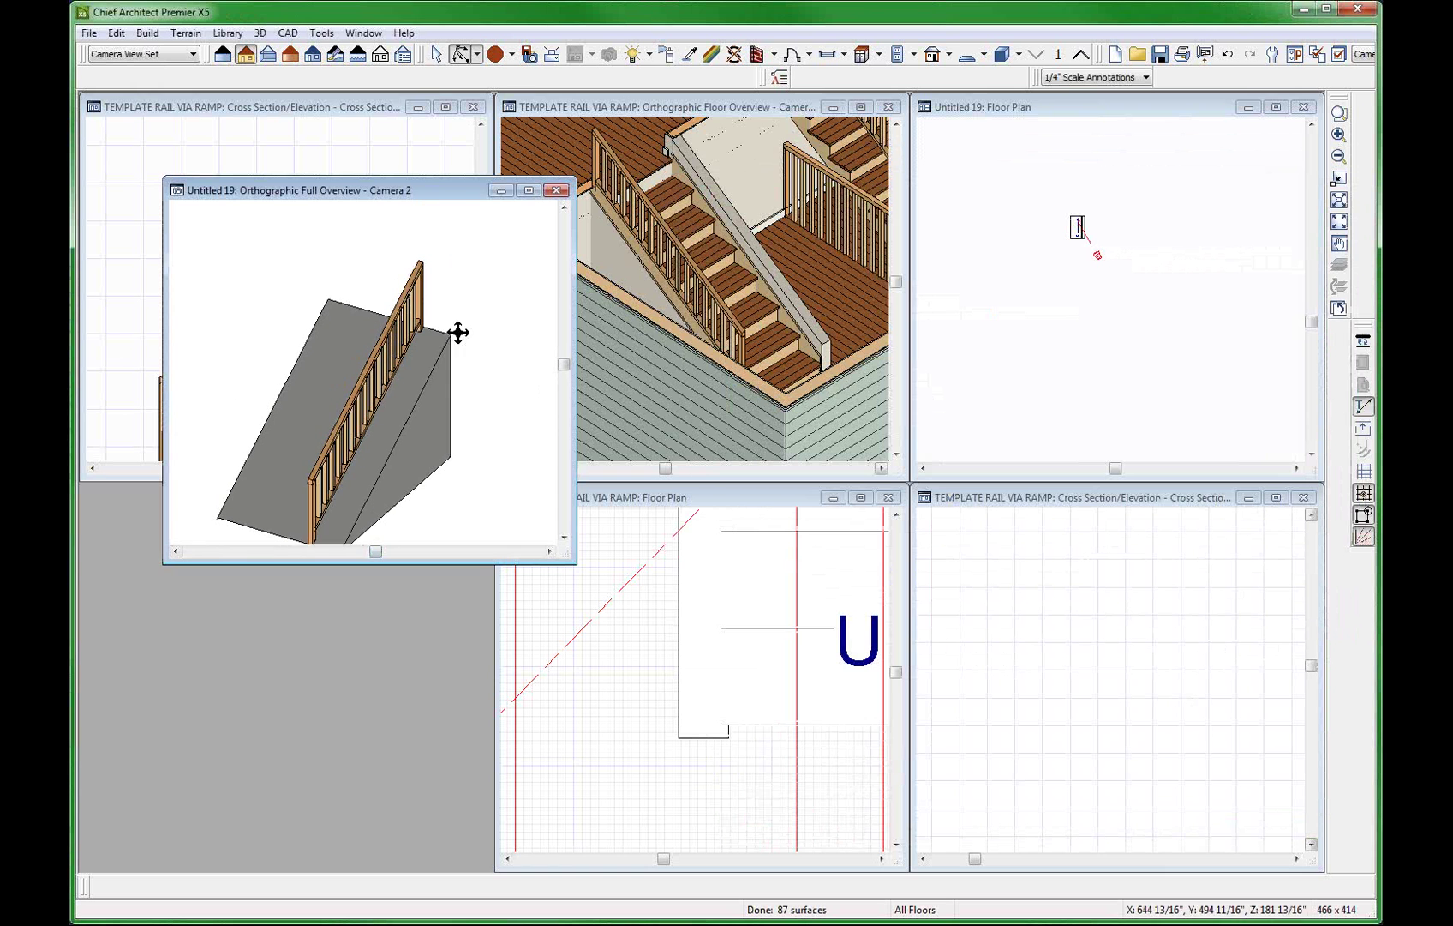
{"action": "left_click", "coordinate": [530, 190]}
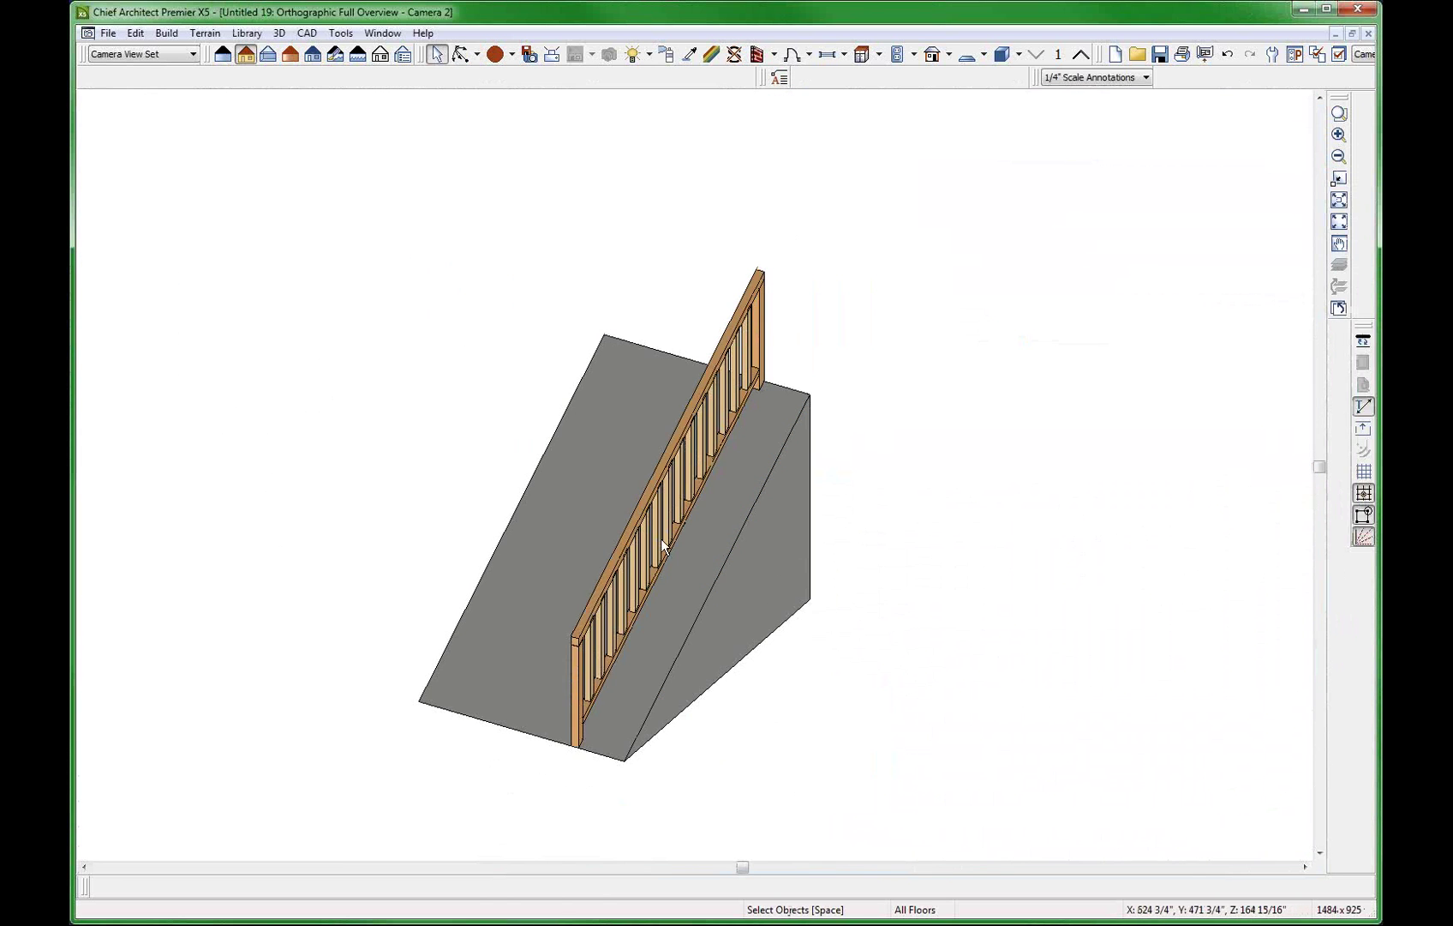
{"action": "key", "text": "space"}
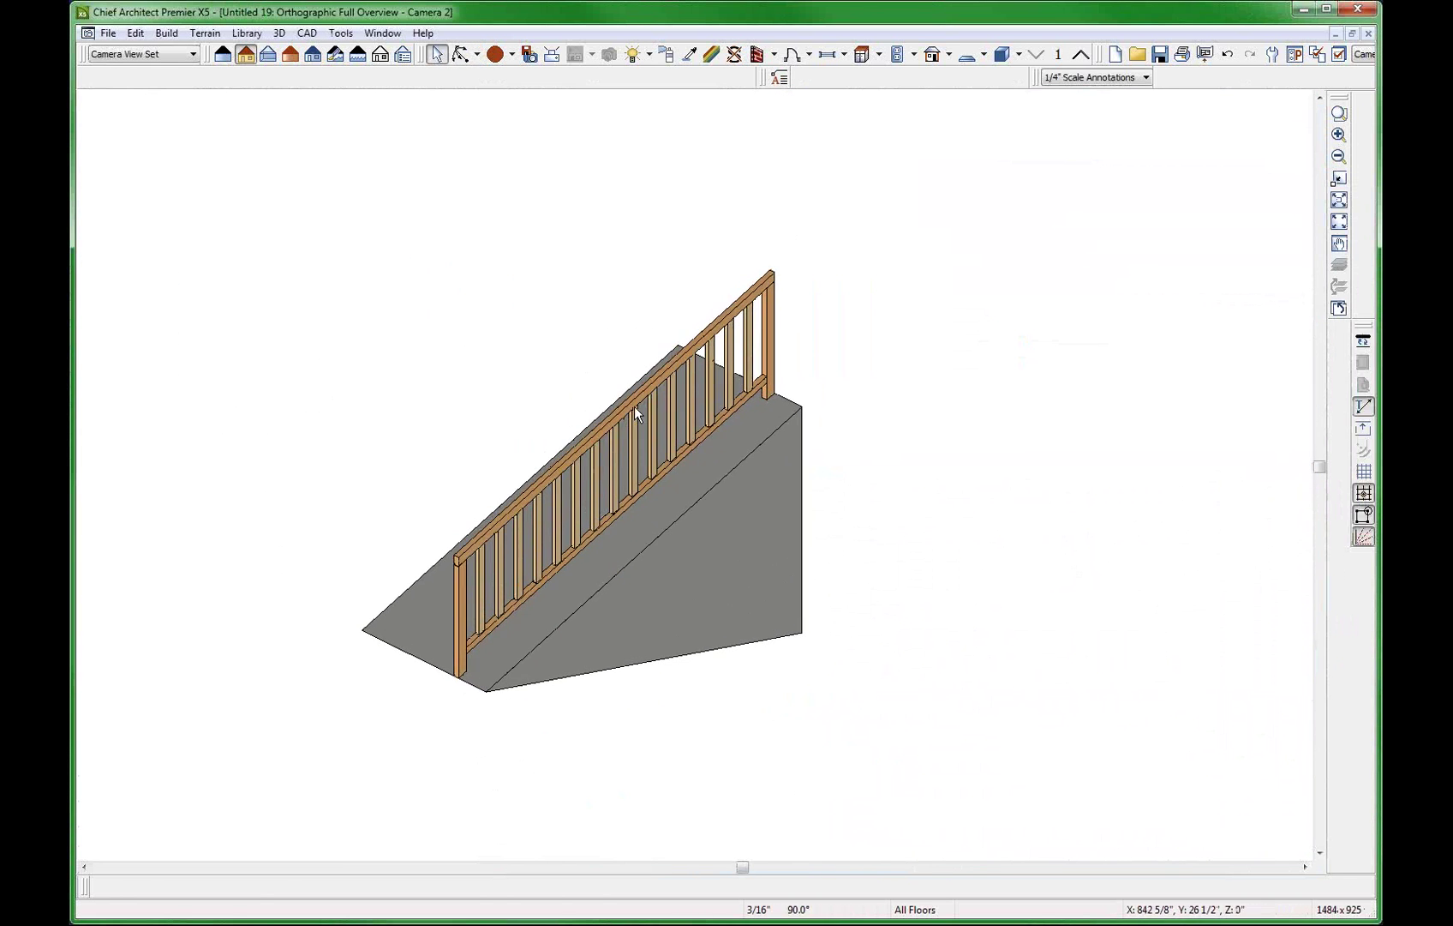
Open the ramp railing's specification and change its rail style from balusters to Panels.
{"action": "left_click", "coordinate": [633, 408]}
{"action": "double_click", "coordinate": [634, 408]}
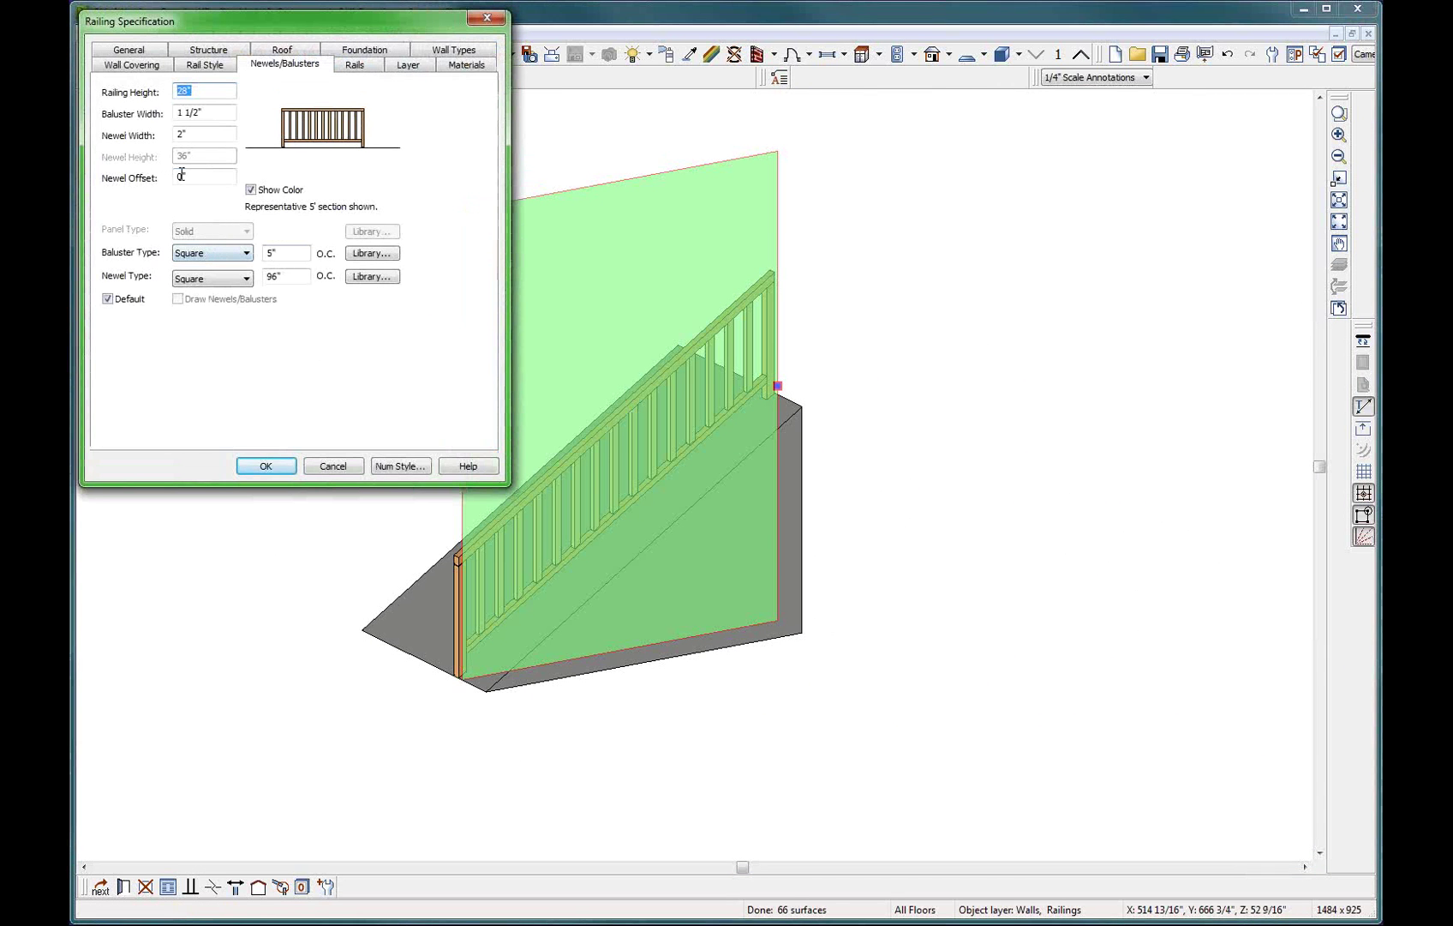
{"action": "left_click", "coordinate": [355, 65]}
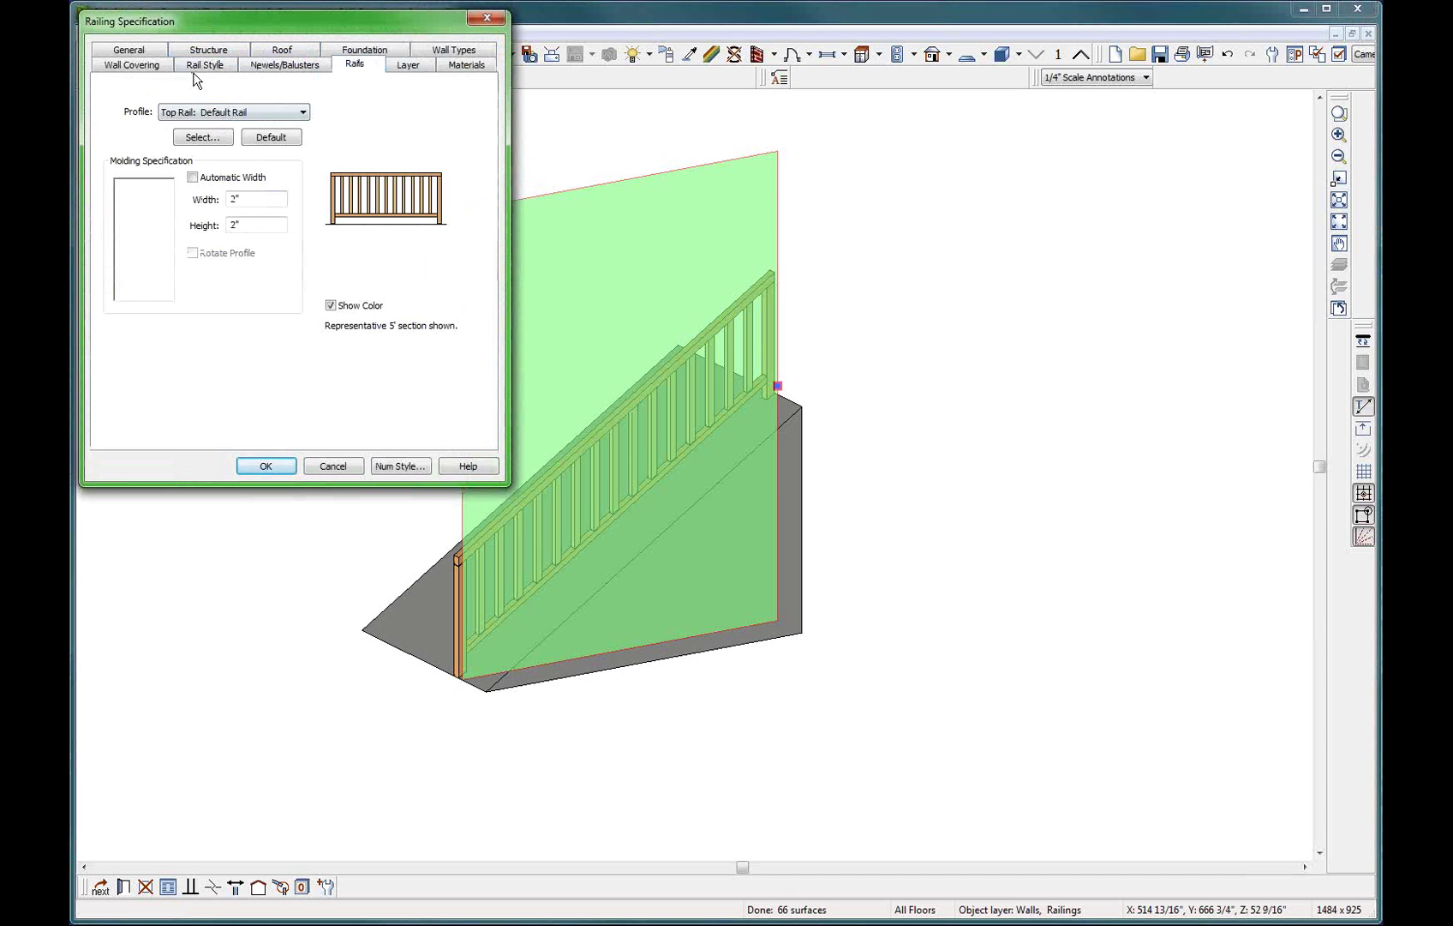
{"action": "left_click", "coordinate": [202, 66]}
{"action": "left_click", "coordinate": [144, 199]}
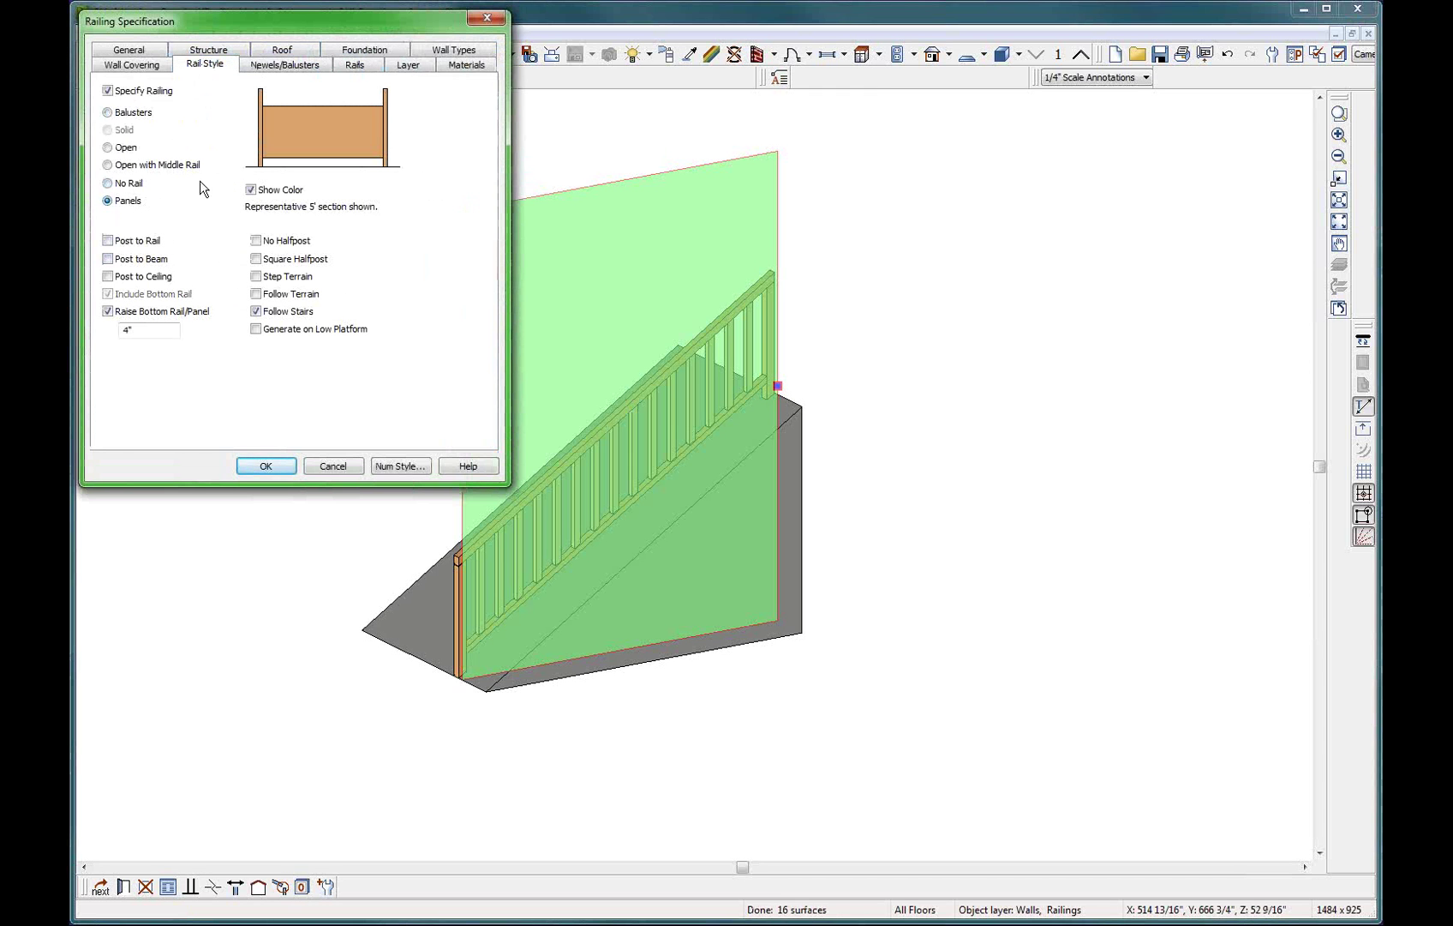
Set the railing's panel type to Glass Panel from the Glass folder of the Fences & Railings library and apply it.
{"action": "left_click", "coordinate": [286, 66]}
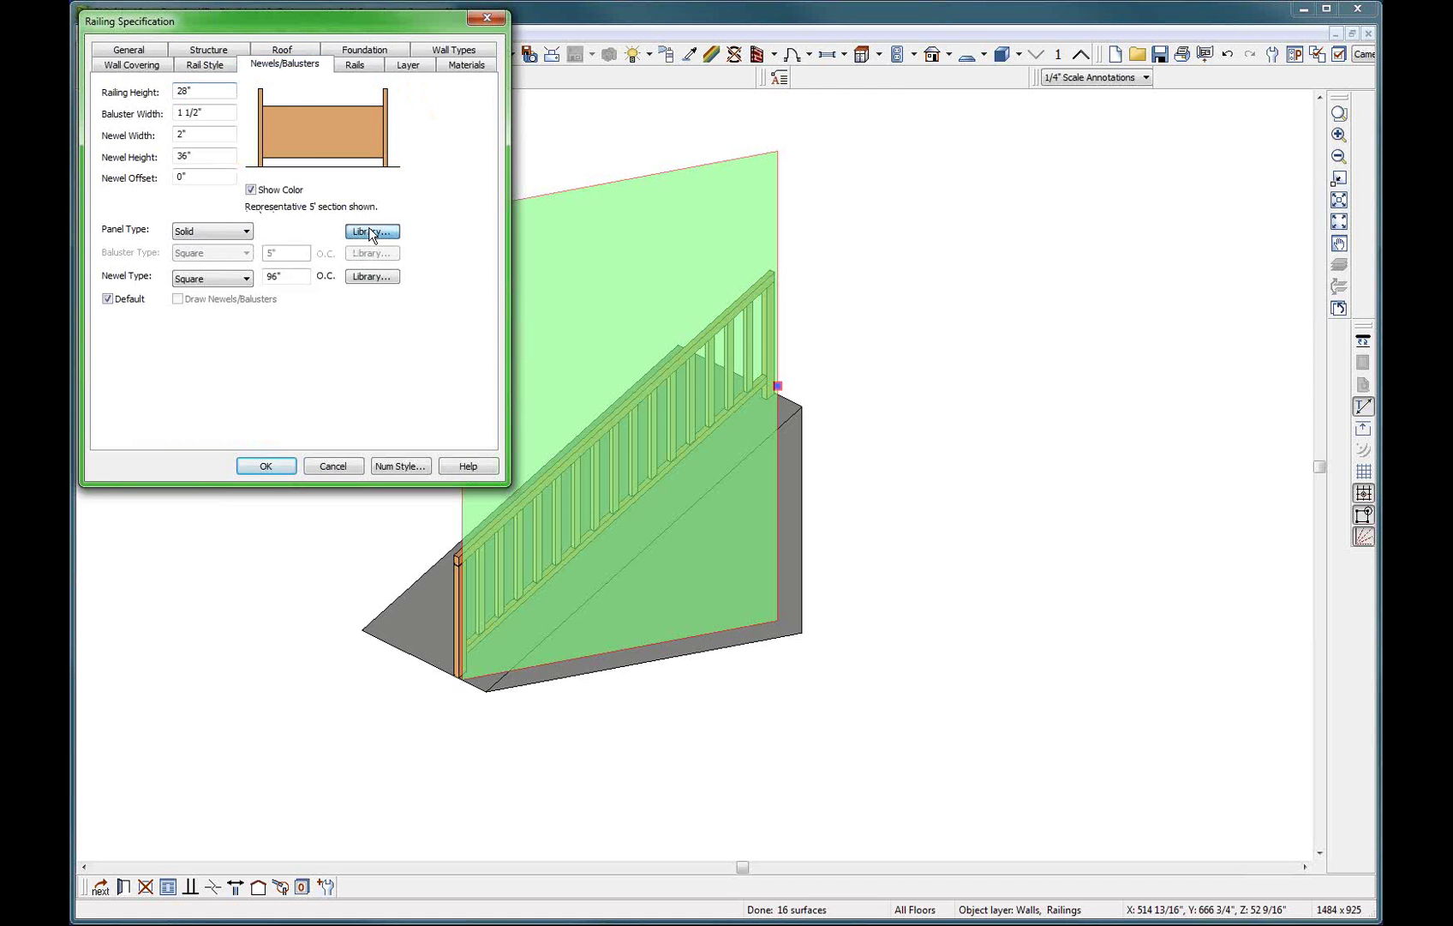
{"action": "left_click", "coordinate": [369, 233]}
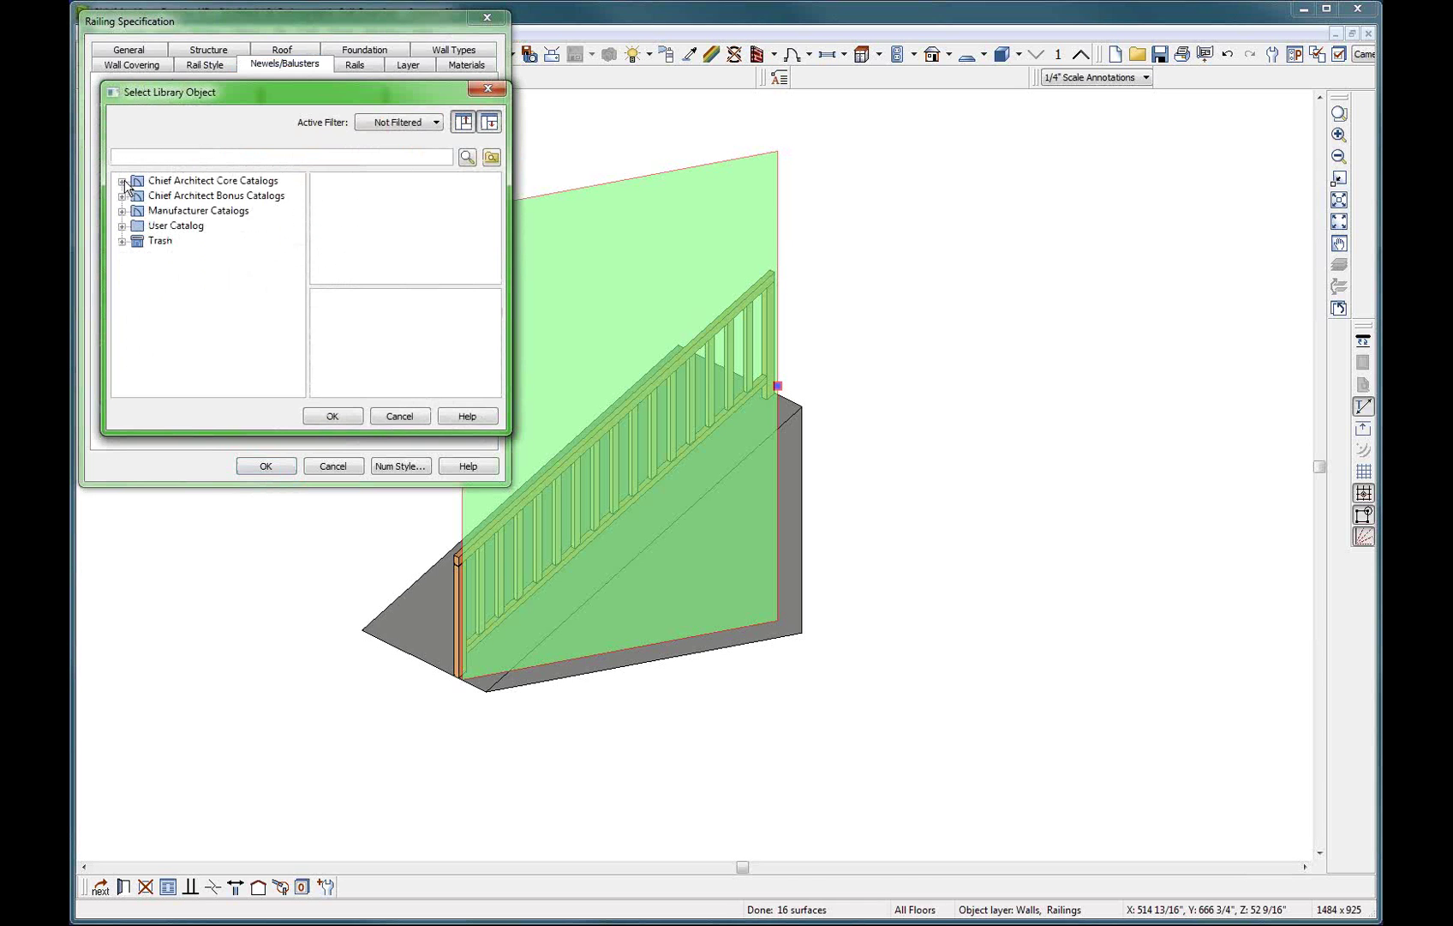
{"action": "left_click", "coordinate": [123, 182]}
{"action": "left_click", "coordinate": [138, 197]}
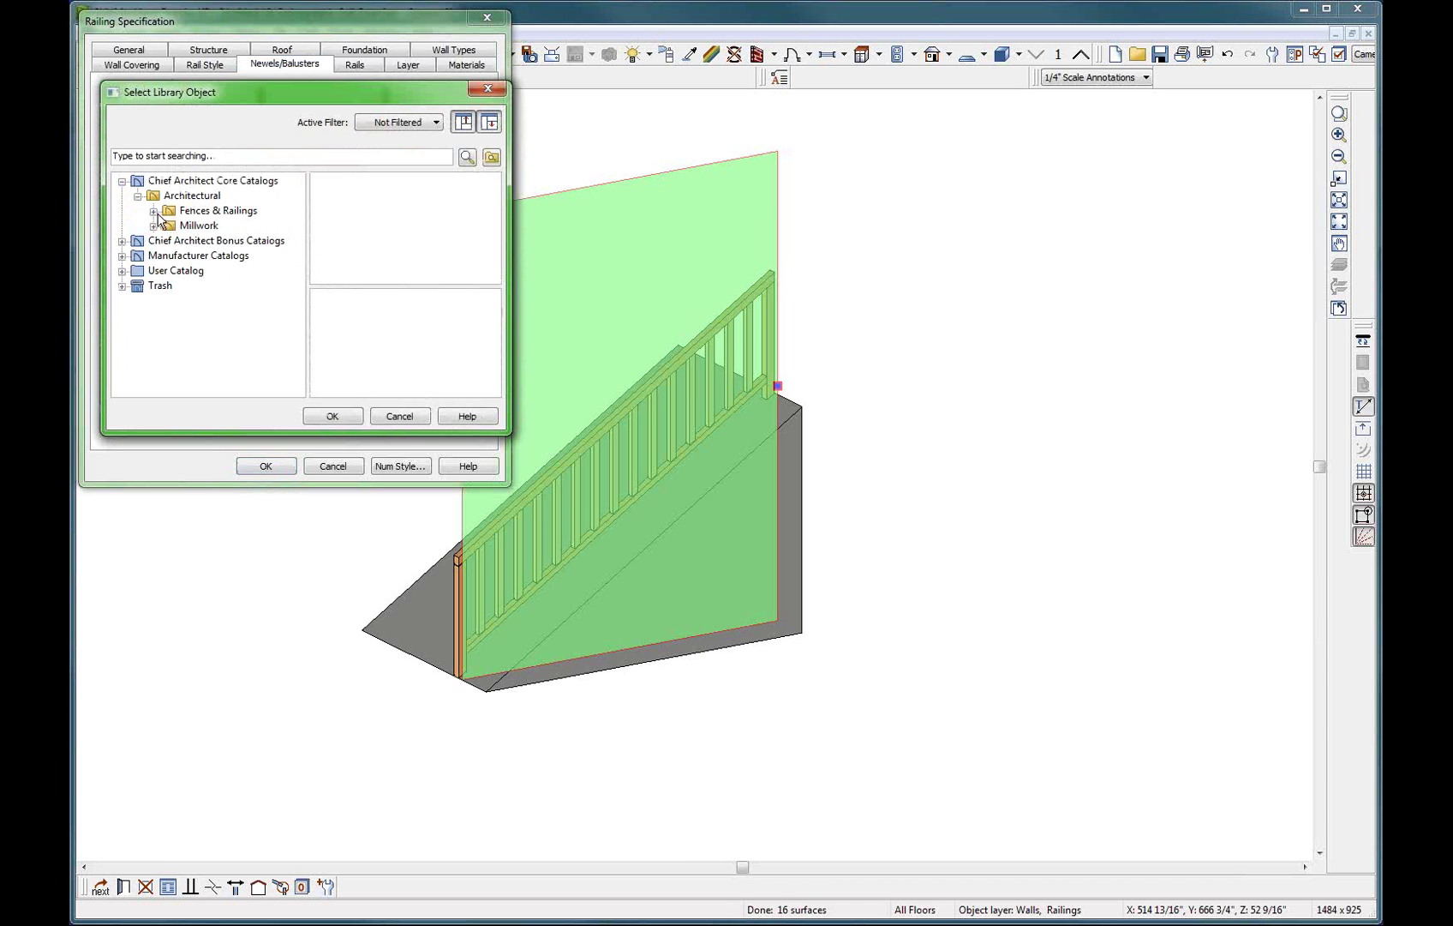
{"action": "left_click", "coordinate": [154, 211]}
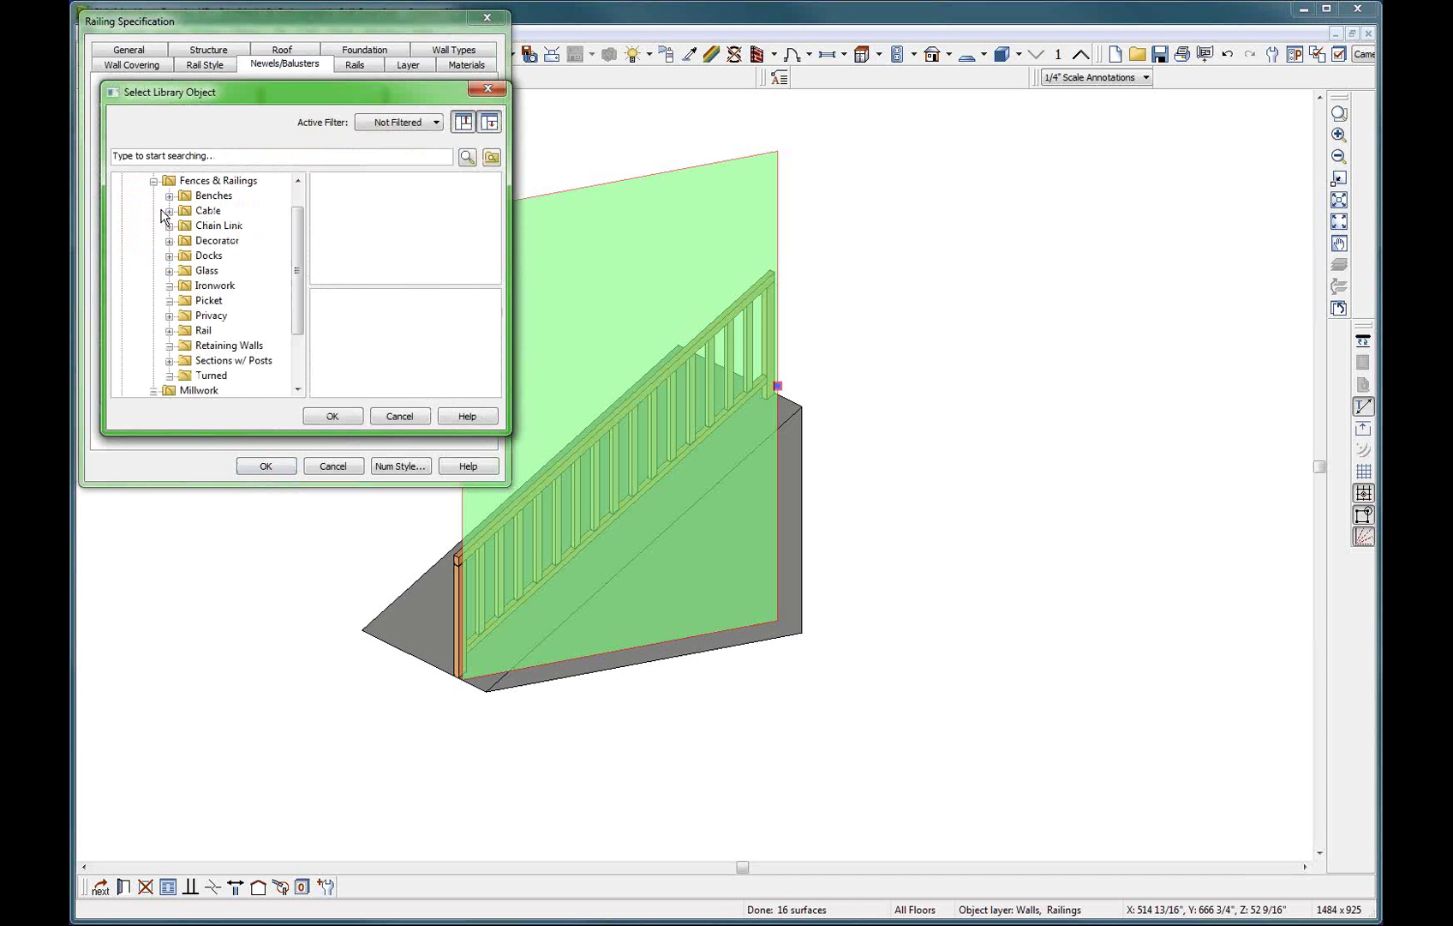
{"action": "left_click", "coordinate": [204, 273]}
{"action": "left_click", "coordinate": [469, 197]}
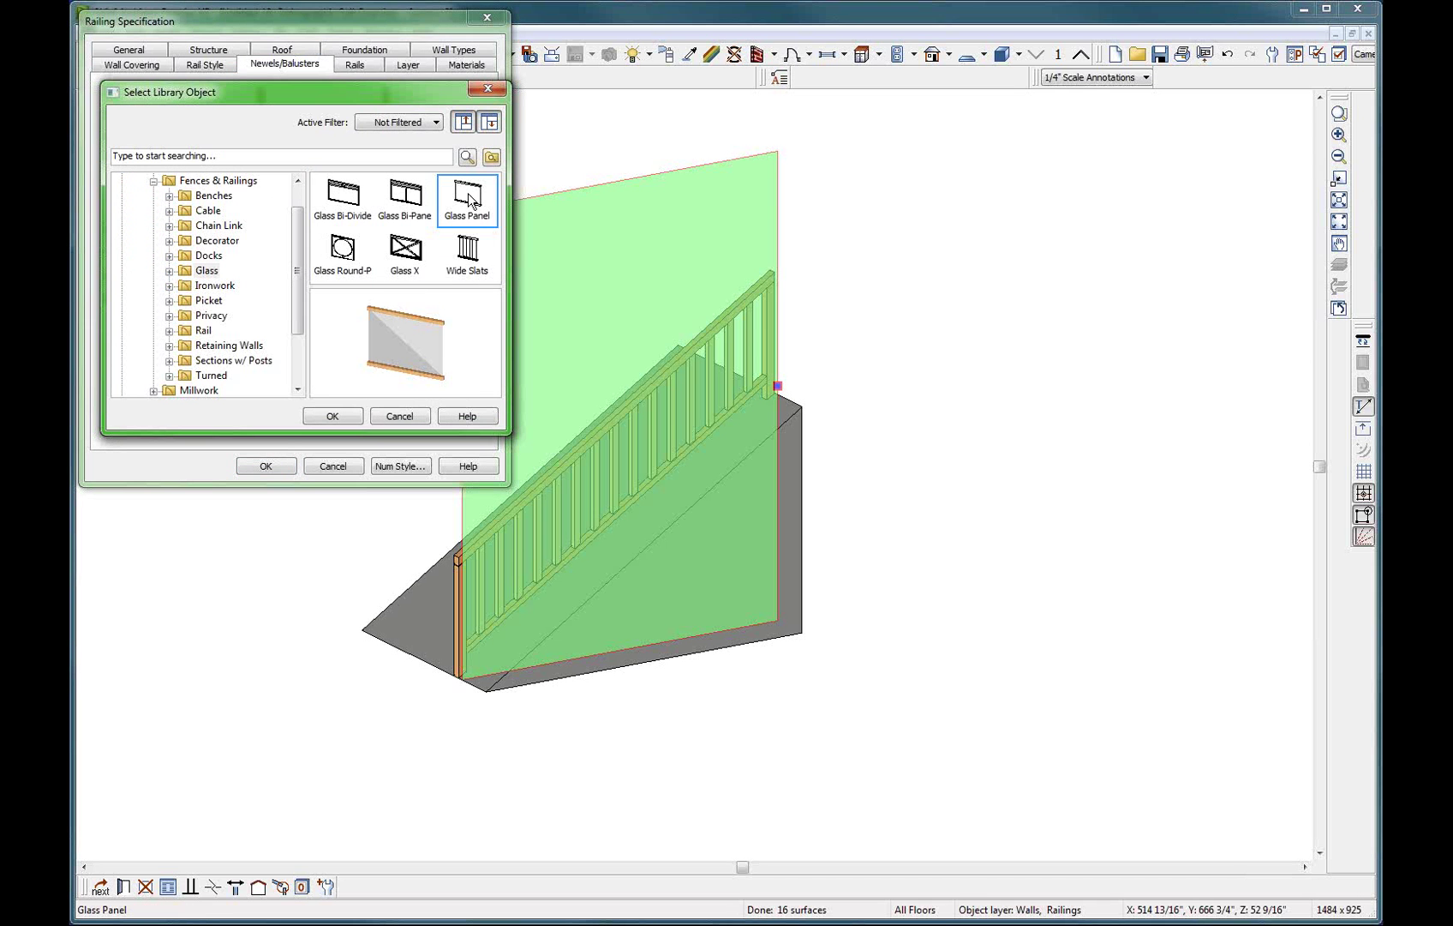
{"action": "left_click", "coordinate": [332, 416]}
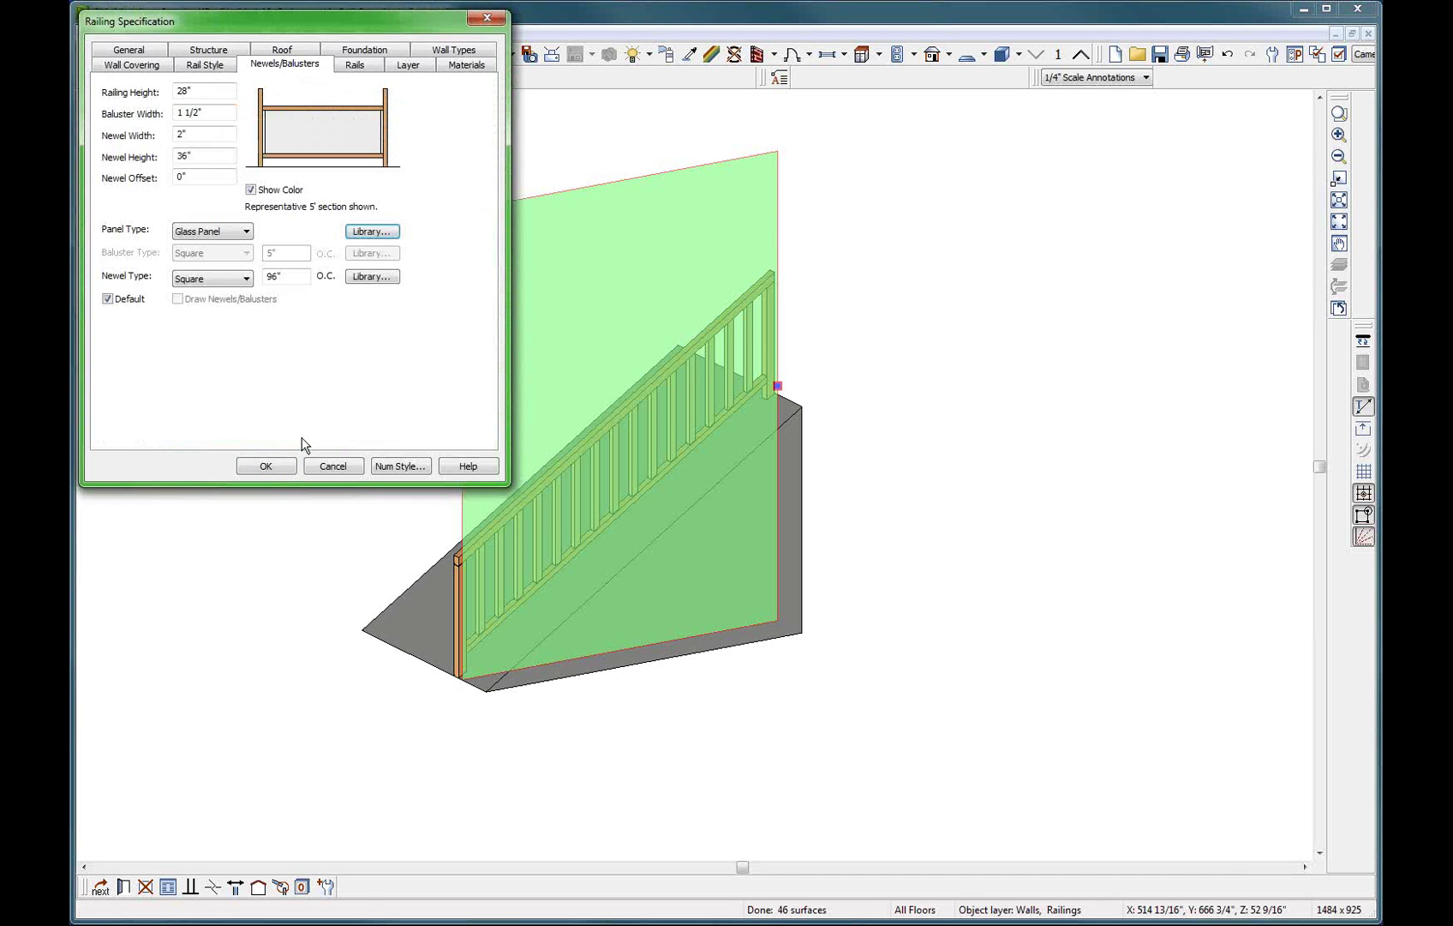
{"action": "left_click", "coordinate": [267, 466]}
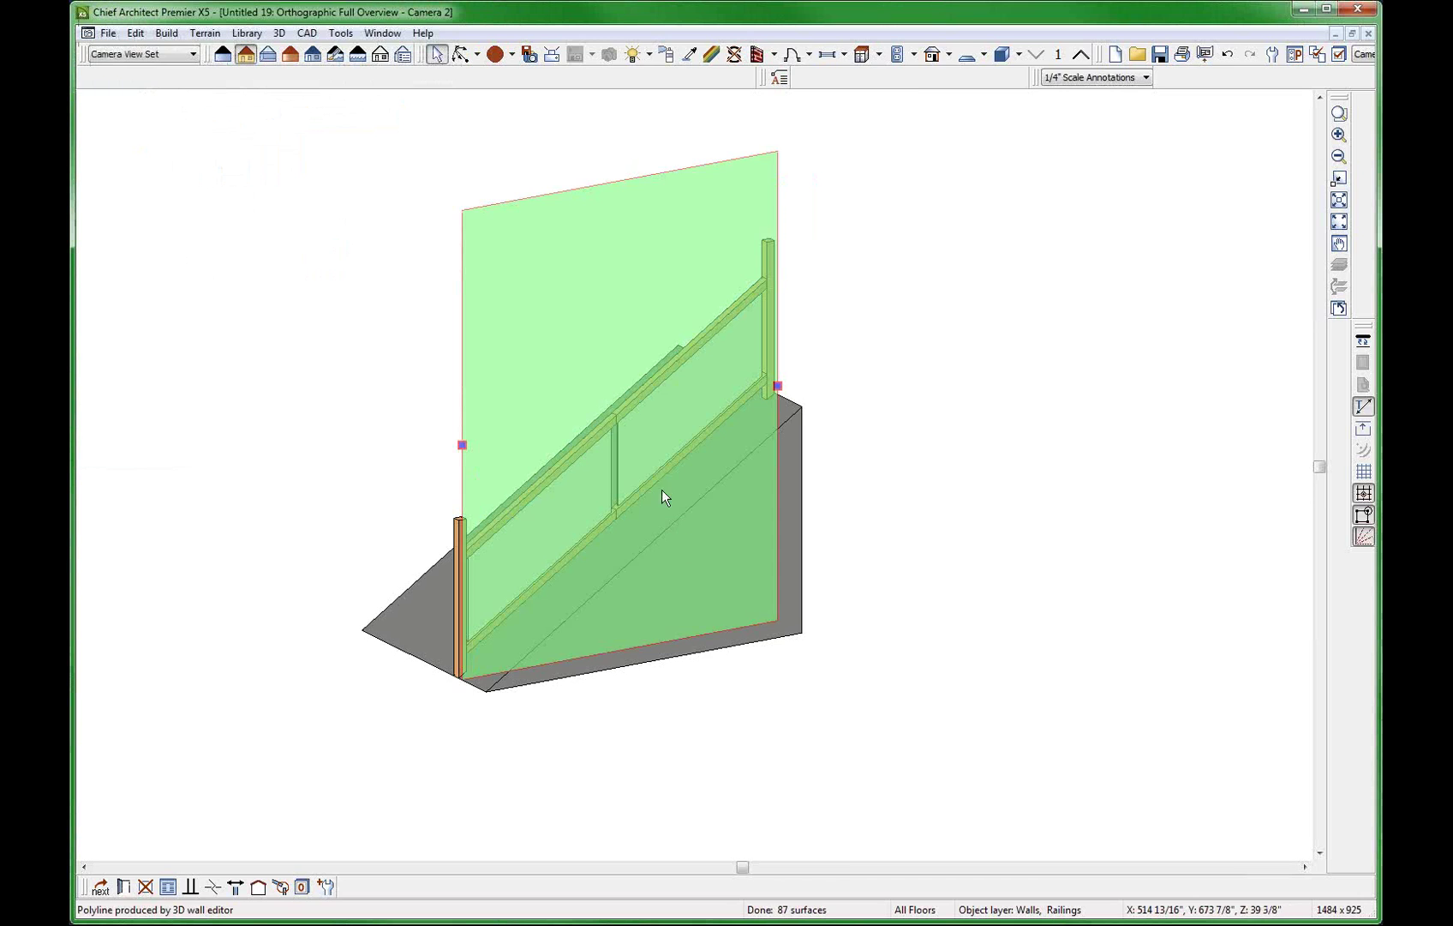
{"action": "key", "text": "Escape"}
Examine the glass panels, rails and newels of the ramp railing up close.
{"action": "scroll", "coordinate": [643, 367], "scroll_direction": "up", "scroll_amount": 4}
{"action": "scroll", "coordinate": [643, 367], "scroll_direction": "down", "scroll_amount": 1}
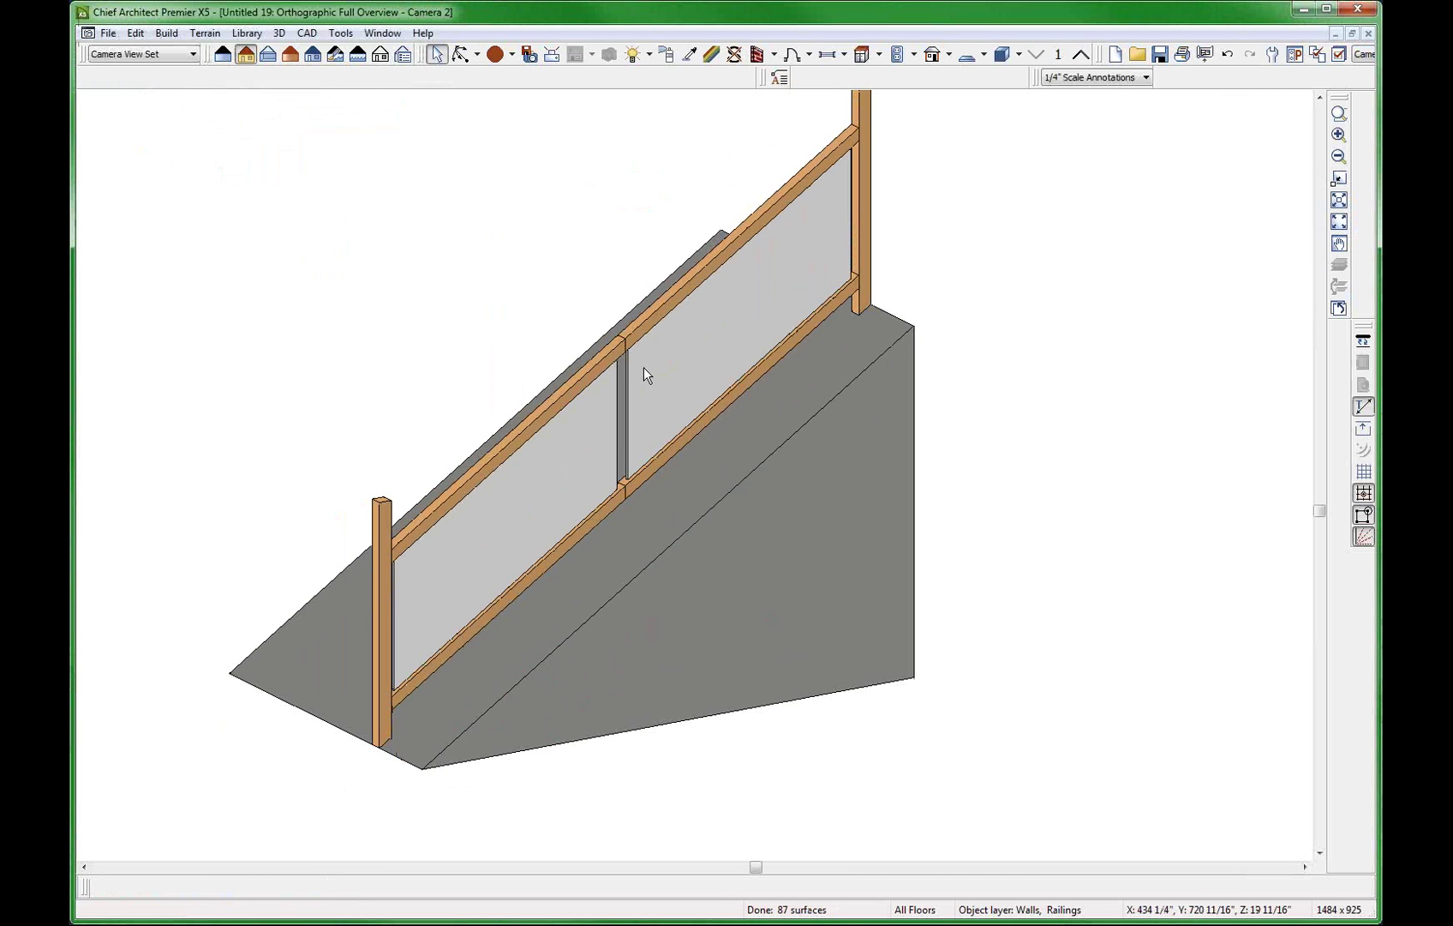
{"action": "left_click", "coordinate": [687, 289]}
{"action": "key", "text": "Escape"}
{"action": "scroll", "coordinate": [688, 289], "scroll_direction": "down", "scroll_amount": 2}
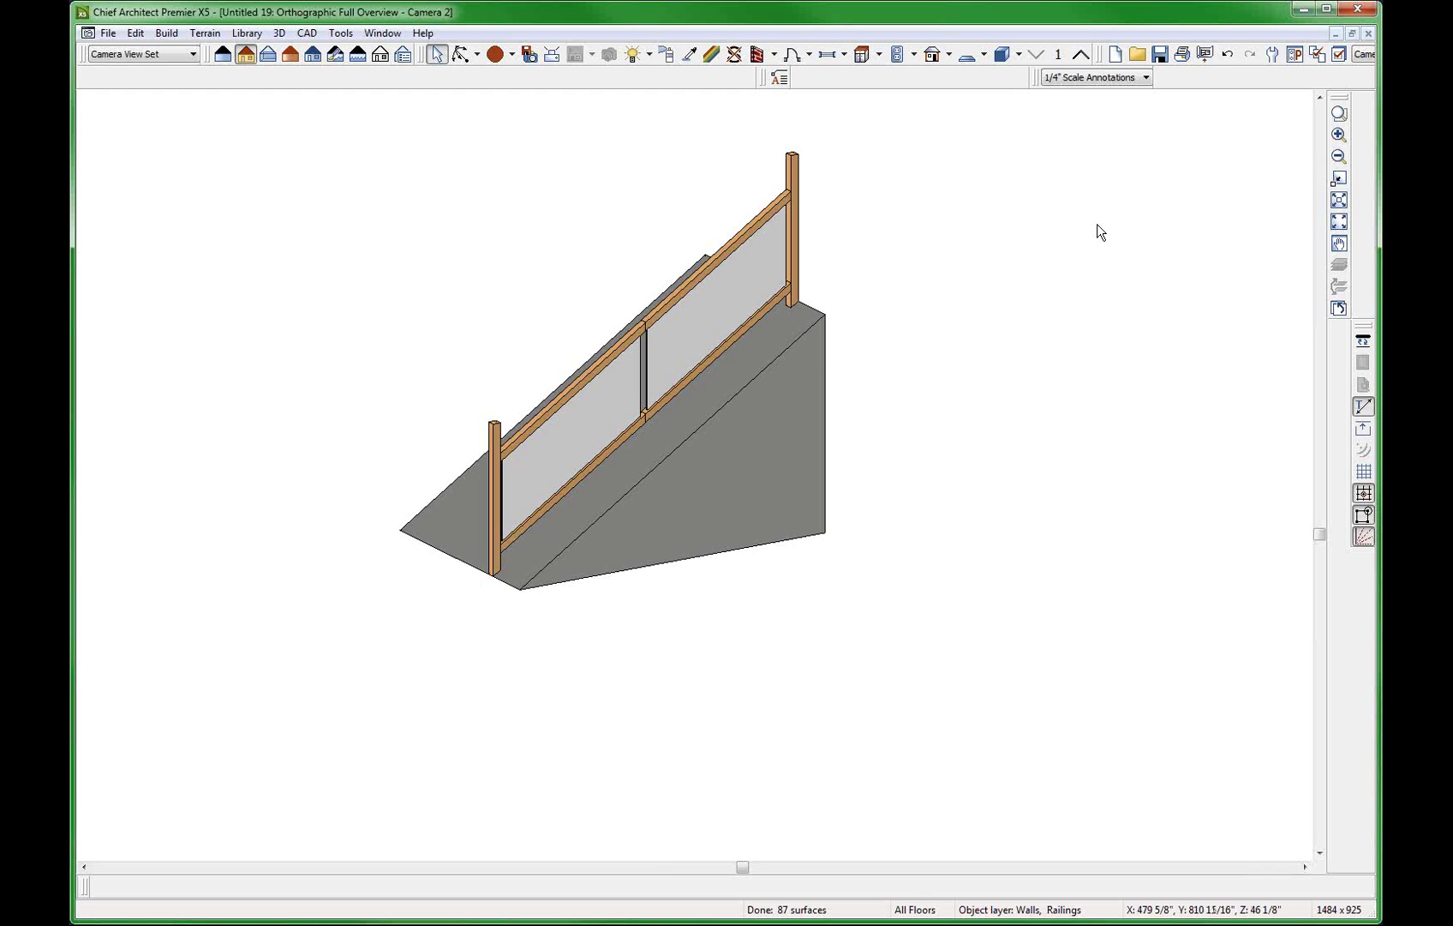
Select the glass-panel railing and the ramp section in turn to distinguish the two objects in the overview.
{"action": "scroll", "coordinate": [1008, 410], "scroll_direction": "down", "scroll_amount": 1}
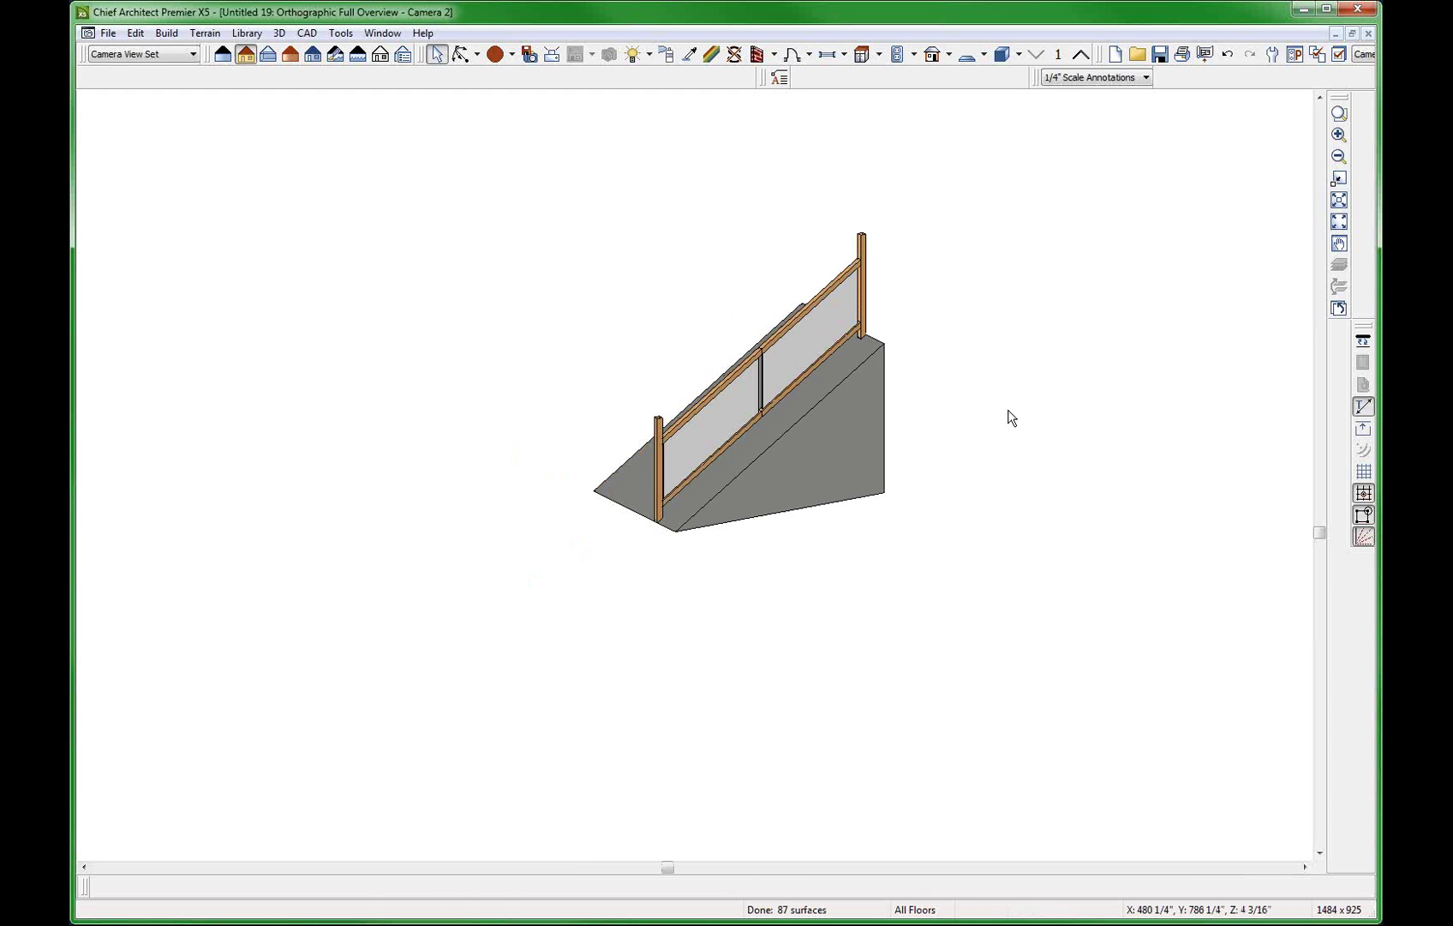
{"action": "left_click", "coordinate": [850, 430]}
{"action": "left_click", "coordinate": [766, 370]}
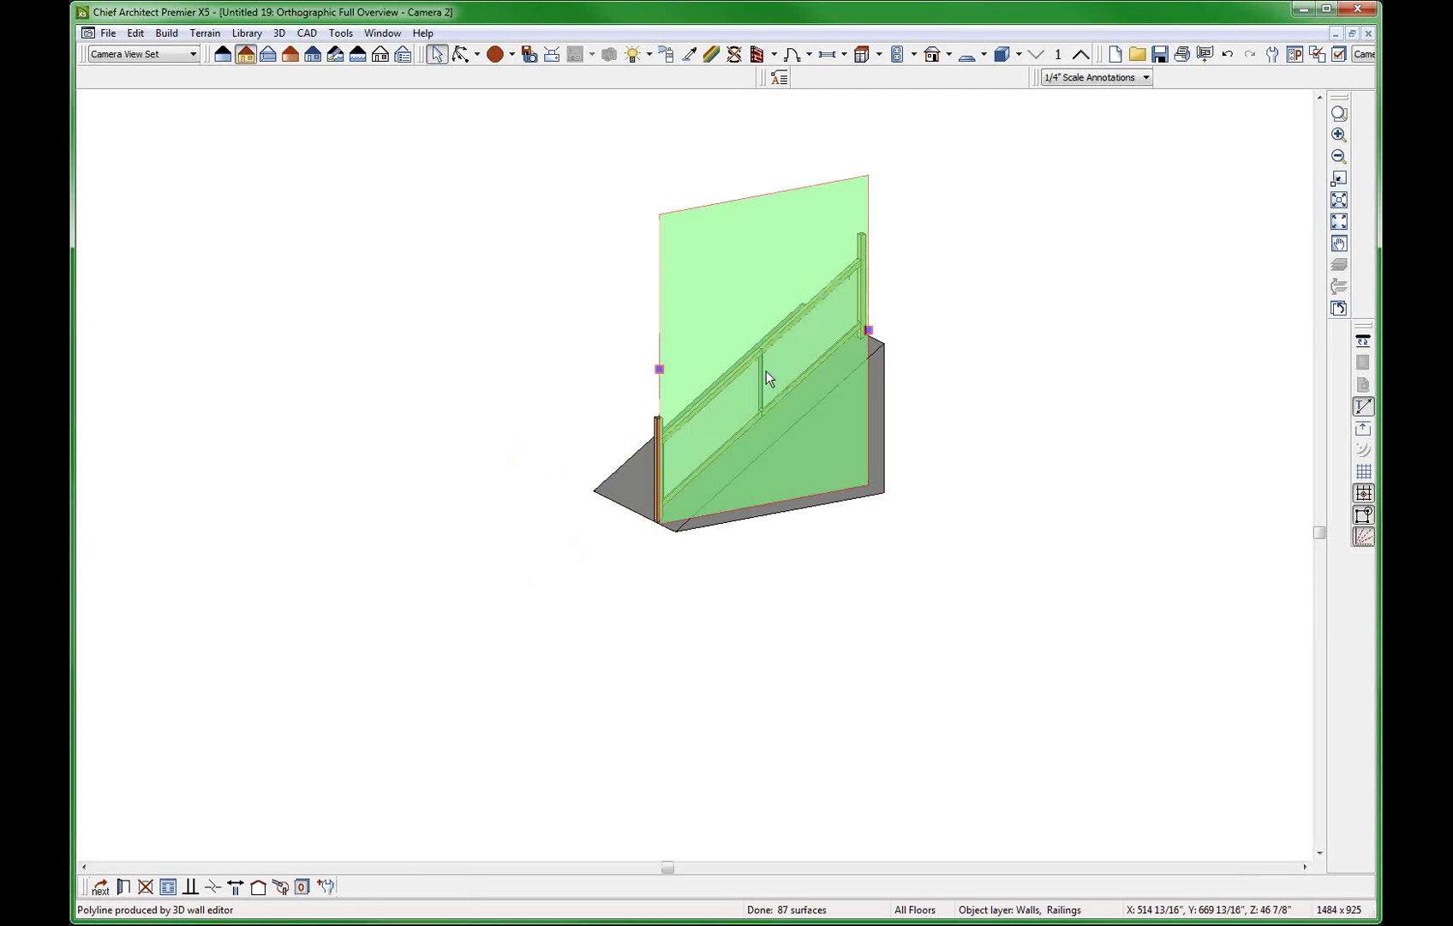
{"action": "key", "text": "Escape"}
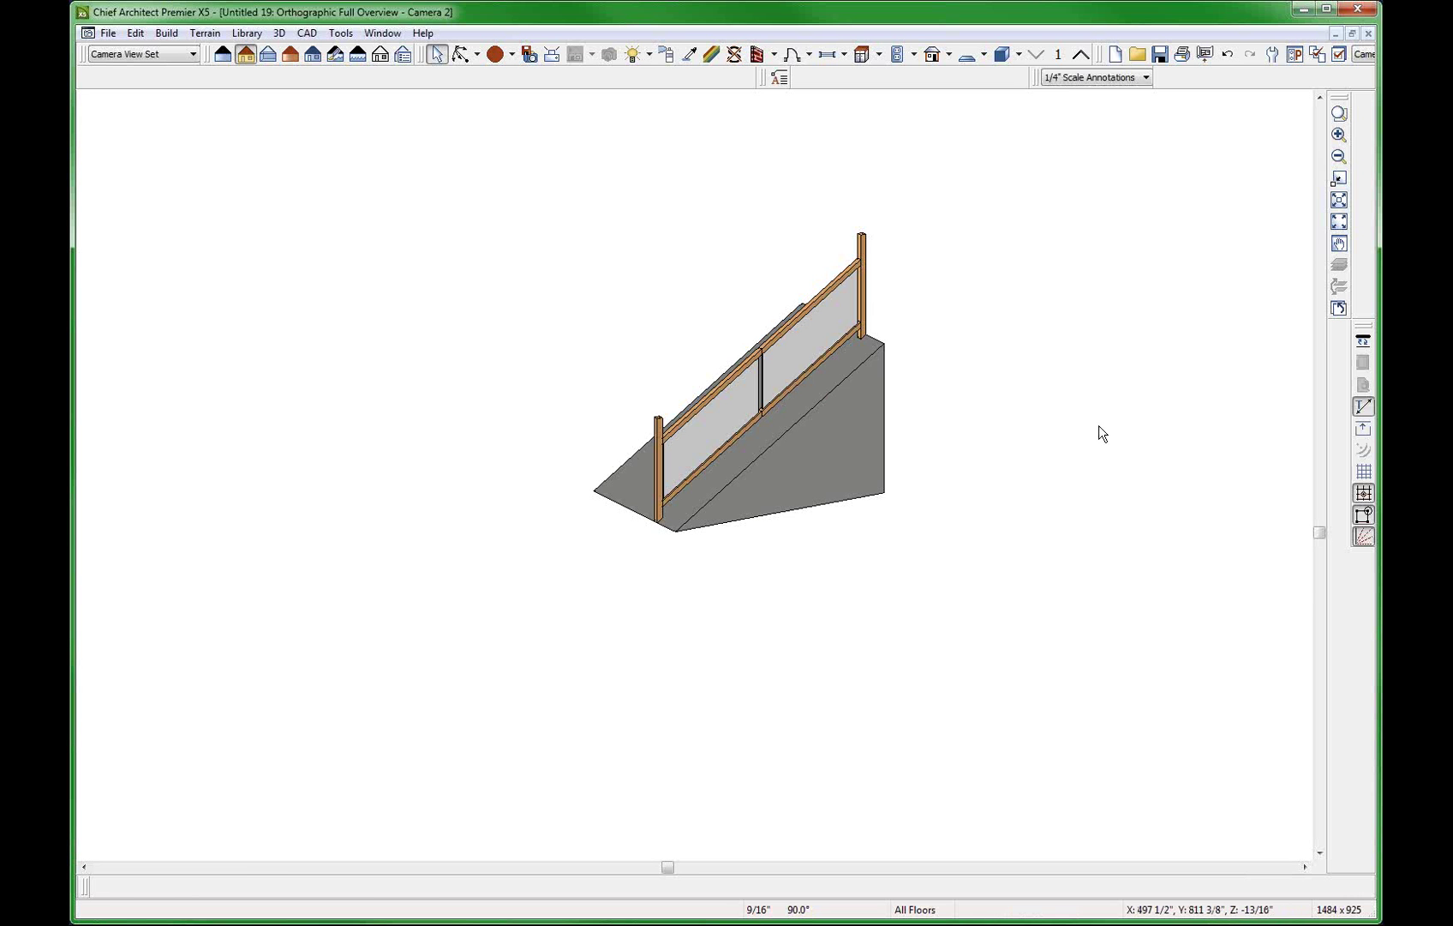
{"action": "left_click", "coordinate": [837, 426]}
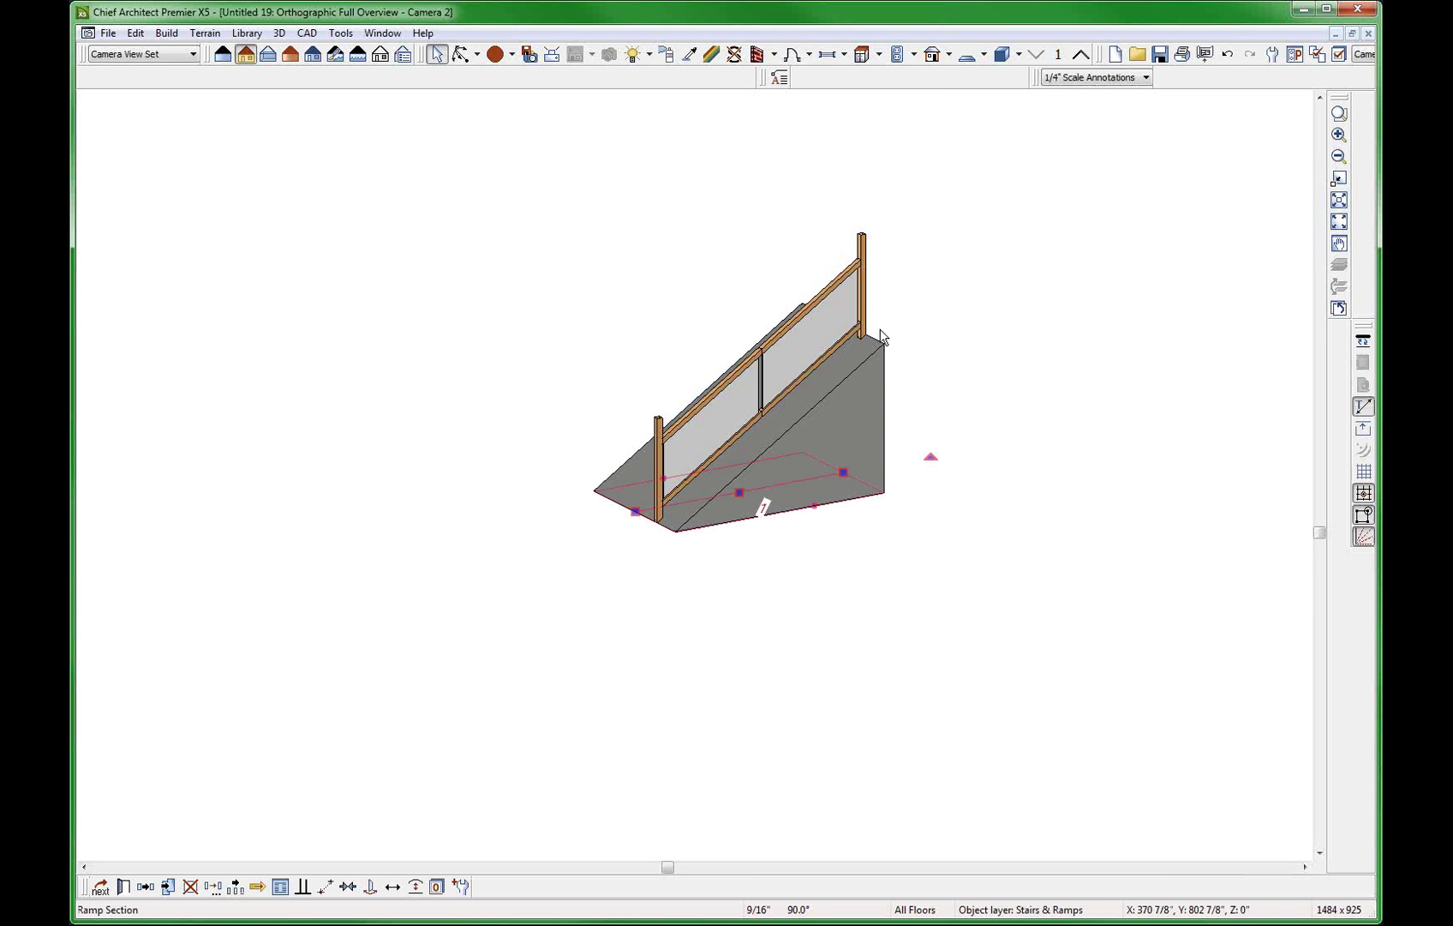
Tile all open views and frame the staircase in the template's floor plan and railing cross section for comparison.
{"action": "key", "text": "F7"}
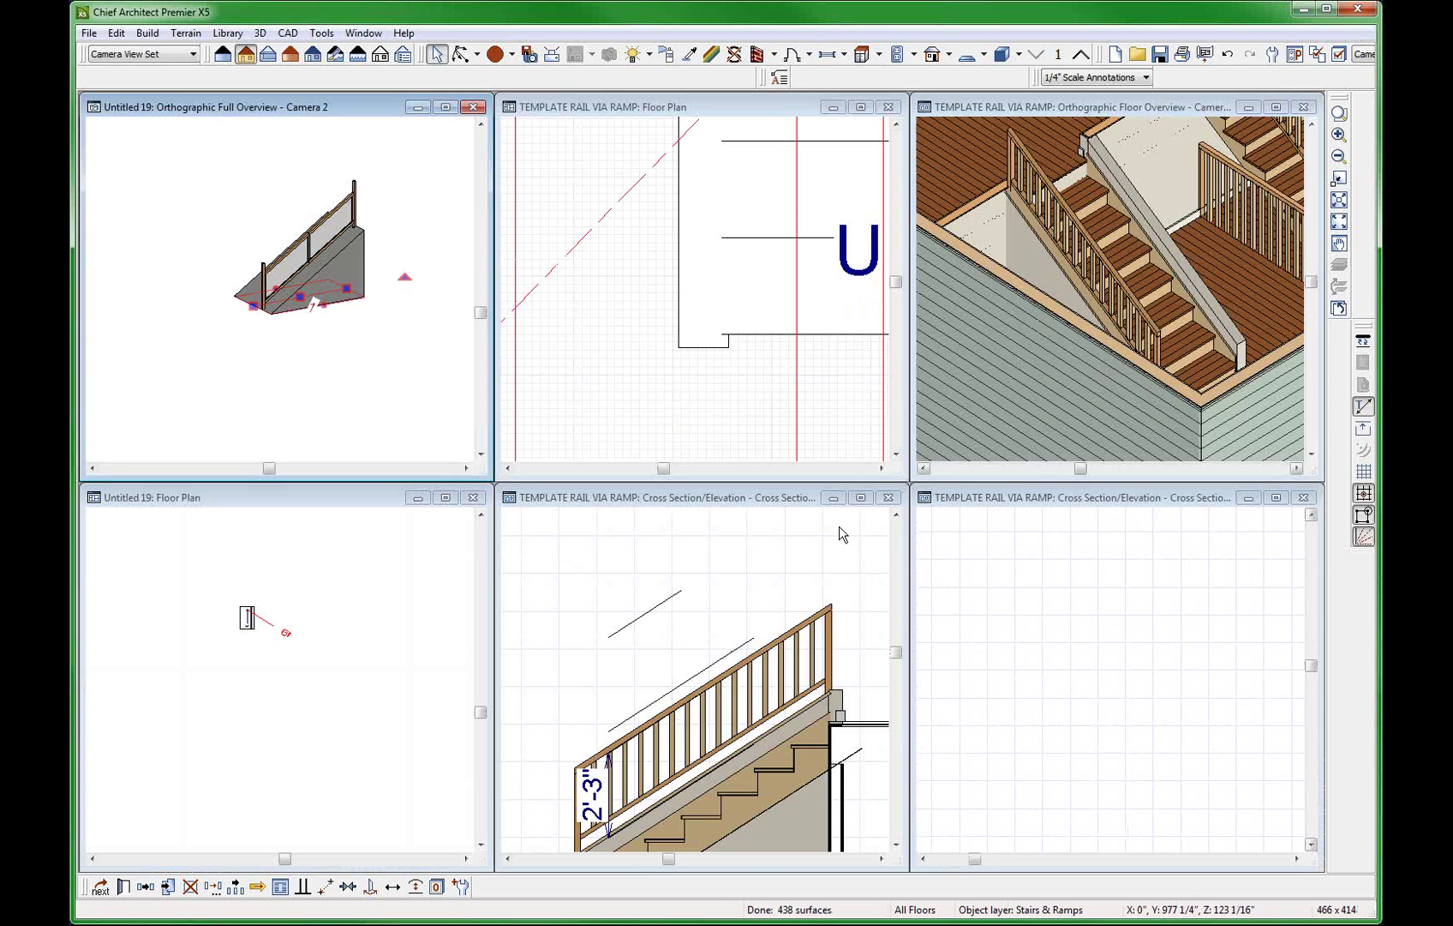
{"action": "left_click", "coordinate": [701, 636]}
{"action": "scroll", "coordinate": [701, 636], "scroll_direction": "down", "scroll_amount": 5}
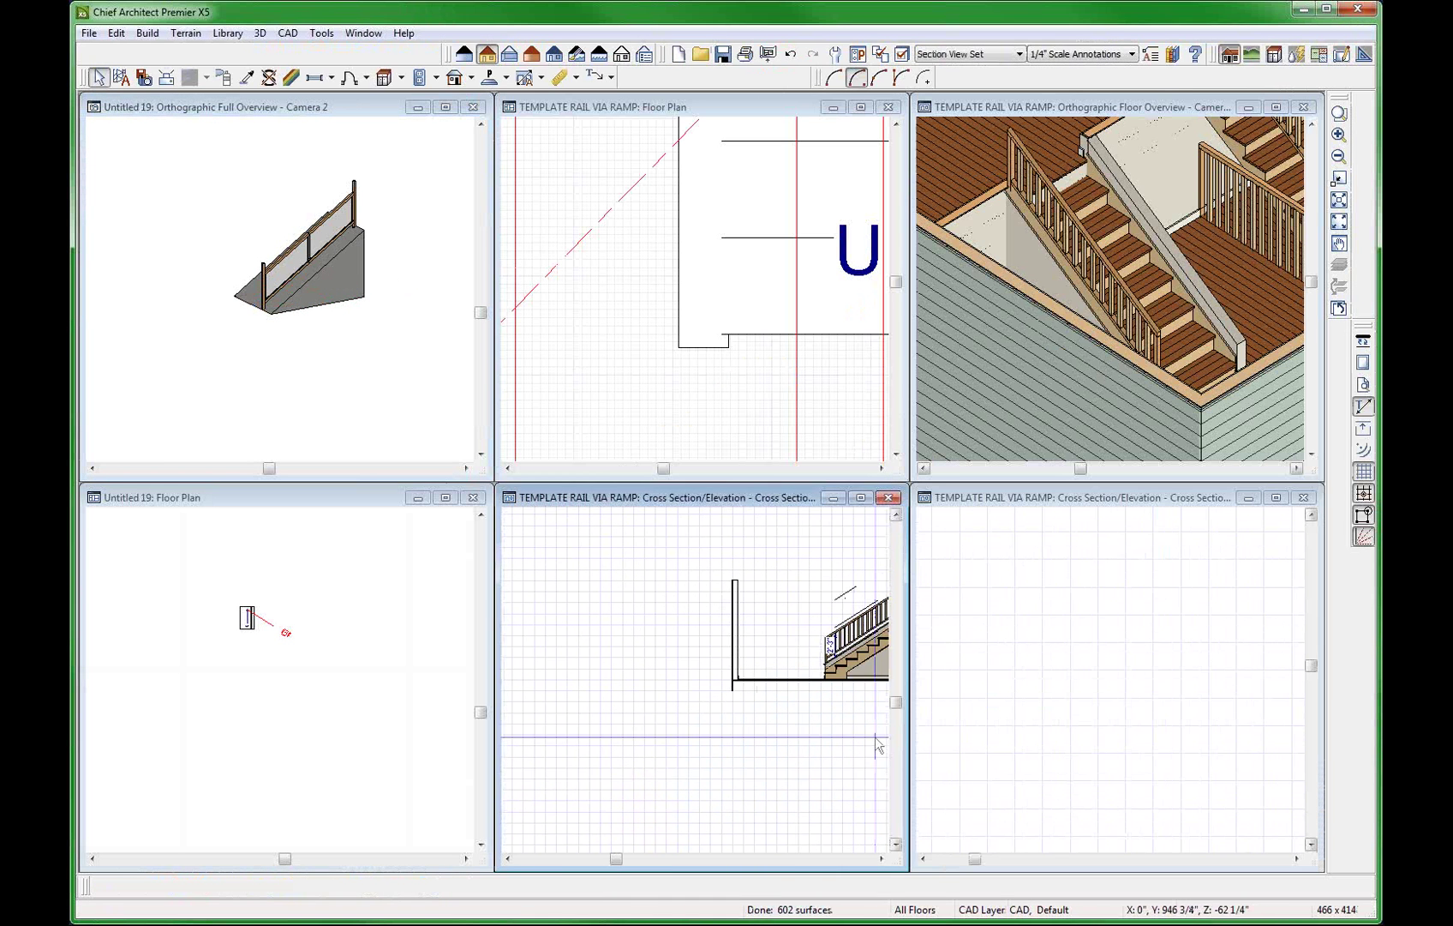
{"action": "left_click", "coordinate": [601, 425]}
{"action": "scroll", "coordinate": [601, 425], "scroll_direction": "down", "scroll_amount": 3}
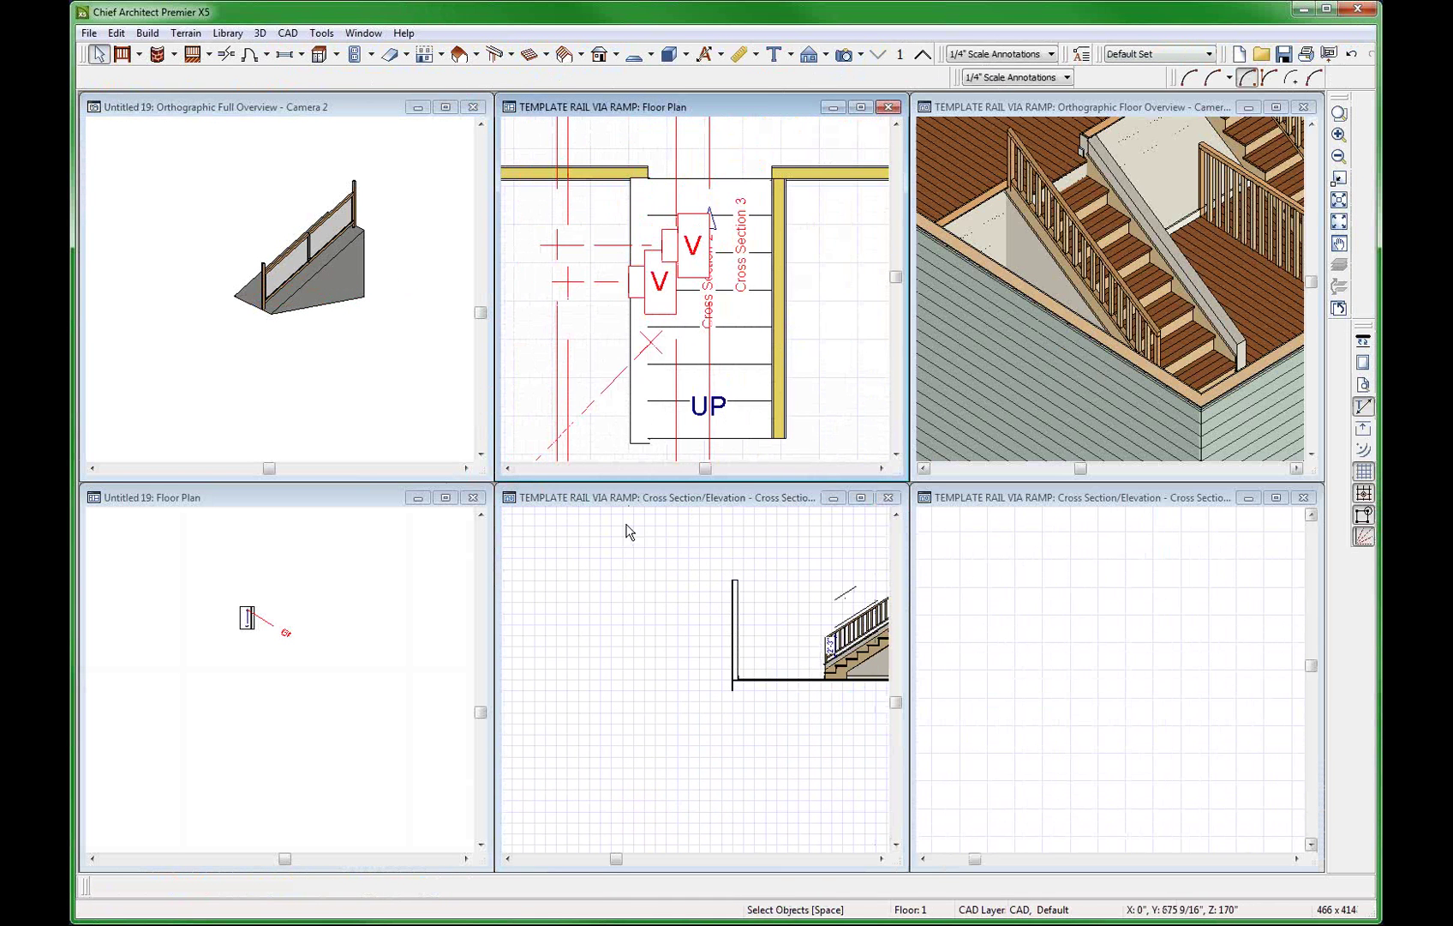
{"action": "left_click", "coordinate": [723, 652]}
{"action": "scroll", "coordinate": [662, 609], "scroll_direction": "up", "scroll_amount": 5}
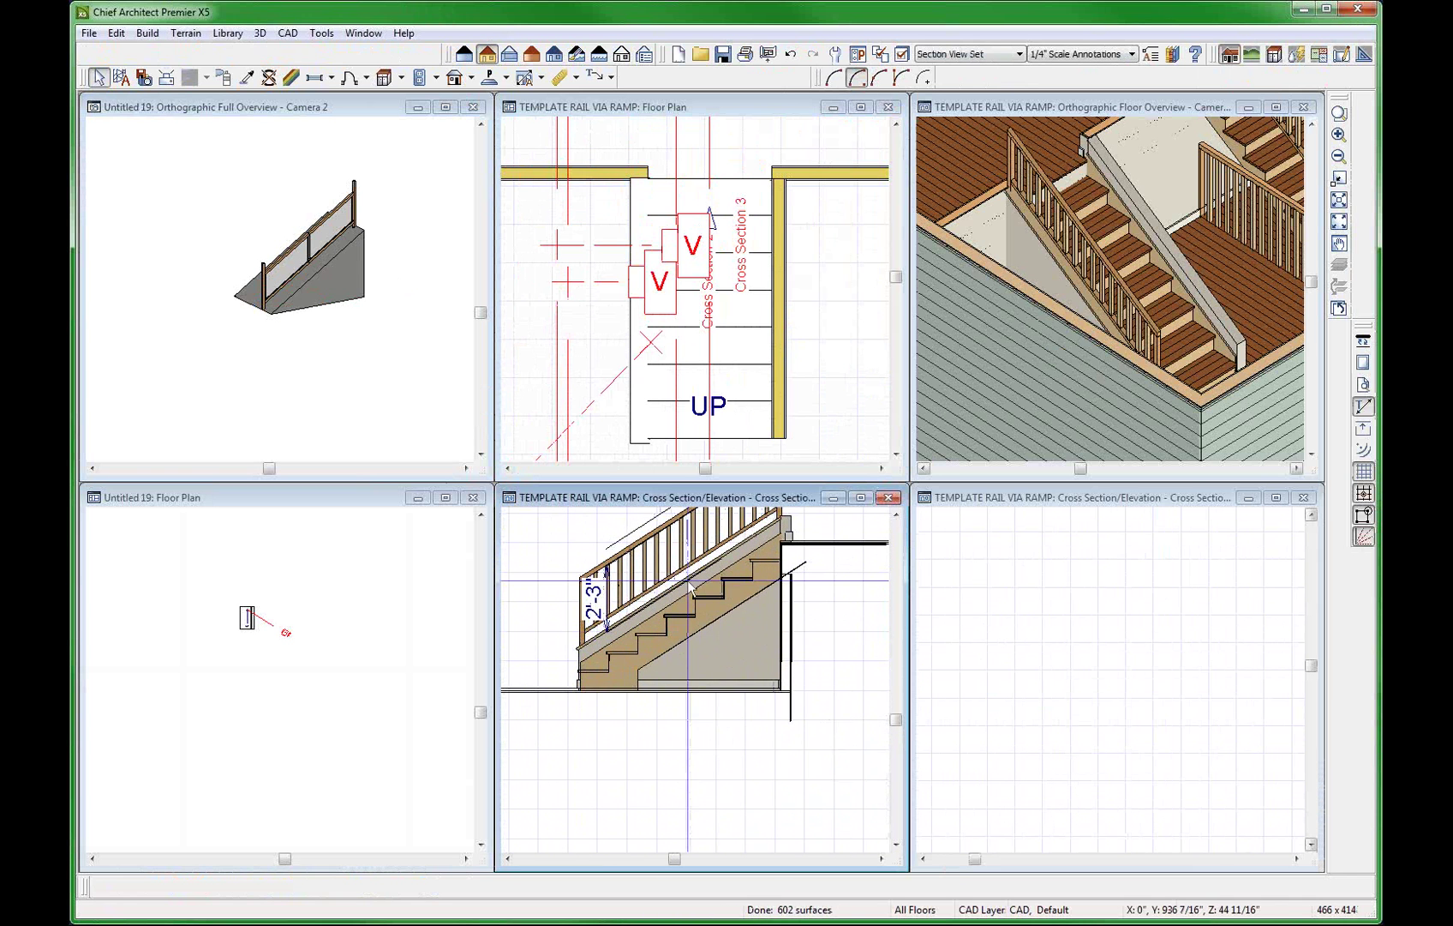
{"action": "scroll", "coordinate": [722, 705], "scroll_direction": "down", "scroll_amount": 1}
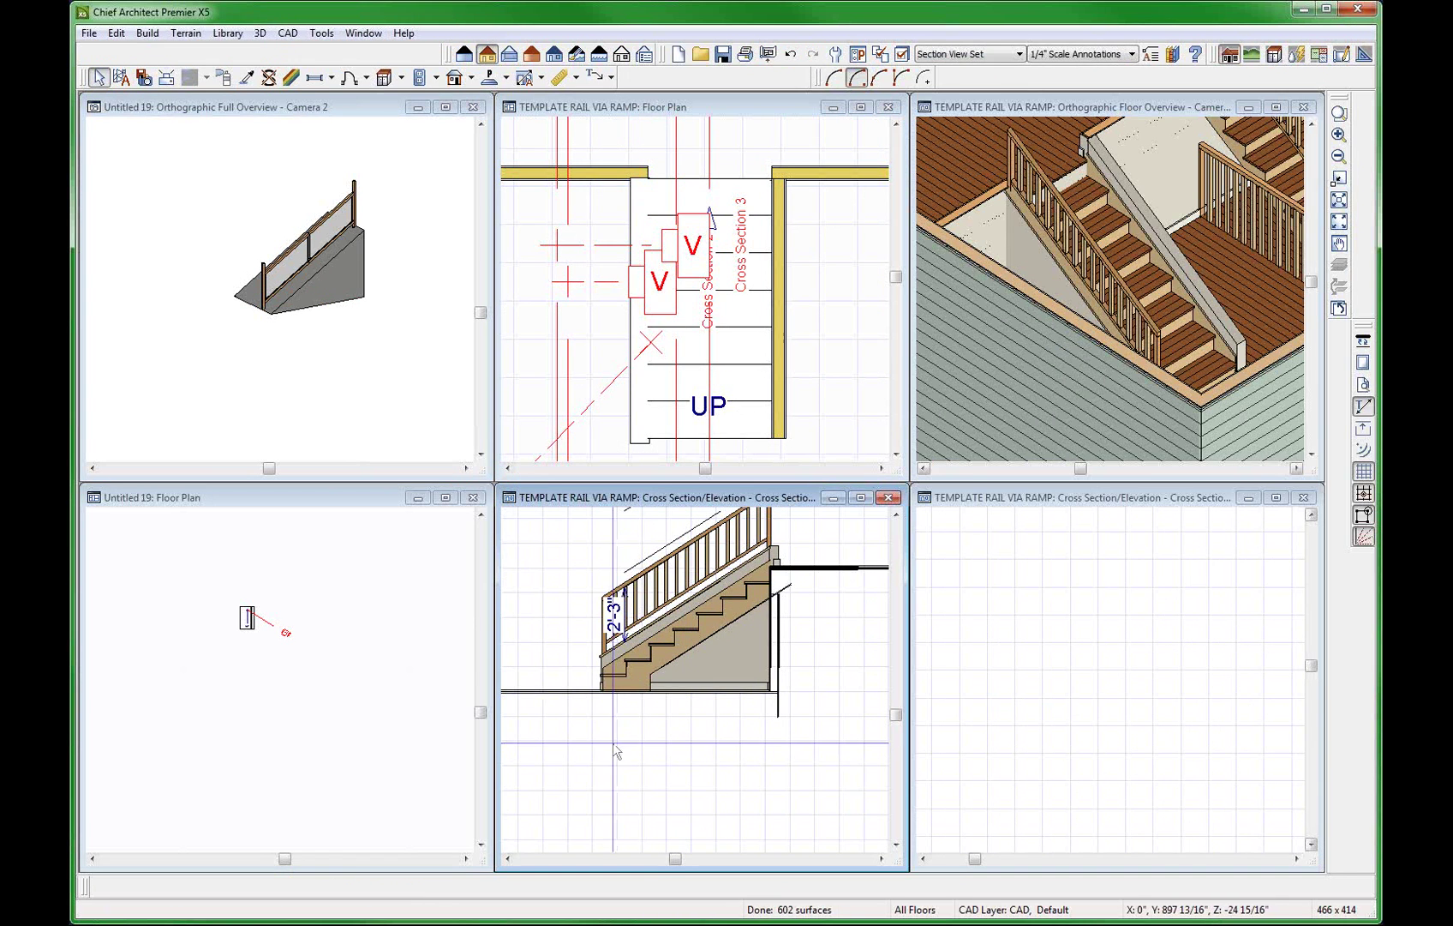